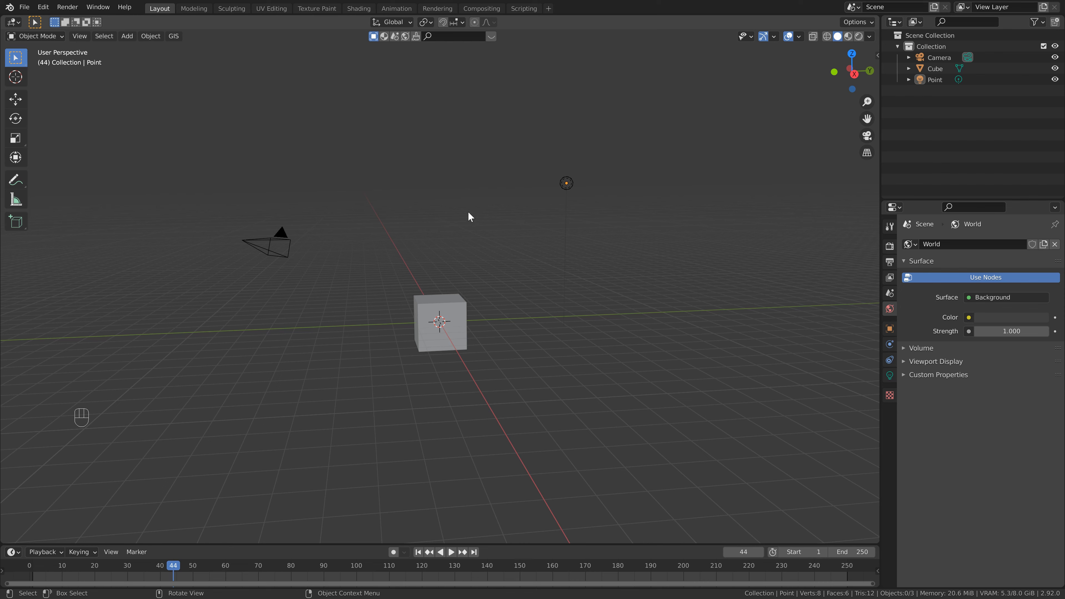
Delete all the default objects from the scene: the camera, cube and point light
{"action": "key", "text": "a"}
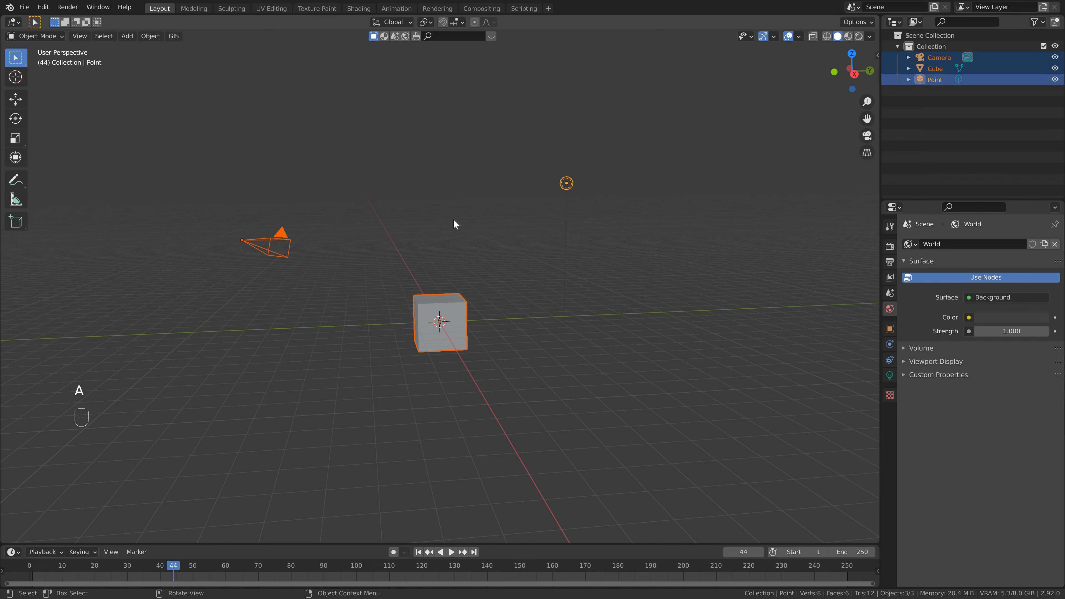
{"action": "key", "text": "Delete"}
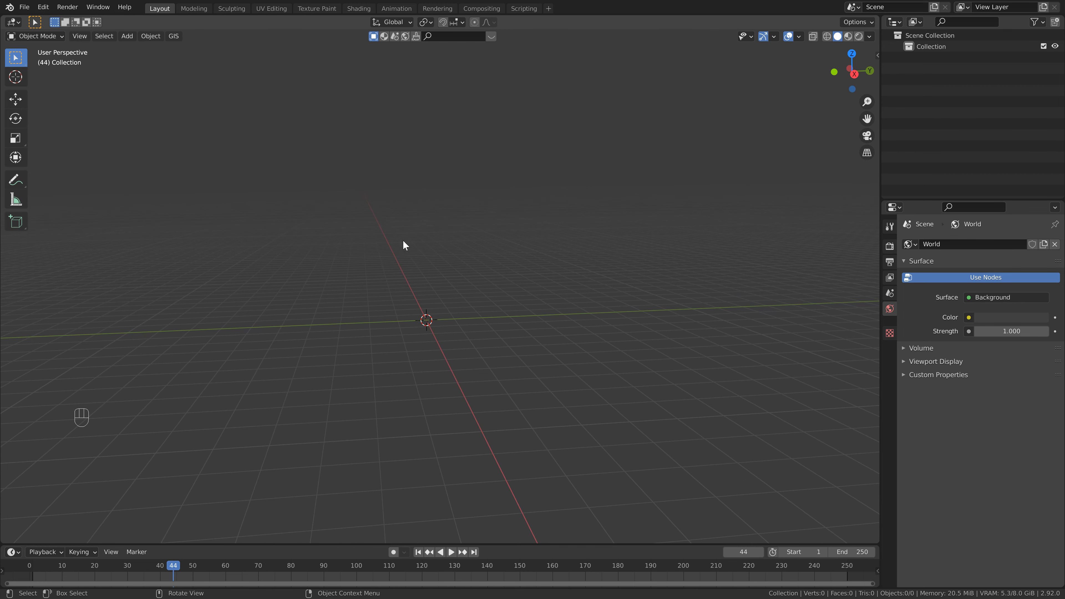
{"action": "middle_click_drag", "start_coordinate": [391, 211], "coordinate": [409, 231], "text": "shift"}
{"action": "scroll", "coordinate": [454, 251], "scroll_direction": "down", "scroll_amount": 1}
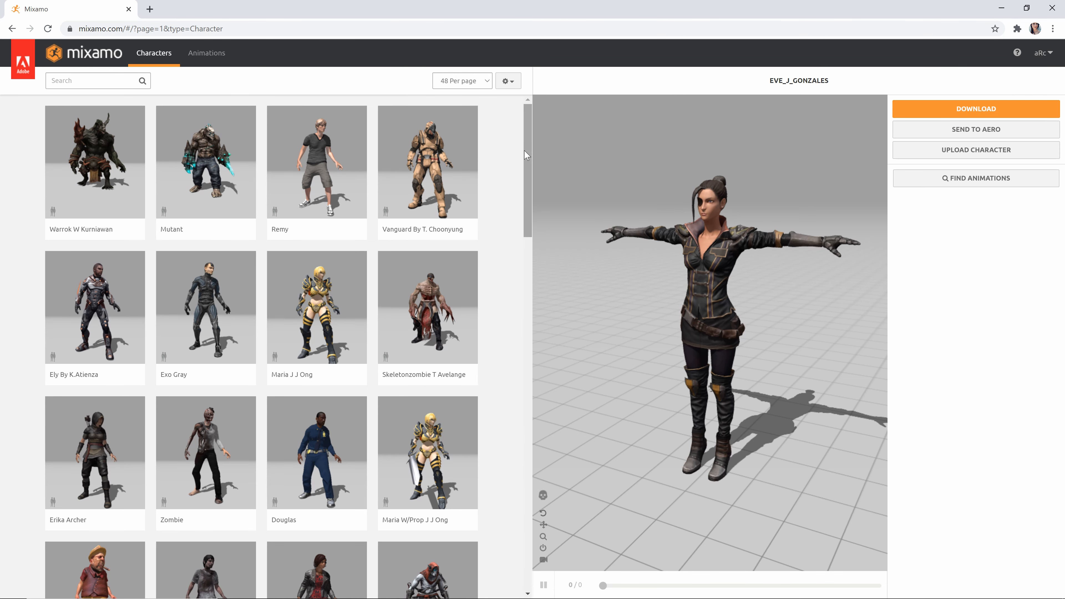
Switch to Mixamo, look through the characters, search the animations for "twerk" and apply Dancing Twerk to the loaded Eve character
{"action": "left_click_drag", "start_coordinate": [526, 154], "coordinate": [527, 334]}
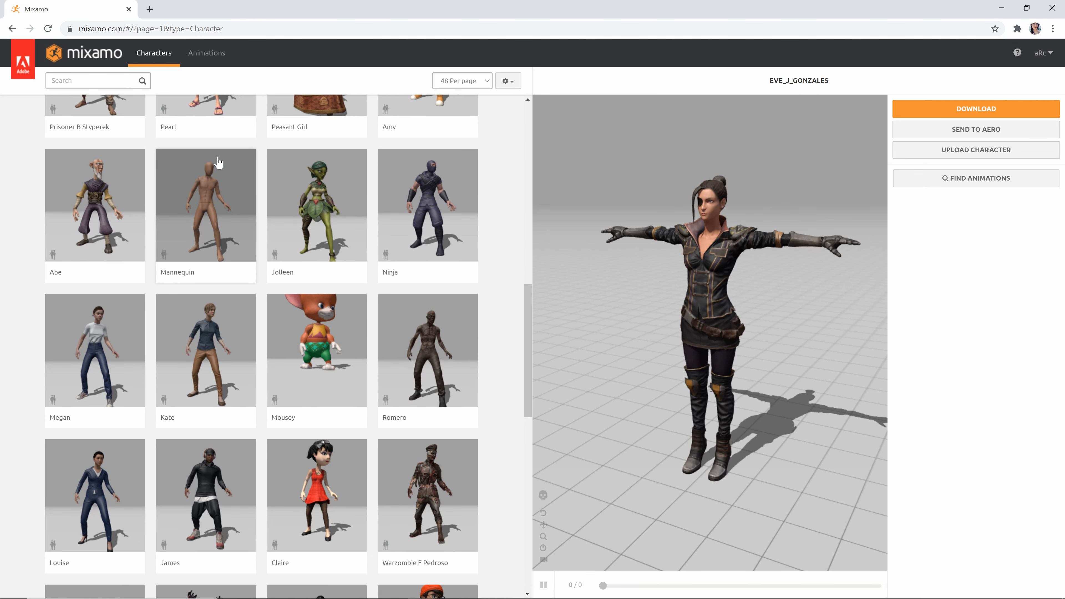
{"action": "left_click_drag", "start_coordinate": [530, 305], "coordinate": [530, 306]}
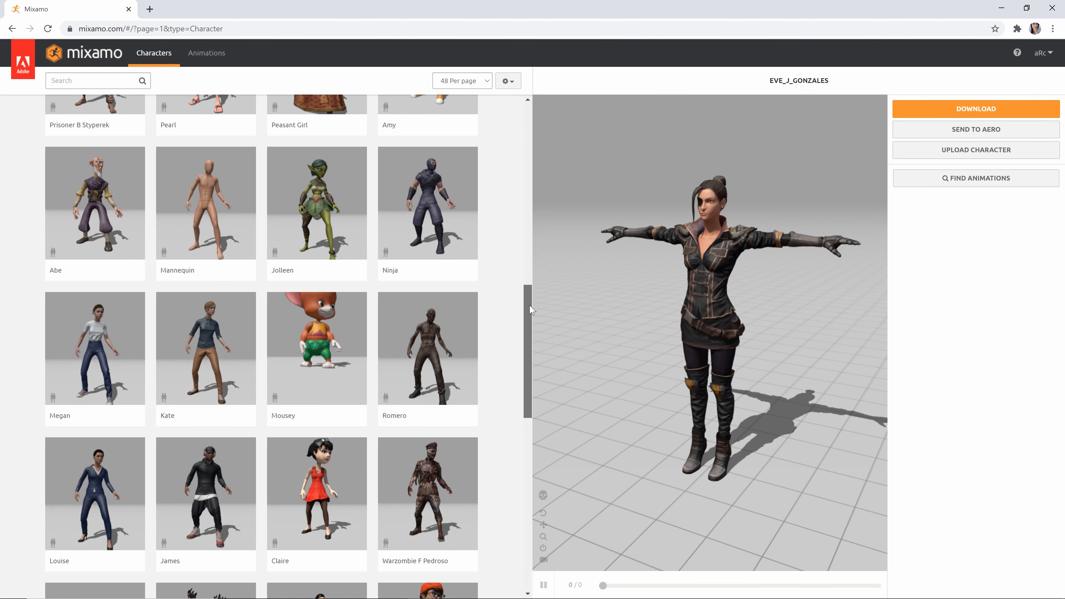
{"action": "scroll", "coordinate": [448, 388], "scroll_direction": "down", "scroll_amount": 10}
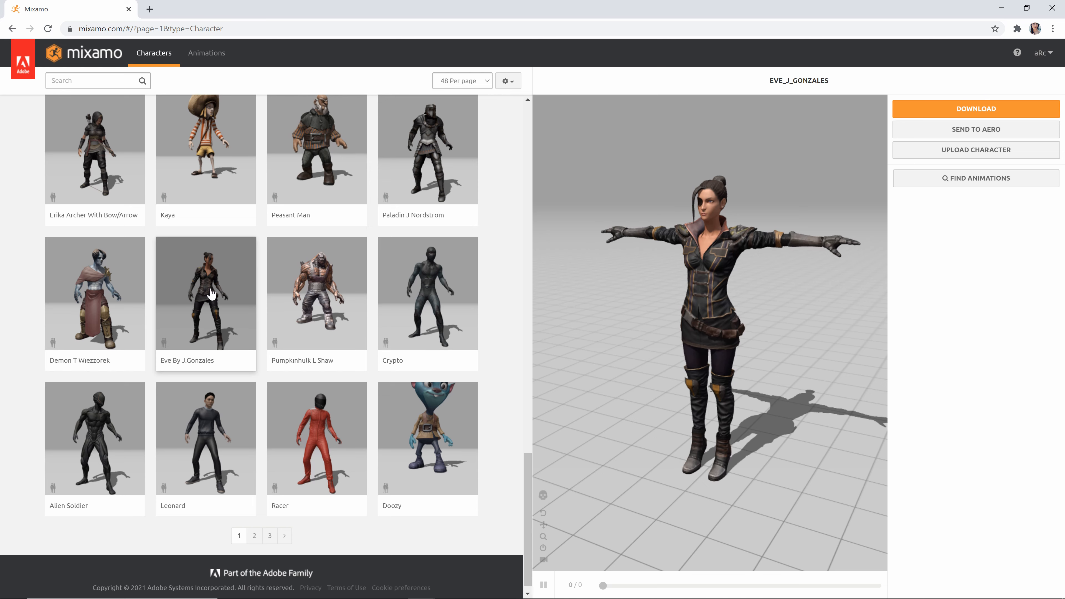
{"action": "scroll", "coordinate": [126, 378], "scroll_direction": "up", "scroll_amount": 1}
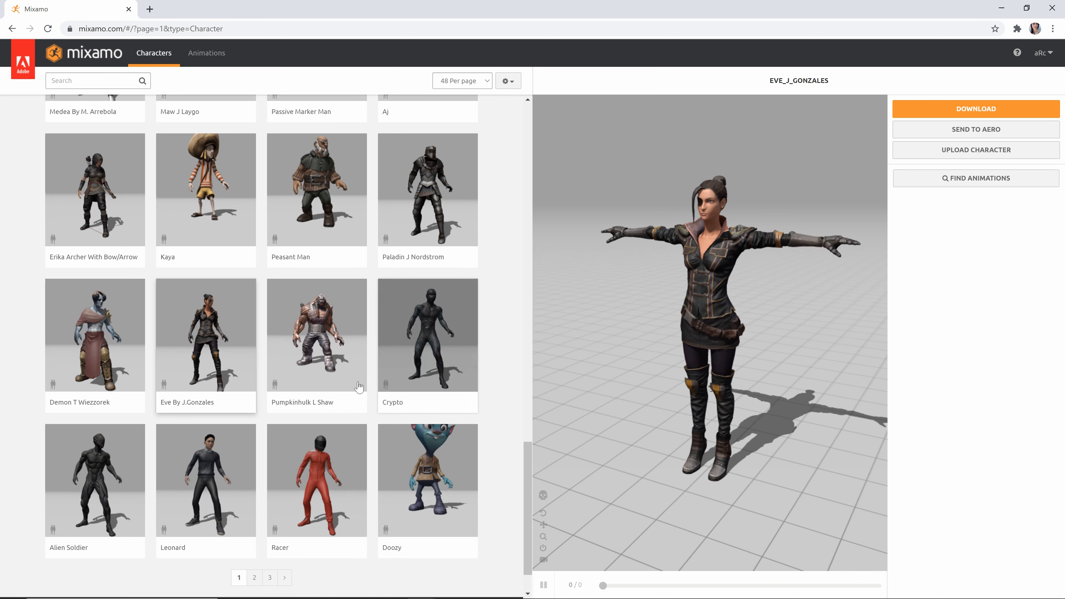
{"action": "left_click", "coordinate": [217, 52]}
{"action": "left_click", "coordinate": [102, 80]}
{"action": "type", "text": "twer"}
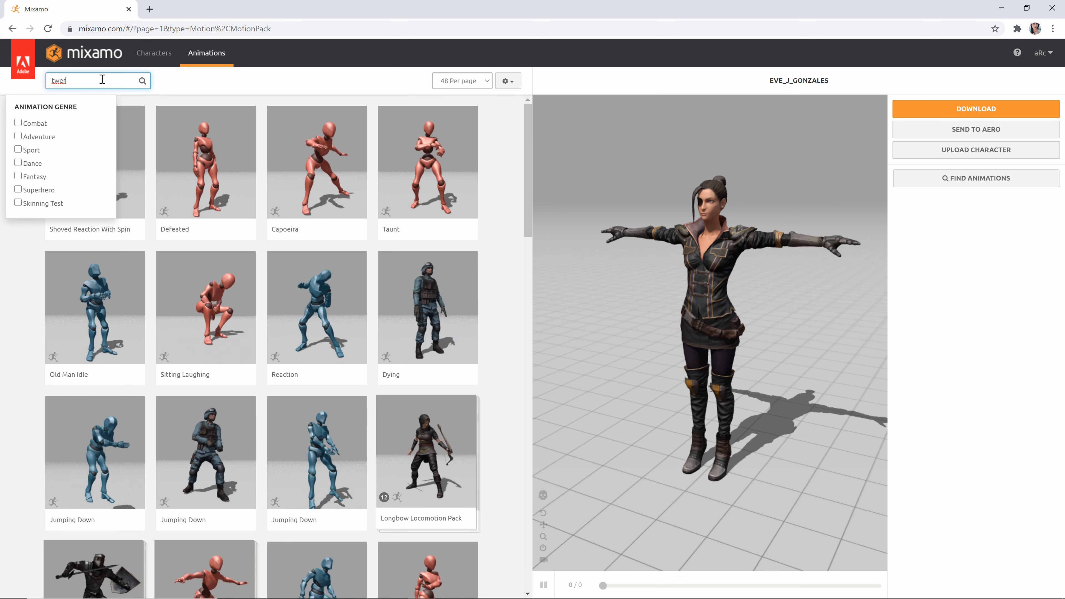
{"action": "type", "text": "k"}
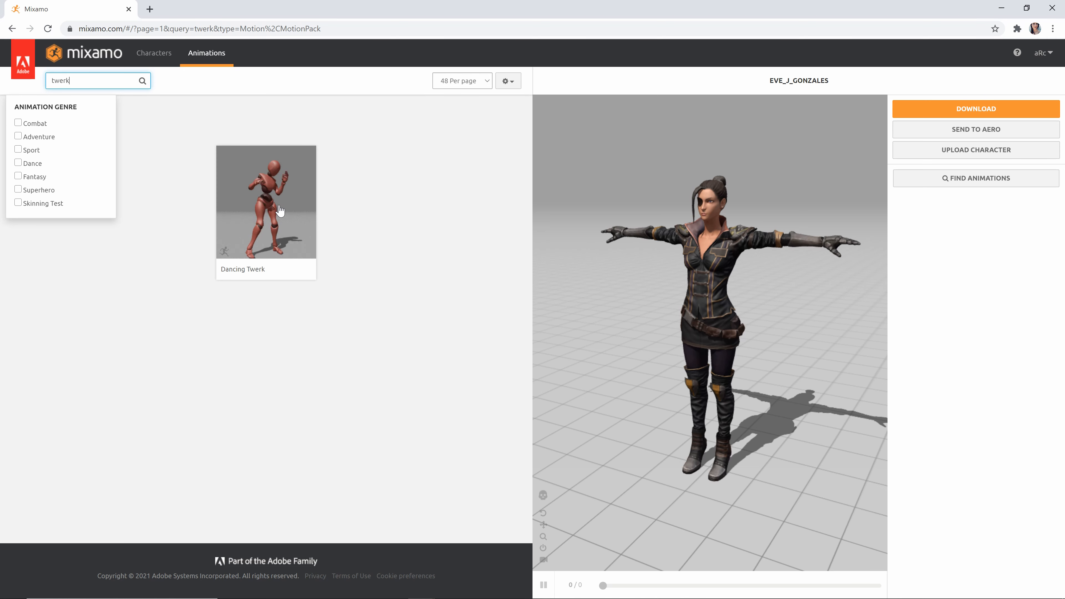
{"action": "left_click", "coordinate": [281, 212]}
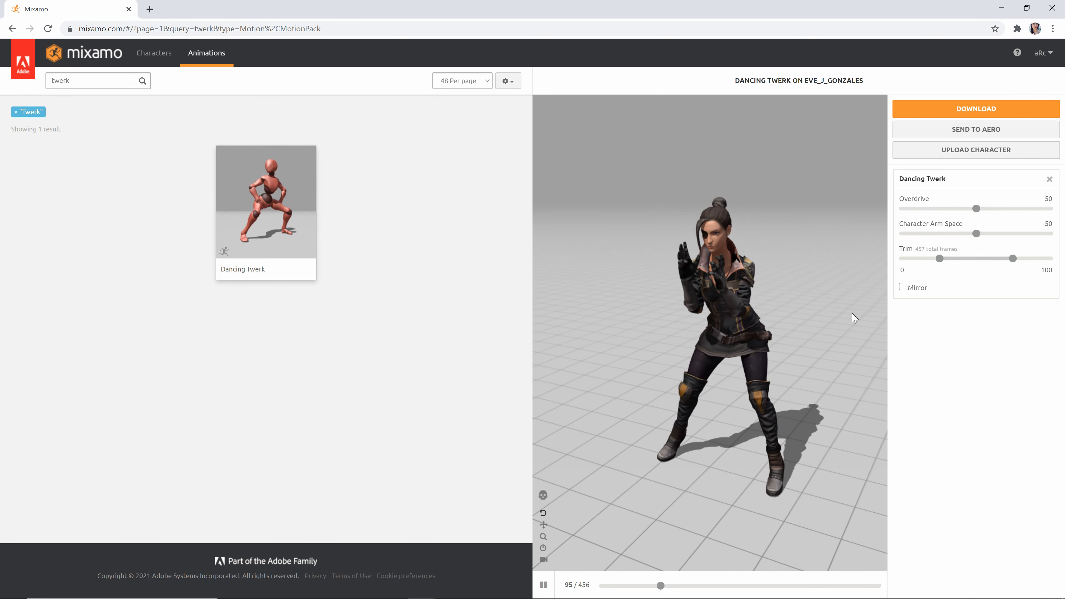
Set the Dancing Twerk animation's Overdrive to 40 and its Character Arm-Space to 67
{"action": "scroll", "coordinate": [842, 328], "scroll_direction": "down", "scroll_amount": 3}
{"action": "double_click", "coordinate": [1040, 198]}
{"action": "type", "text": "40"}
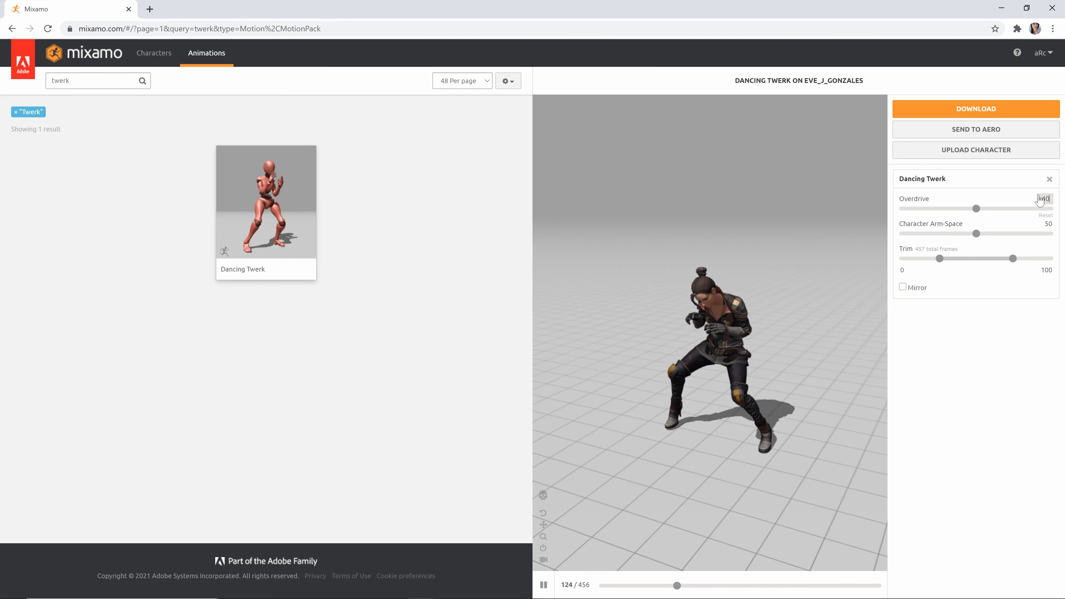
{"action": "key", "text": "Return"}
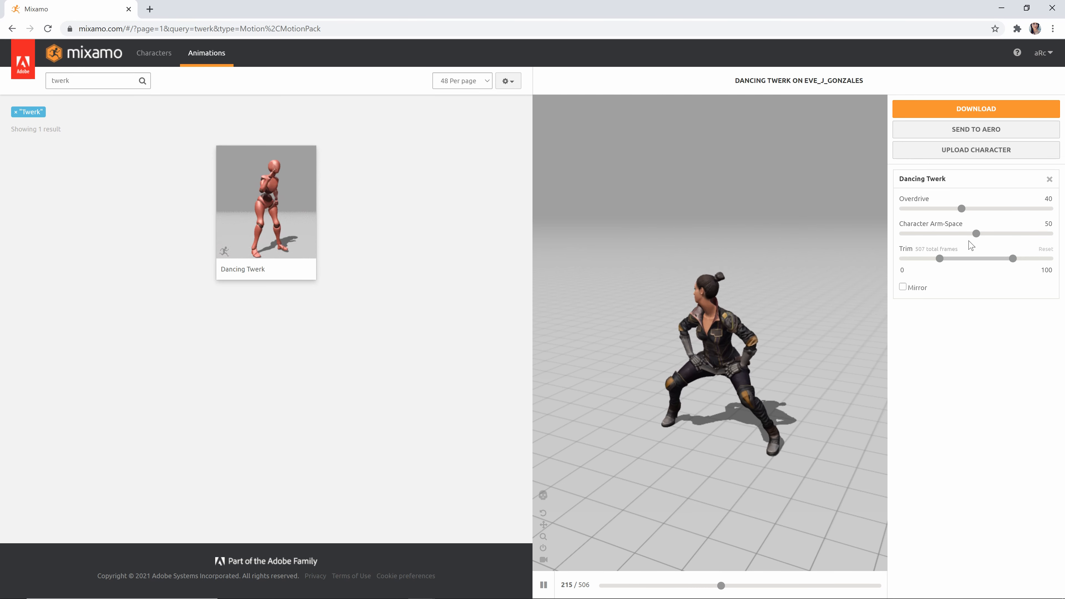
{"action": "left_click_drag", "start_coordinate": [976, 234], "coordinate": [984, 233]}
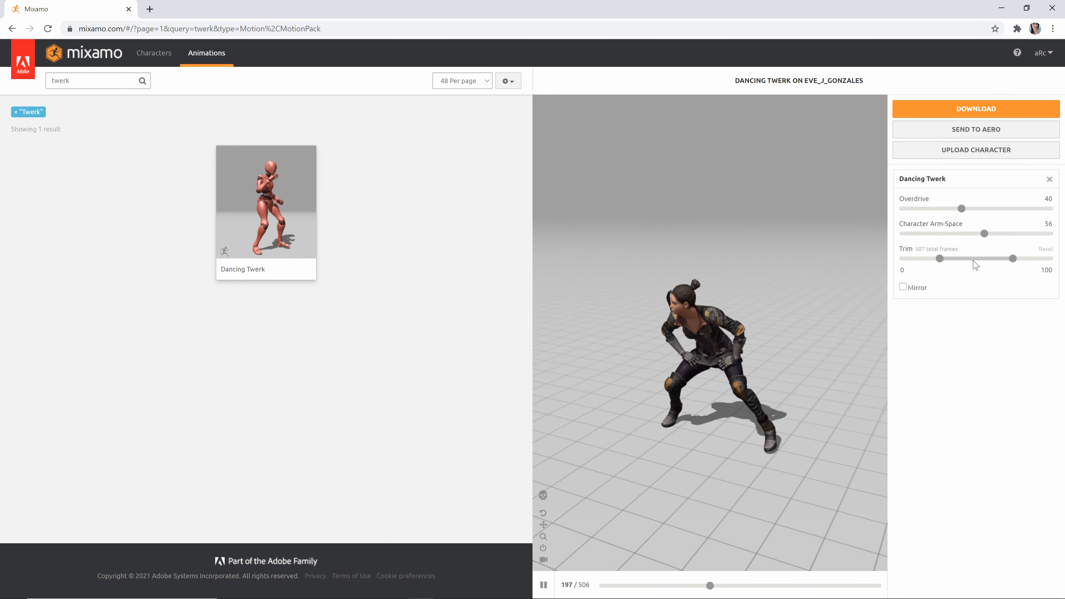
{"action": "left_click_drag", "start_coordinate": [984, 234], "coordinate": [1000, 233]}
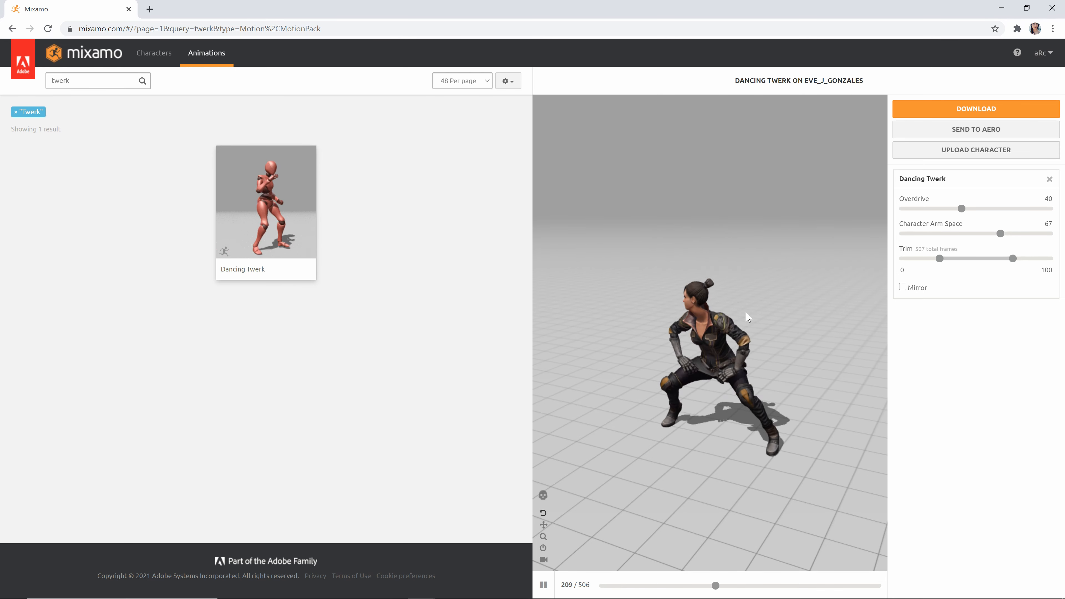
Set up the download of the animated character as FBX Binary with skin, choosing its frames per second
{"action": "left_click", "coordinate": [908, 110]}
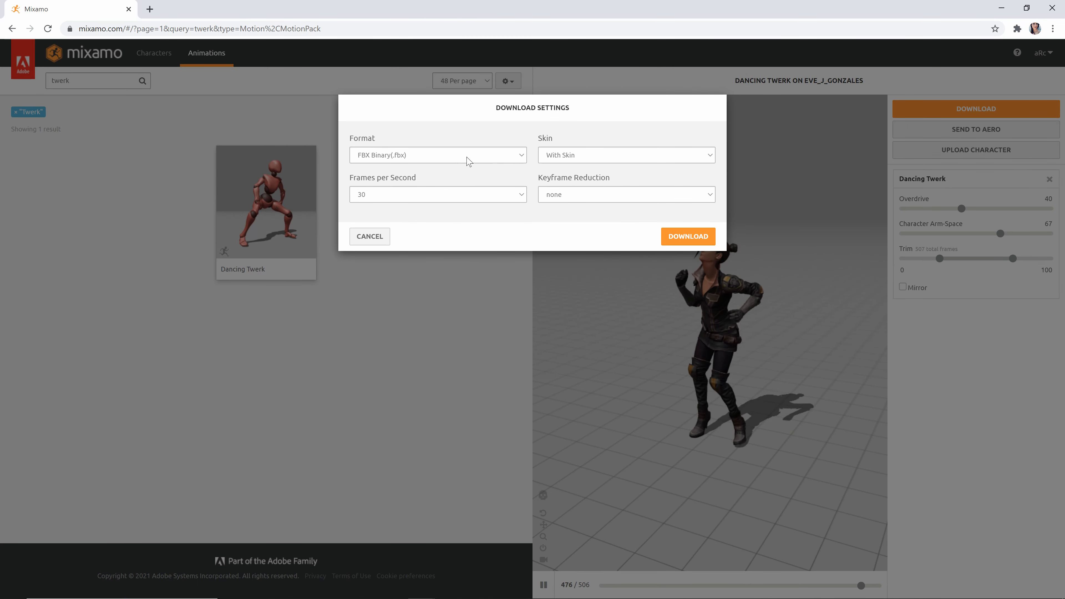
{"action": "left_click", "coordinate": [402, 195]}
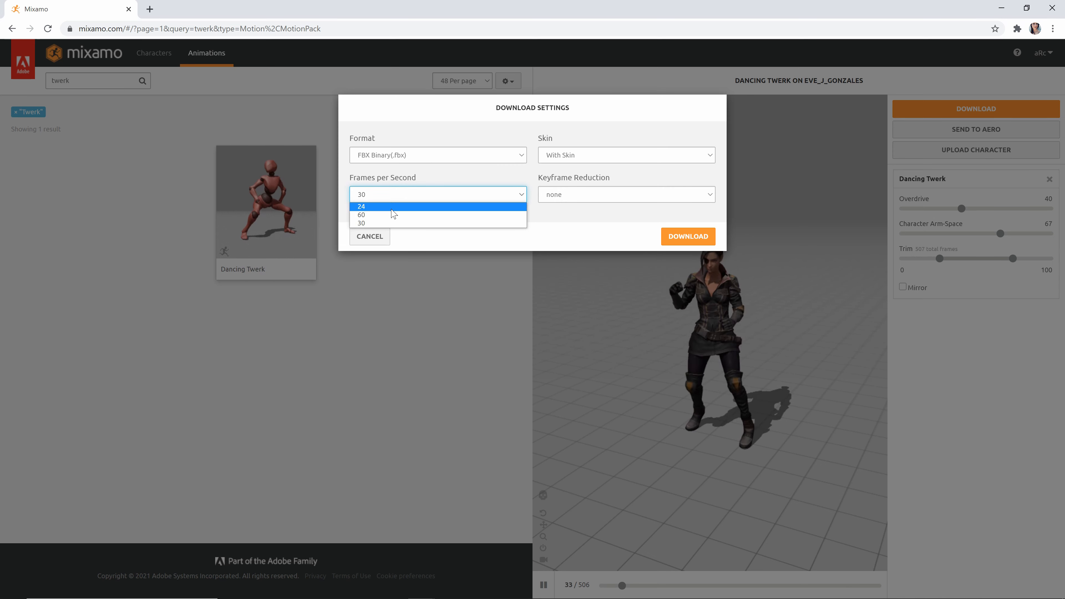
{"action": "left_click", "coordinate": [393, 212]}
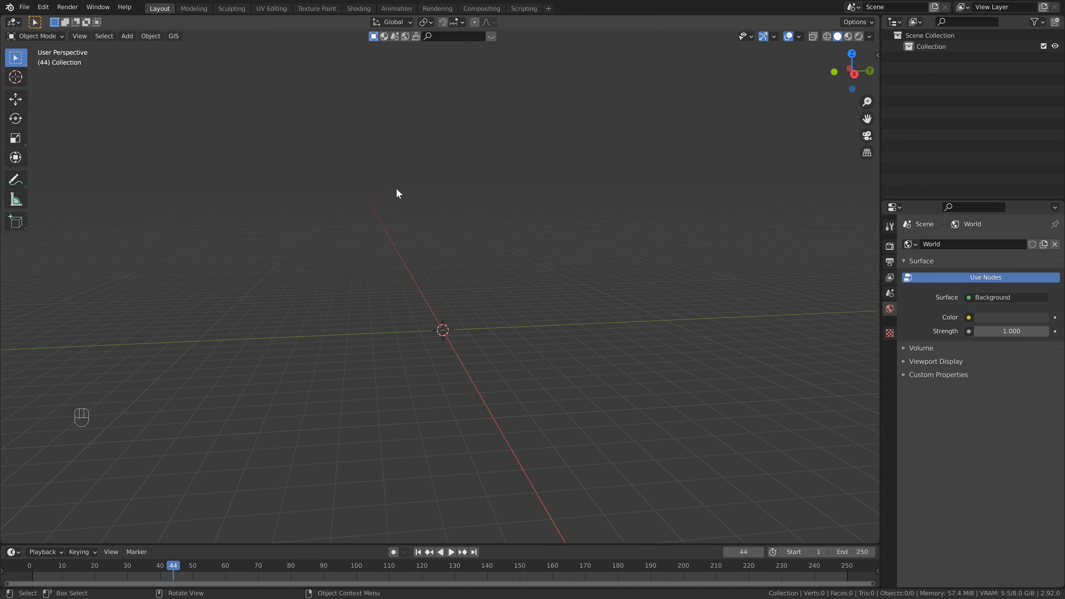
{"action": "left_click", "coordinate": [25, 6]}
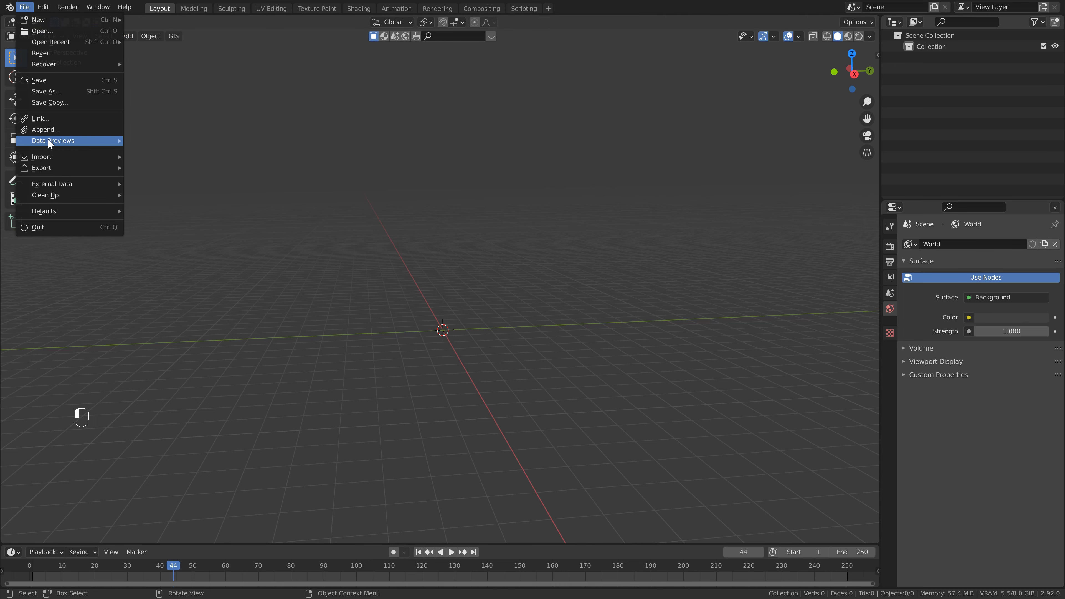
{"action": "mouse_move", "coordinate": [49, 157]}
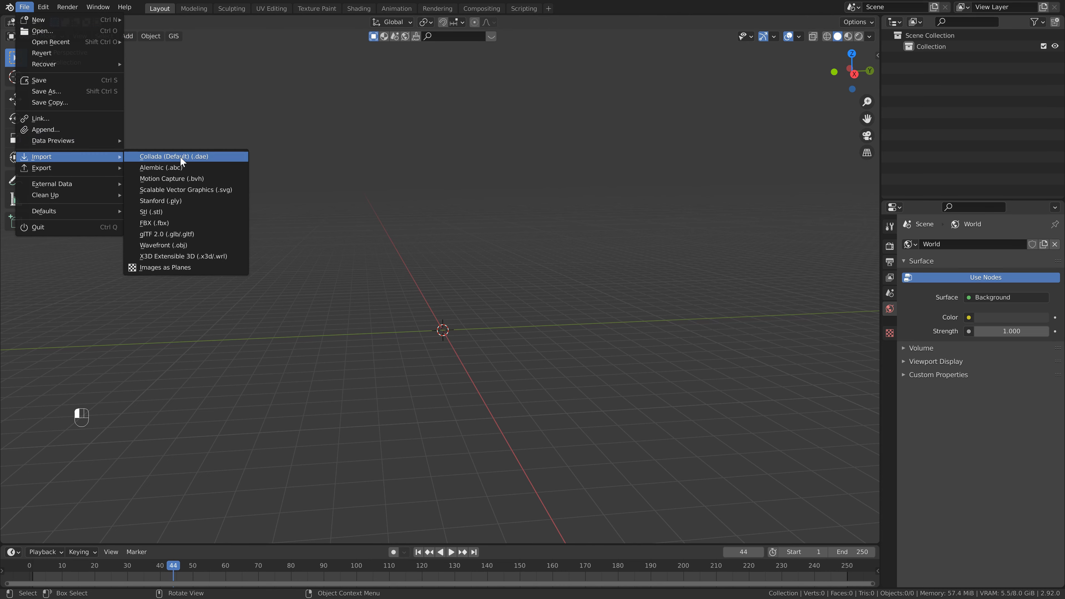
{"action": "left_click", "coordinate": [175, 223]}
{"action": "left_click", "coordinate": [499, 314]}
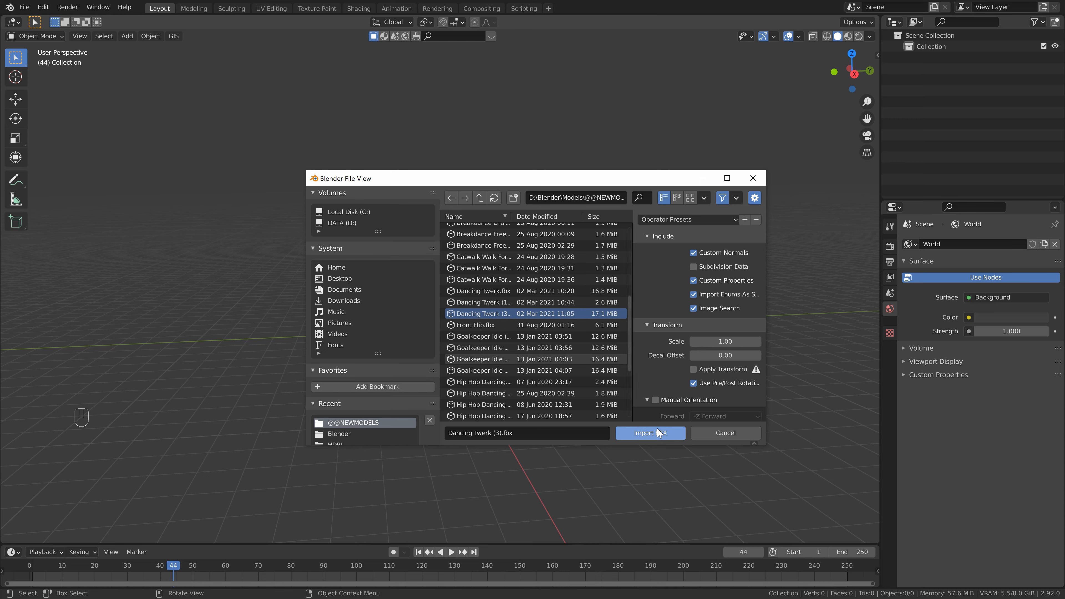
{"action": "left_click", "coordinate": [658, 436]}
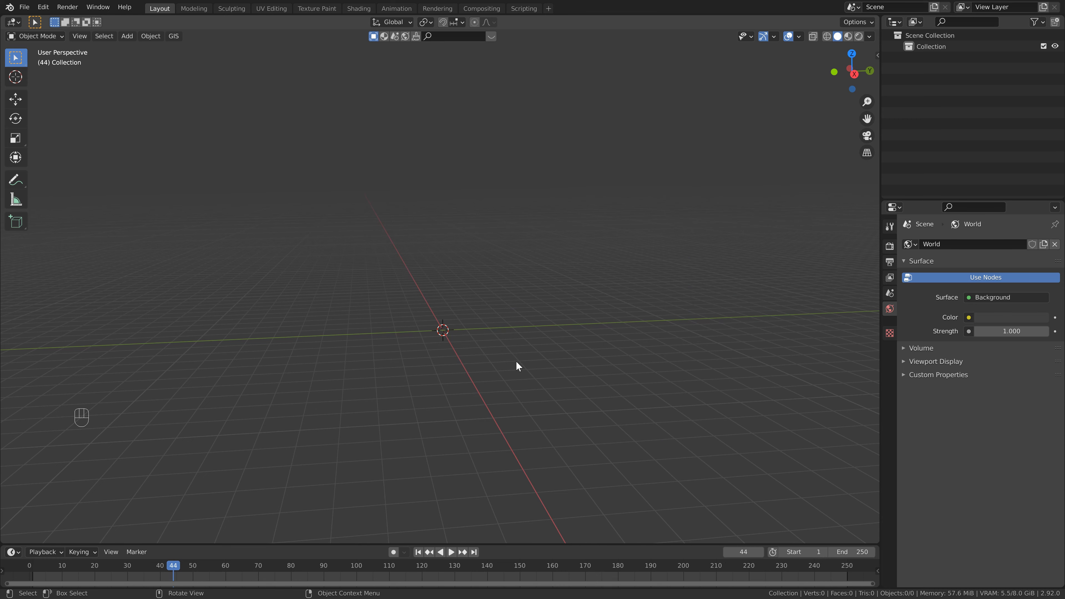
Show the transform values of the imported character and select only its armature
{"action": "middle_click_drag", "start_coordinate": [431, 359], "coordinate": [414, 240], "text": "shift"}
{"action": "key", "text": "n"}
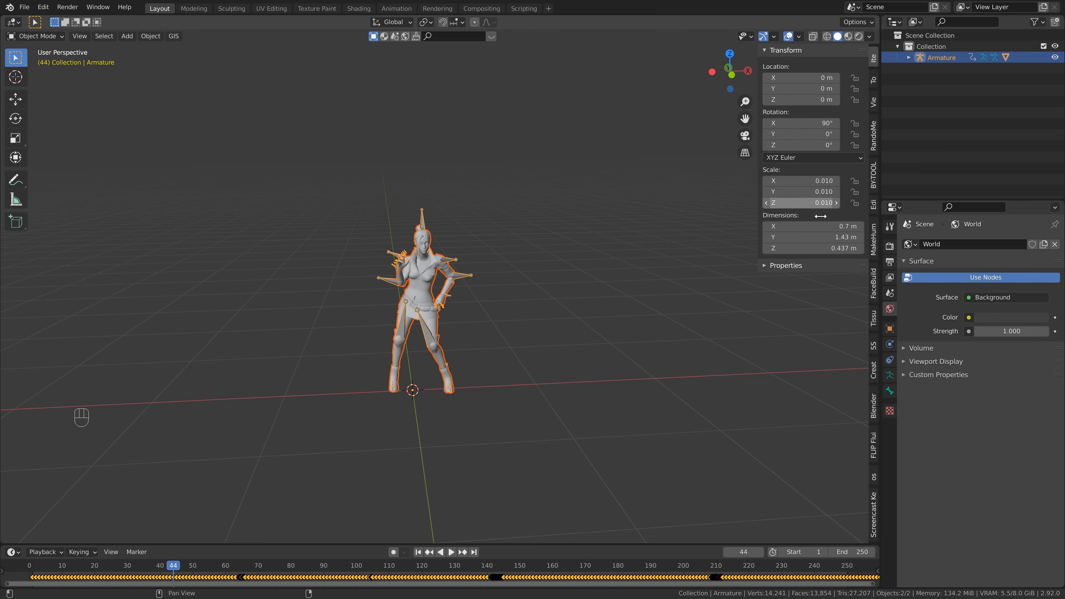
{"action": "left_click", "coordinate": [459, 275]}
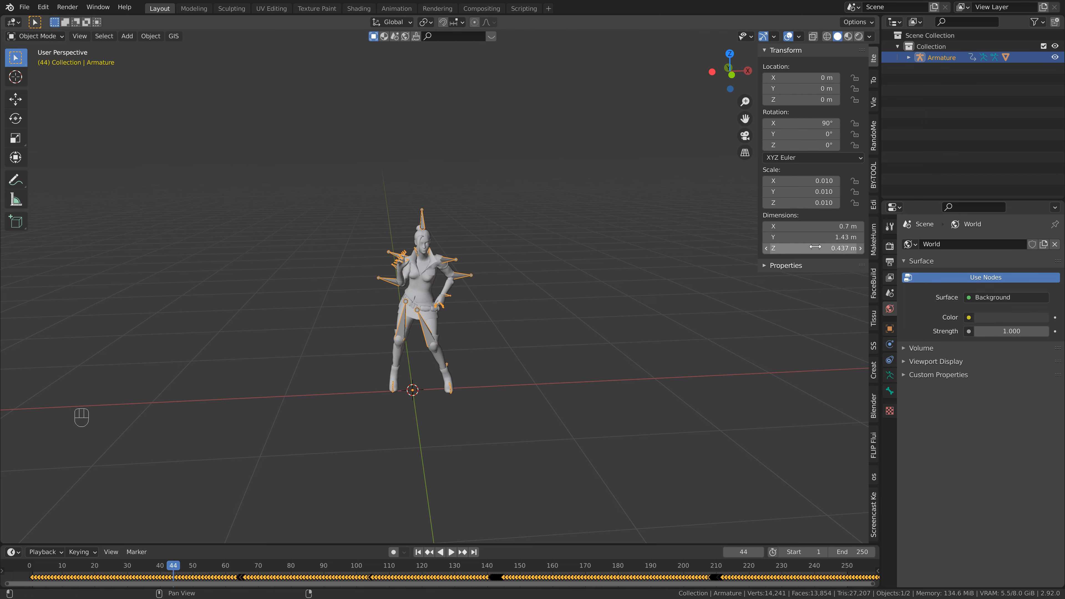
{"action": "middle_click_drag", "start_coordinate": [612, 222], "coordinate": [509, 236]}
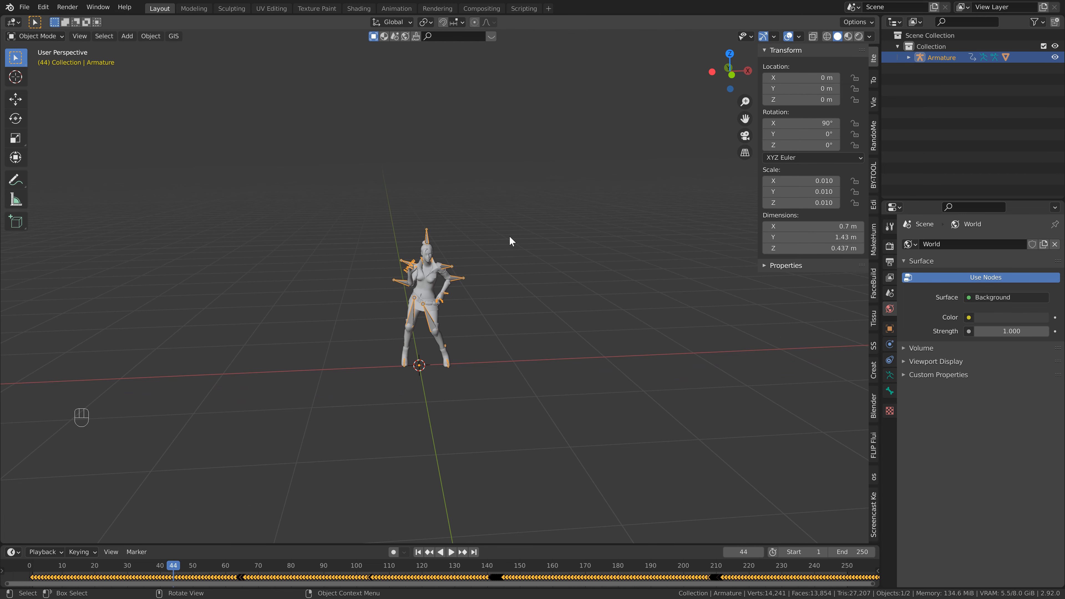
Scale the armature up uniformly to a scale of about 0.038, making the character about 5.5 m tall
{"action": "key", "text": "s"}
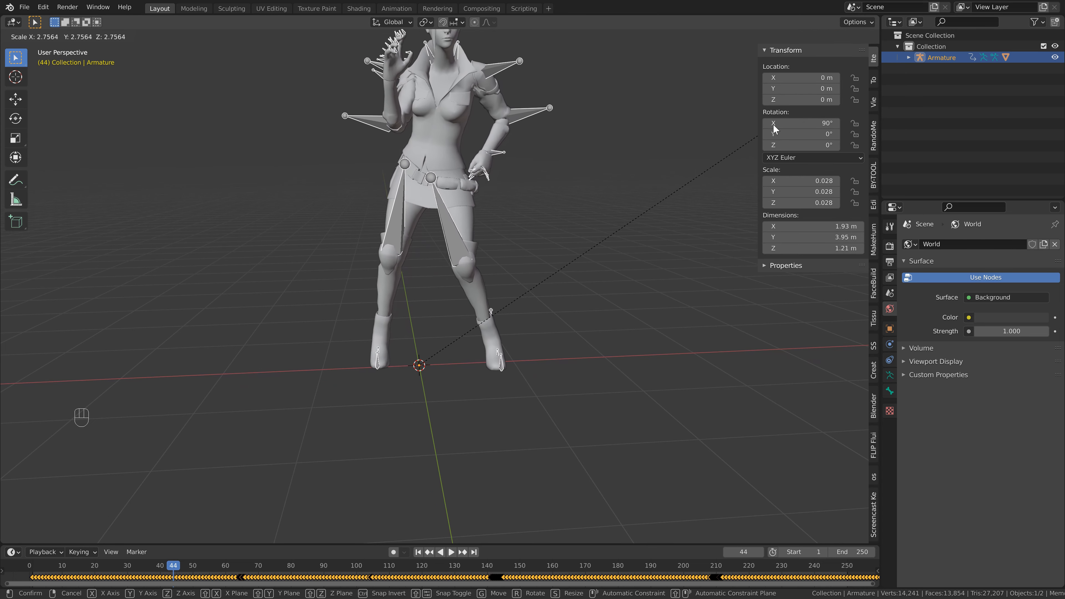
{"action": "left_click", "coordinate": [830, 107]}
{"action": "scroll", "coordinate": [617, 180], "scroll_direction": "down", "scroll_amount": 5}
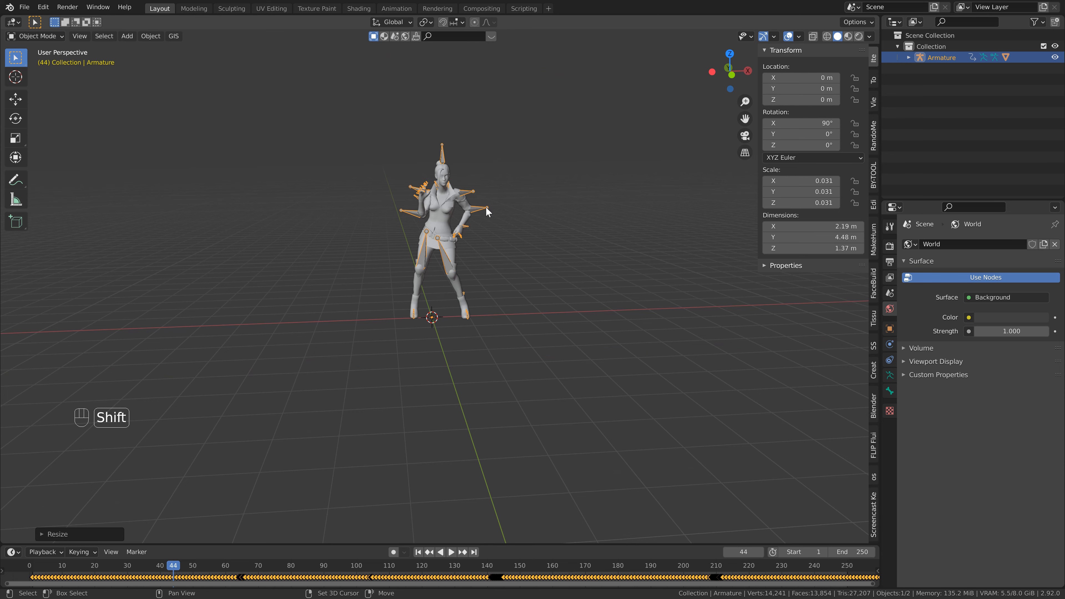
{"action": "middle_click_drag", "start_coordinate": [517, 188], "coordinate": [504, 208], "text": "shift"}
{"action": "key", "text": "s"}
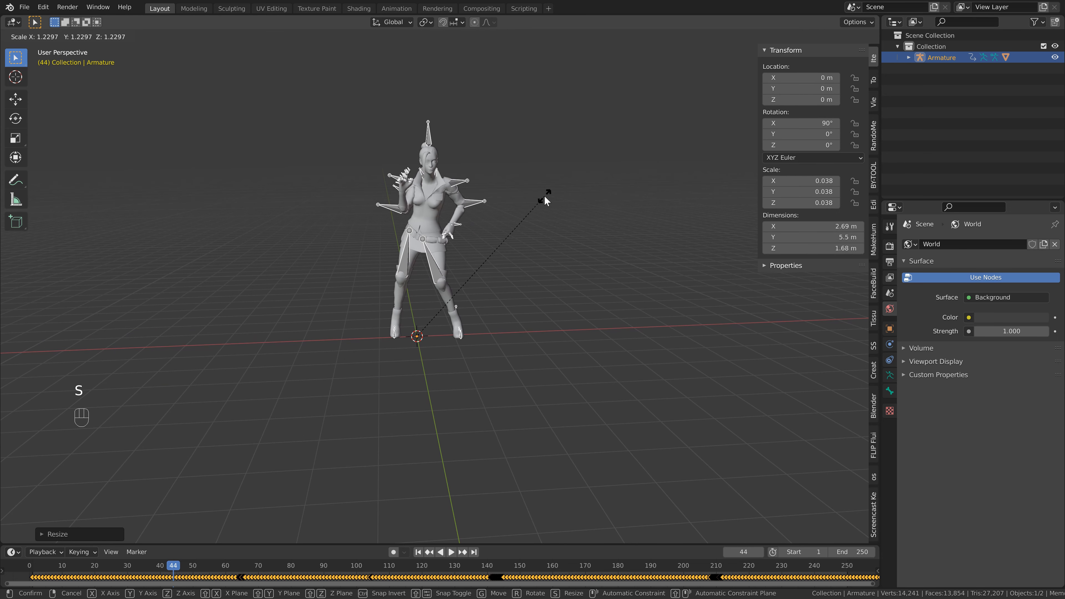
{"action": "left_click", "coordinate": [544, 201]}
{"action": "middle_click_drag", "start_coordinate": [440, 179], "coordinate": [407, 210], "text": "shift"}
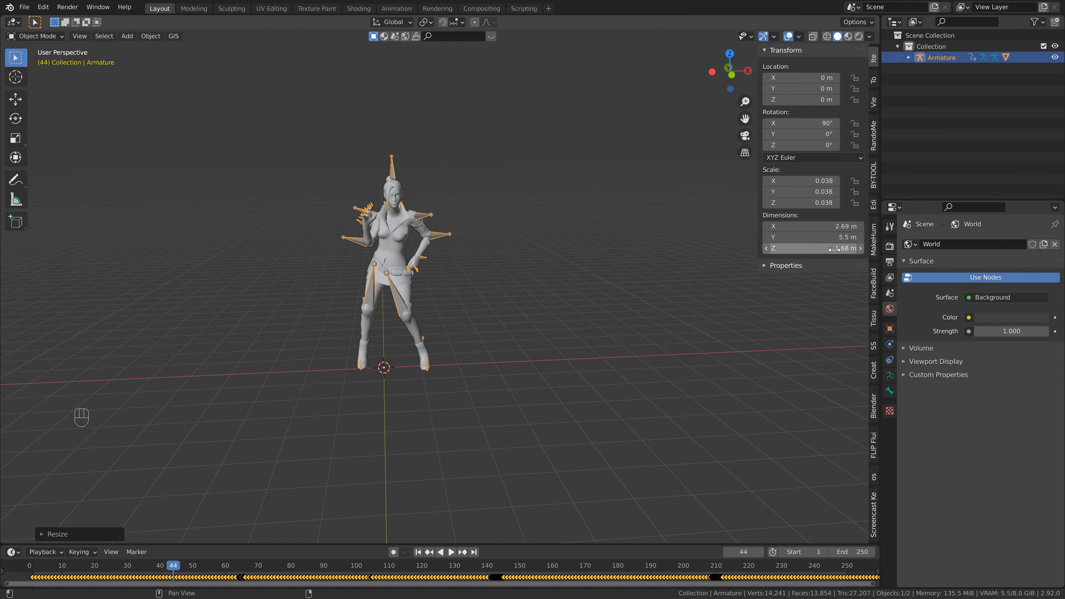
{"action": "middle_click_drag", "start_coordinate": [425, 188], "coordinate": [459, 197], "text": "shift"}
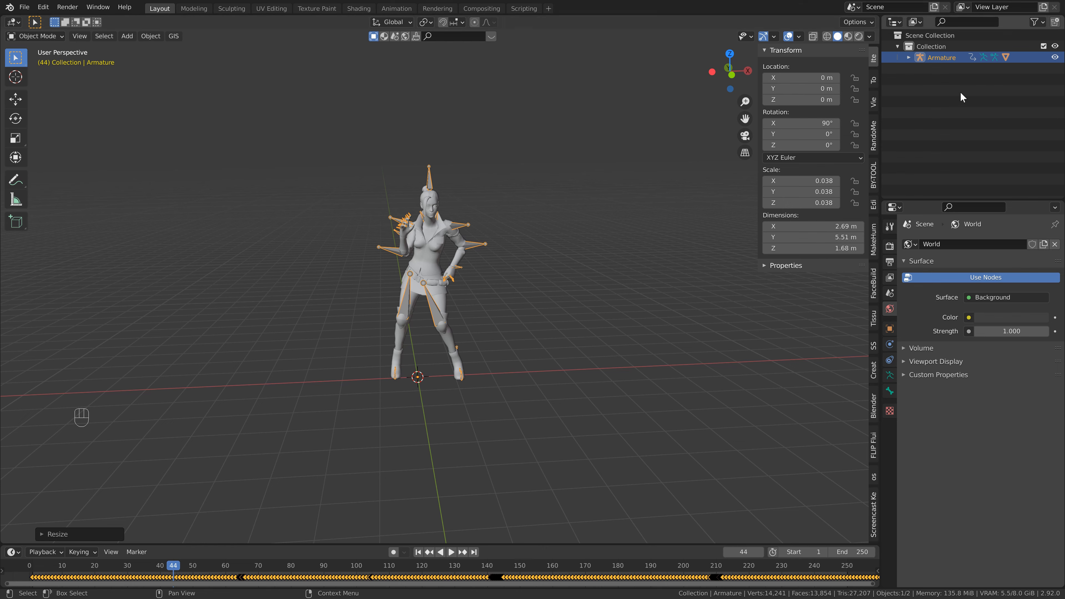
Select the Mesh under the Armature and hide the Armature, with the viewport and render visibility toggles displayed in the hierarchy
{"action": "left_click", "coordinate": [909, 57]}
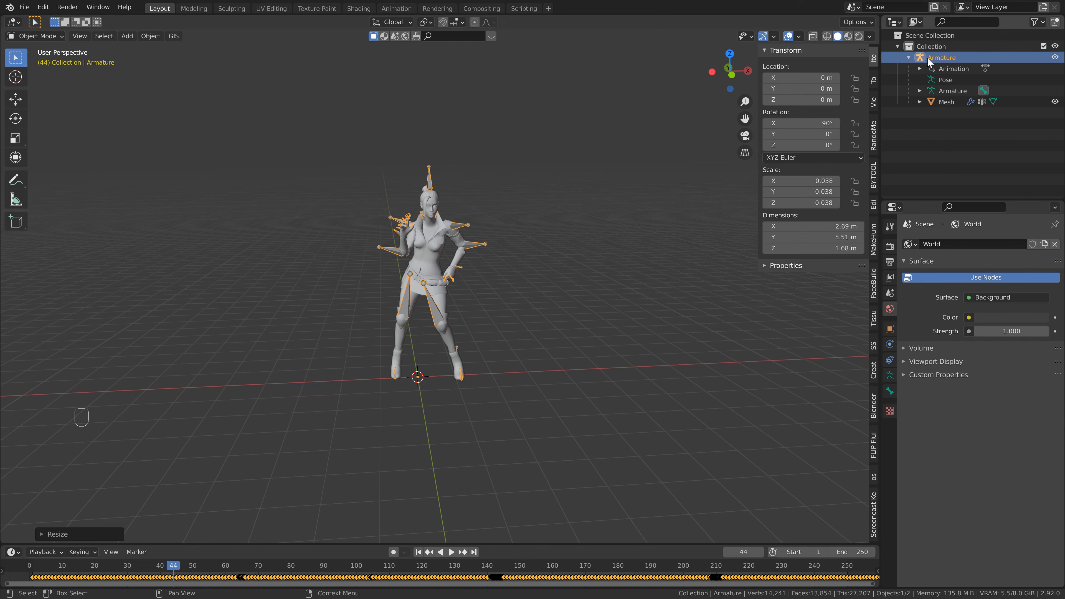
{"action": "left_click", "coordinate": [947, 101]}
{"action": "left_click", "coordinate": [1036, 22]}
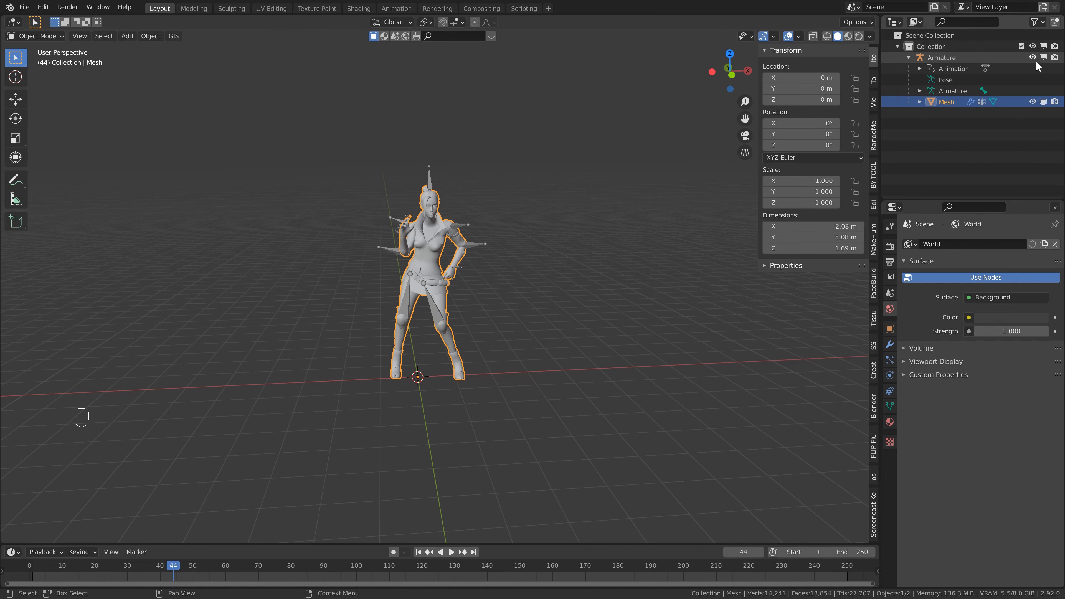
{"action": "left_click", "coordinate": [1034, 57]}
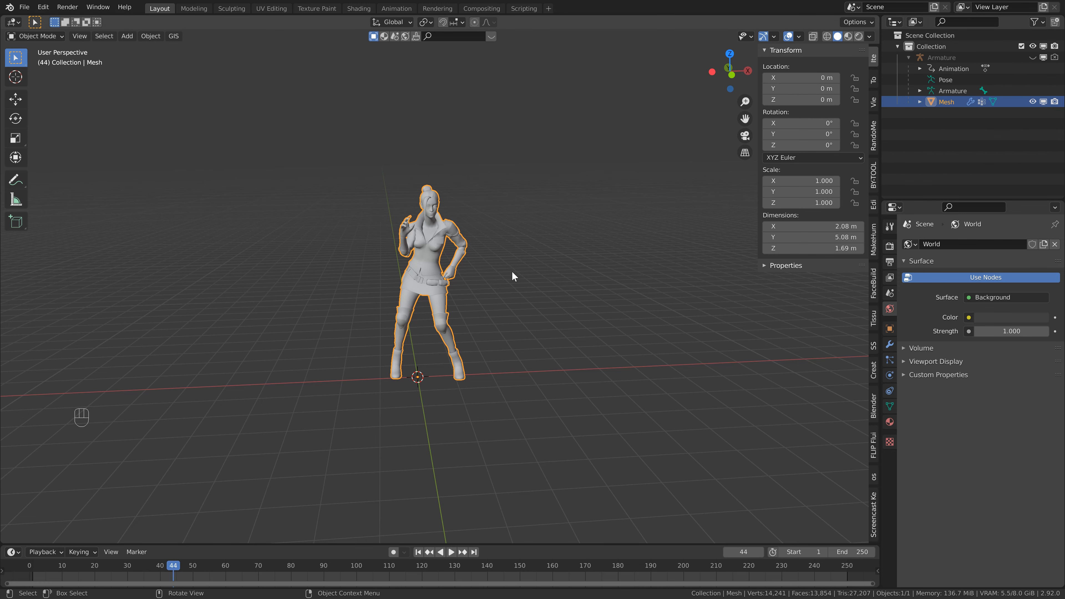
Split the 3D viewport into two stacked areas at about mid-height and turn the lower one into a Geometry Node Editor
{"action": "scroll", "coordinate": [501, 260], "scroll_direction": "up", "scroll_amount": 1}
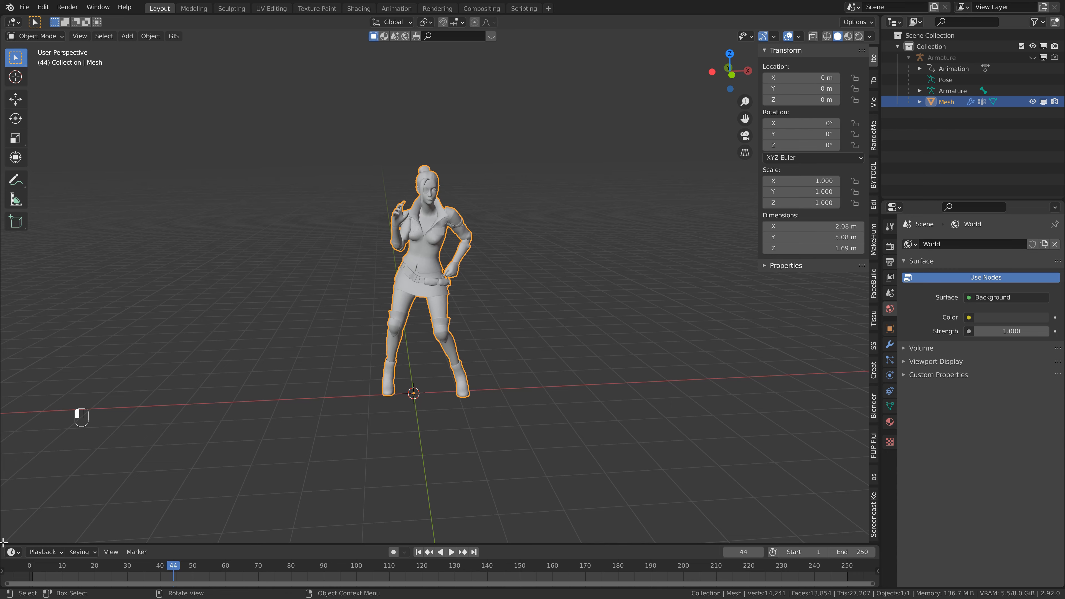
{"action": "left_click_drag", "start_coordinate": [4, 543], "coordinate": [40, 309]}
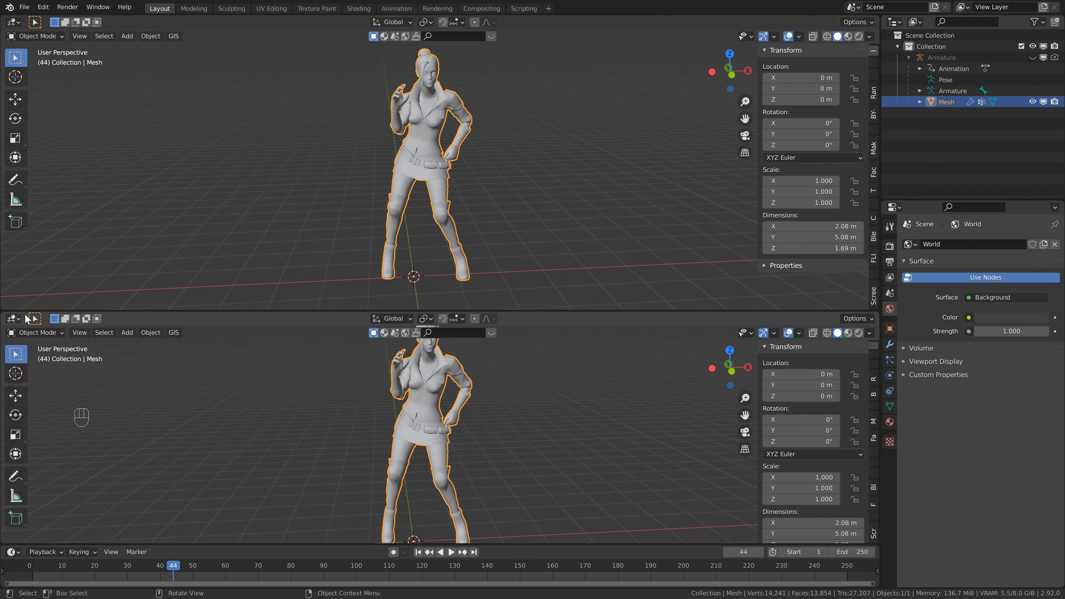
{"action": "left_click", "coordinate": [14, 319]}
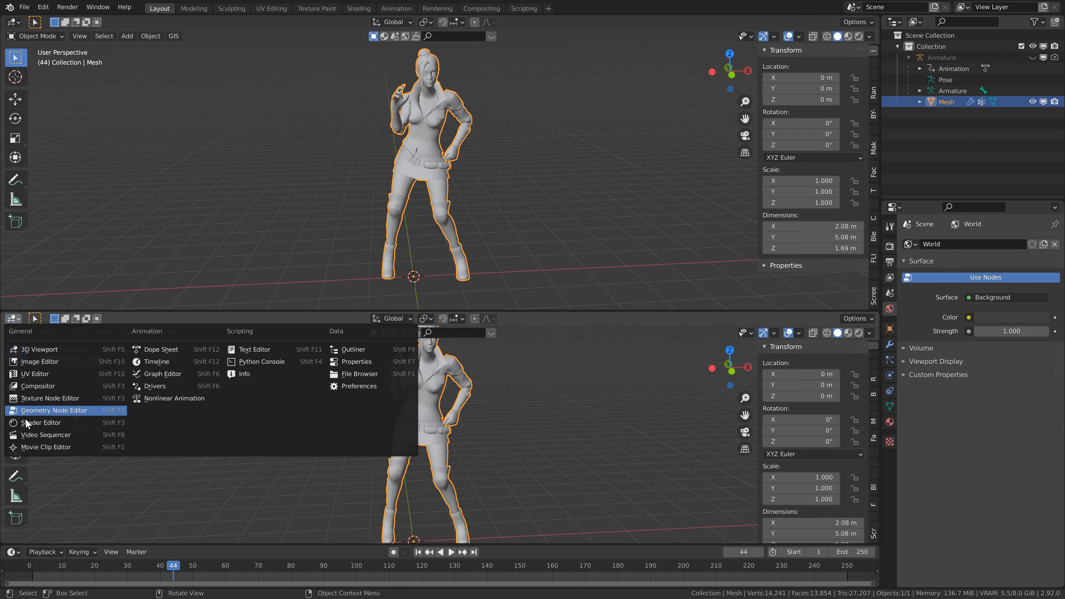
{"action": "left_click", "coordinate": [50, 413]}
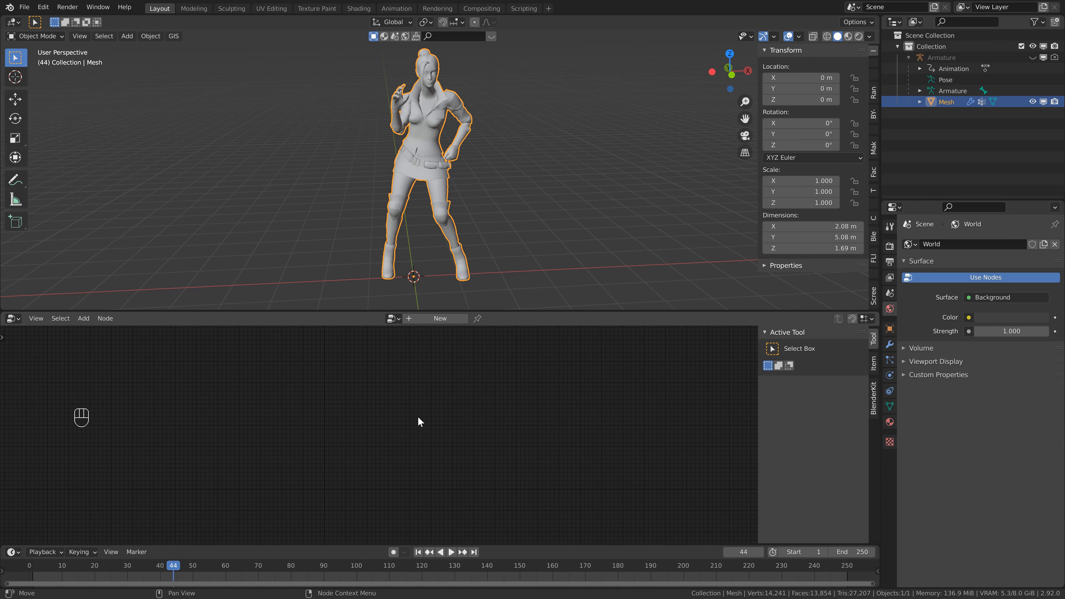
Create a new geometry node tree for the Mesh and move its Group Output node slightly farther from the Group Input node
{"action": "scroll", "coordinate": [290, 205], "scroll_direction": "down", "scroll_amount": 2}
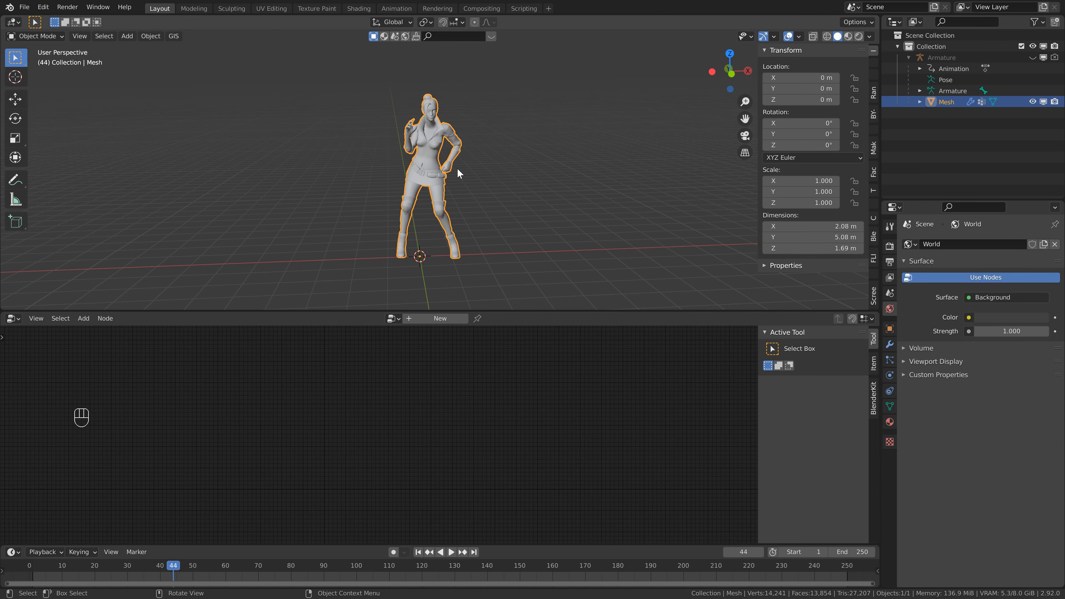
{"action": "left_click", "coordinate": [428, 320]}
{"action": "scroll", "coordinate": [327, 409], "scroll_direction": "up", "scroll_amount": 3}
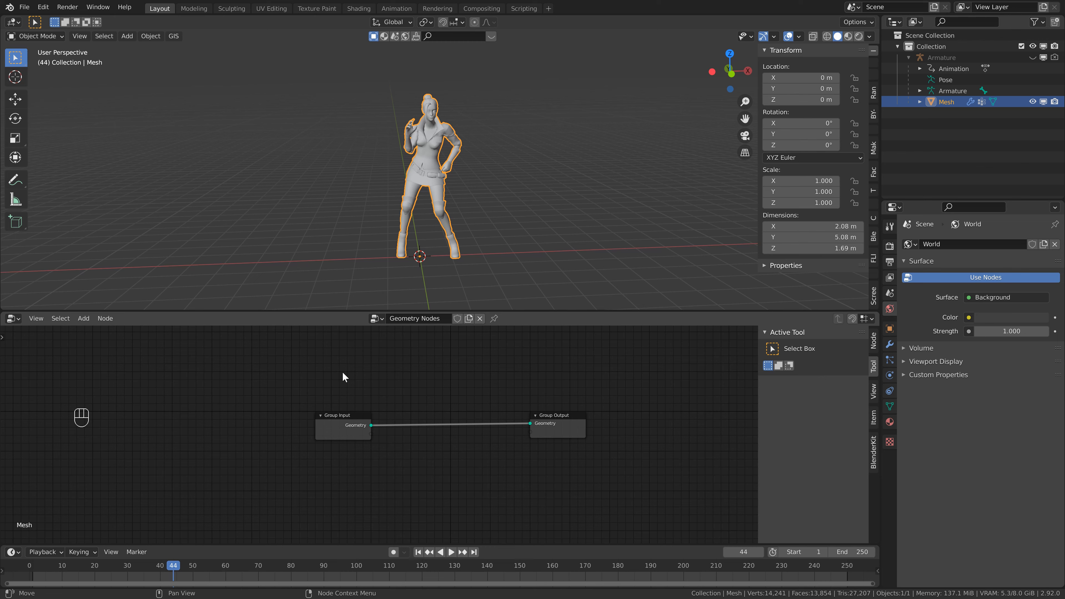
{"action": "left_click", "coordinate": [344, 419]}
{"action": "left_click", "coordinate": [563, 433]}
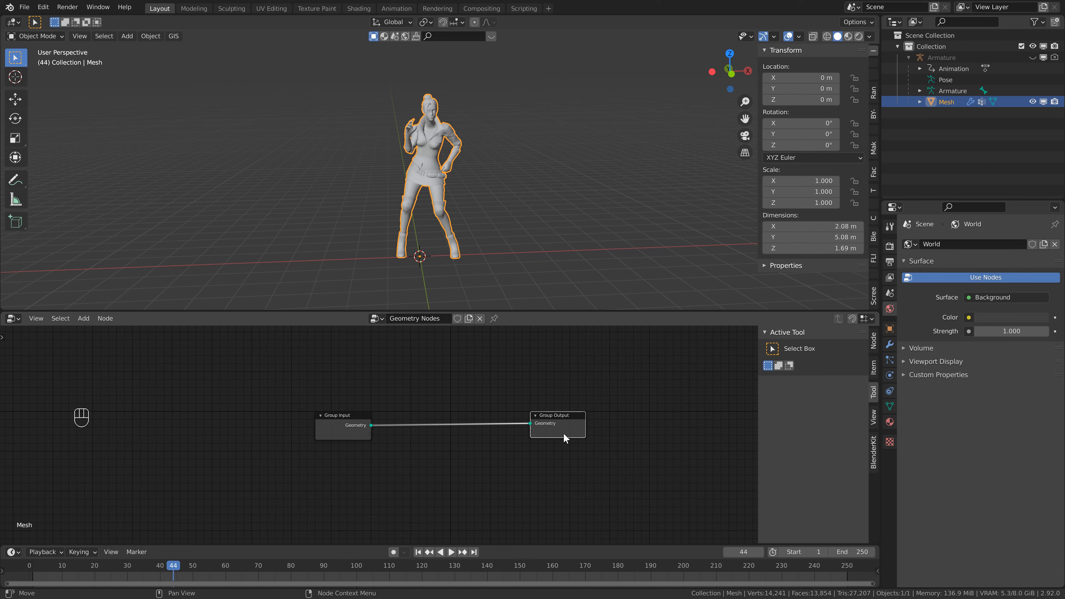
{"action": "left_click_drag", "start_coordinate": [565, 417], "coordinate": [601, 421]}
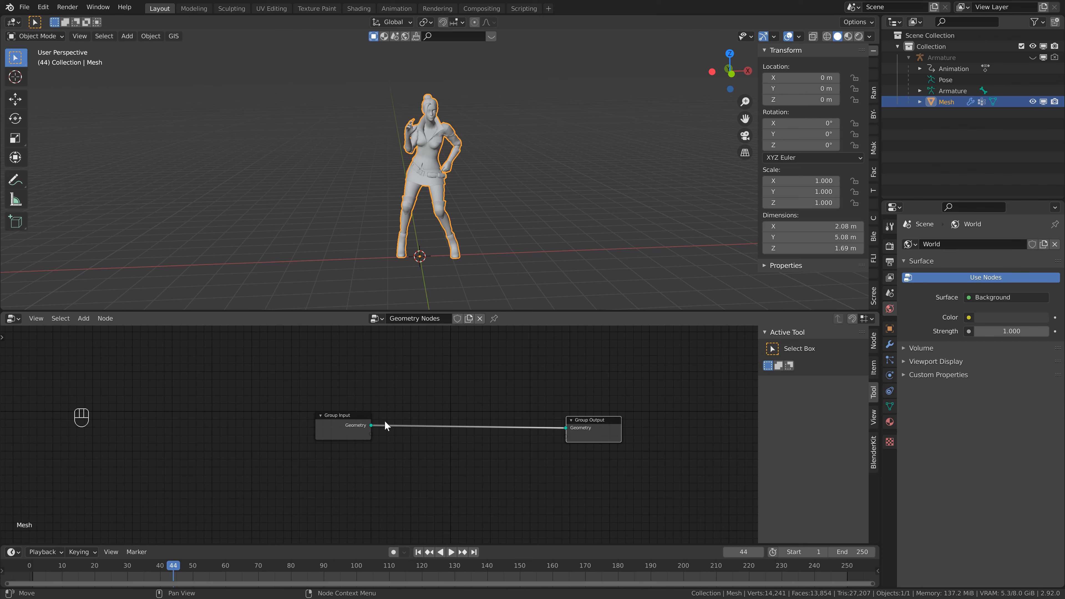
{"action": "left_click", "coordinate": [335, 415]}
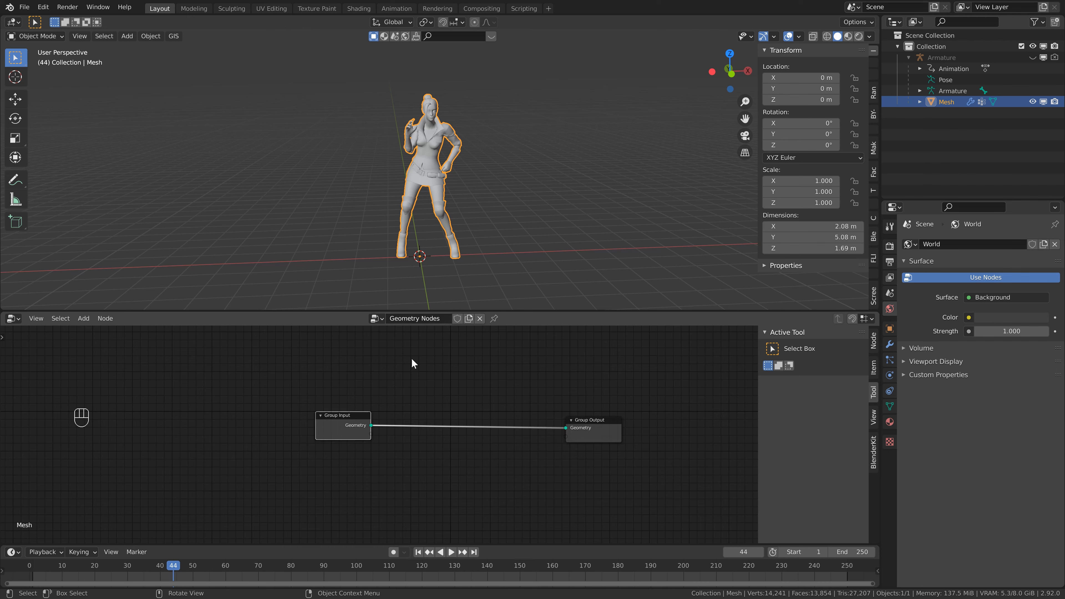
{"action": "left_click", "coordinate": [579, 416]}
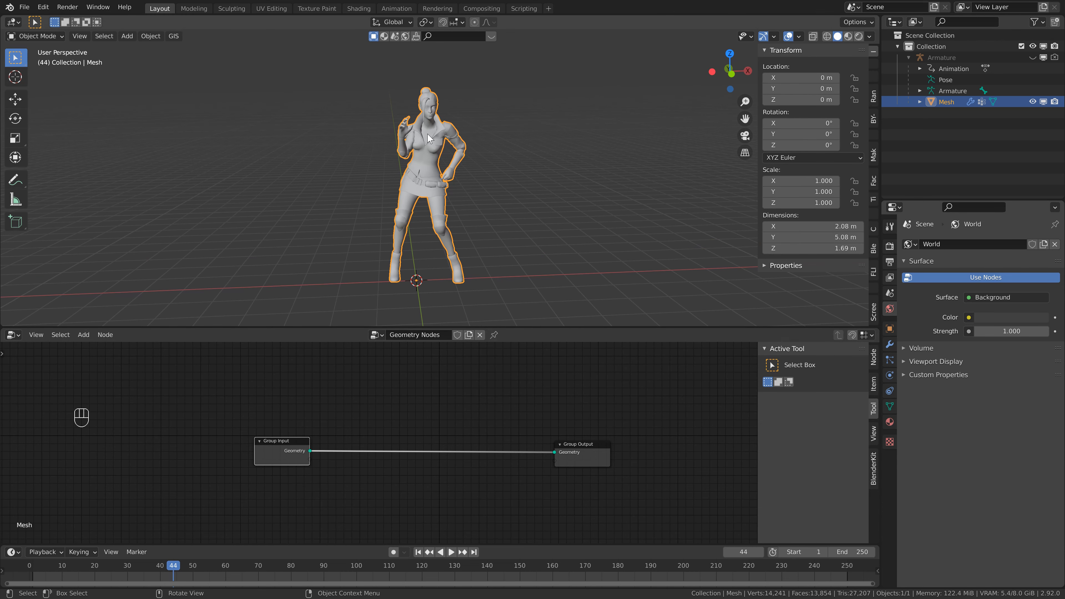
Insert a Point Distribute node on the link between Group Input and Group Output
{"action": "scroll", "coordinate": [388, 416], "scroll_direction": "up", "scroll_amount": 2}
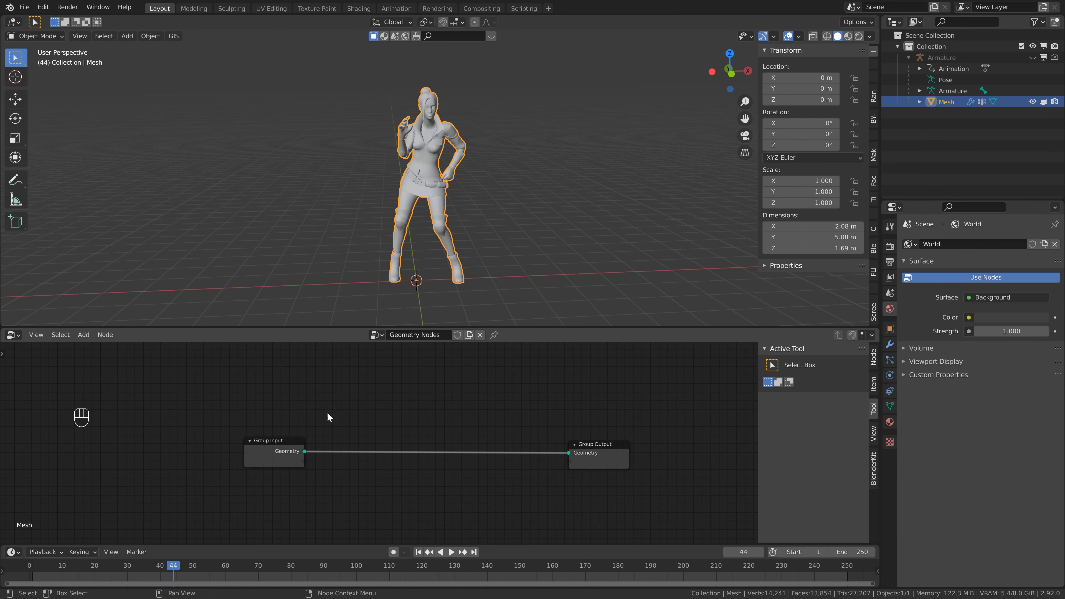
{"action": "key", "text": "shift+a"}
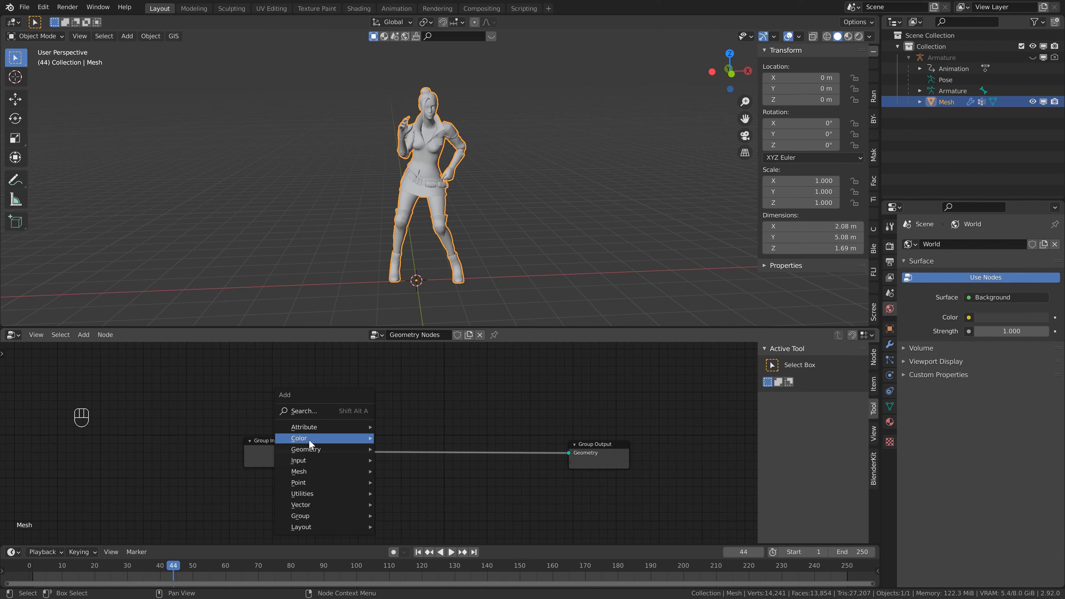
{"action": "mouse_move", "coordinate": [306, 483]}
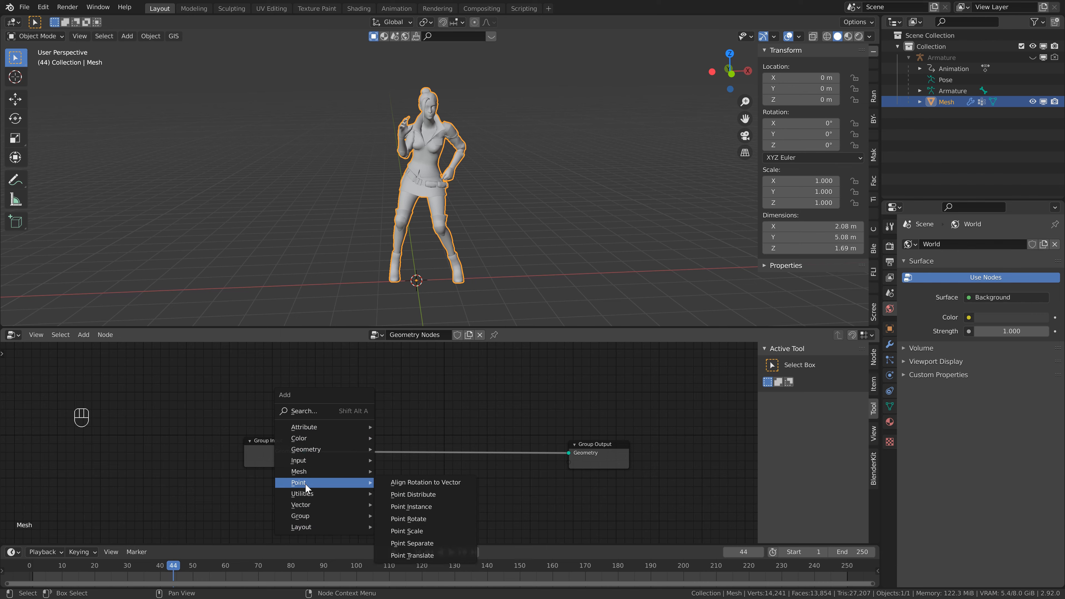
{"action": "left_click", "coordinate": [407, 495]}
{"action": "left_click", "coordinate": [341, 417]}
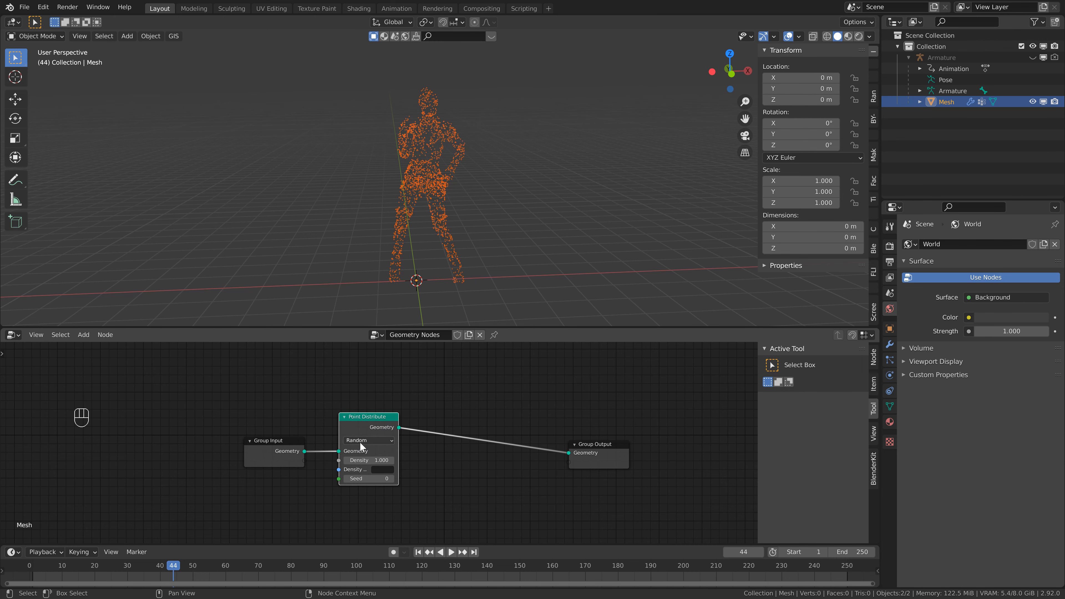
Examine the distributed points up close with the Mesh deselected, and reselect the Mesh
{"action": "scroll", "coordinate": [390, 194], "scroll_direction": "up", "scroll_amount": 2}
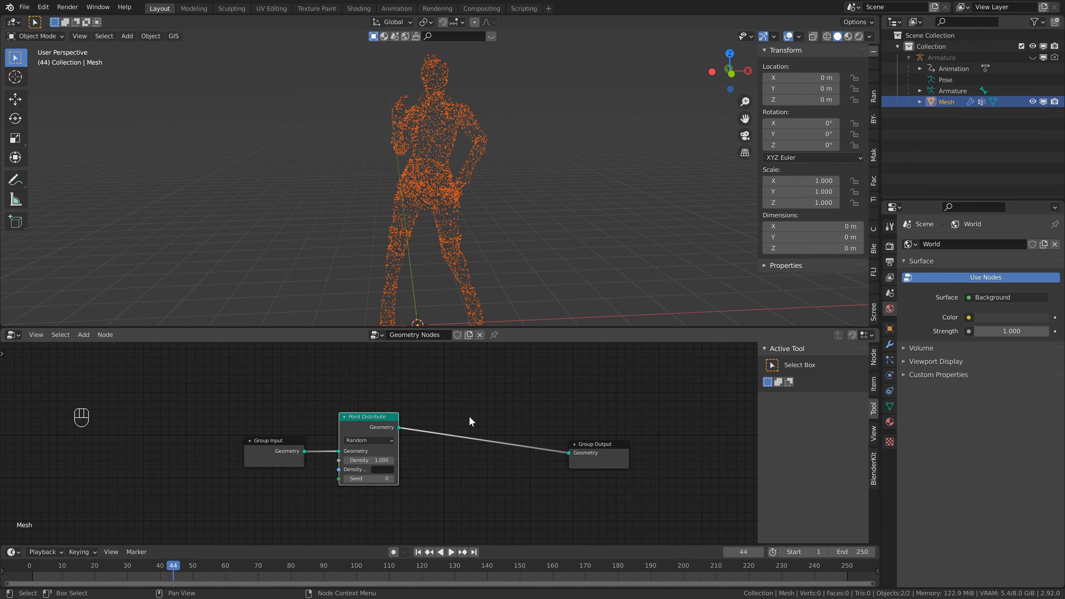
{"action": "scroll", "coordinate": [427, 240], "scroll_direction": "up", "scroll_amount": 4}
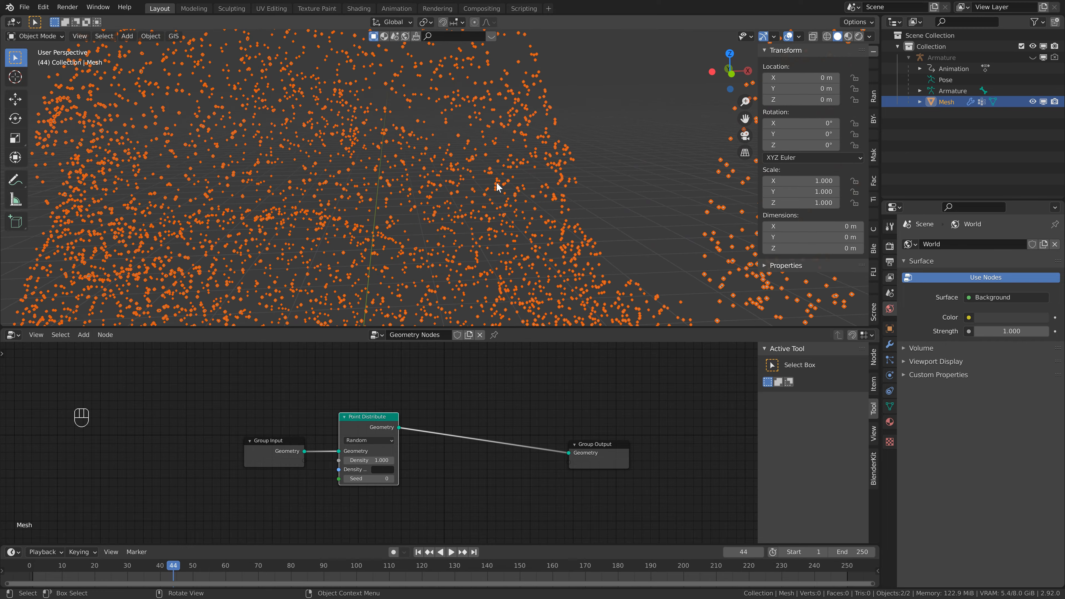
{"action": "left_click", "coordinate": [532, 176]}
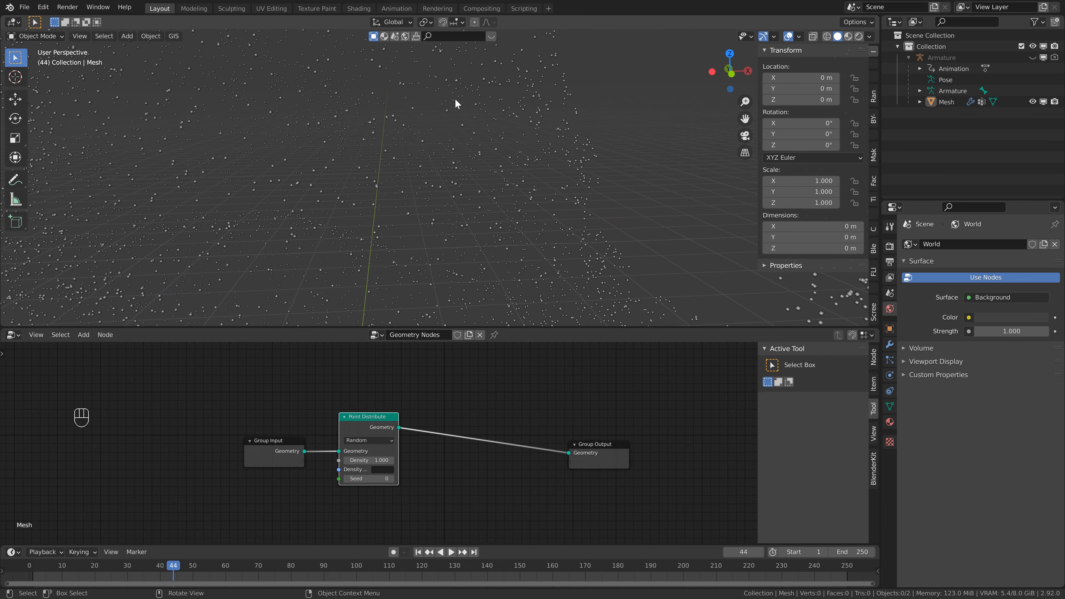
{"action": "scroll", "coordinate": [595, 217], "scroll_direction": "down", "scroll_amount": 3}
{"action": "scroll", "coordinate": [490, 196], "scroll_direction": "down", "scroll_amount": 5}
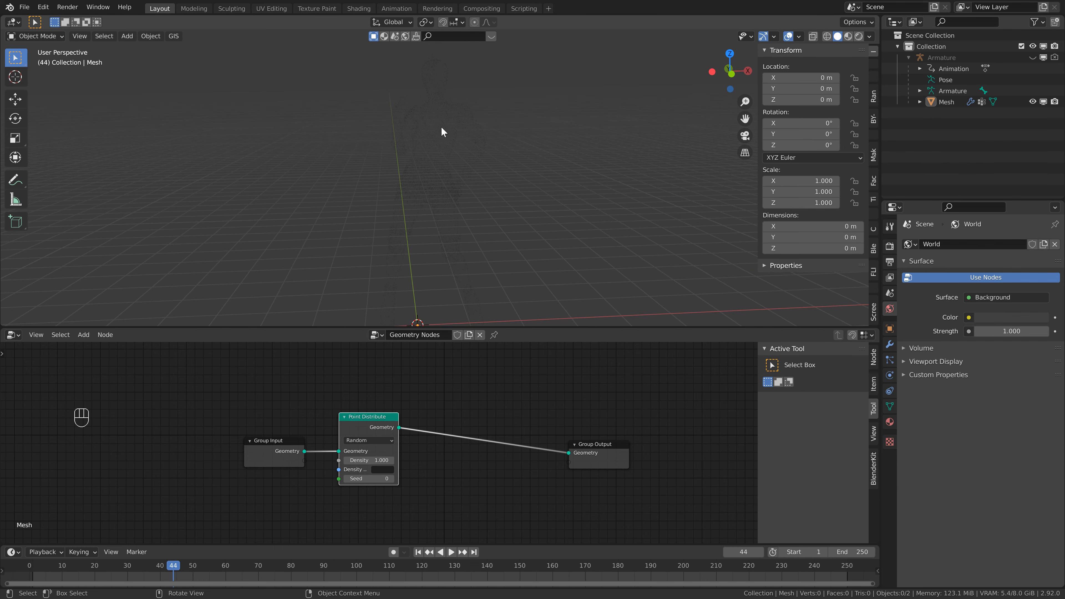
{"action": "left_click", "coordinate": [942, 102]}
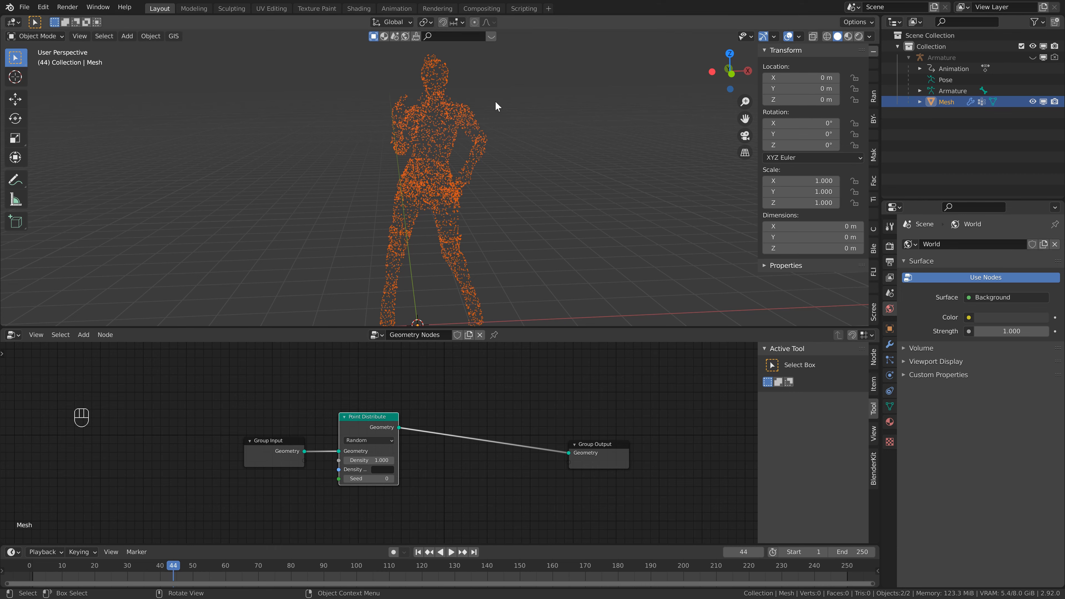
Insert a Point Instance node between Point Distribute and Group Output, arranging the nodes so they do not overlap
{"action": "middle_click_drag", "start_coordinate": [399, 413], "coordinate": [272, 397]}
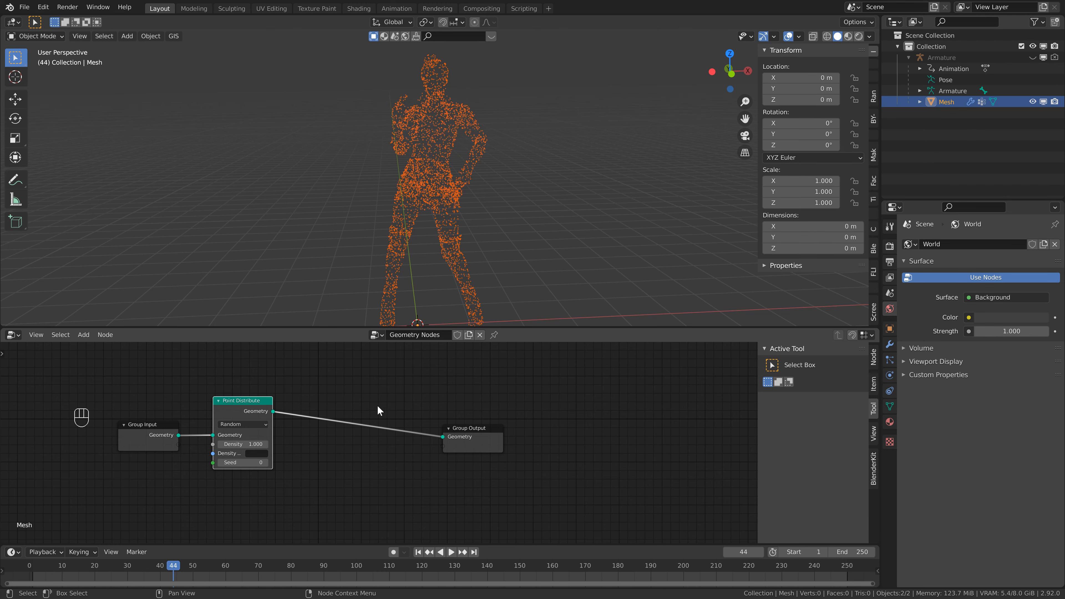
{"action": "middle_click_drag", "start_coordinate": [377, 405], "coordinate": [426, 421]}
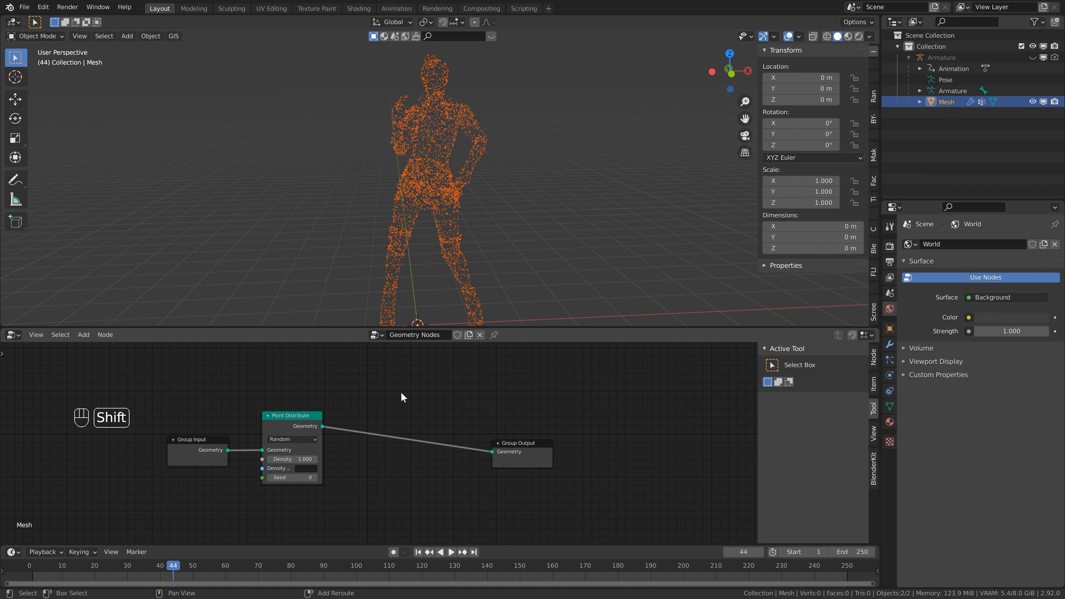
{"action": "key", "text": "shift+a"}
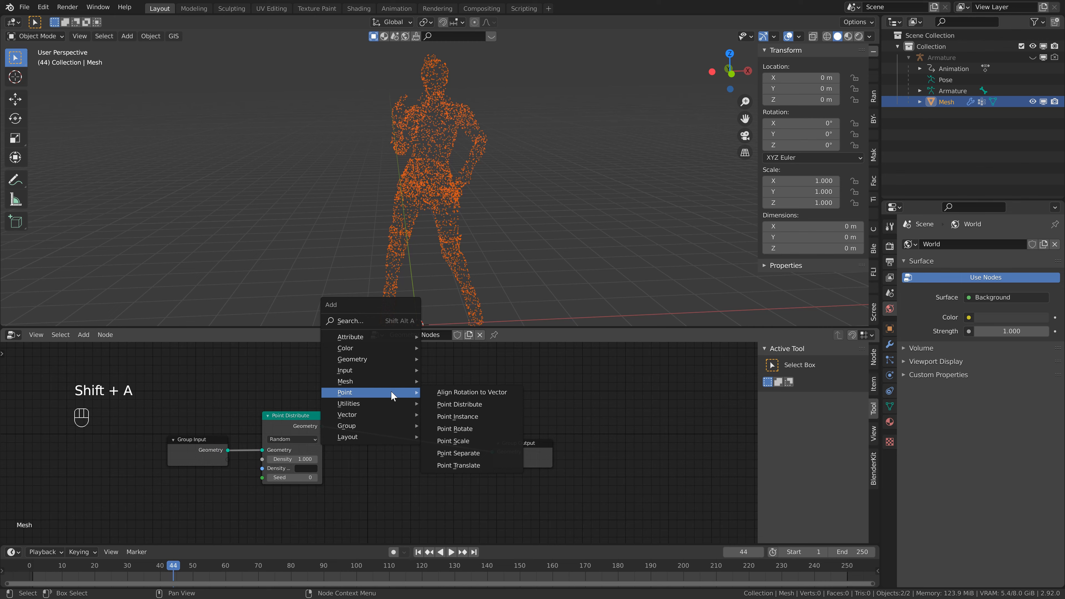
{"action": "left_click", "coordinate": [462, 418]}
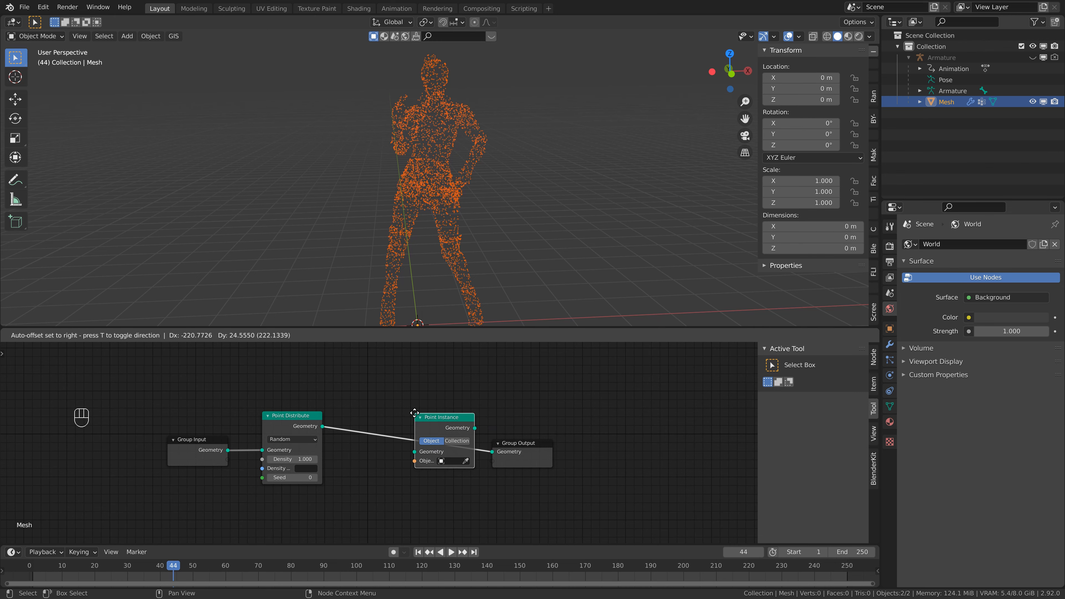
{"action": "left_click", "coordinate": [392, 413]}
{"action": "left_click_drag", "start_coordinate": [427, 395], "coordinate": [532, 419]}
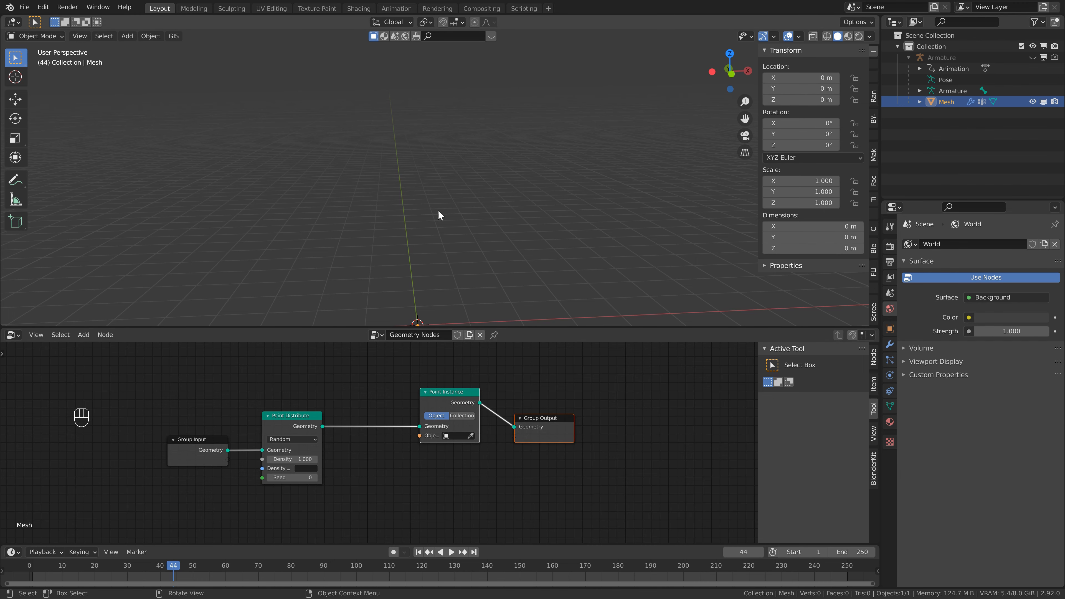
Add an Ico Sphere mesh at the world origin and set its subdivisions to 1
{"action": "scroll", "coordinate": [442, 237], "scroll_direction": "down", "scroll_amount": 2}
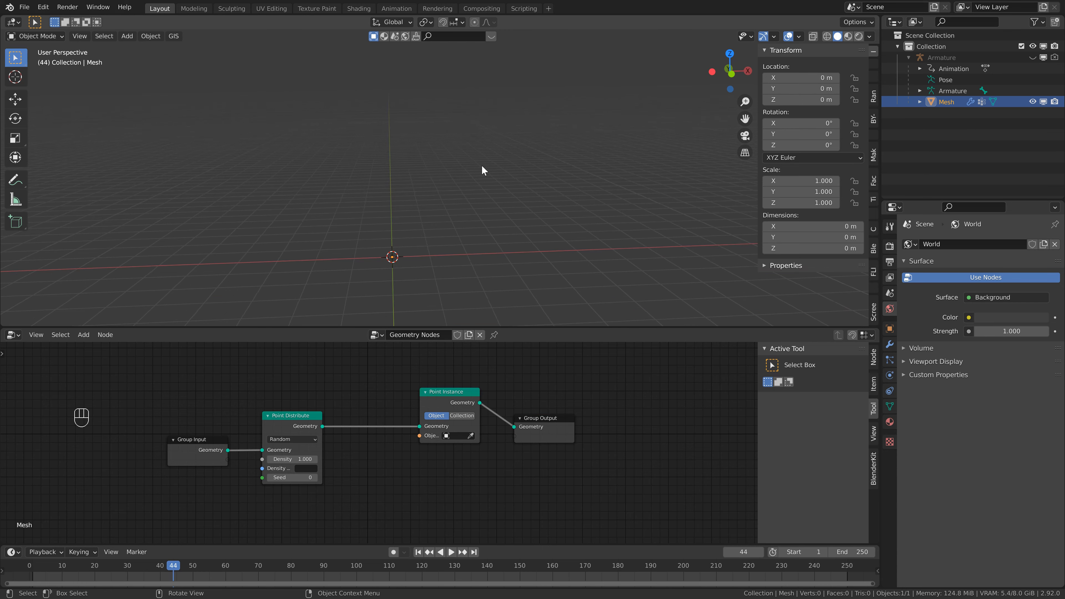
{"action": "middle_click_drag", "start_coordinate": [429, 210], "coordinate": [414, 192], "text": "shift"}
{"action": "scroll", "coordinate": [414, 192], "scroll_direction": "down", "scroll_amount": 1}
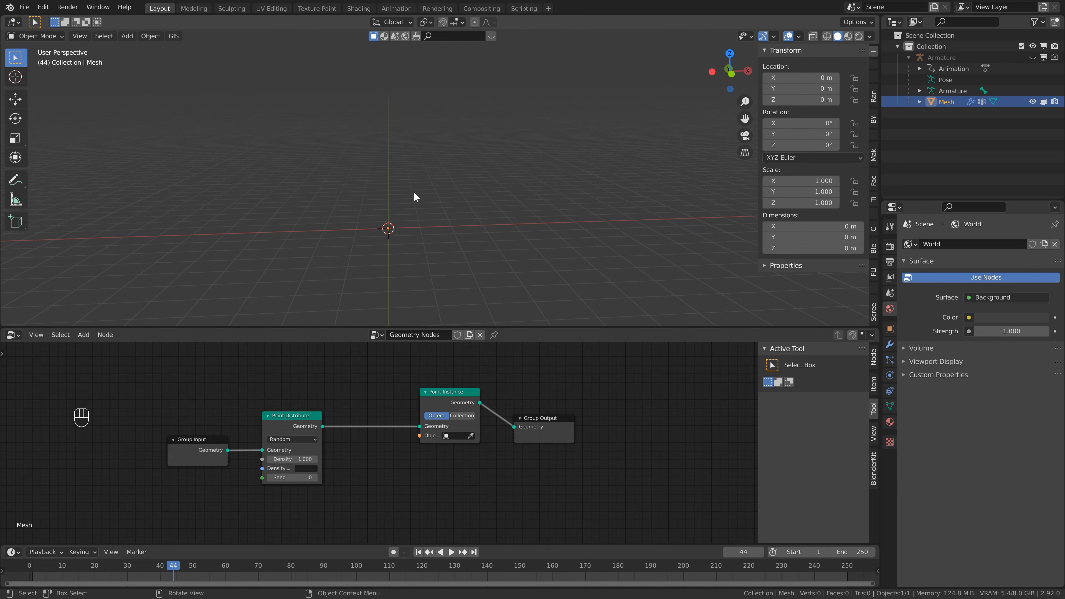
{"action": "key", "text": "shift+a"}
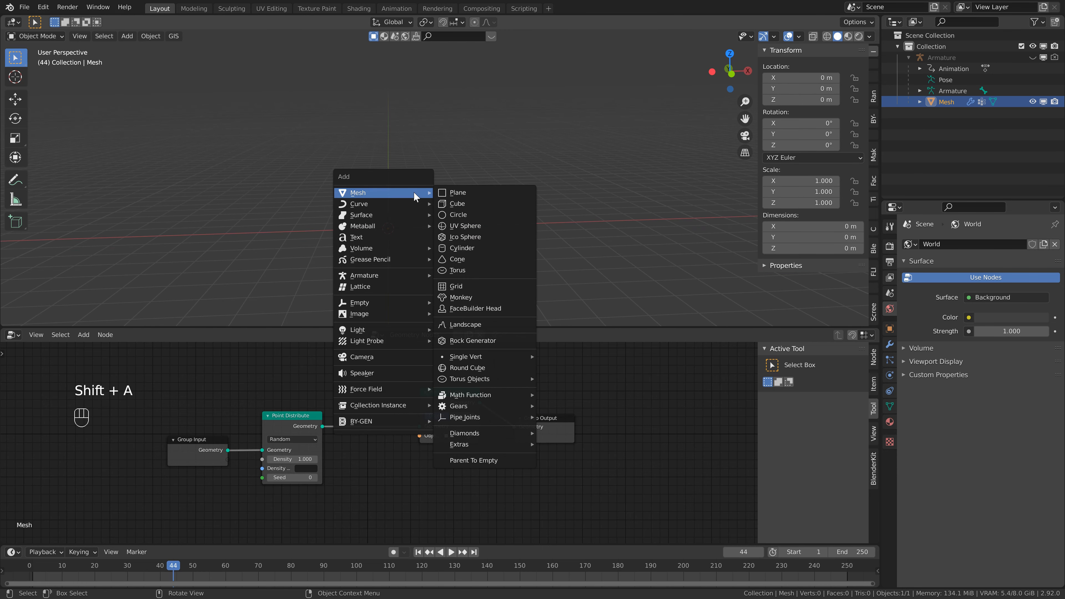
{"action": "left_click", "coordinate": [463, 233]}
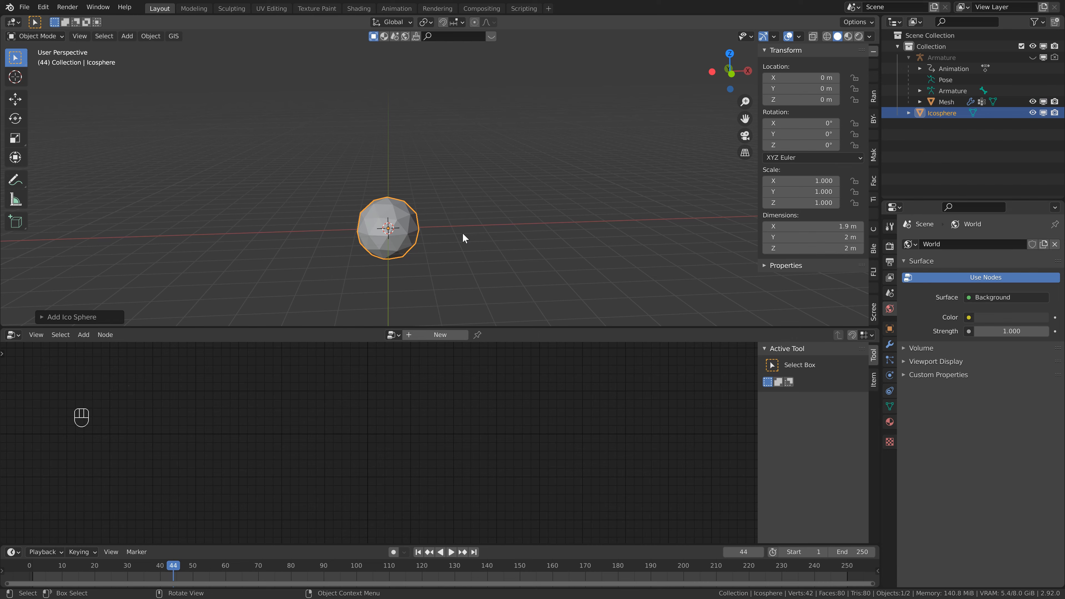
{"action": "left_click", "coordinate": [43, 314]}
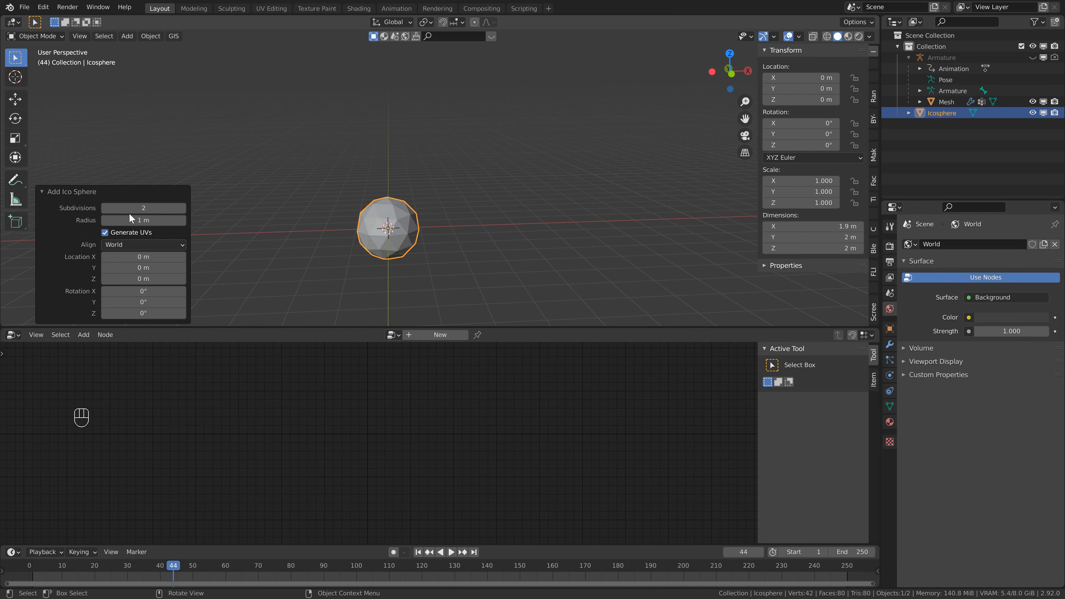
{"action": "left_click", "coordinate": [106, 208]}
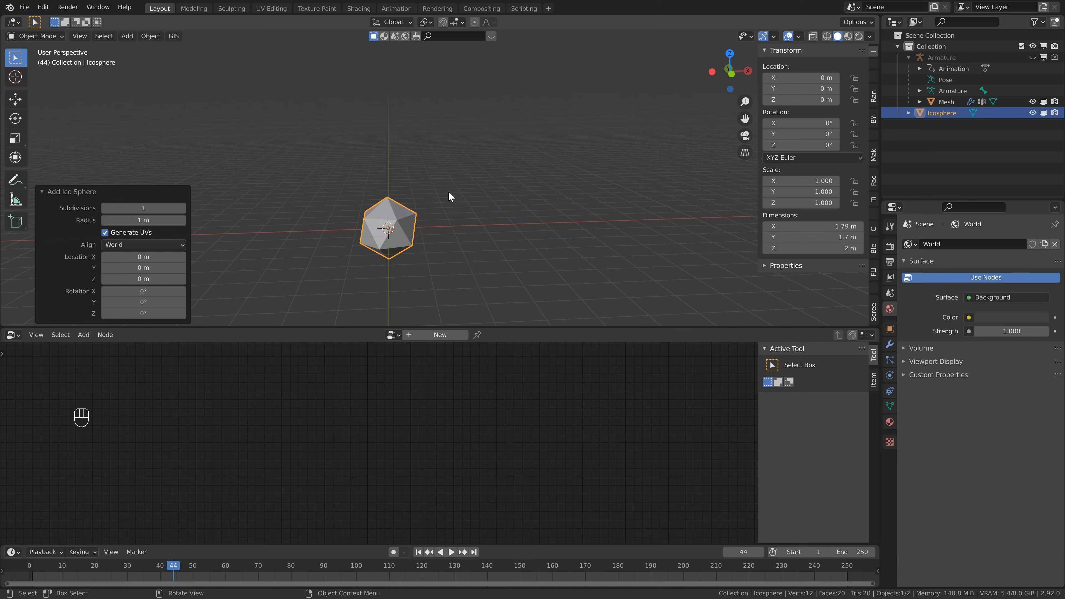
Move the icosphere straight down along the Z axis to about -4.05 m, below the grid, and deselect it
{"action": "key", "text": "g"}
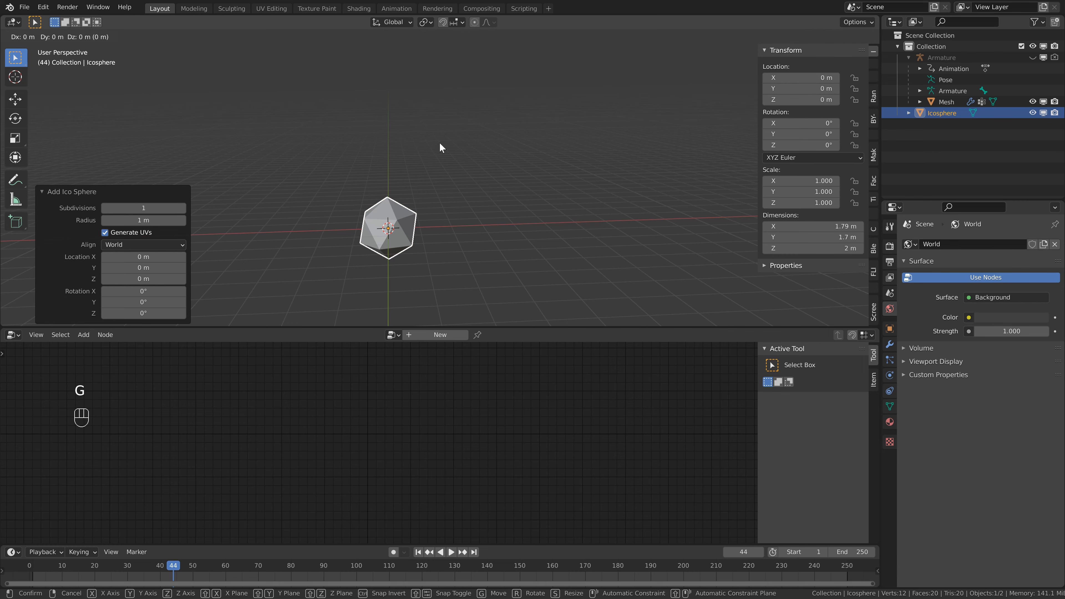
{"action": "key", "text": "z"}
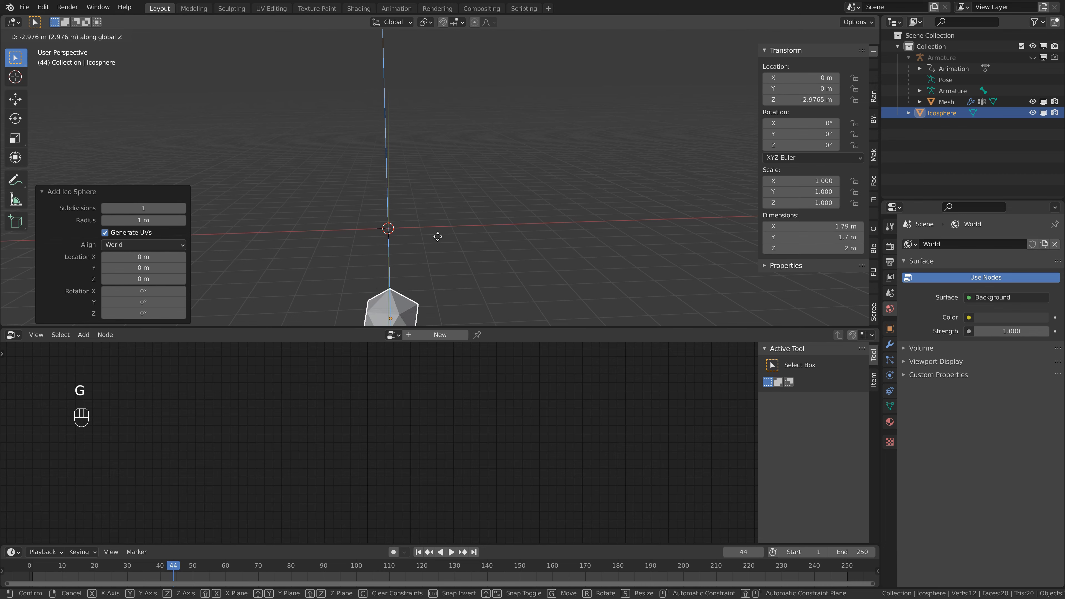
{"action": "left_click", "coordinate": [437, 266]}
{"action": "left_click", "coordinate": [457, 193]}
{"action": "middle_click_drag", "start_coordinate": [462, 191], "coordinate": [479, 199], "text": "shift"}
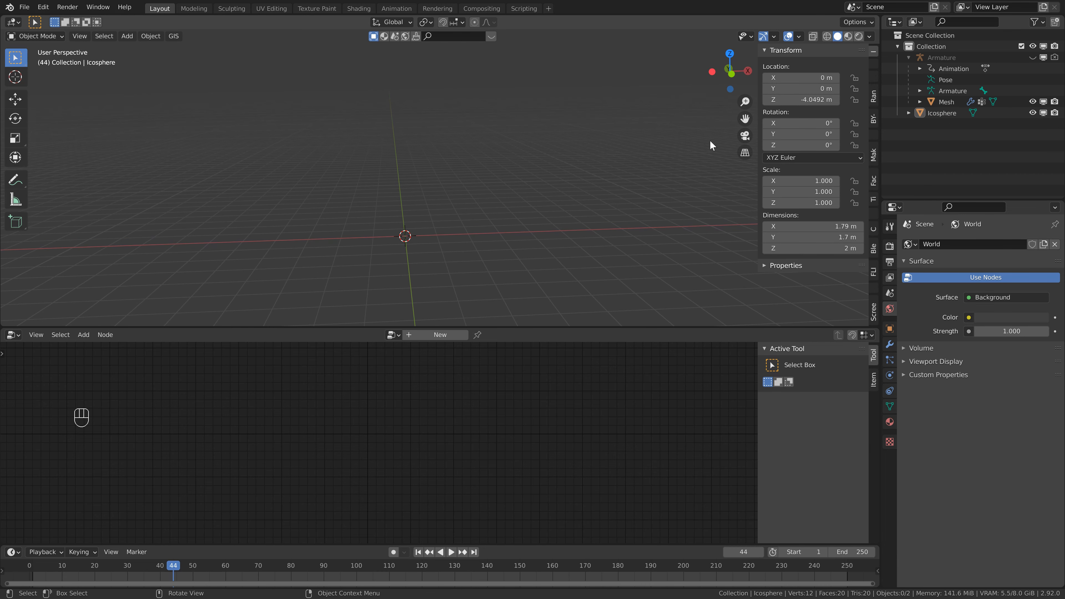
Select the Mesh and set Icosphere as the object of its Point Instance node
{"action": "left_click", "coordinate": [941, 105]}
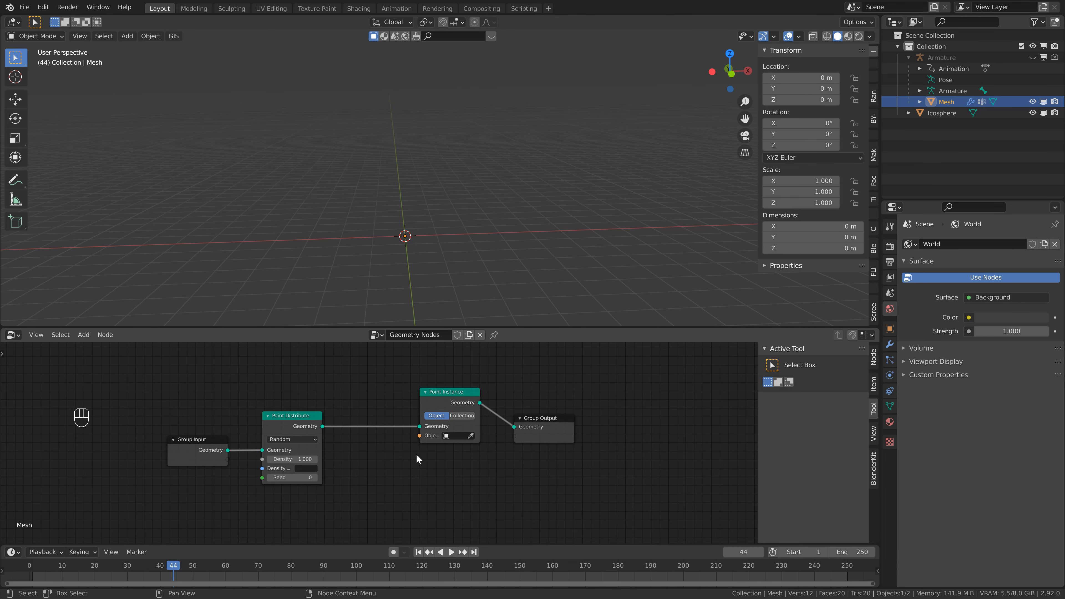
{"action": "scroll", "coordinate": [444, 456], "scroll_direction": "up", "scroll_amount": 1}
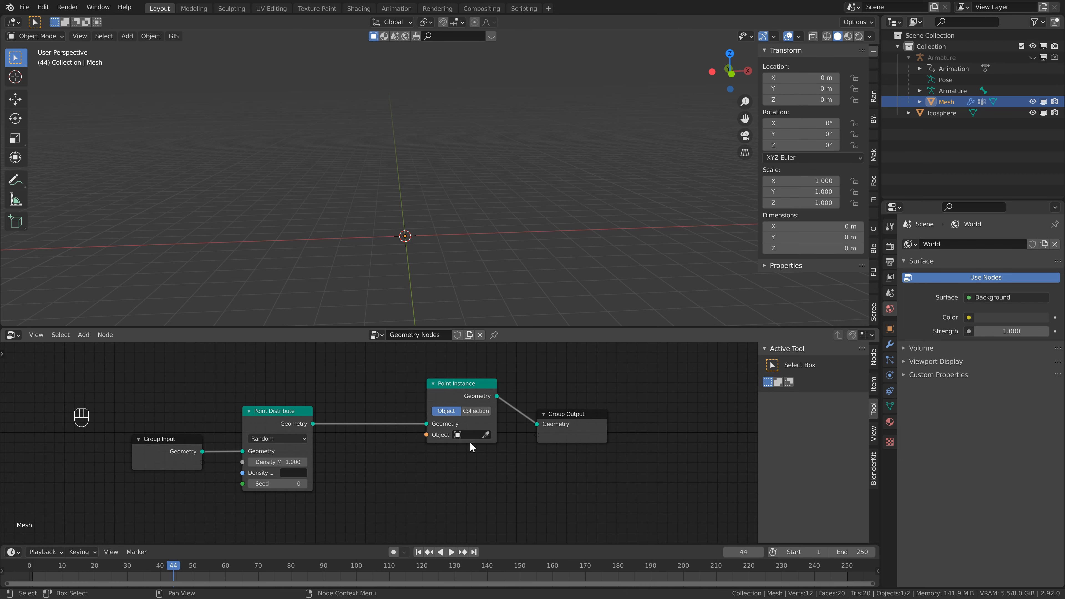
{"action": "left_click", "coordinate": [474, 435]}
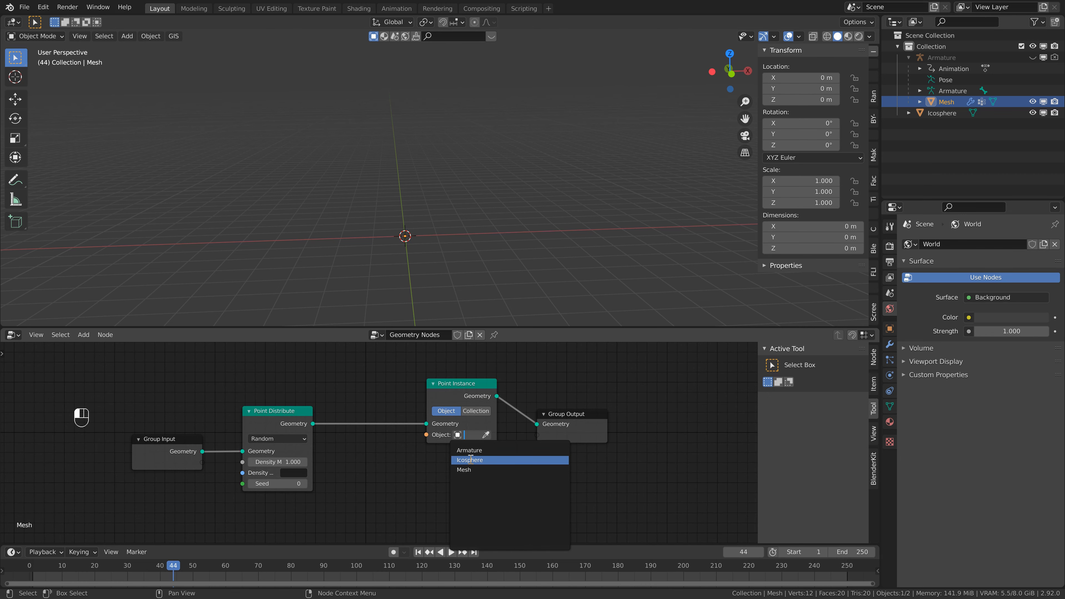
{"action": "left_click", "coordinate": [471, 460]}
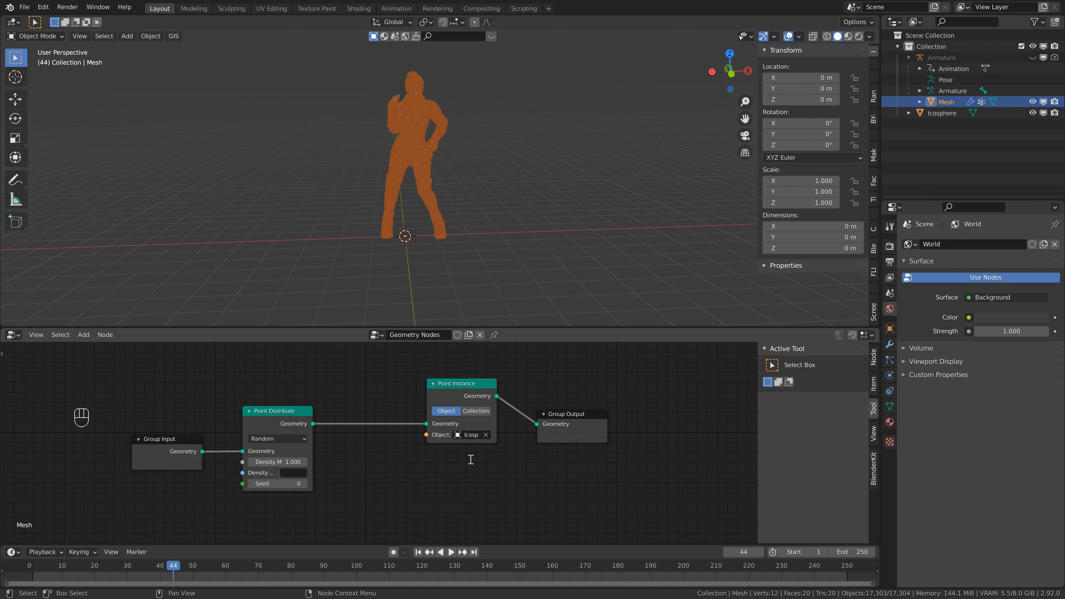
Examine the icosphere instances on the character from several angles, both with the Mesh selected and deselected
{"action": "left_click", "coordinate": [453, 182]}
{"action": "scroll", "coordinate": [453, 181], "scroll_direction": "up", "scroll_amount": 4}
{"action": "middle_click_drag", "start_coordinate": [454, 182], "coordinate": [422, 169], "text": "shift"}
{"action": "left_click", "coordinate": [390, 141]}
{"action": "left_click", "coordinate": [462, 124]}
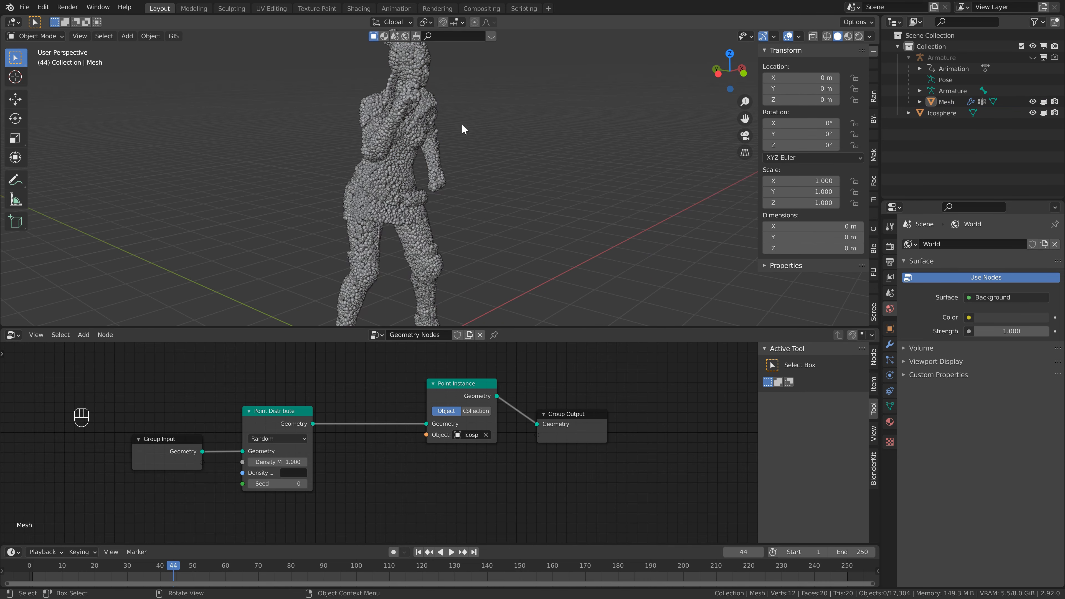
{"action": "left_click", "coordinate": [409, 129]}
{"action": "left_click", "coordinate": [494, 114]}
{"action": "left_click", "coordinate": [421, 117]}
{"action": "scroll", "coordinate": [465, 125], "scroll_direction": "down", "scroll_amount": 2}
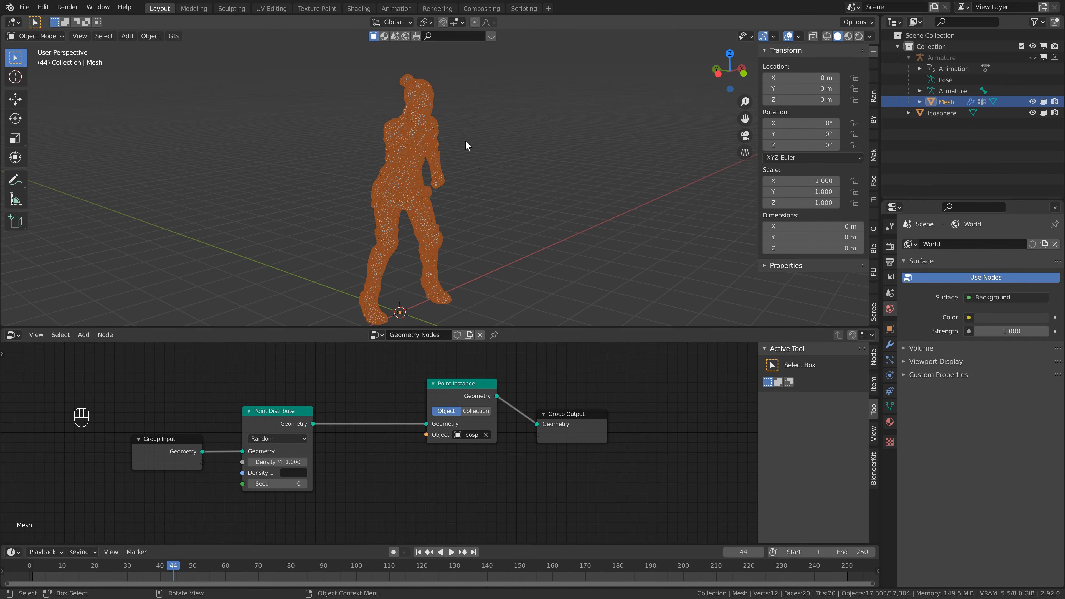
{"action": "mouse_move", "coordinate": [474, 156]}
{"action": "middle_mouse_down", "text": "shift"}
{"action": "mouse_move", "coordinate": [479, 143]}
{"action": "mouse_move", "coordinate": [462, 141]}
{"action": "middle_mouse_up", "text": "shift"}
{"action": "left_click", "coordinate": [478, 139]}
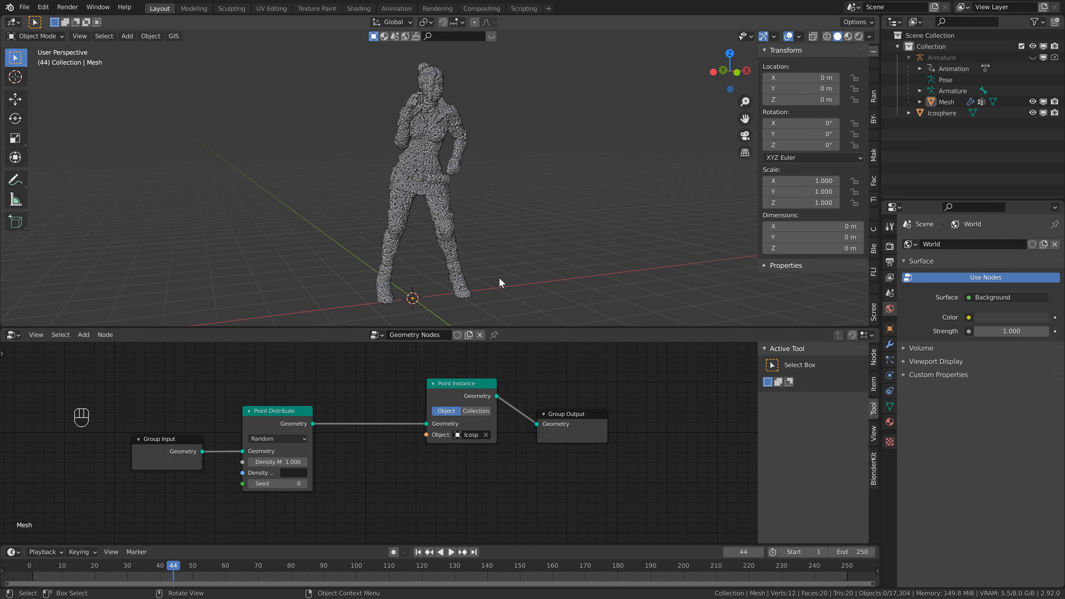
Duplicate the icosphere below the grid and move the copy about 2.03 m along the X axis
{"action": "scroll", "coordinate": [484, 245], "scroll_direction": "down", "scroll_amount": 3}
{"action": "middle_click_drag", "start_coordinate": [483, 245], "coordinate": [390, 292]}
{"action": "left_click", "coordinate": [390, 288]}
{"action": "middle_click_drag", "start_coordinate": [480, 288], "coordinate": [457, 244], "text": "shift"}
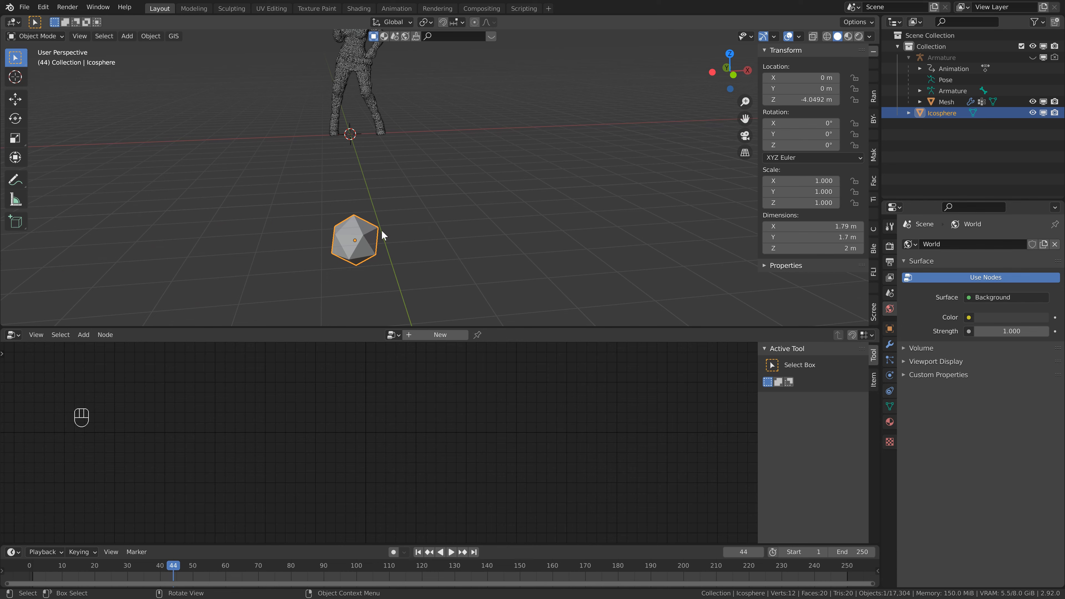
{"action": "key", "text": "shift+d"}
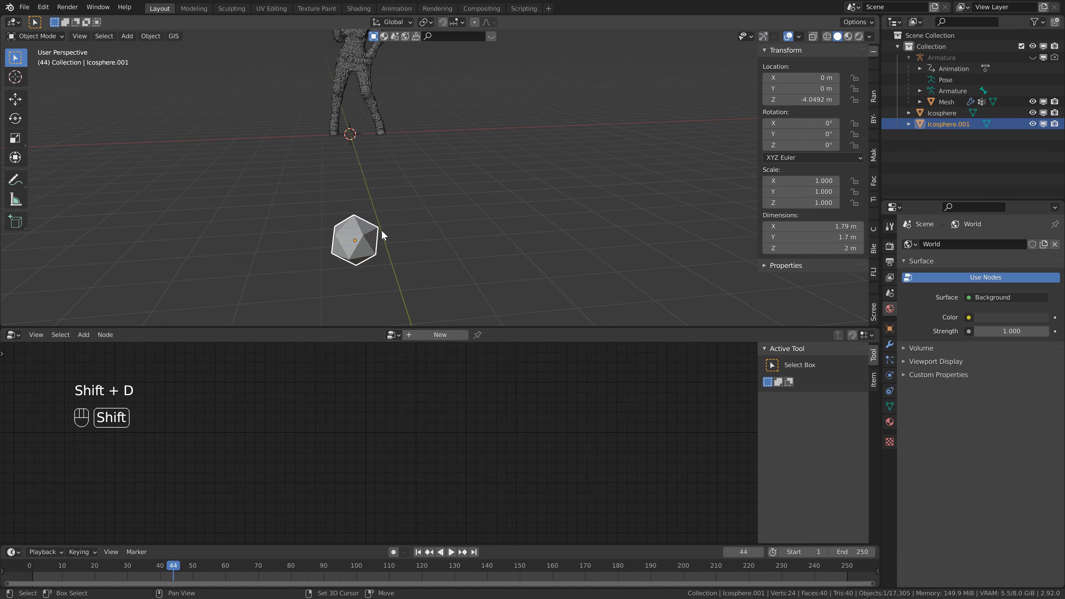
{"action": "key", "text": "x"}
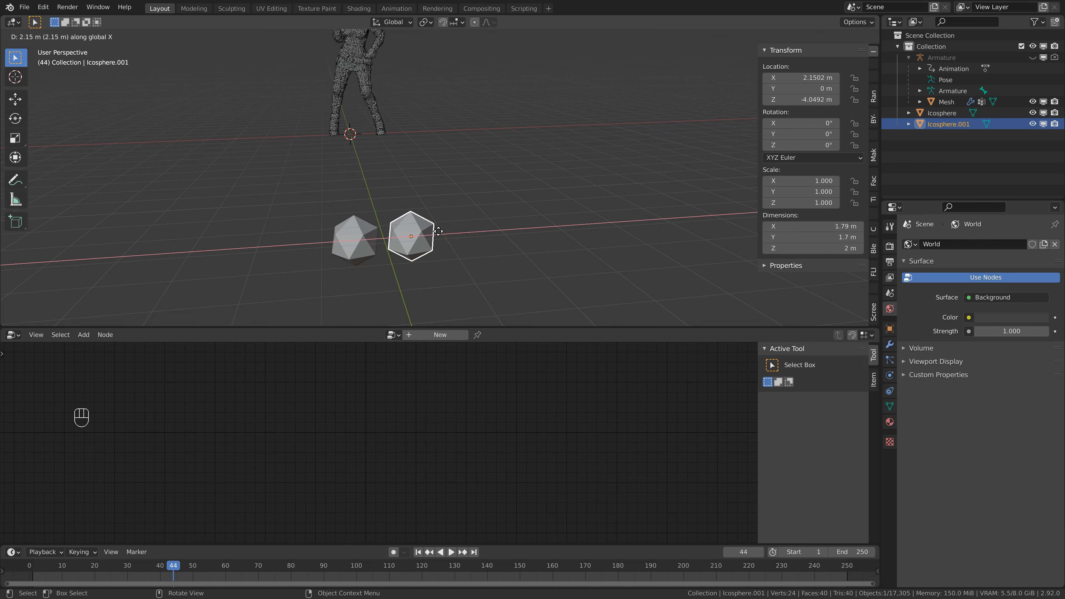
{"action": "left_click", "coordinate": [435, 231]}
{"action": "middle_click_drag", "start_coordinate": [436, 235], "coordinate": [438, 261]}
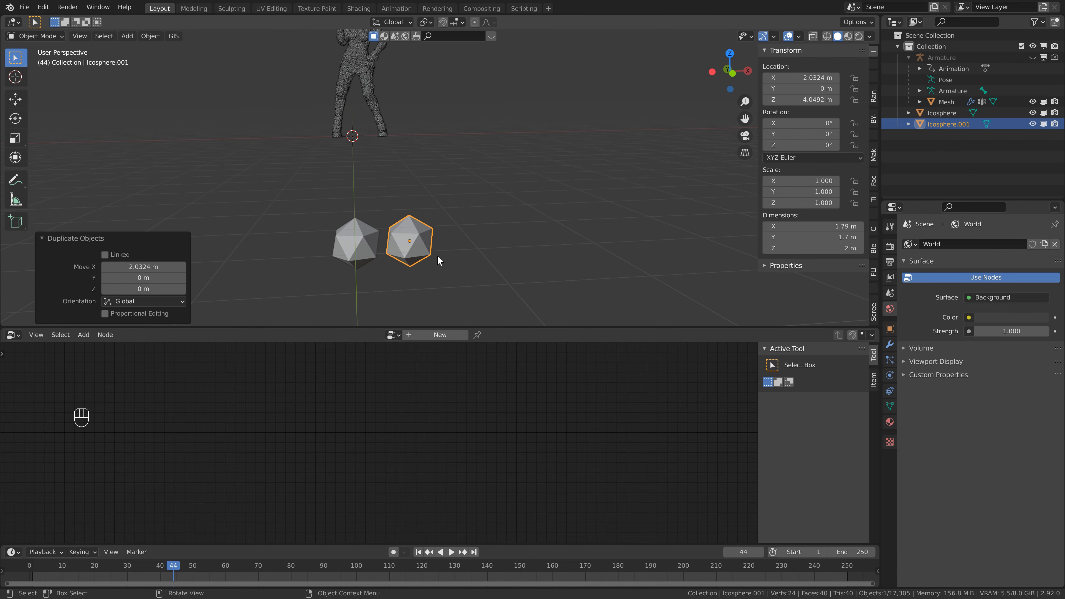
Move both icospheres into a new collection named "particles", and make the original Collection active again
{"action": "left_click", "coordinate": [339, 215]}
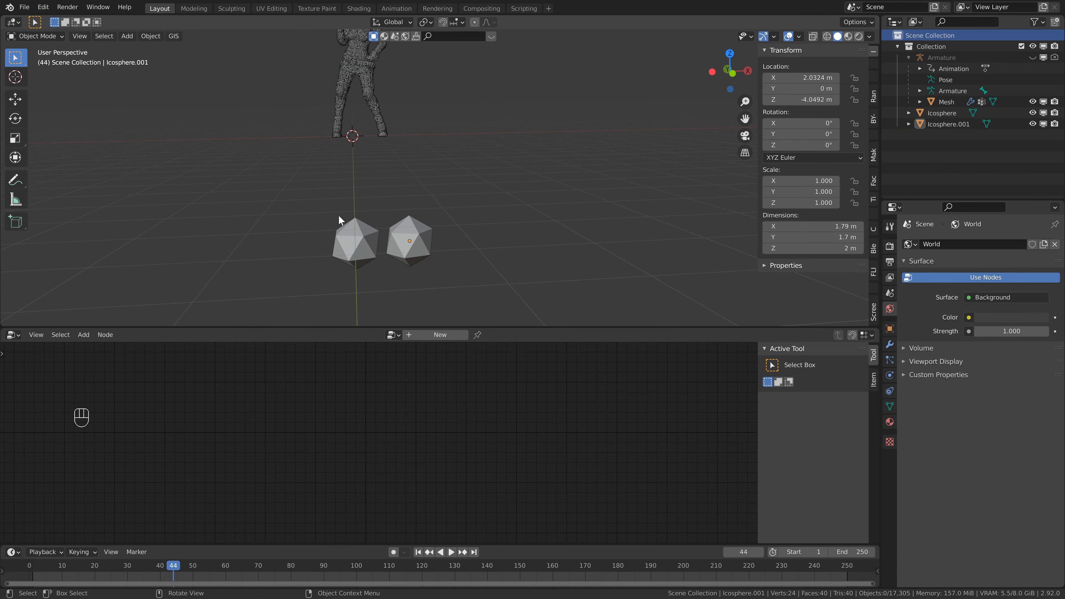
{"action": "left_click_drag", "start_coordinate": [300, 204], "coordinate": [527, 284]}
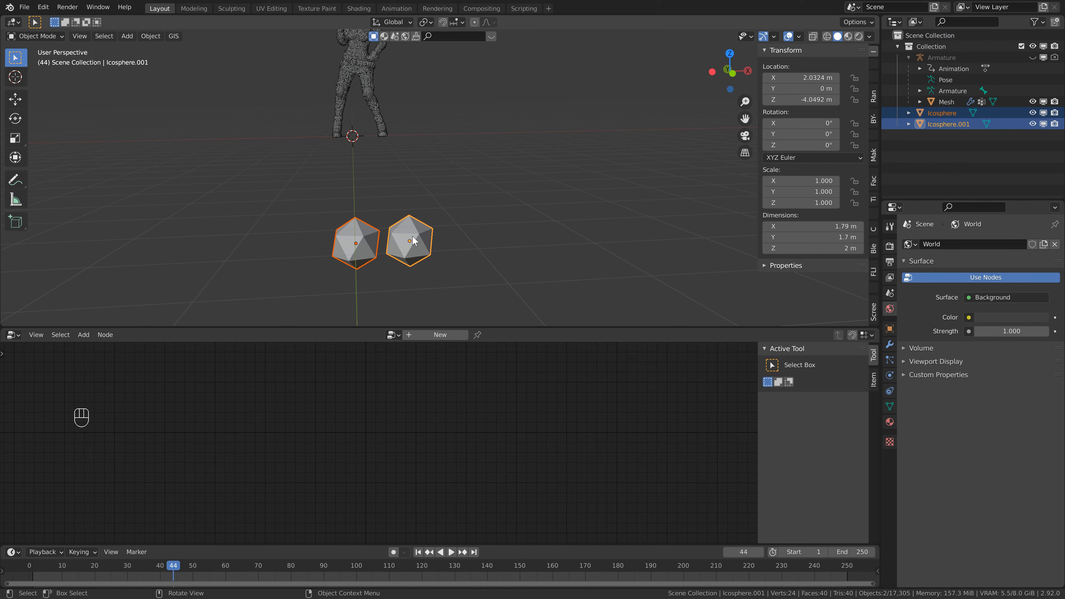
{"action": "key", "text": "m"}
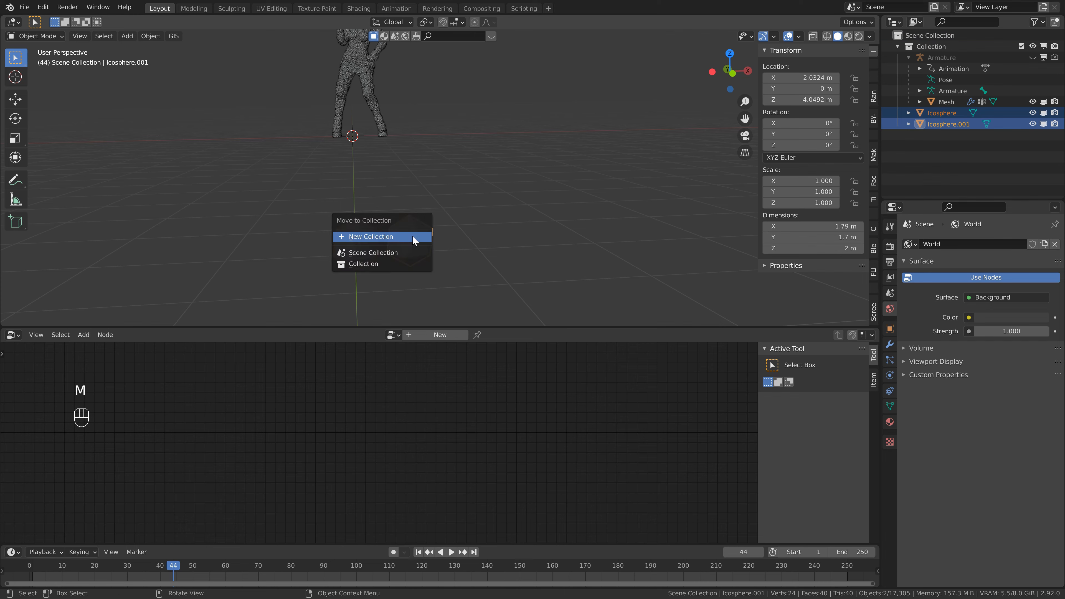
{"action": "left_click", "coordinate": [413, 238]}
{"action": "type", "text": "particles"}
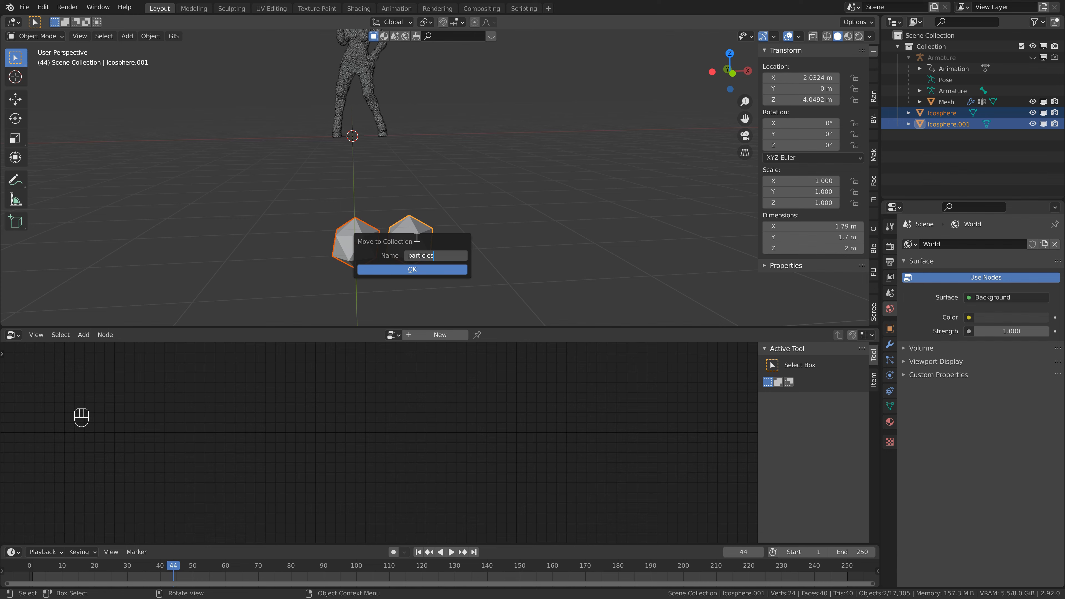
{"action": "key", "text": "Return"}
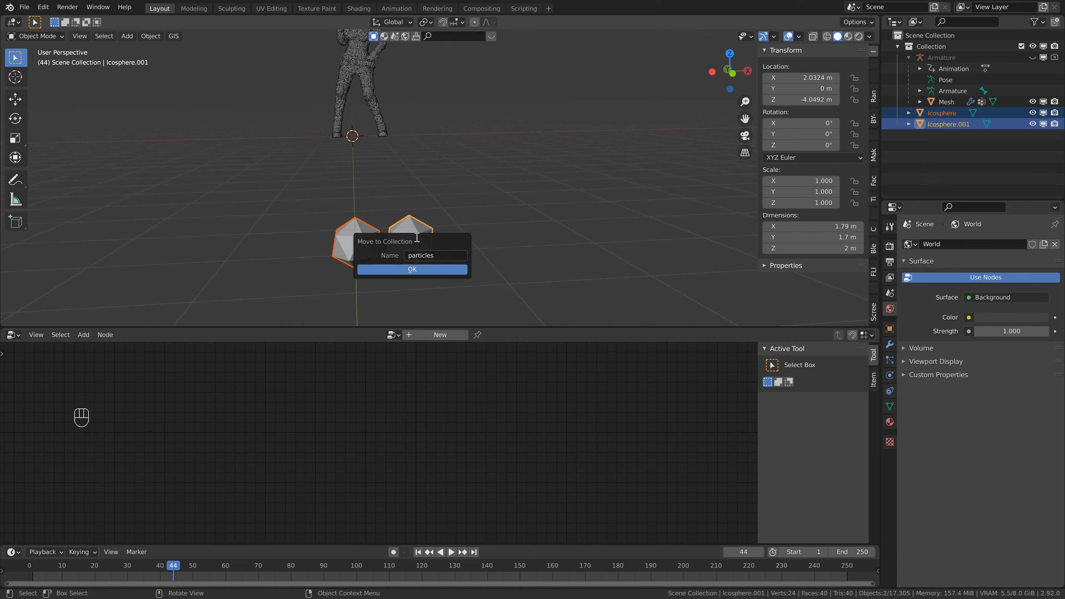
{"action": "left_click", "coordinate": [411, 269]}
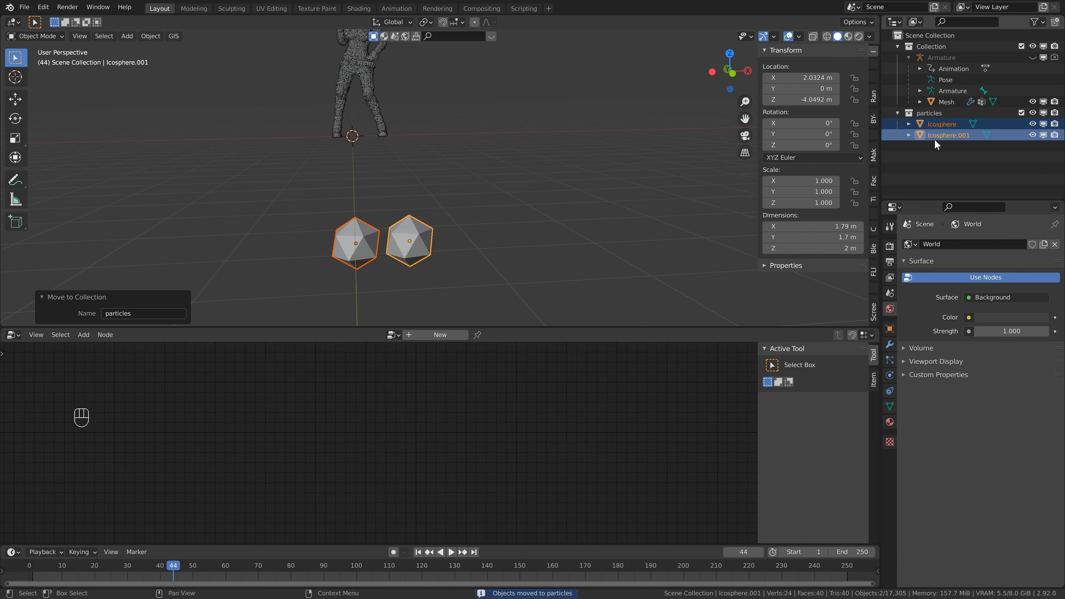
{"action": "left_click", "coordinate": [932, 112]}
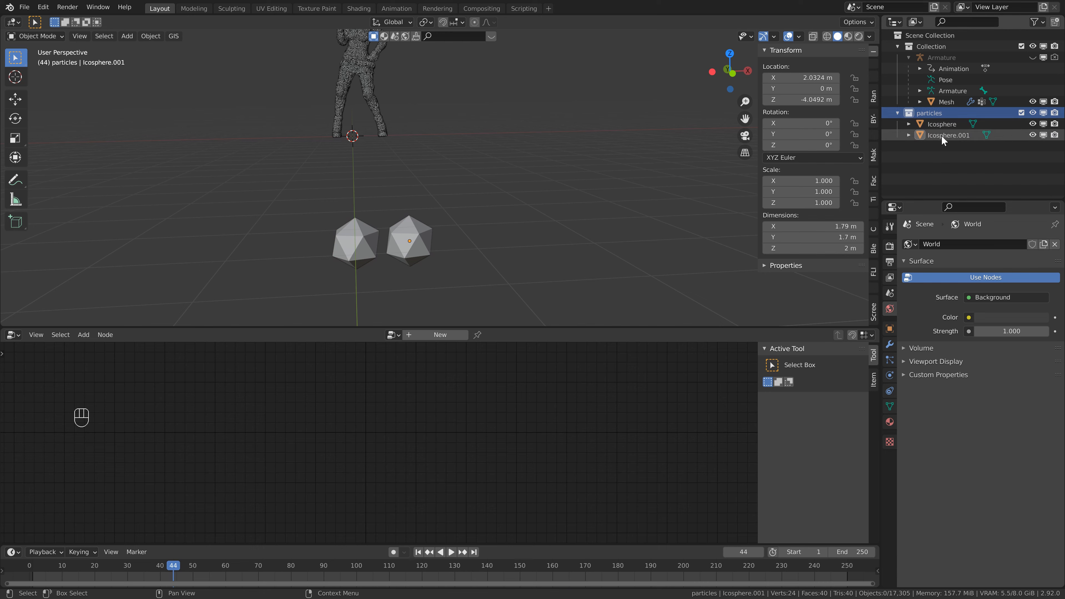
{"action": "left_click", "coordinate": [935, 47]}
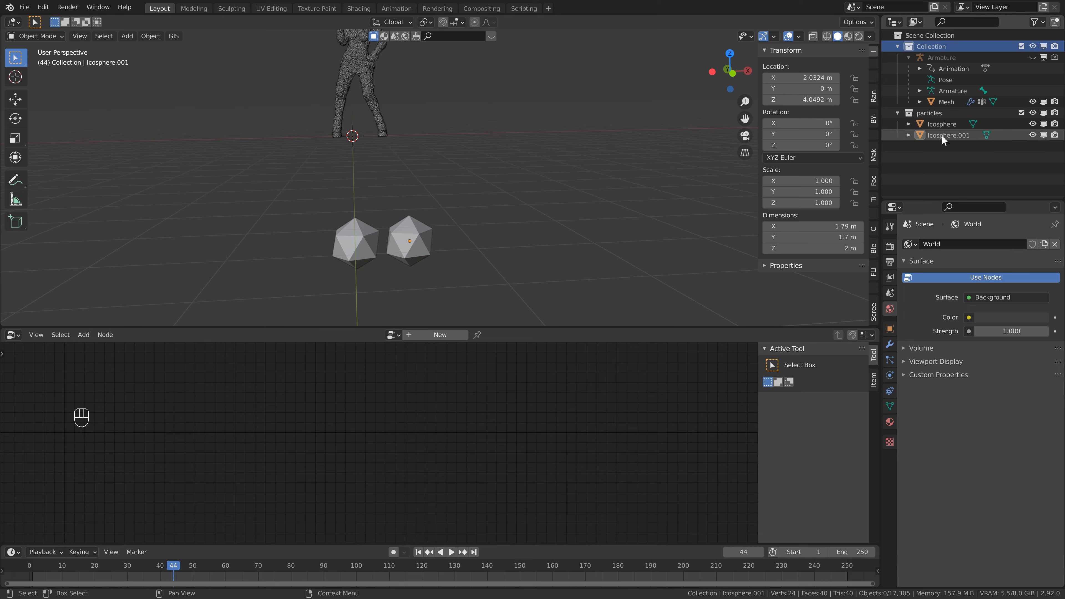
Select the character Mesh and switch its Point Instance node to Collection mode, instancing the particles collection
{"action": "middle_click_drag", "start_coordinate": [403, 84], "coordinate": [483, 208], "text": "shift"}
{"action": "scroll", "coordinate": [484, 208], "scroll_direction": "up", "scroll_amount": 3}
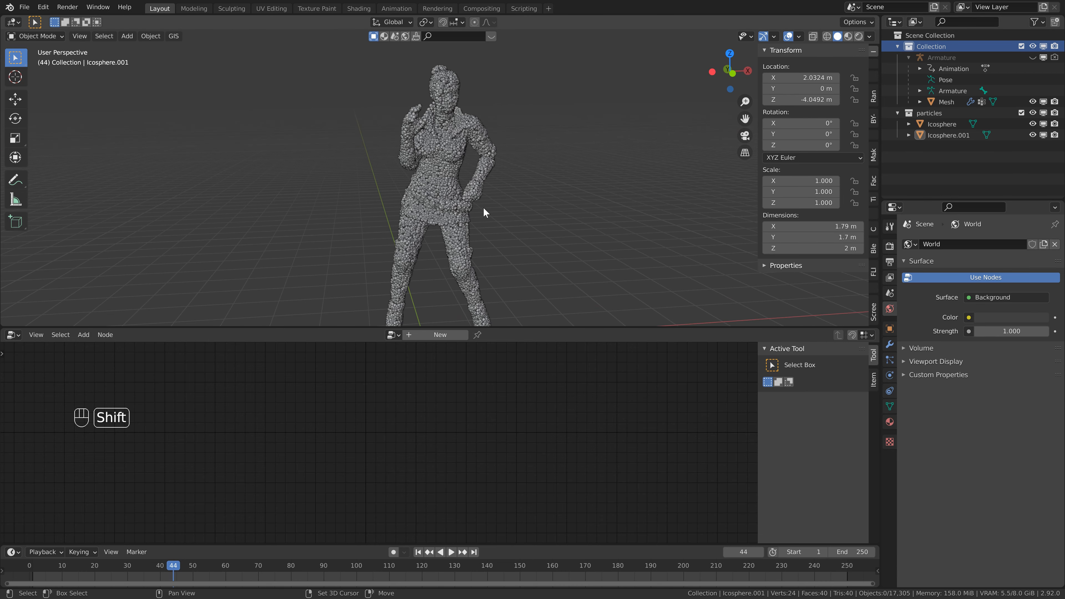
{"action": "left_click", "coordinate": [456, 149]}
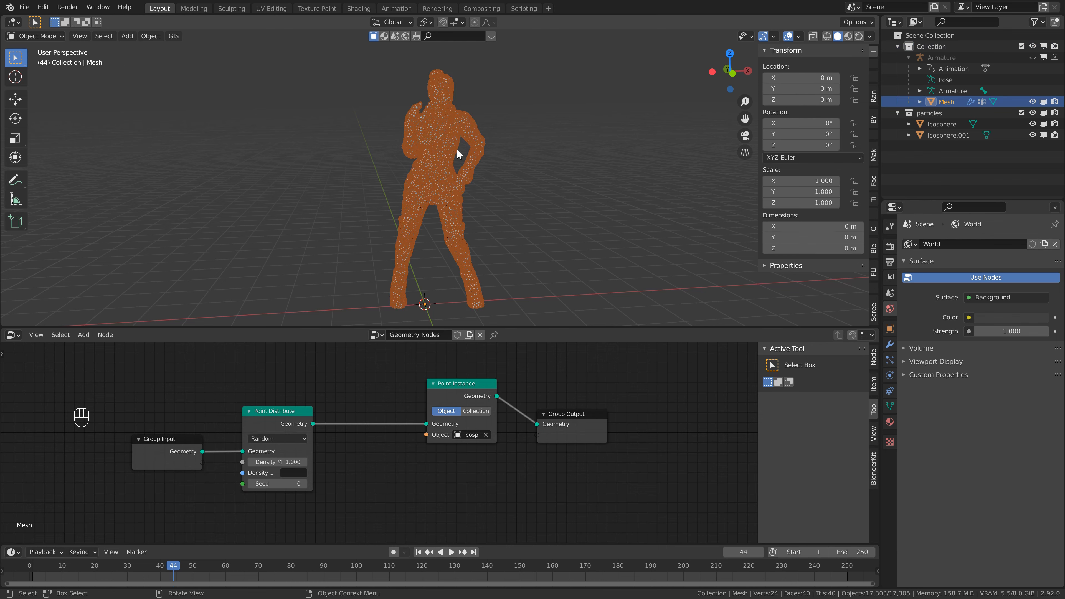
{"action": "left_click", "coordinate": [471, 411]}
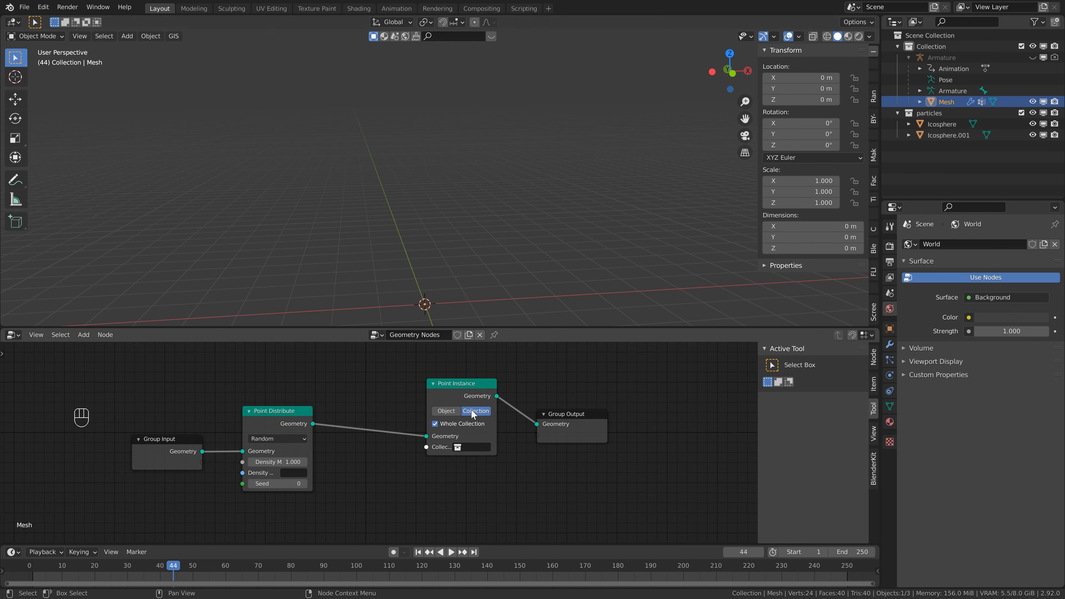
{"action": "left_click", "coordinate": [482, 448]}
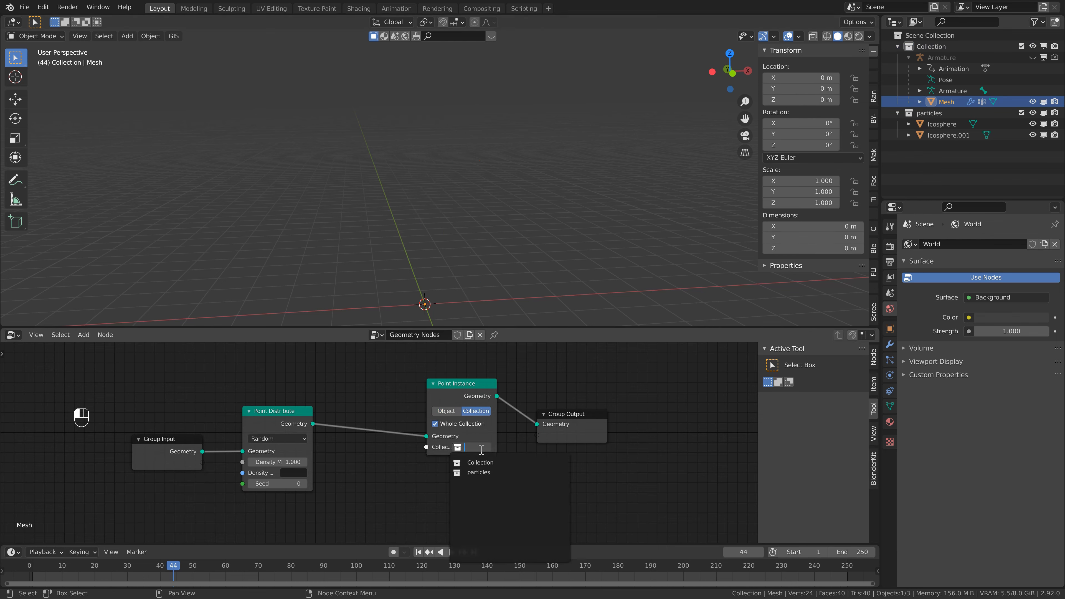
{"action": "left_click", "coordinate": [483, 472]}
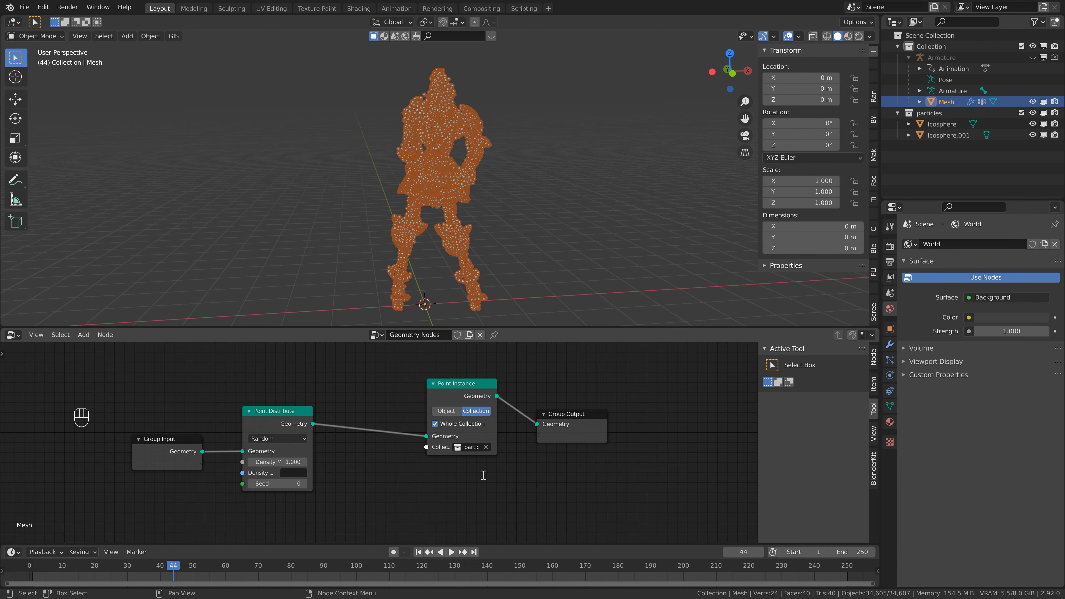
Deselect the Mesh and disable Whole Collection on the Point Instance node, inspecting the instances around the character
{"action": "left_click", "coordinate": [522, 178]}
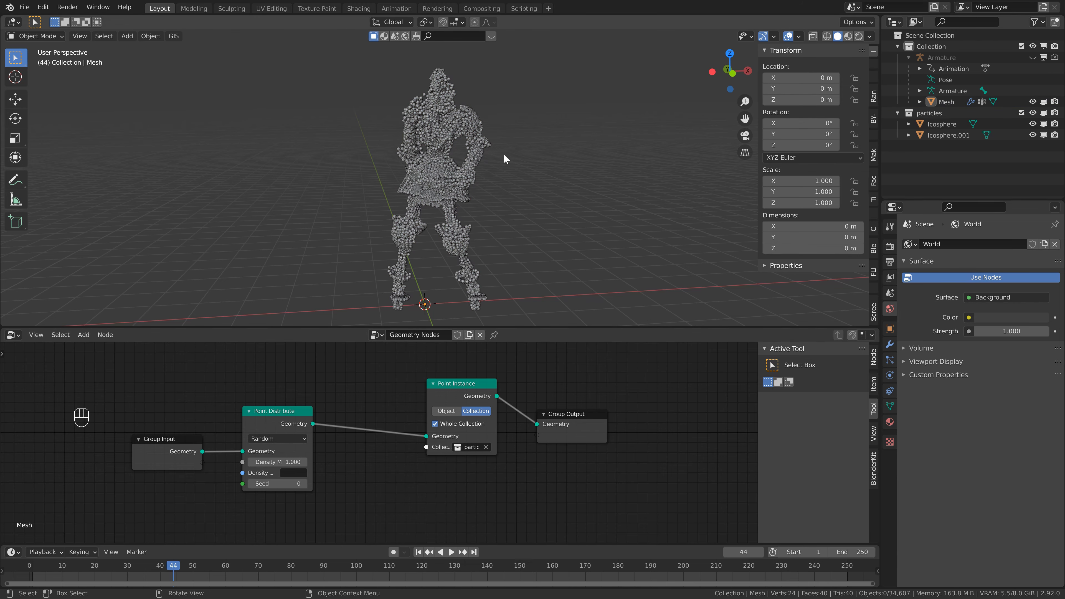
{"action": "middle_click_drag", "start_coordinate": [504, 153], "coordinate": [463, 141]}
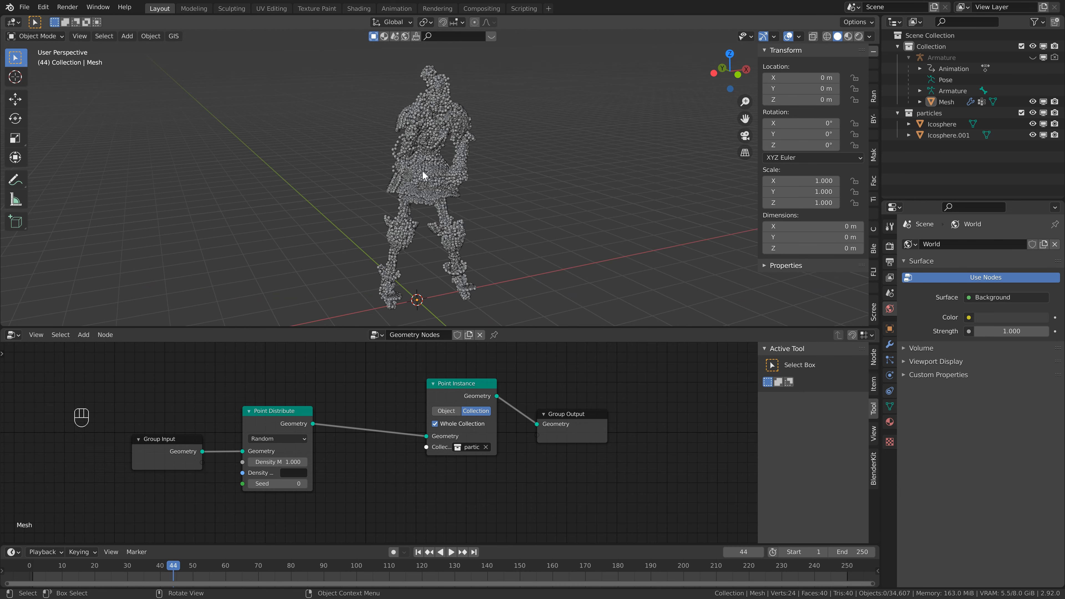
{"action": "middle_click_drag", "start_coordinate": [424, 173], "coordinate": [429, 170]}
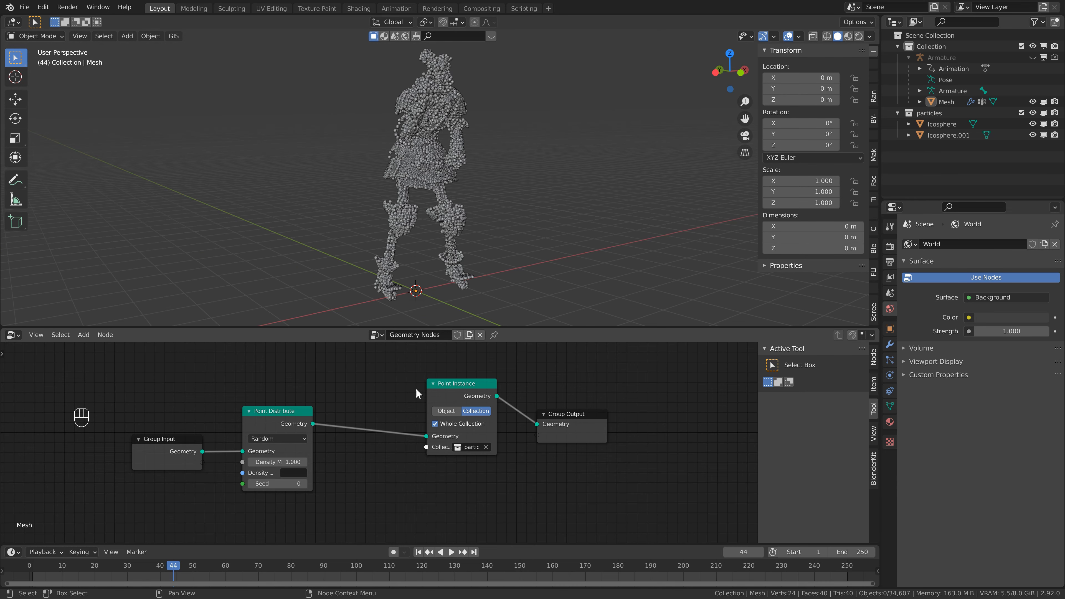
{"action": "left_click", "coordinate": [435, 424]}
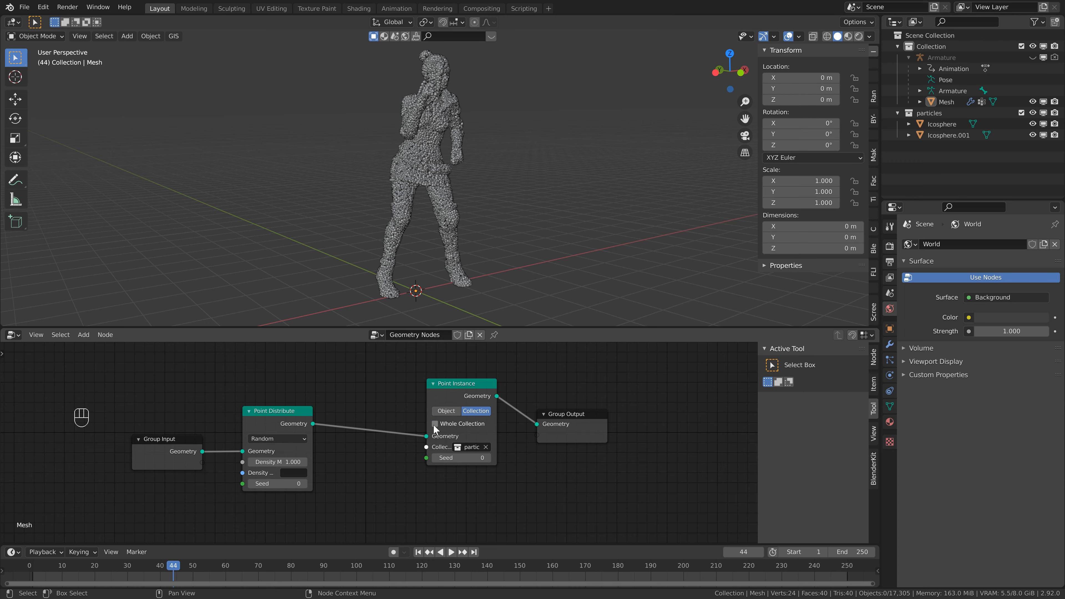
{"action": "middle_click_drag", "start_coordinate": [441, 164], "coordinate": [475, 116]}
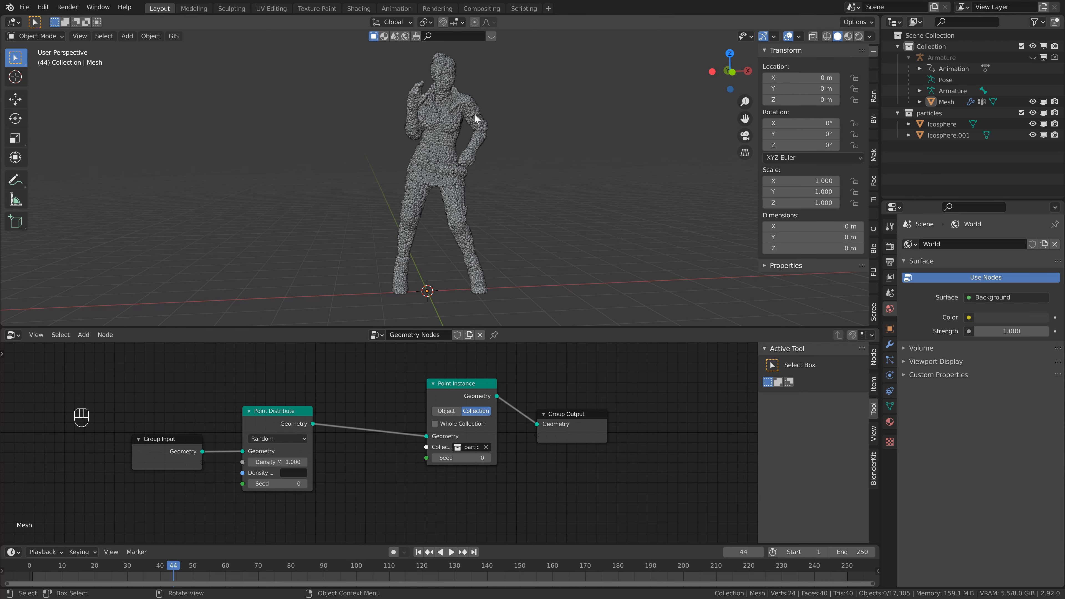
{"action": "scroll", "coordinate": [445, 241], "scroll_direction": "down", "scroll_amount": 4}
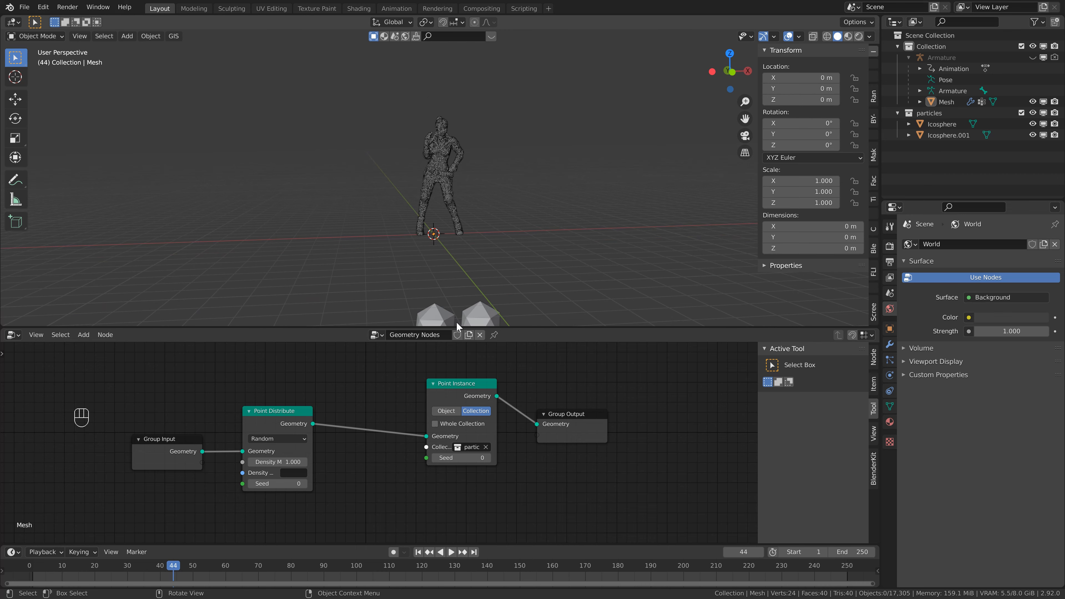
{"action": "scroll", "coordinate": [462, 197], "scroll_direction": "up", "scroll_amount": 4}
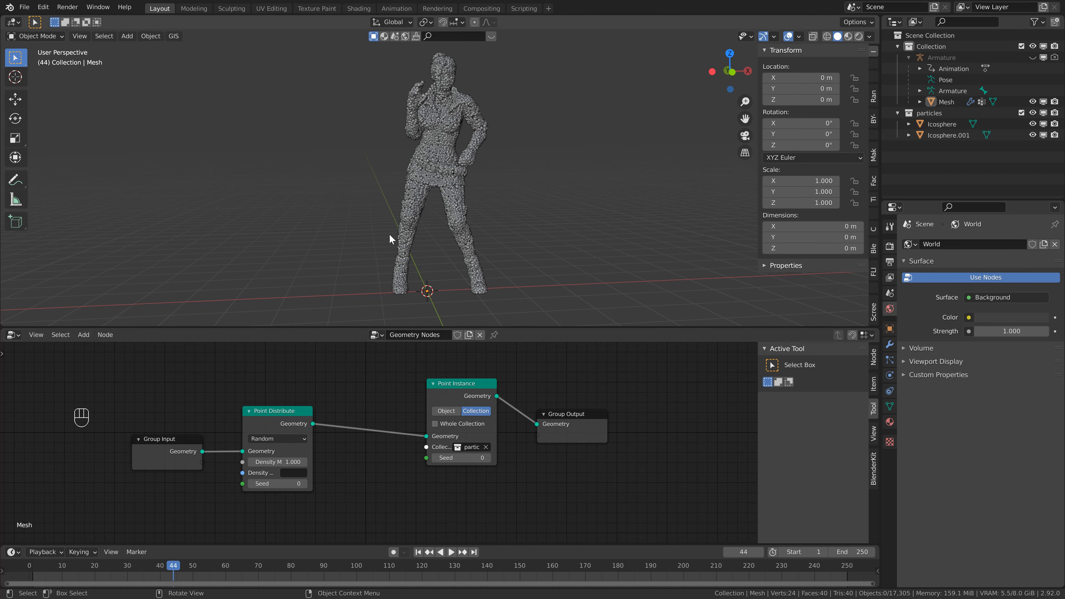
{"action": "scroll", "coordinate": [351, 383], "scroll_direction": "down", "scroll_amount": 1}
{"action": "middle_click_drag", "start_coordinate": [351, 383], "coordinate": [392, 382]}
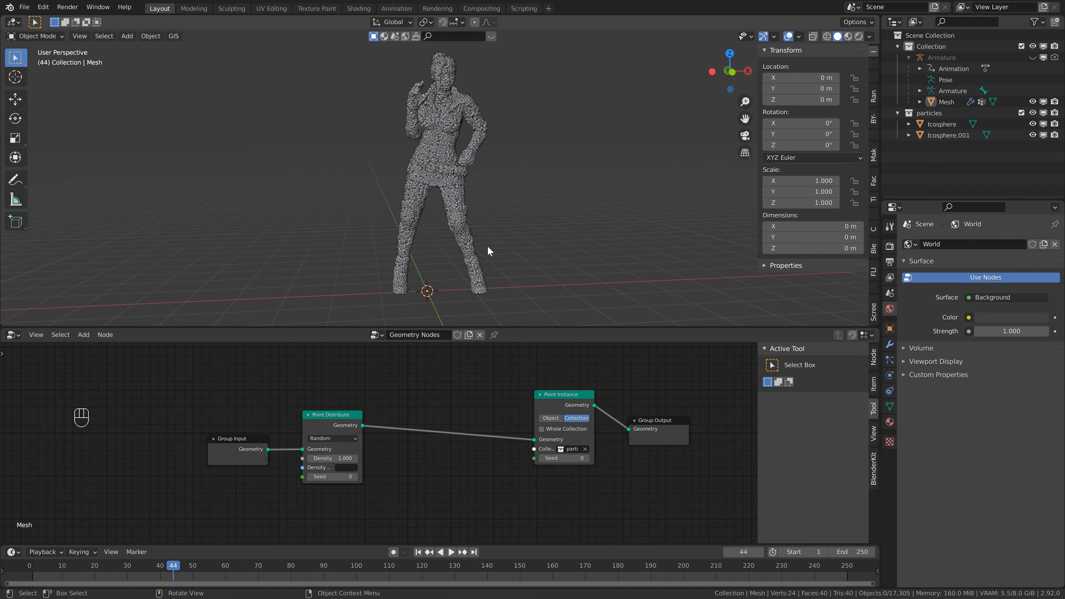
Try scaling down the original icosphere in Object Mode and again in Edit Mode, cancelling each transform
{"action": "scroll", "coordinate": [488, 244], "scroll_direction": "down", "scroll_amount": 3}
{"action": "middle_click_drag", "start_coordinate": [485, 263], "coordinate": [478, 214], "text": "shift"}
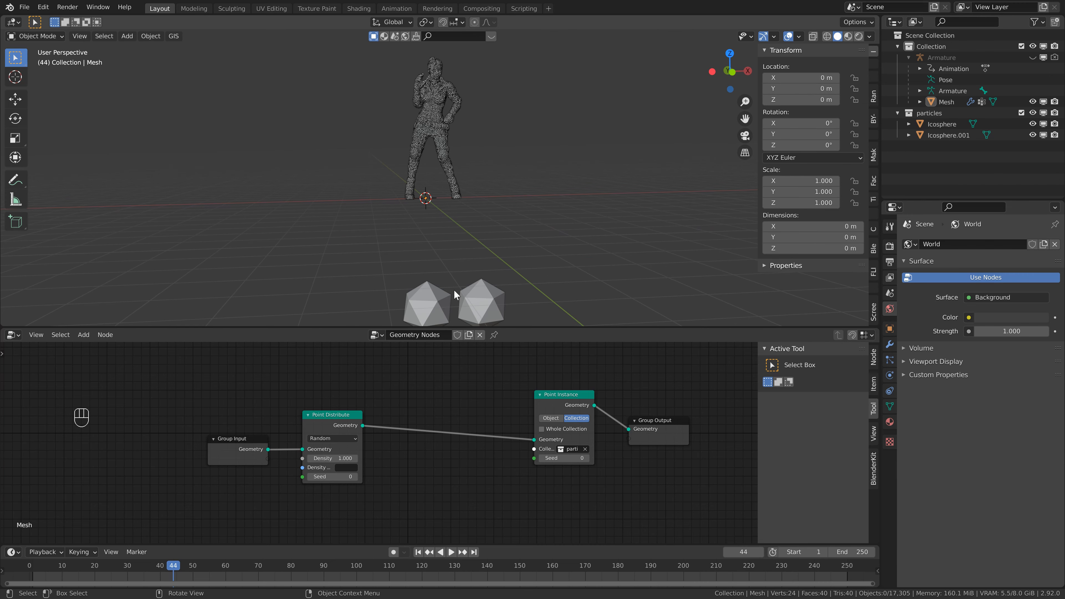
{"action": "left_click", "coordinate": [438, 299]}
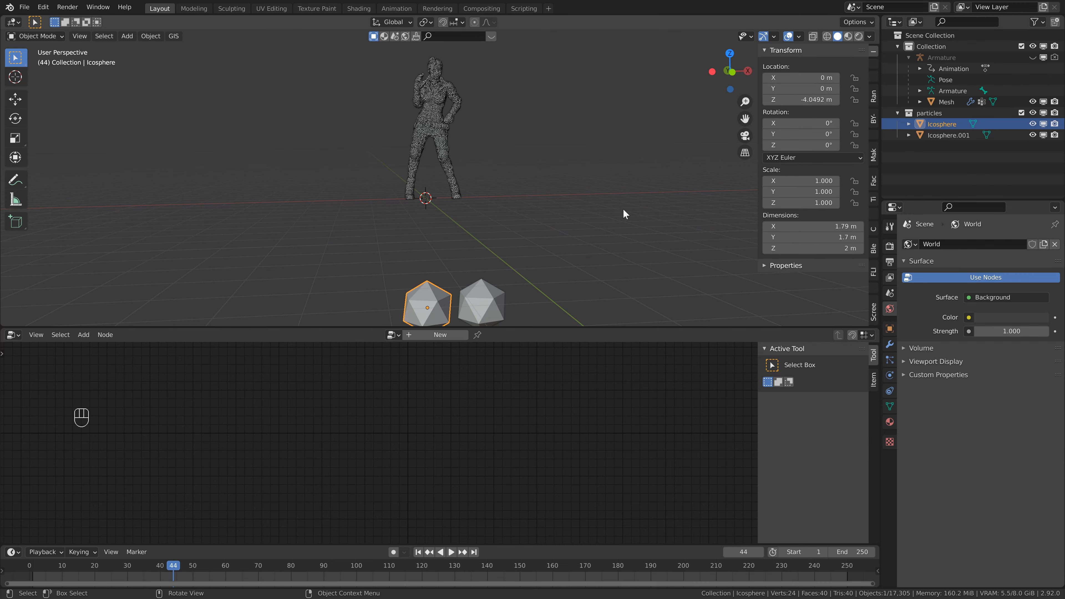
{"action": "key", "text": "s"}
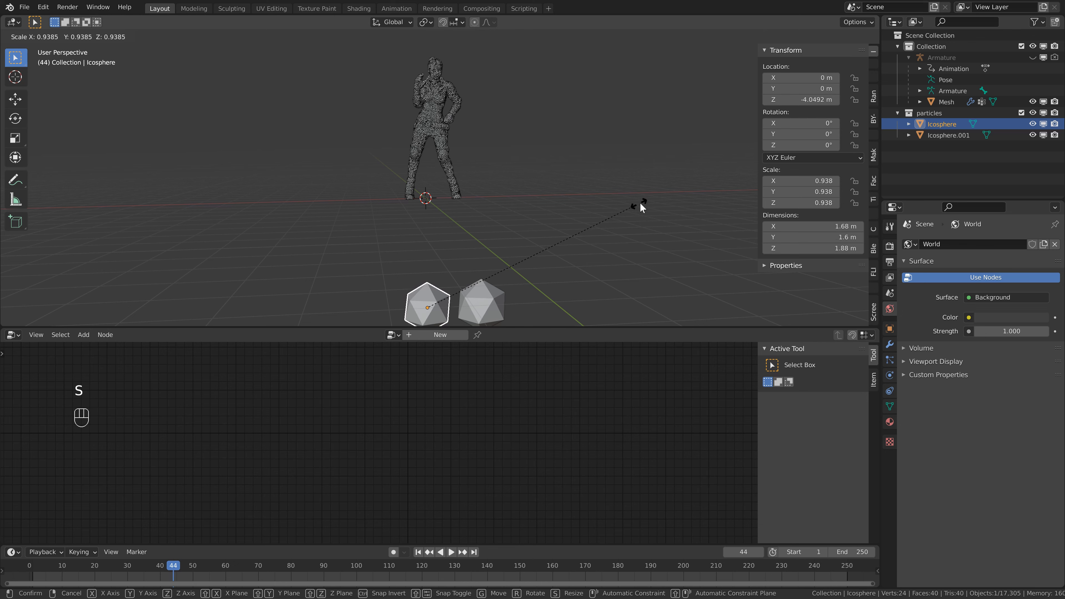
{"action": "left_click", "coordinate": [640, 216]}
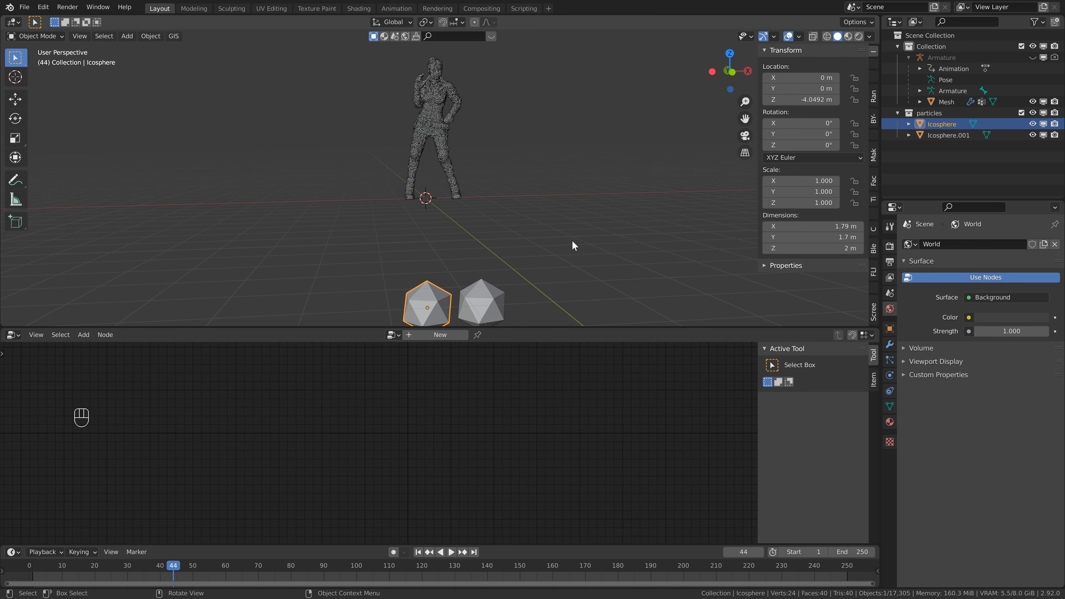
{"action": "key", "text": "Tab"}
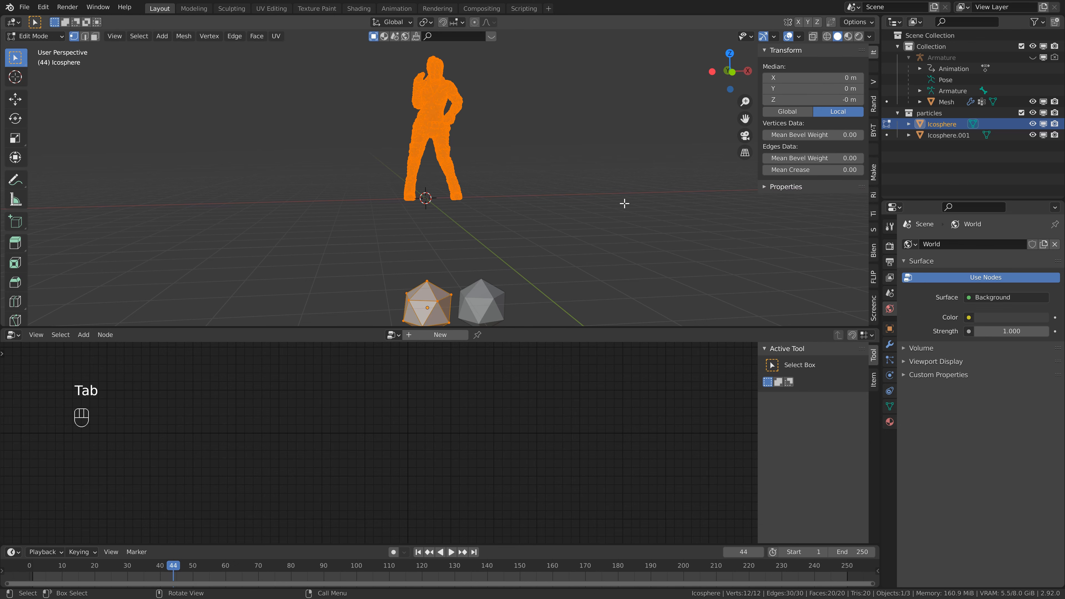
{"action": "key", "text": "s"}
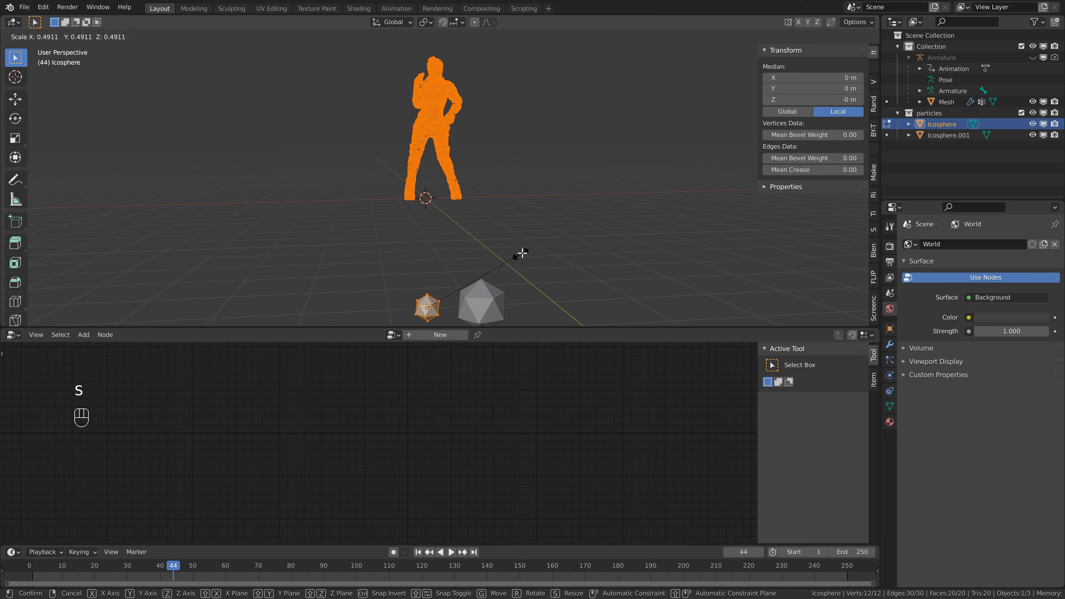
{"action": "right_click", "coordinate": [514, 234]}
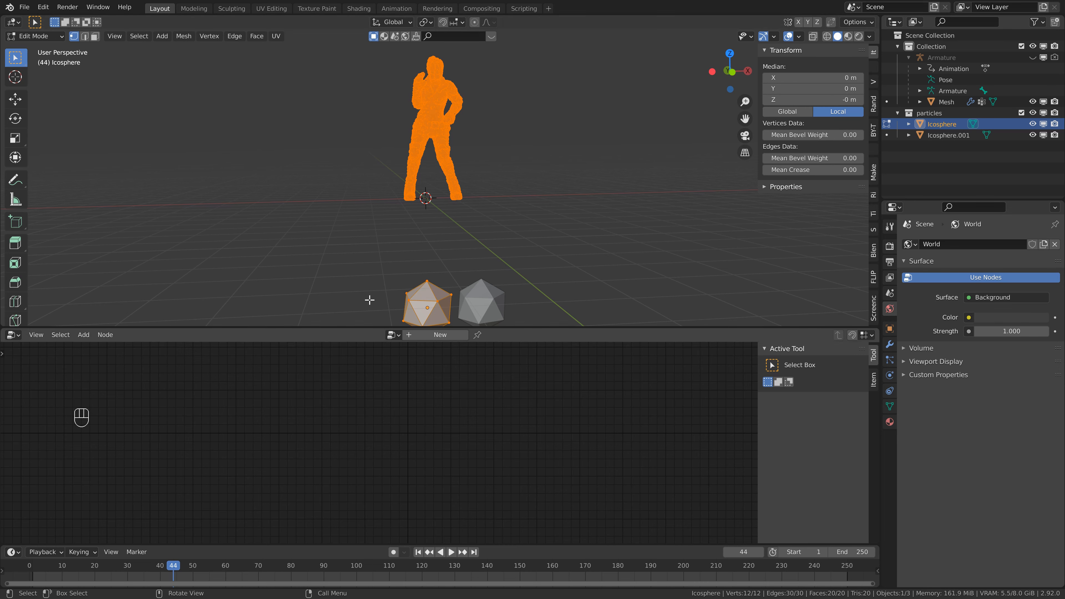
{"action": "key", "text": "Tab"}
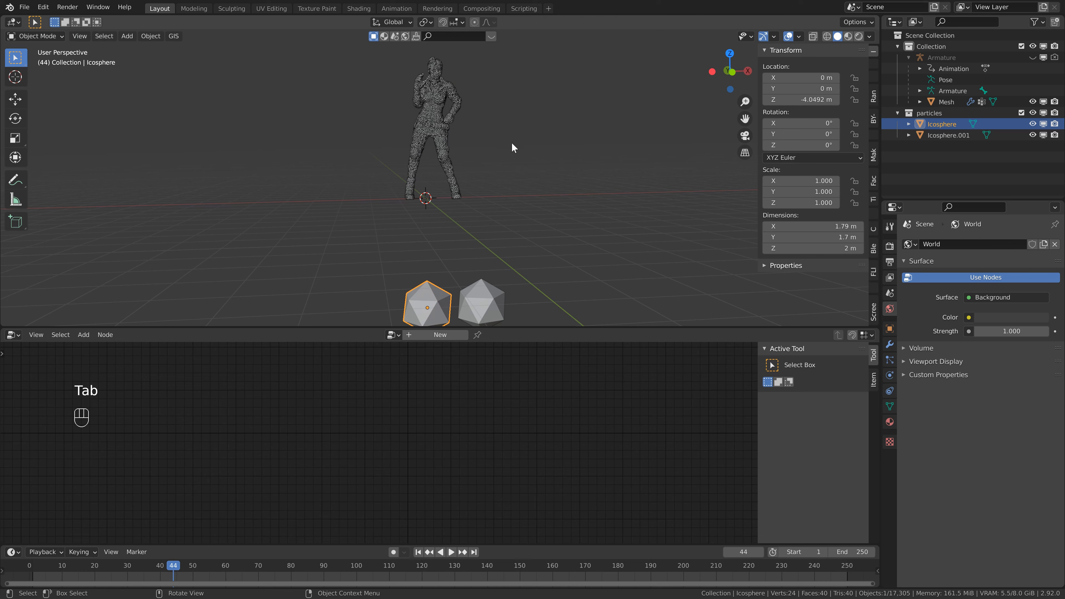
Select the character Mesh to bring its geometry node tree back up for editing
{"action": "middle_click_drag", "start_coordinate": [511, 142], "coordinate": [487, 233], "text": "shift"}
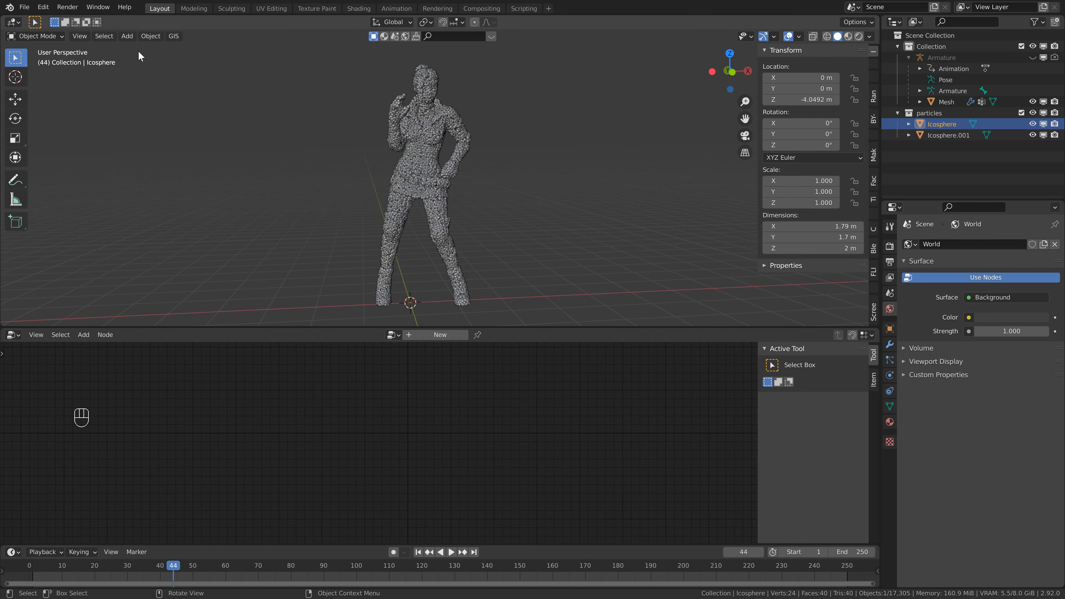
{"action": "left_click", "coordinate": [429, 154]}
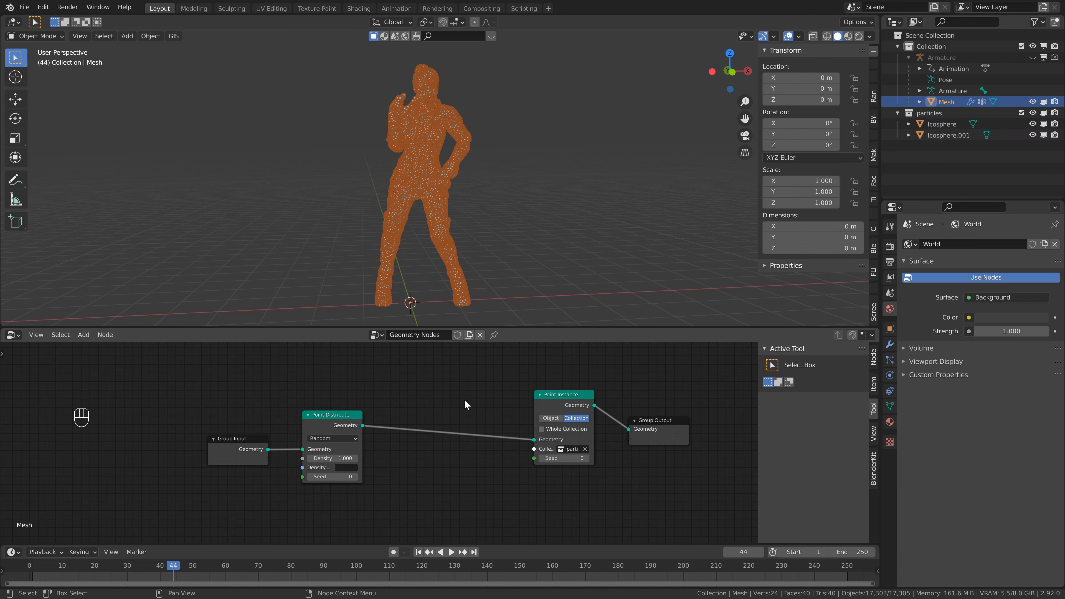
{"action": "middle_click_drag", "start_coordinate": [464, 399], "coordinate": [404, 398]}
Try an Attribute Fill node between Point Distribute and Point Instance with attribute "scale" and value 0.3, and remove it while keeping the link
{"action": "key", "text": "shift+a"}
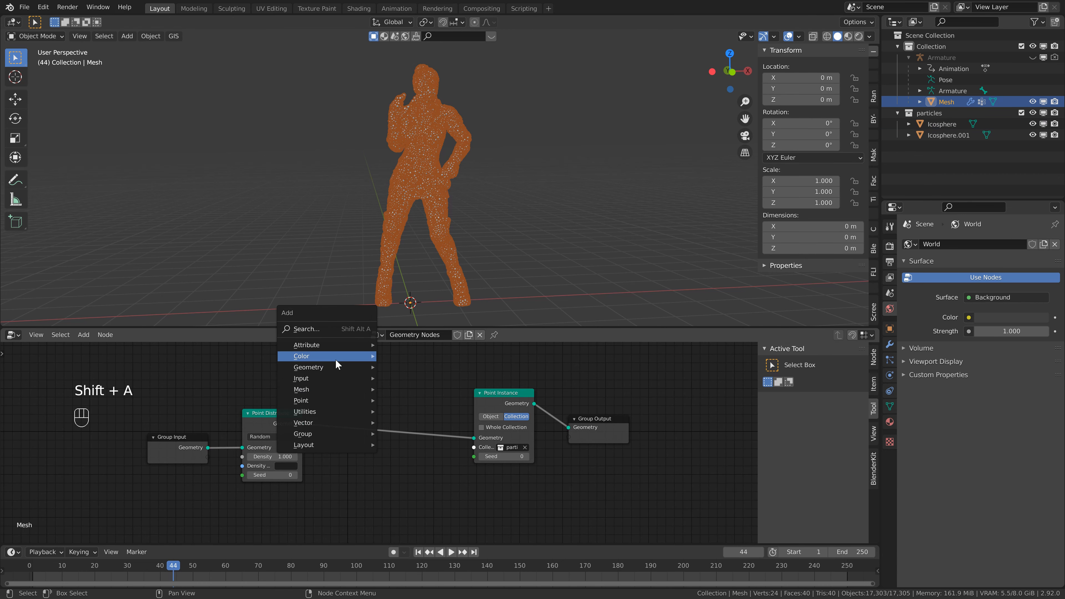
{"action": "mouse_move", "coordinate": [315, 347]}
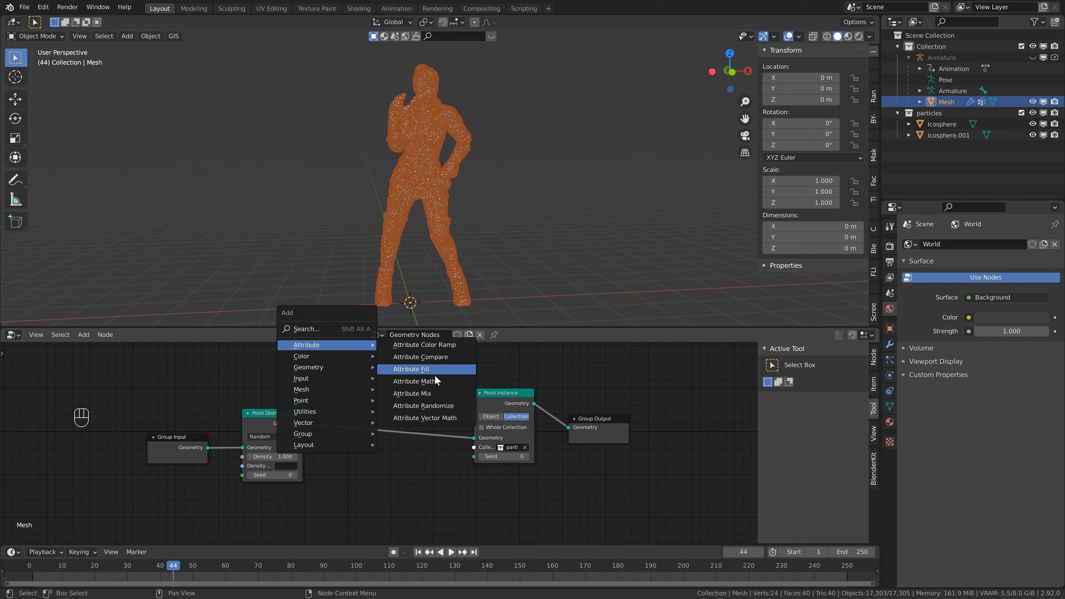
{"action": "left_click", "coordinate": [417, 368]}
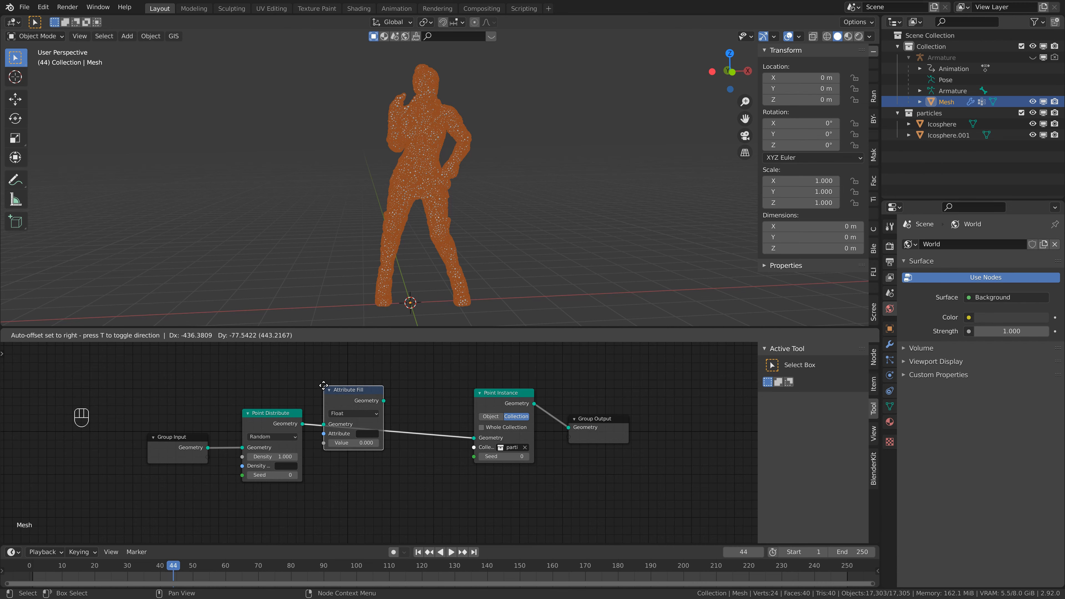
{"action": "left_click", "coordinate": [329, 391]}
{"action": "left_click", "coordinate": [380, 434]}
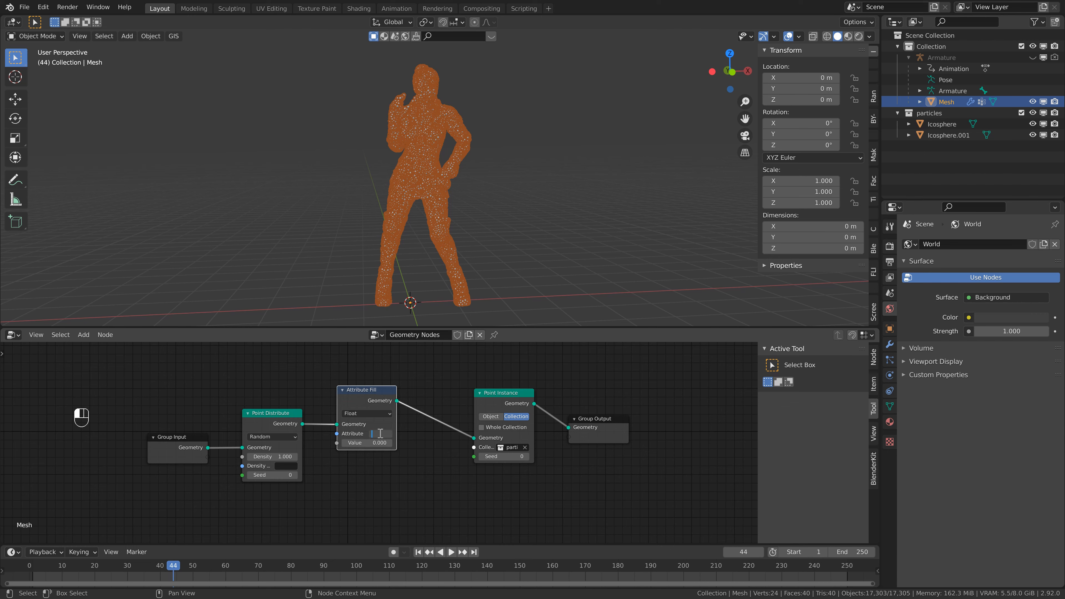
{"action": "key", "text": "Return"}
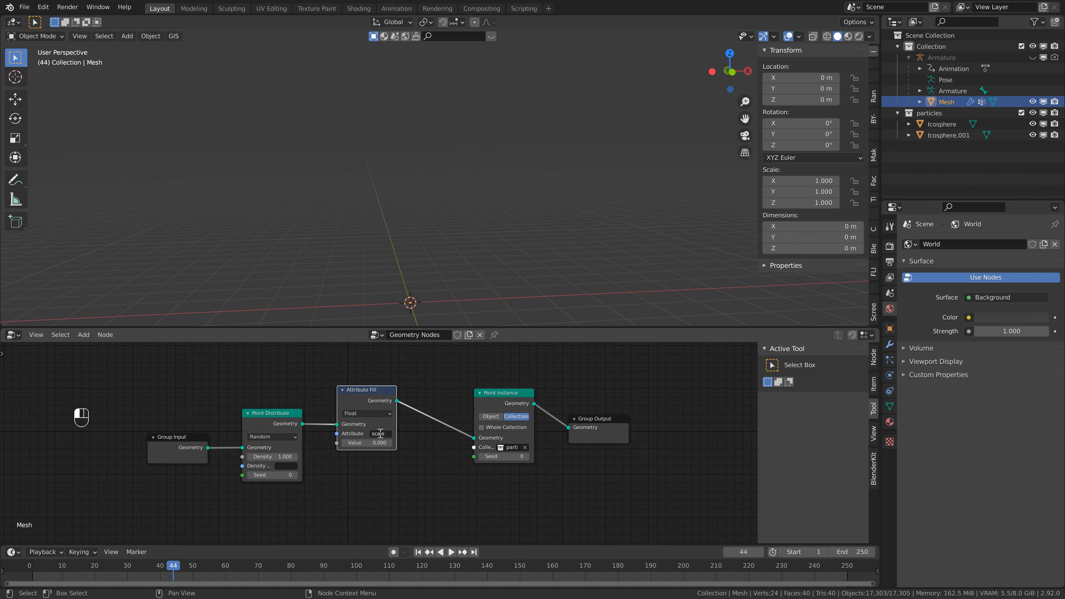
{"action": "left_click", "coordinate": [389, 443]}
{"action": "left_click", "coordinate": [390, 443]}
{"action": "left_click", "coordinate": [389, 443]}
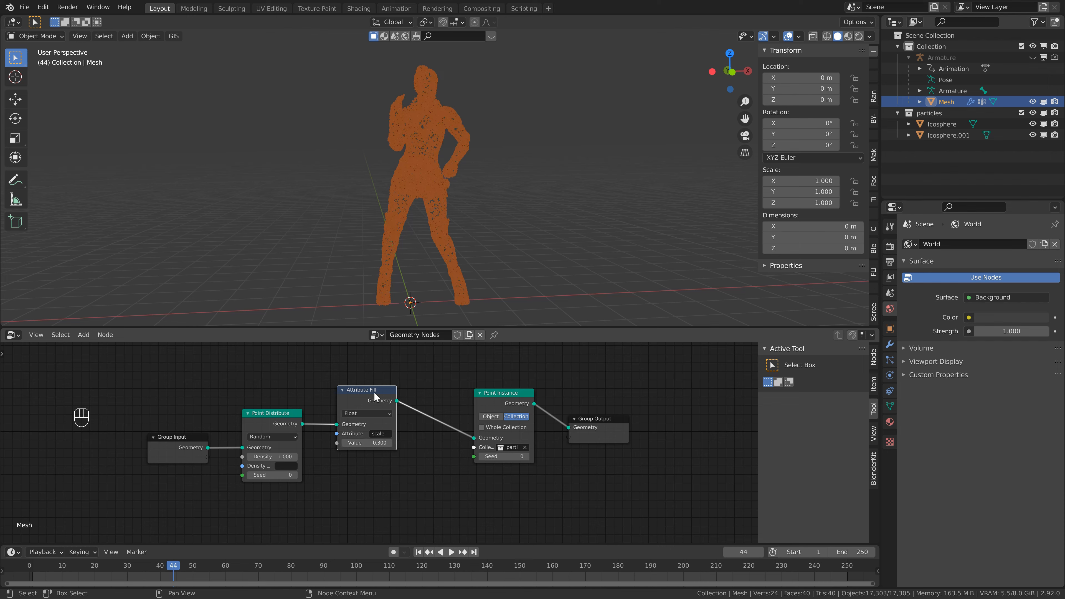
{"action": "key", "text": "ctrl+x"}
Insert an Attribute Randomize node into the link between Point Distribute and Point Instance
{"action": "left_click", "coordinate": [351, 403]}
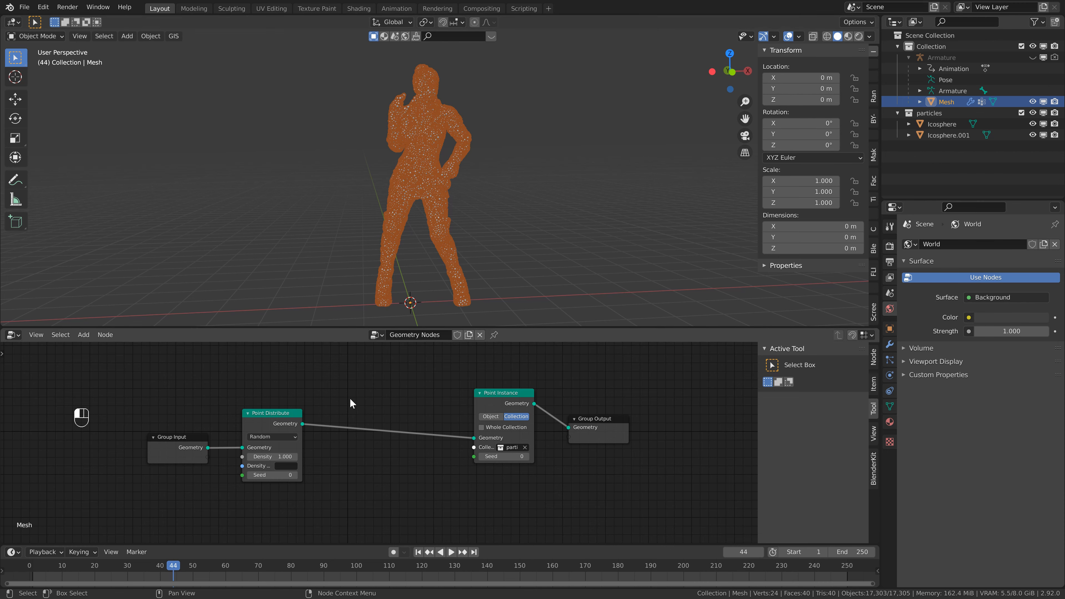
{"action": "key", "text": "shift+a"}
{"action": "mouse_move", "coordinate": [350, 399]}
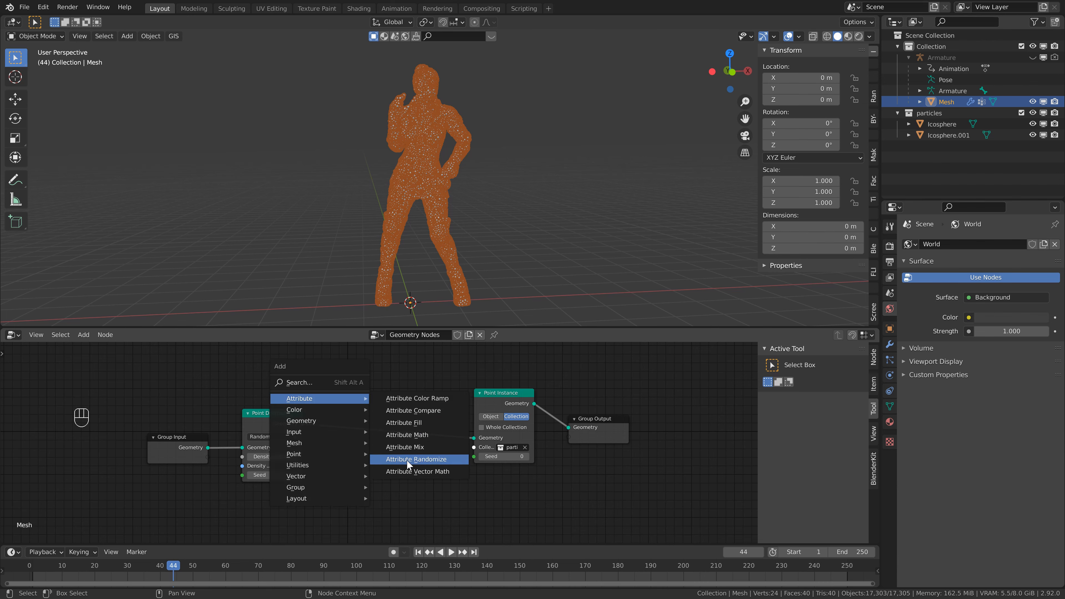
{"action": "left_click", "coordinate": [424, 460]}
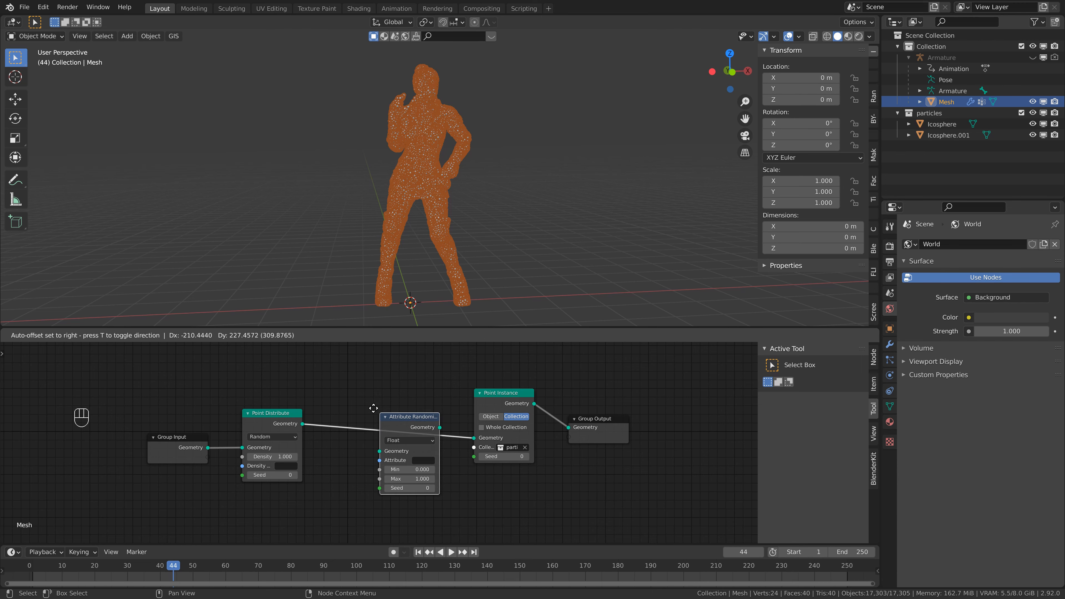
{"action": "left_click", "coordinate": [330, 398]}
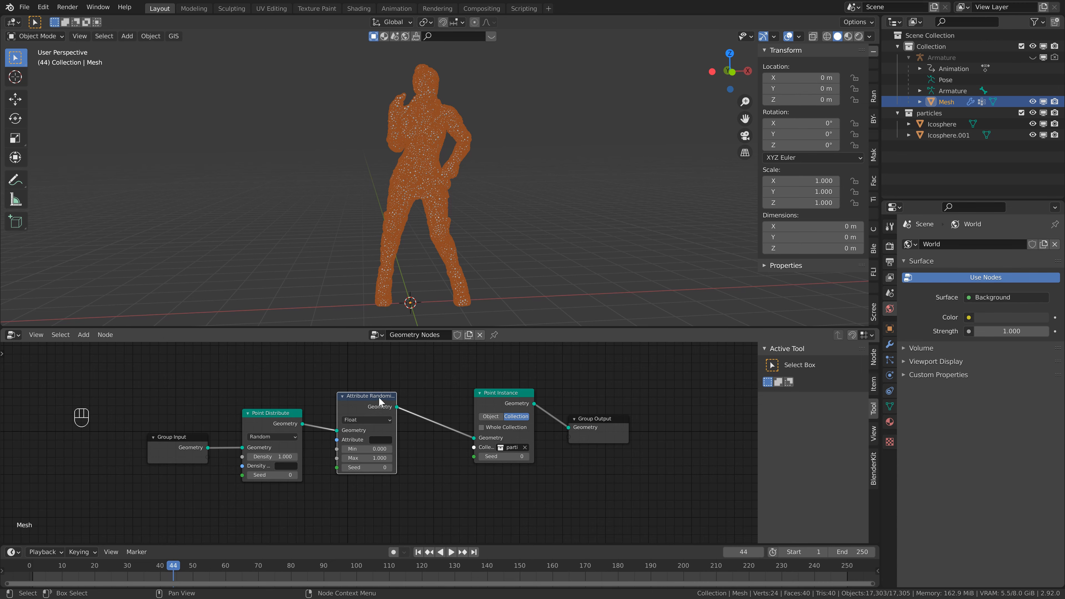
{"action": "left_click_drag", "start_coordinate": [380, 399], "coordinate": [370, 387]}
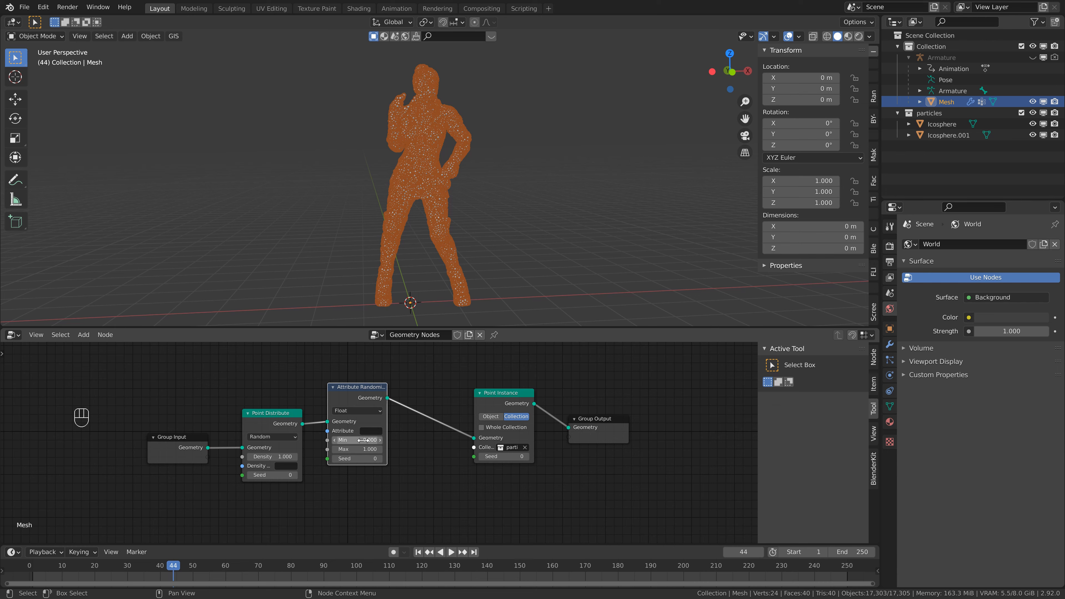
Set the Attribute Randomize node's Max to 0.2 and its attribute to "scale"
{"action": "left_click", "coordinate": [335, 452]}
{"action": "left_click", "coordinate": [335, 452]}
{"action": "left_click", "coordinate": [335, 452]}
{"action": "left_click", "coordinate": [334, 451]}
{"action": "left_click", "coordinate": [334, 452]}
{"action": "left_click", "coordinate": [375, 431]}
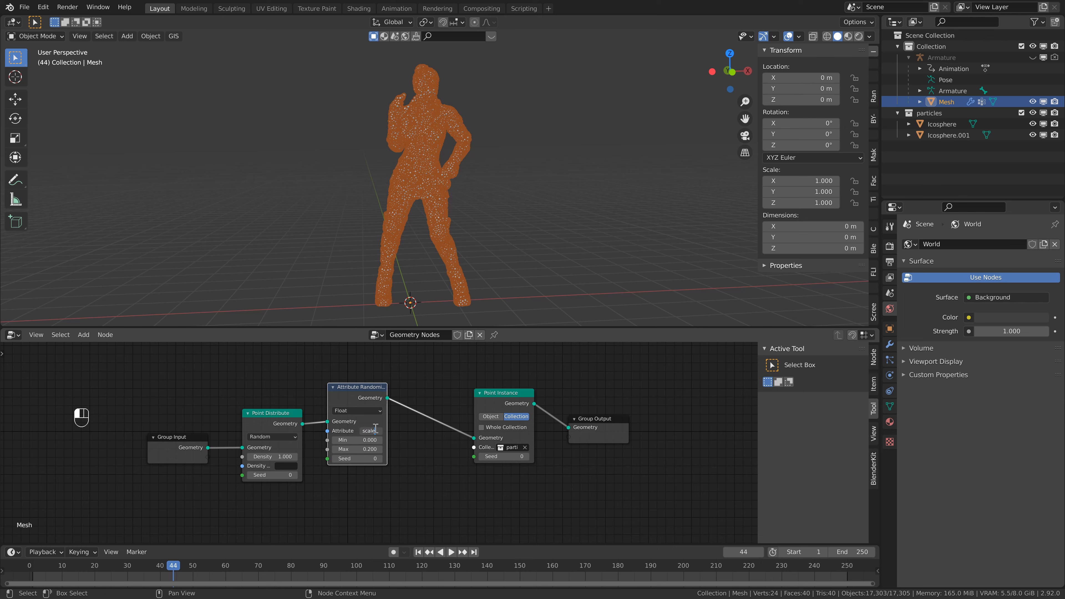
{"action": "key", "text": "Return"}
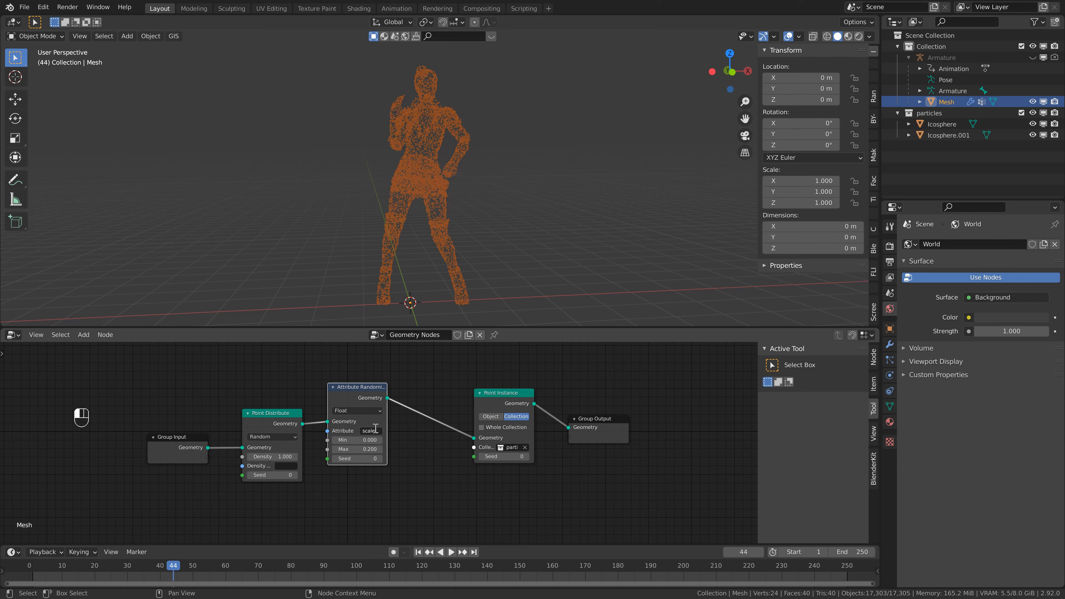
Deselect the Mesh and raise the Attribute Randomize node's Max to 0.3
{"action": "left_click", "coordinate": [435, 209]}
{"action": "middle_click_drag", "start_coordinate": [433, 204], "coordinate": [483, 202], "text": "shift"}
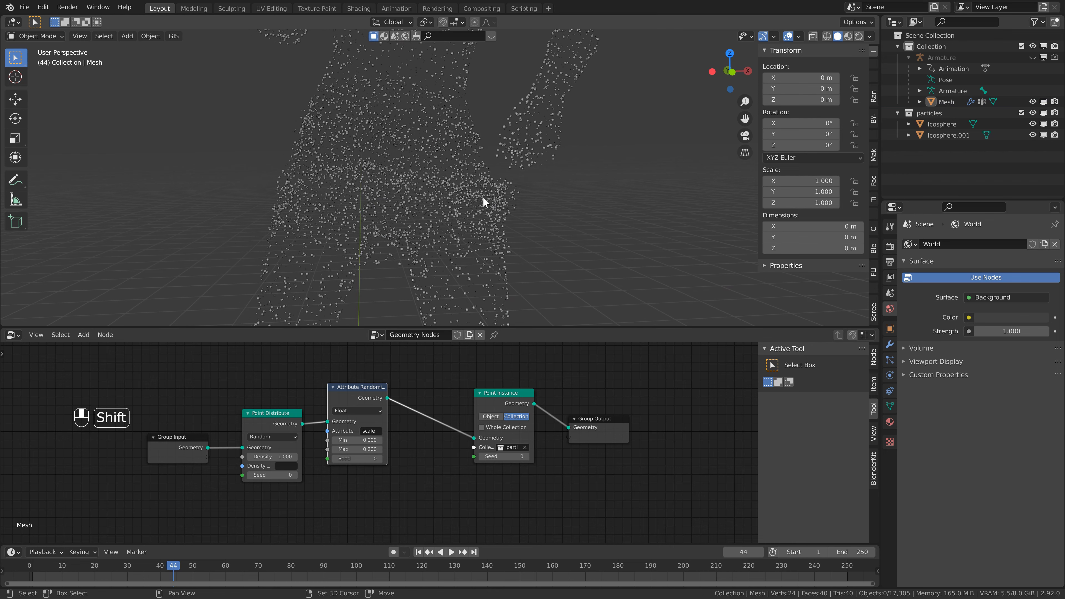
{"action": "left_click", "coordinate": [369, 450]}
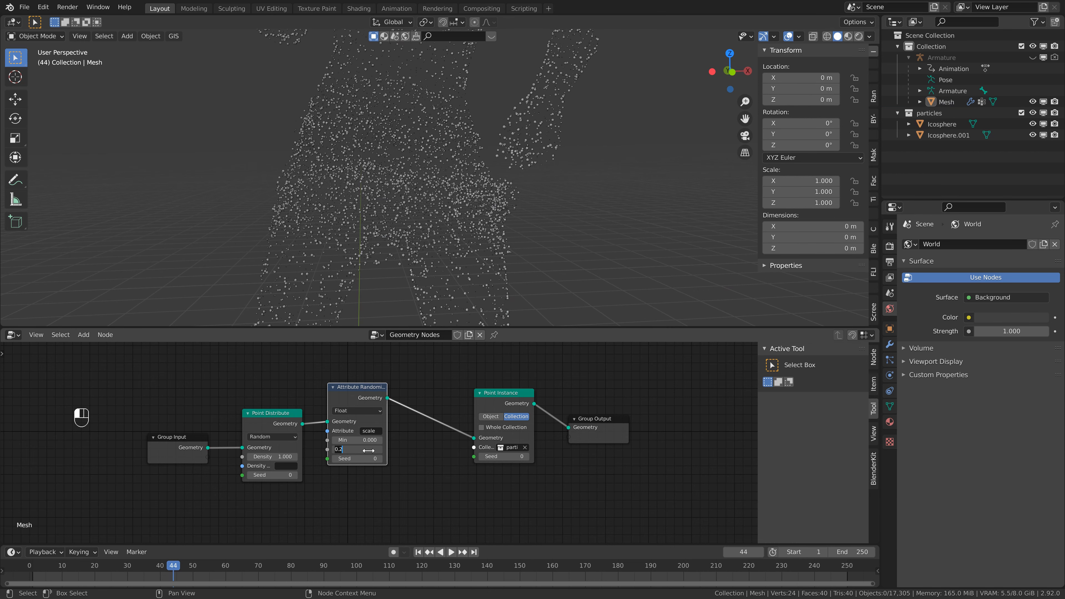
{"action": "type", "text": "0.3"}
{"action": "key", "text": "Return"}
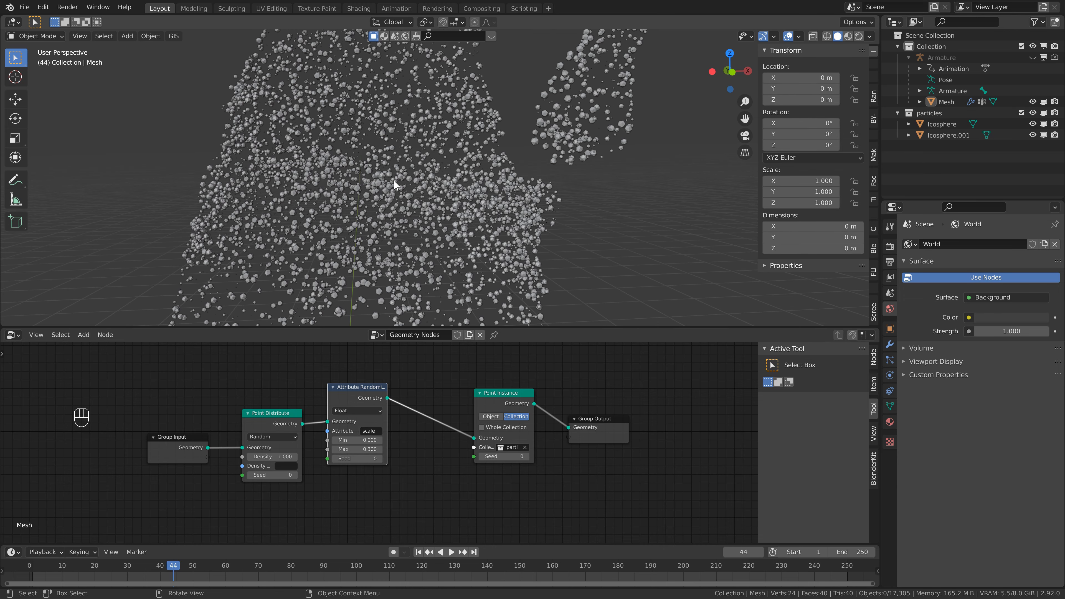
Inspect the particle sizes and try a Min of 0.1 on the Attribute Randomize node, returning it to 0
{"action": "scroll", "coordinate": [394, 184], "scroll_direction": "down", "scroll_amount": 3}
{"action": "scroll", "coordinate": [390, 417], "scroll_direction": "up", "scroll_amount": 3}
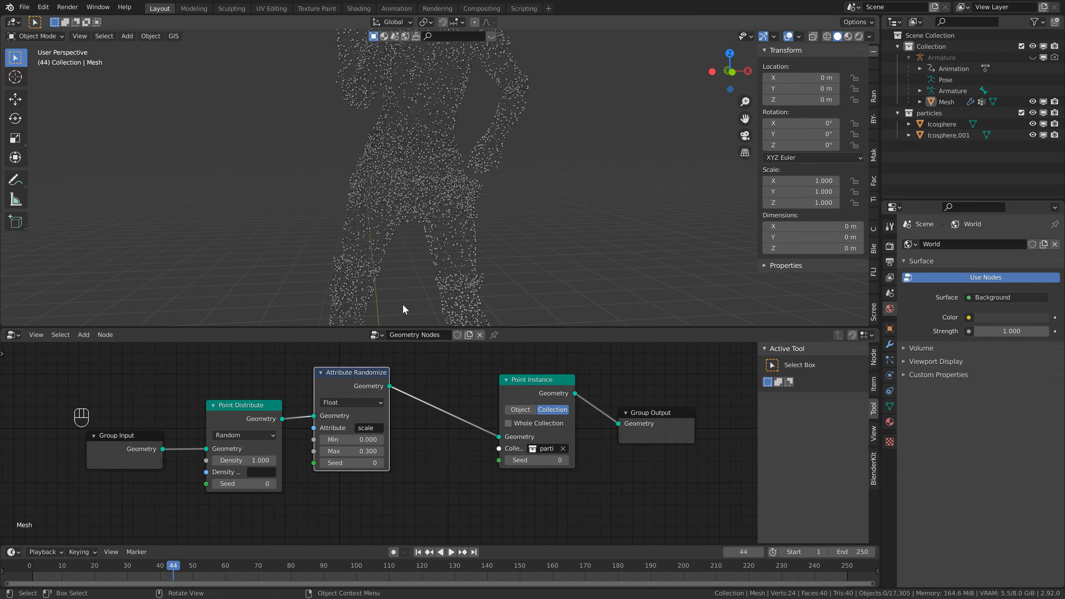
{"action": "scroll", "coordinate": [424, 188], "scroll_direction": "up", "scroll_amount": 5}
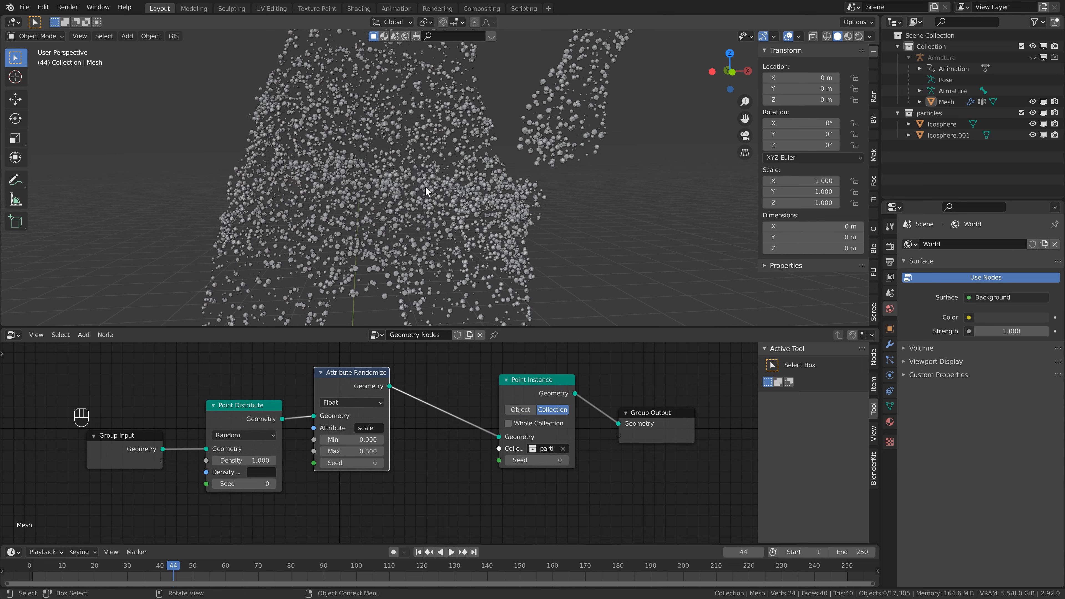
{"action": "left_click", "coordinate": [382, 439]}
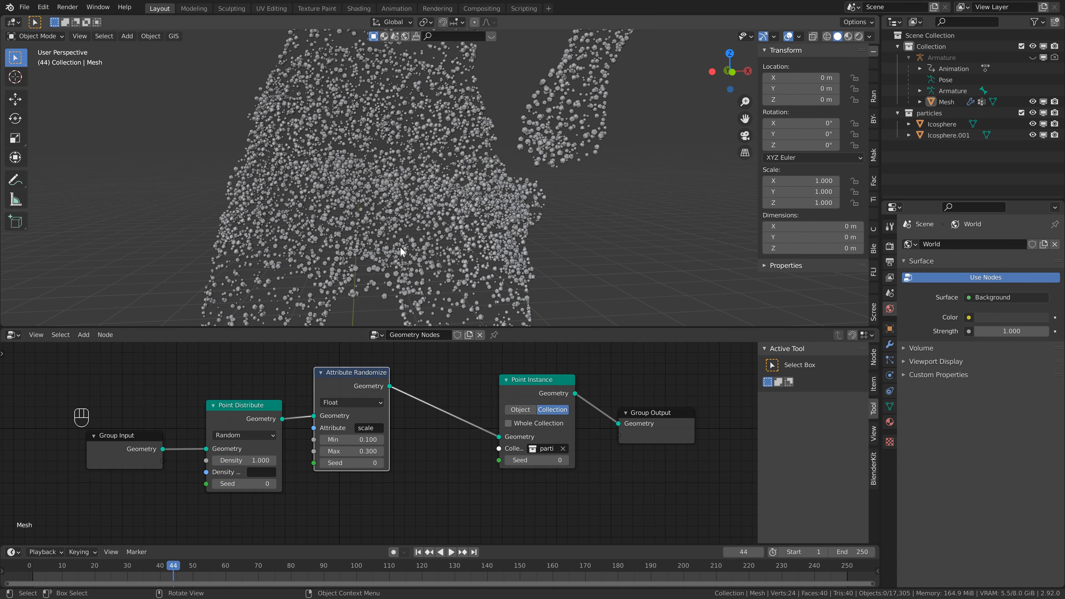
{"action": "left_click", "coordinate": [324, 439]}
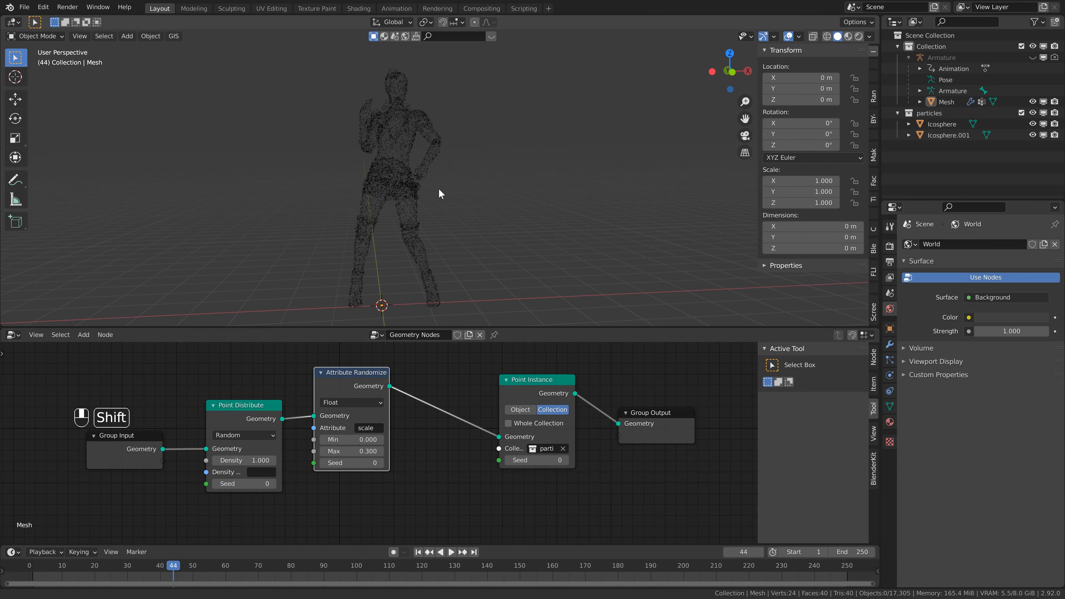
Duplicate the Attribute Randomize node, insert the copy just before Point Instance, and set its attribute to "rotation"
{"action": "scroll", "coordinate": [414, 401], "scroll_direction": "down", "scroll_amount": 1}
{"action": "scroll", "coordinate": [413, 400], "scroll_direction": "down", "scroll_amount": 1}
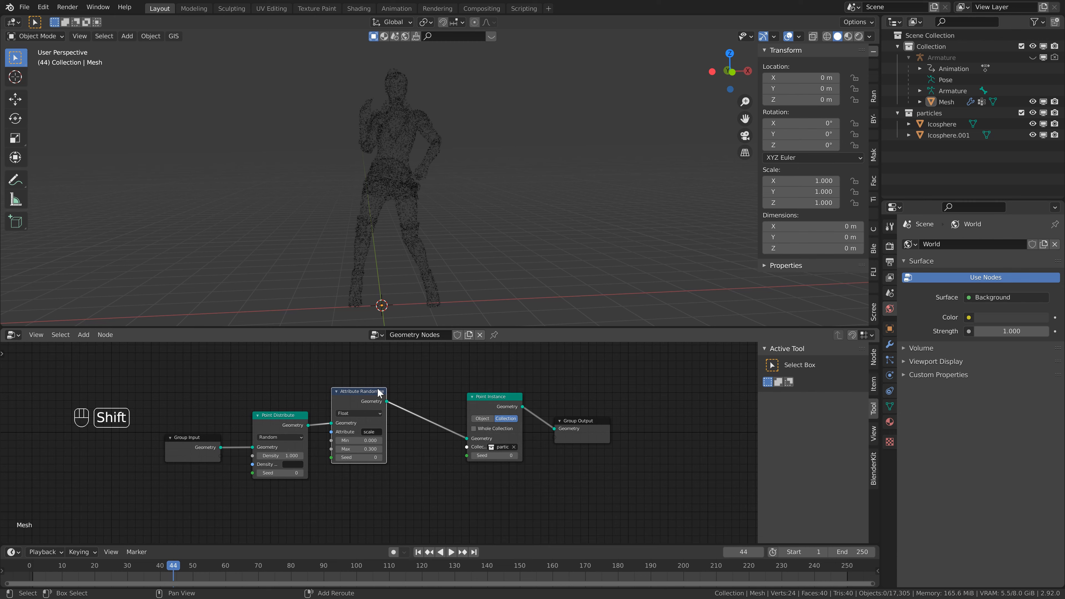
{"action": "key", "text": "shift+d"}
{"action": "left_click", "coordinate": [464, 386]}
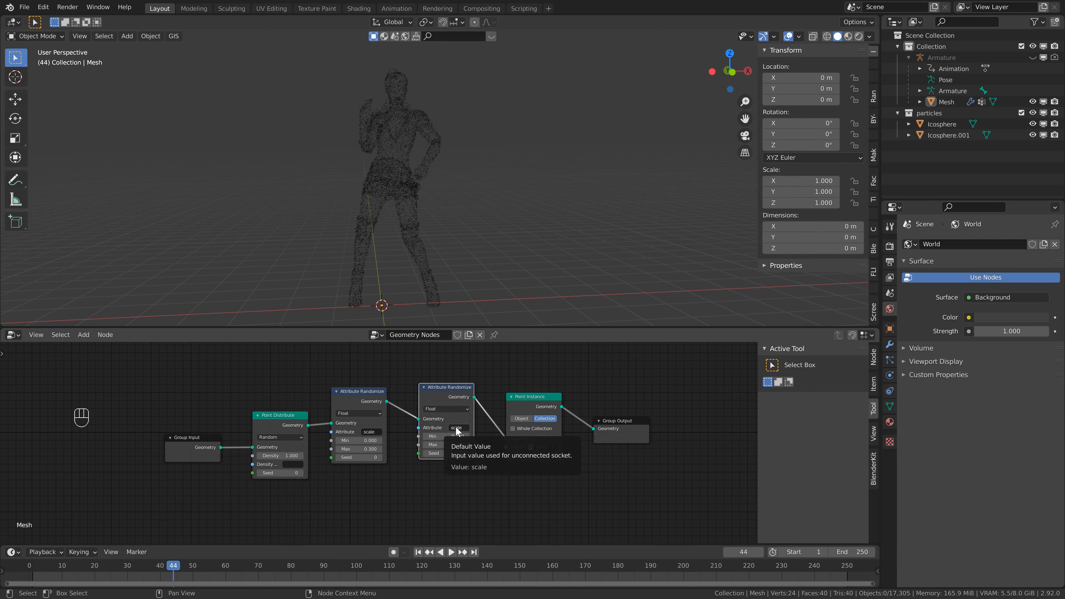
{"action": "left_click", "coordinate": [456, 428]}
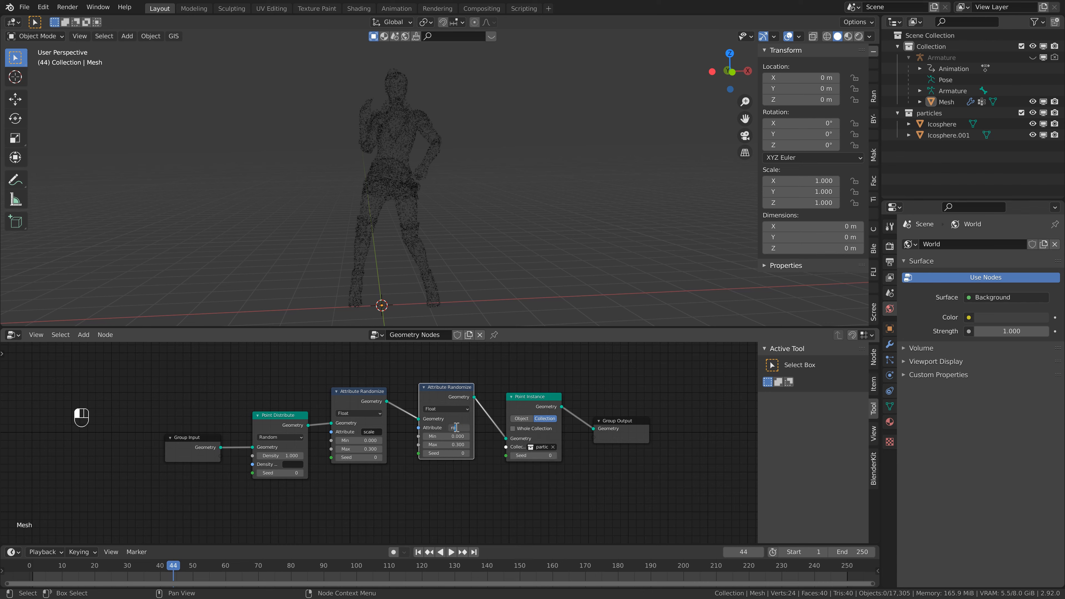
{"action": "type", "text": "rotatio"}
{"action": "type", "text": "n"}
{"action": "key", "text": "Return"}
Return to frame 1 and insert a keyframe on the Max value of the rotation Attribute Randomize node
{"action": "left_click", "coordinate": [418, 552]}
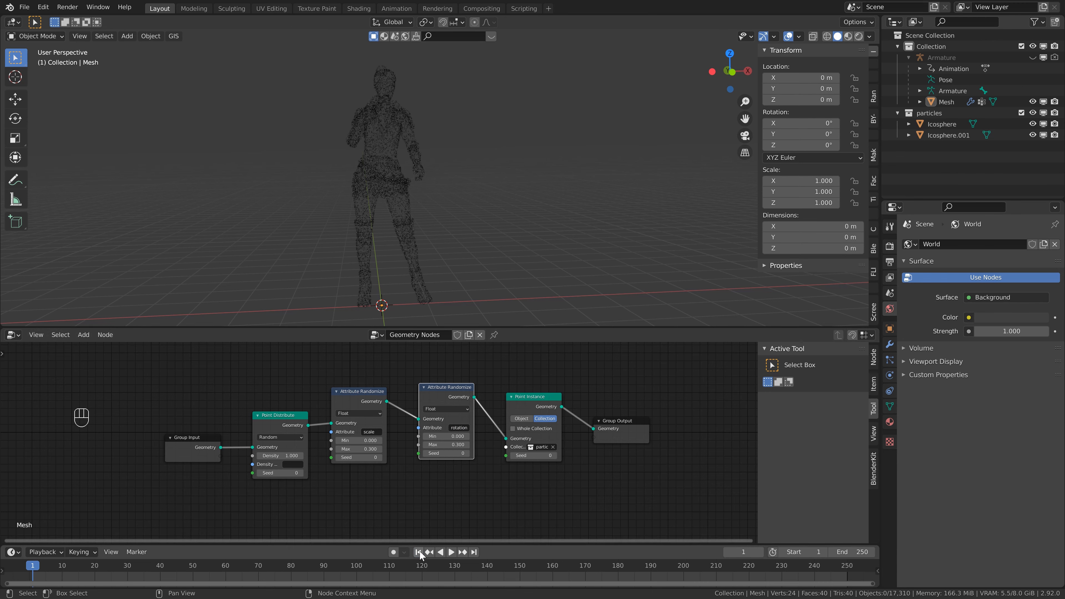
{"action": "key", "text": "i"}
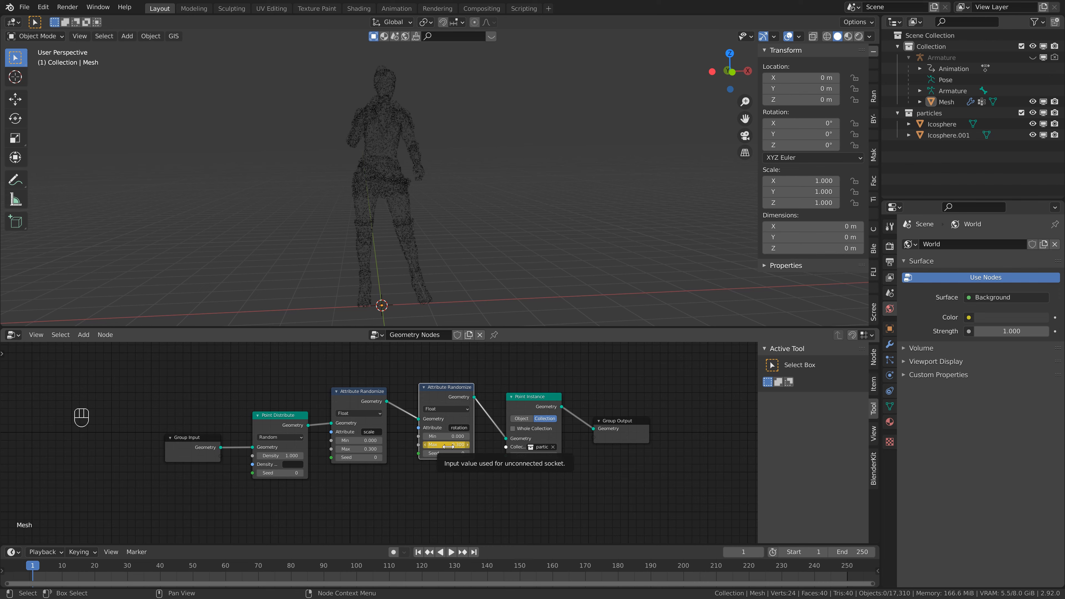
At frame 250, set the rotation Attribute Randomize node's Max to 50 and insert a keyframe on it
{"action": "left_click", "coordinate": [474, 553]}
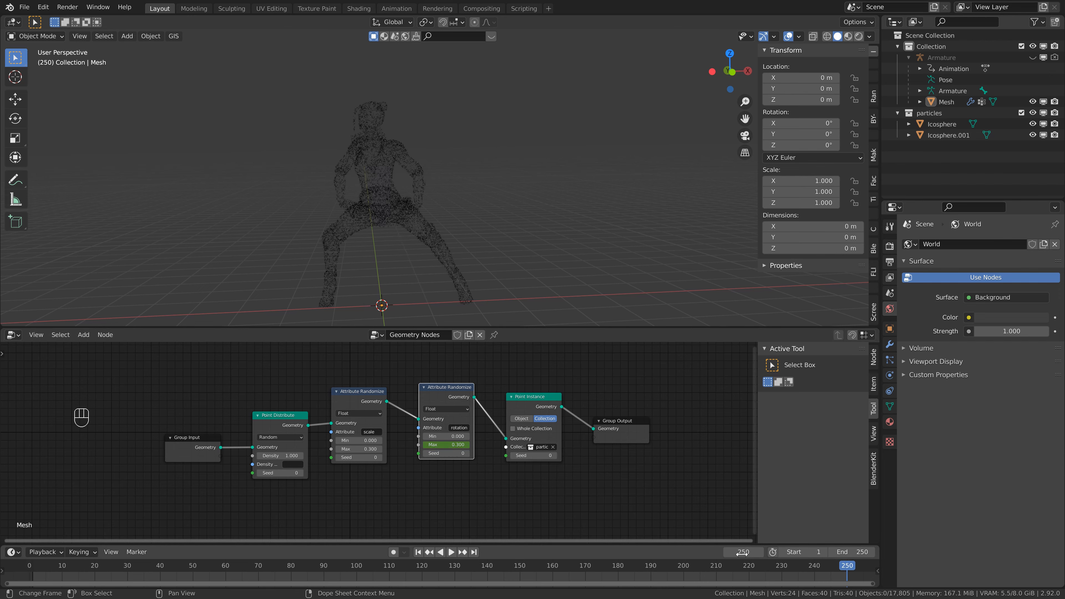
{"action": "left_click", "coordinate": [456, 444]}
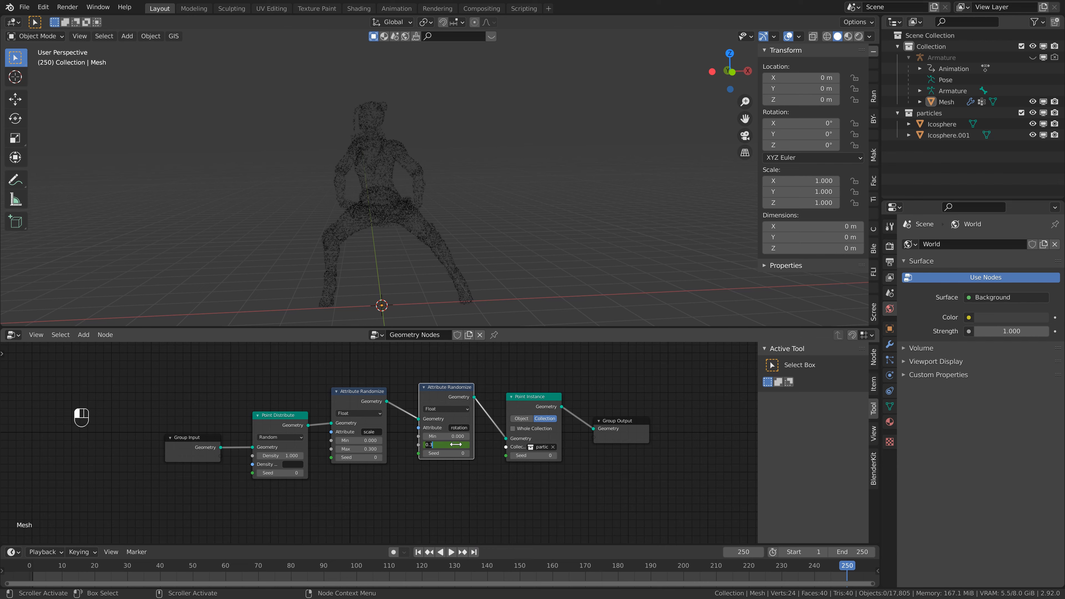
{"action": "type", "text": "50"}
{"action": "key", "text": "Return"}
{"action": "key", "text": "i"}
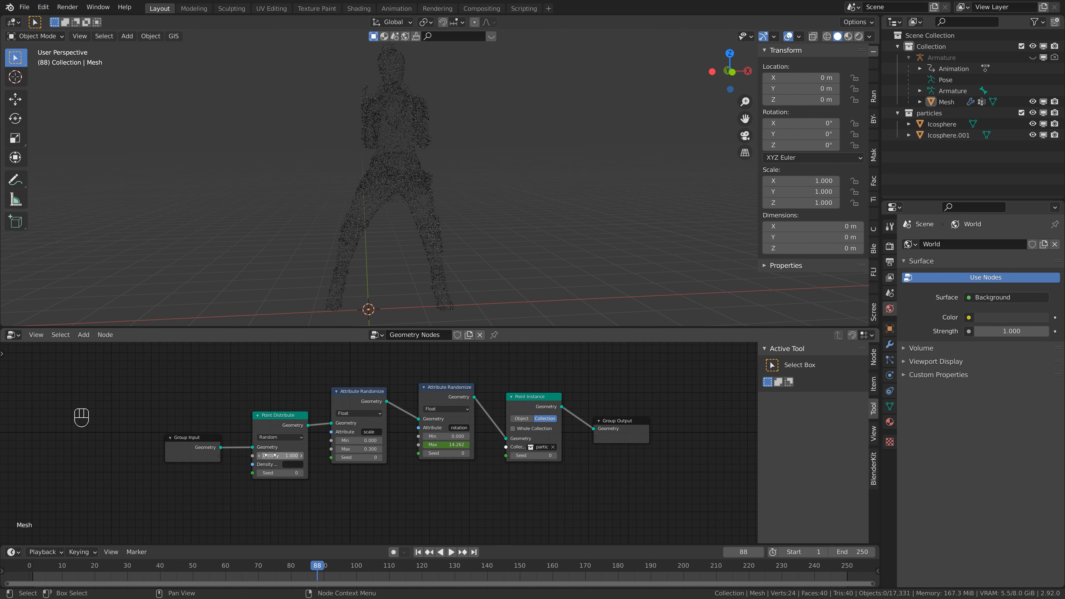
Set the Point Distribute node's Density to 2 and inspect the denser particles on the character
{"action": "left_click", "coordinate": [280, 455]}
{"action": "type", "text": "2"}
{"action": "key", "text": "Return"}
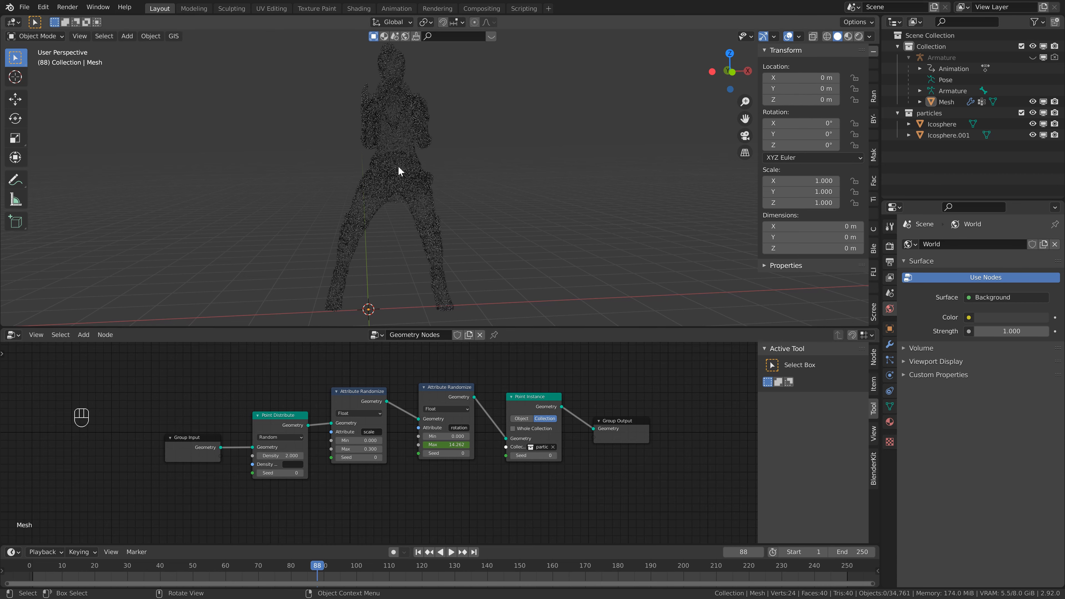
{"action": "middle_click_drag", "start_coordinate": [398, 166], "coordinate": [422, 167]}
Switch the Point Distribute node's method to Poisson Disk and try a Distance of 1
{"action": "left_click", "coordinate": [280, 438]}
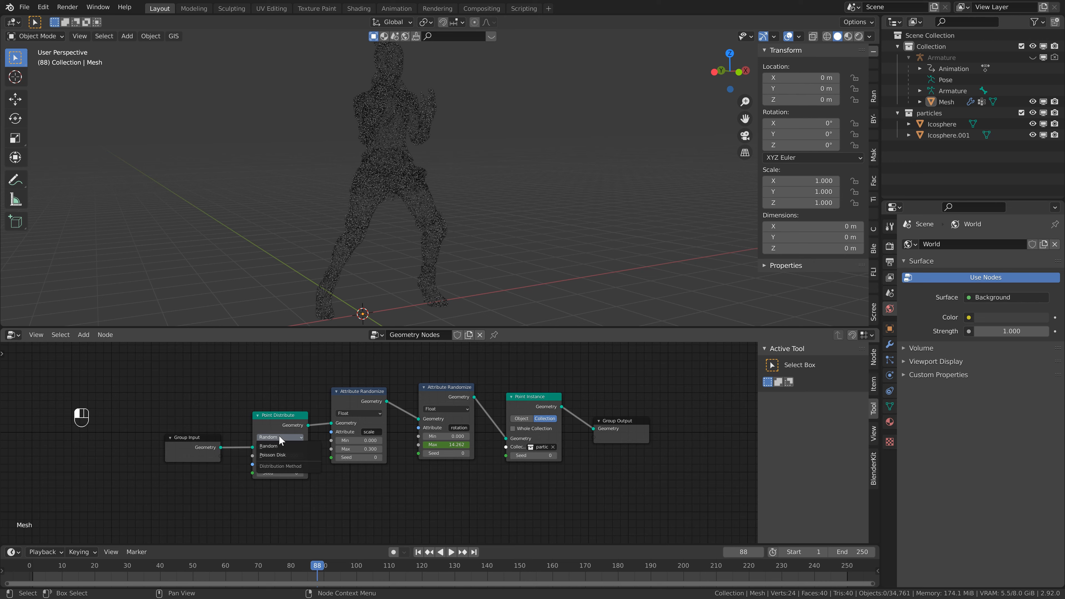
{"action": "left_click", "coordinate": [278, 455]}
{"action": "left_click", "coordinate": [285, 456]}
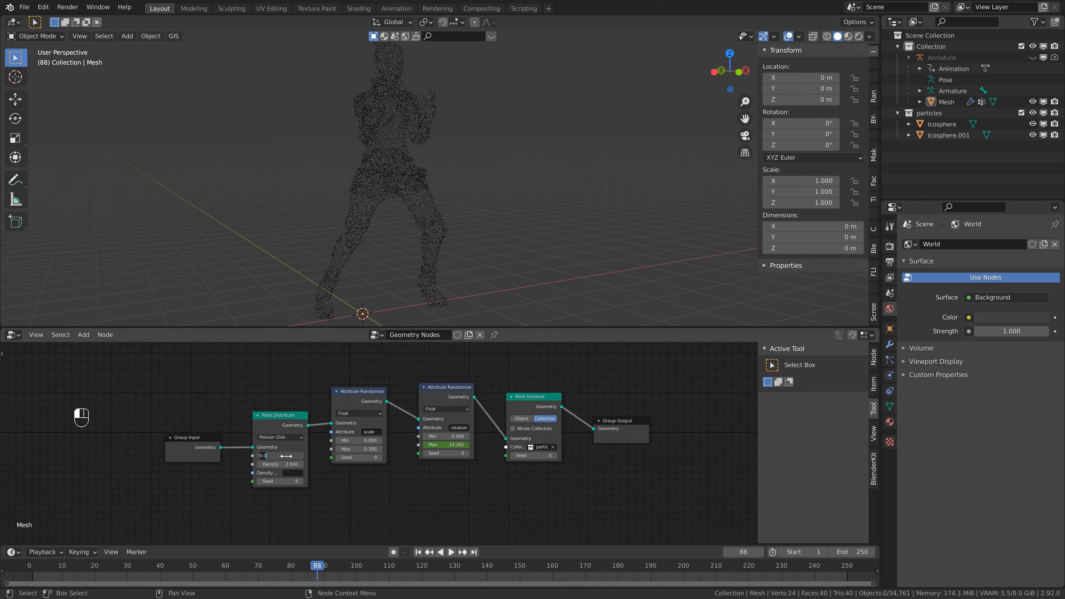
{"action": "type", "text": "1"}
{"action": "key", "text": "Return"}
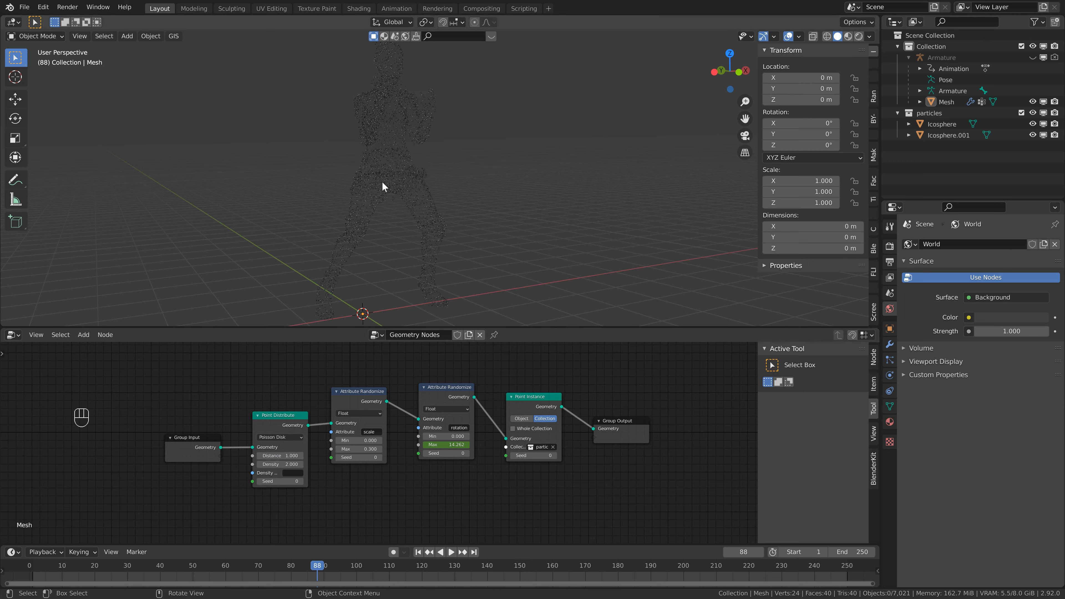
Check the particle spacing up close and set the Point Distribute node's Distance to 0.03
{"action": "scroll", "coordinate": [385, 185], "scroll_direction": "up", "scroll_amount": 5}
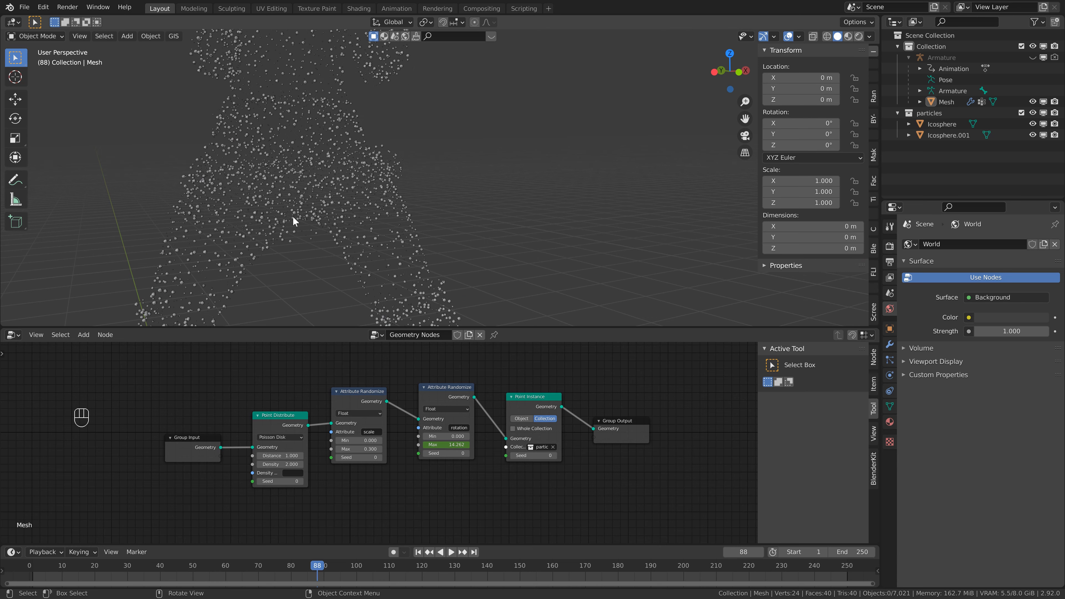
{"action": "scroll", "coordinate": [293, 215], "scroll_direction": "down", "scroll_amount": 5}
{"action": "left_click", "coordinate": [283, 456]}
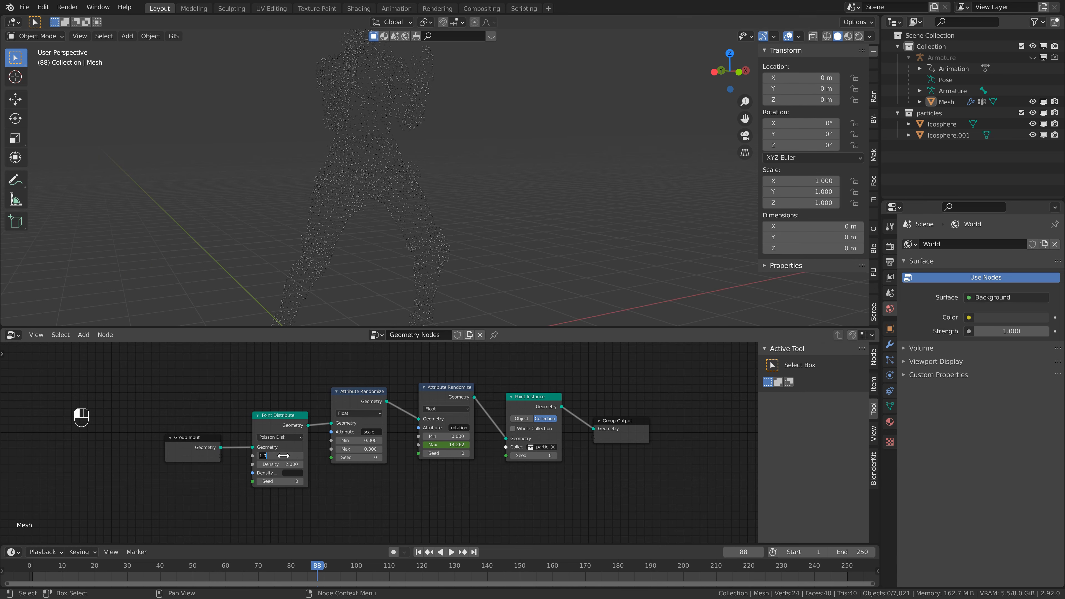
{"action": "type", "text": "0.03"}
{"action": "key", "text": "Return"}
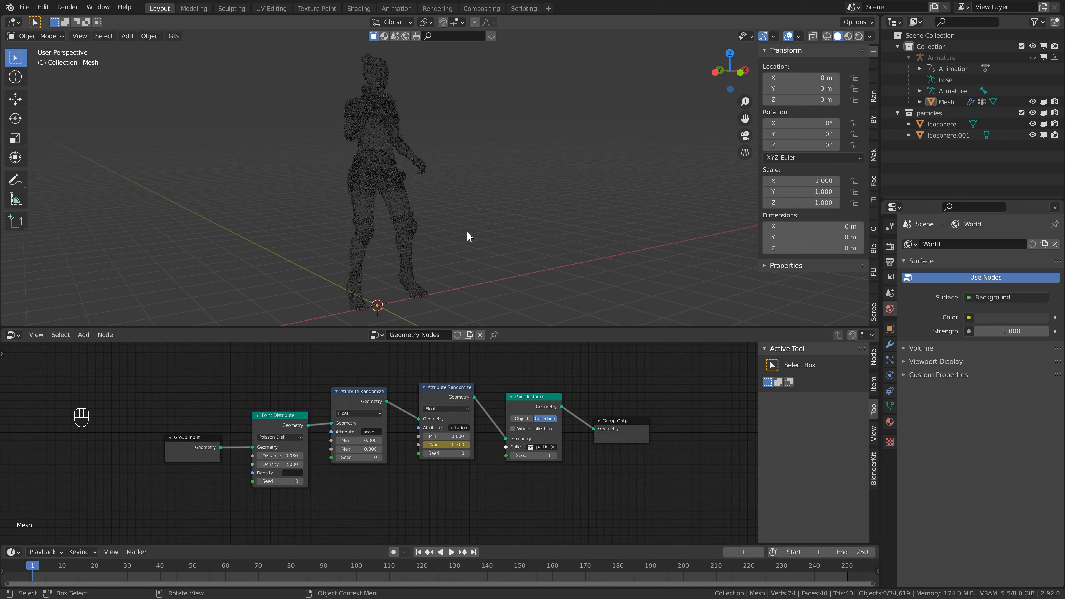
Play back the dance animation to review the scattered particles, and return to frame 1
{"action": "key", "text": "space"}
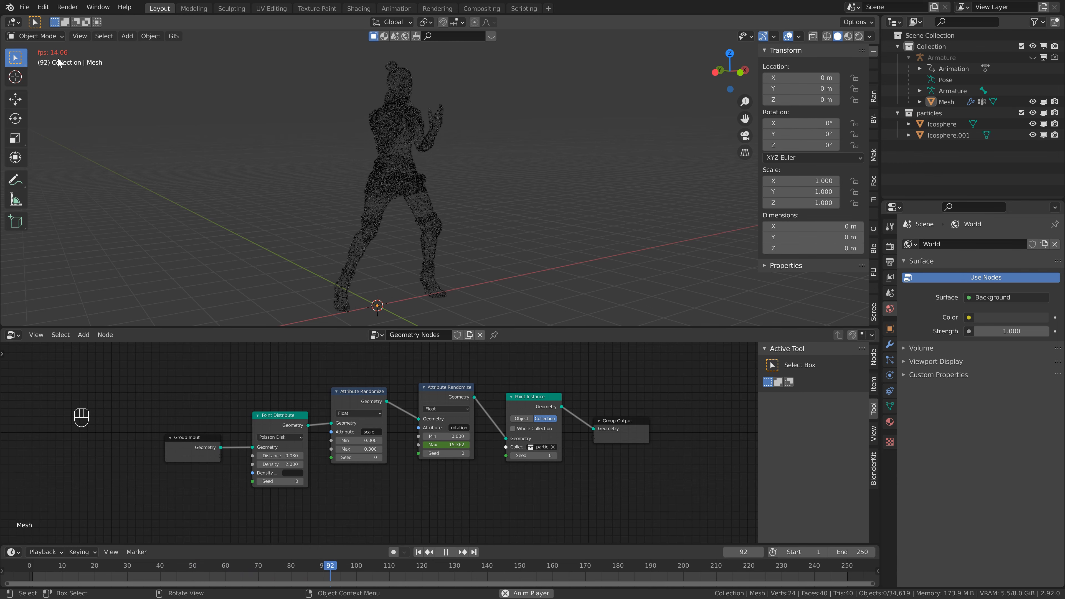
{"action": "key", "text": "space"}
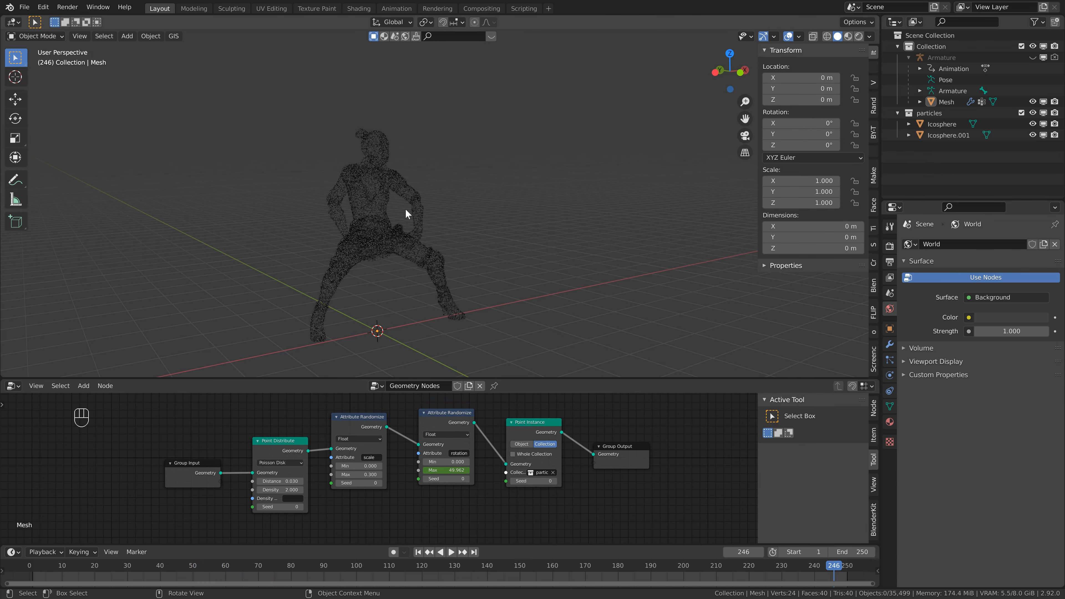
{"action": "scroll", "coordinate": [409, 210], "scroll_direction": "down", "scroll_amount": 2}
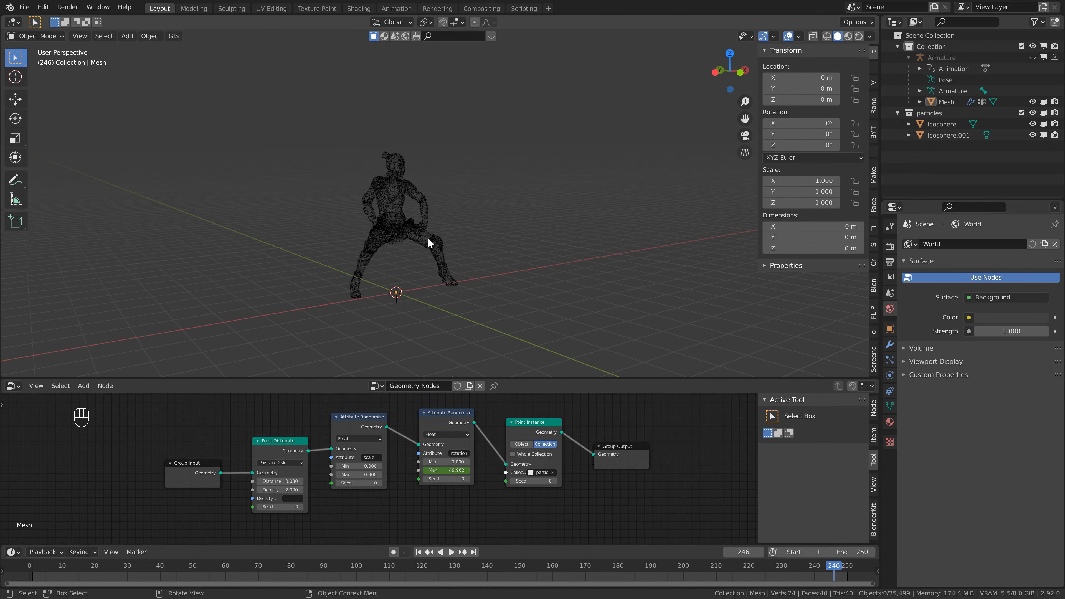
{"action": "left_click", "coordinate": [418, 552]}
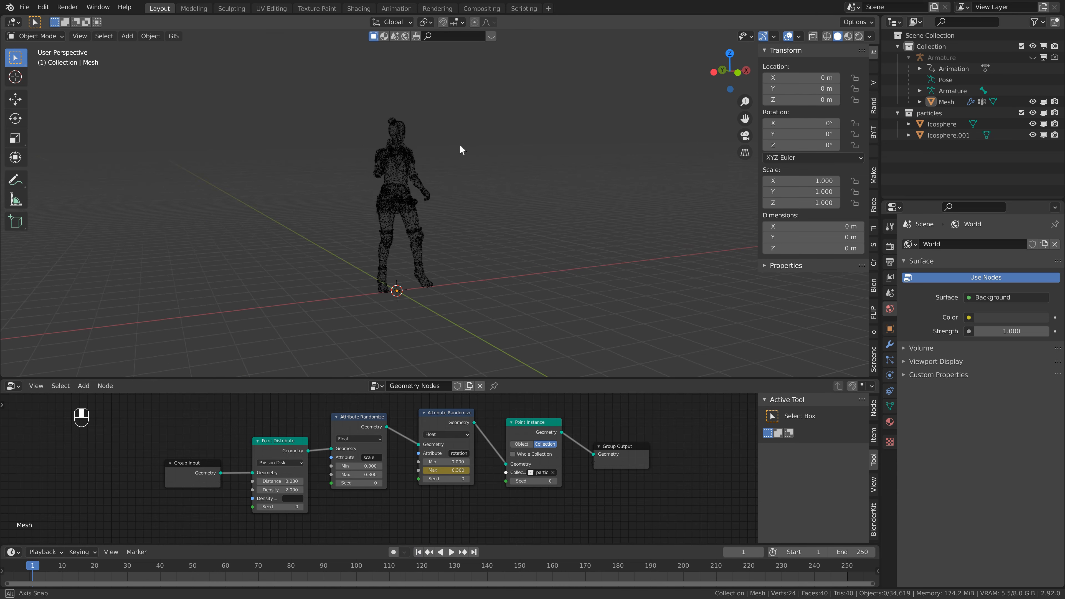
{"action": "scroll", "coordinate": [434, 195], "scroll_direction": "up", "scroll_amount": 1}
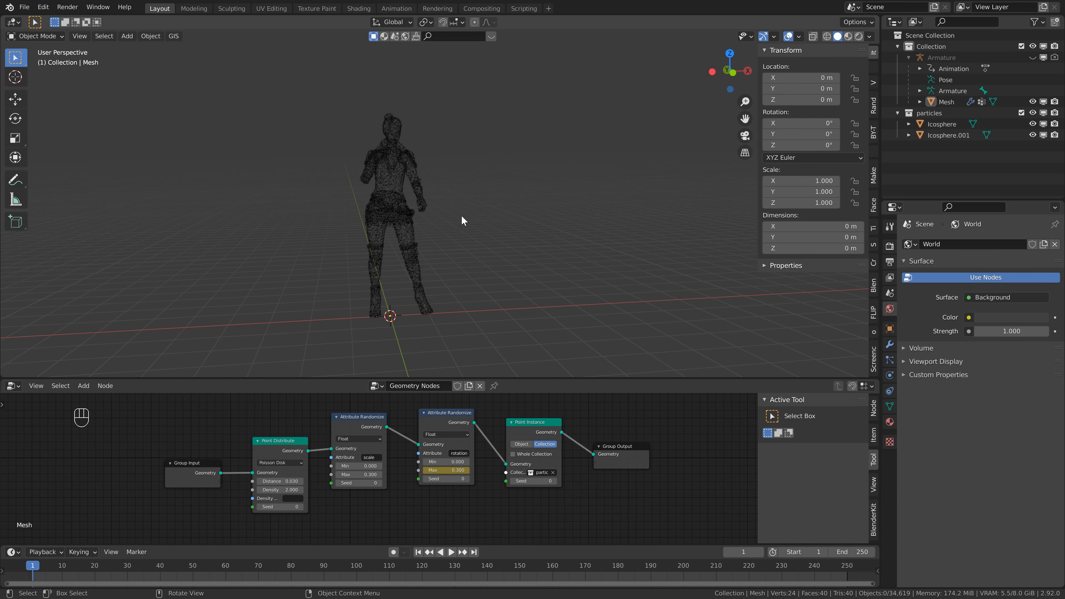
Add a torus mesh at the character's feet with a Minor Radius of 0.15 m
{"action": "key", "text": "shift+a"}
{"action": "mouse_move", "coordinate": [471, 213]}
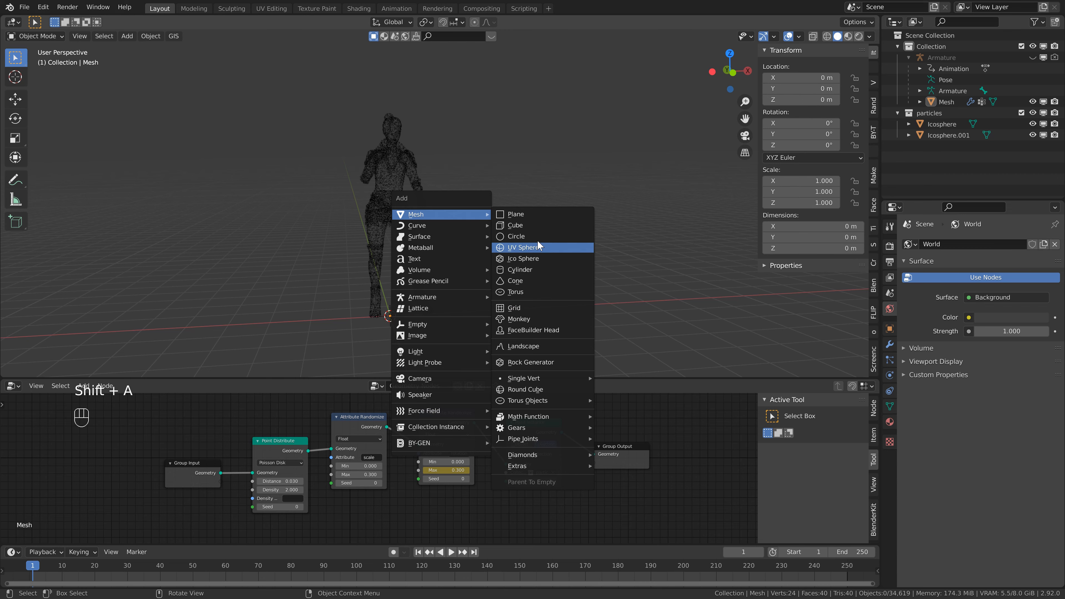
{"action": "left_click", "coordinate": [529, 293]}
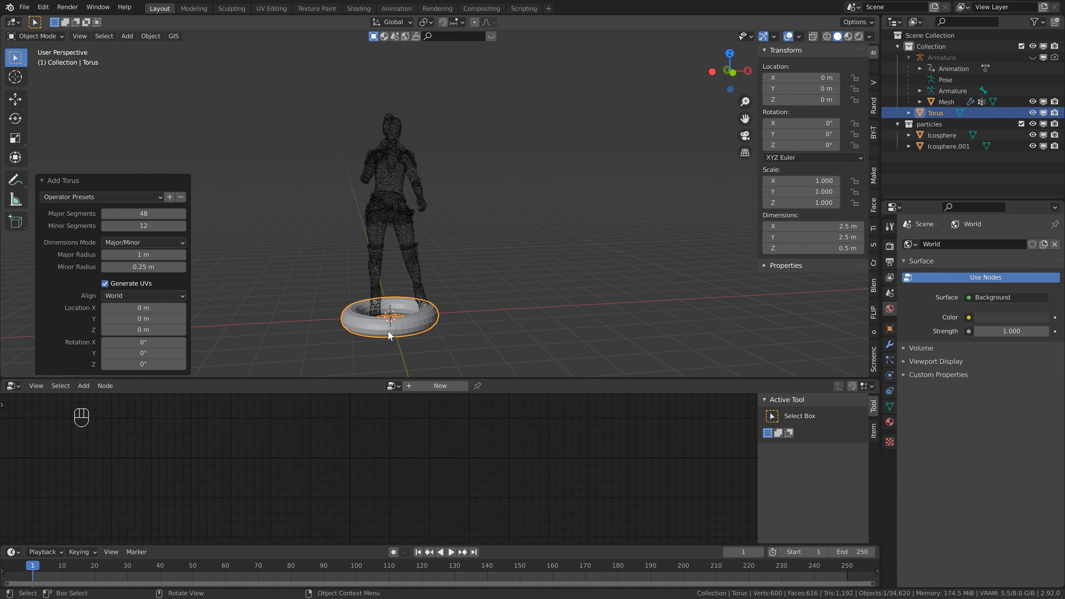
{"action": "left_click", "coordinate": [139, 266]}
{"action": "type", "text": ".15"}
{"action": "key", "text": "Return"}
{"action": "left_click", "coordinate": [443, 309]}
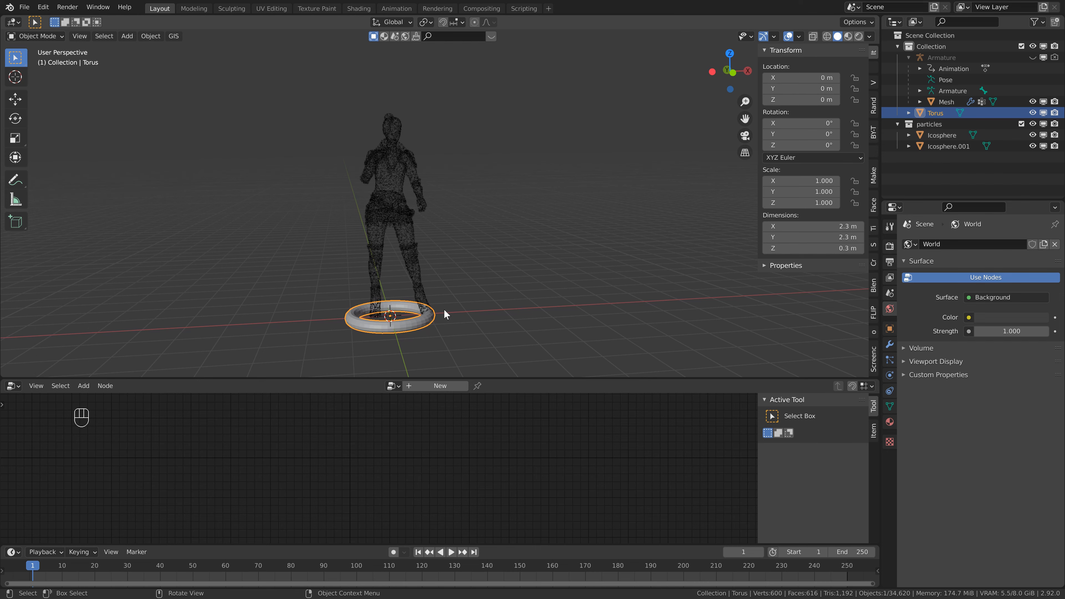
Scale the torus uniformly by 2.23 and raise it 3 m along the Z axis to the character's waist
{"action": "key", "text": "s"}
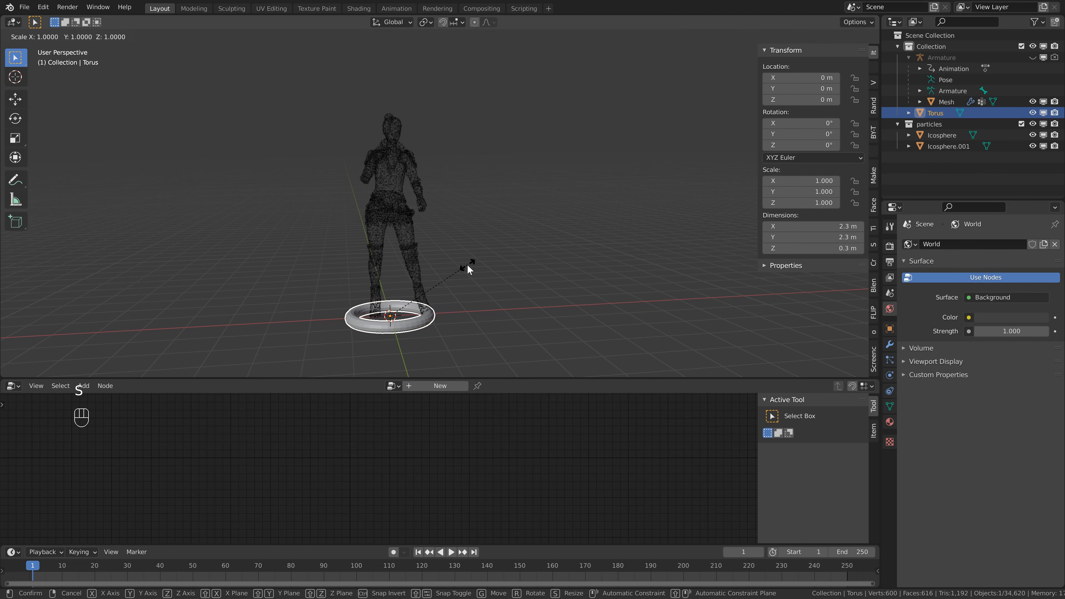
{"action": "type", "text": "2.23"}
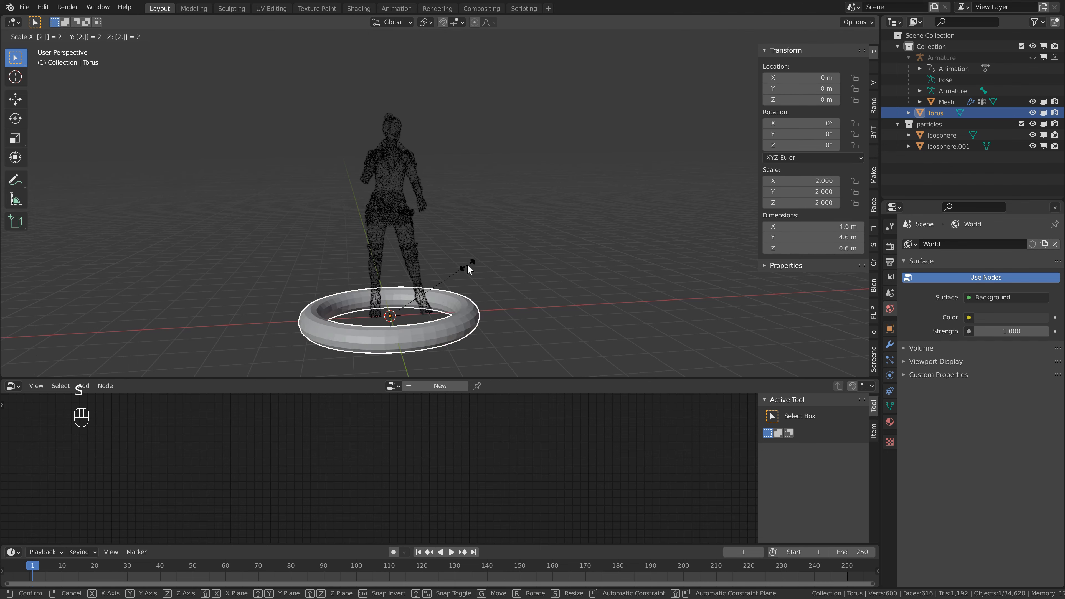
{"action": "key", "text": "Return"}
{"action": "key", "text": "g"}
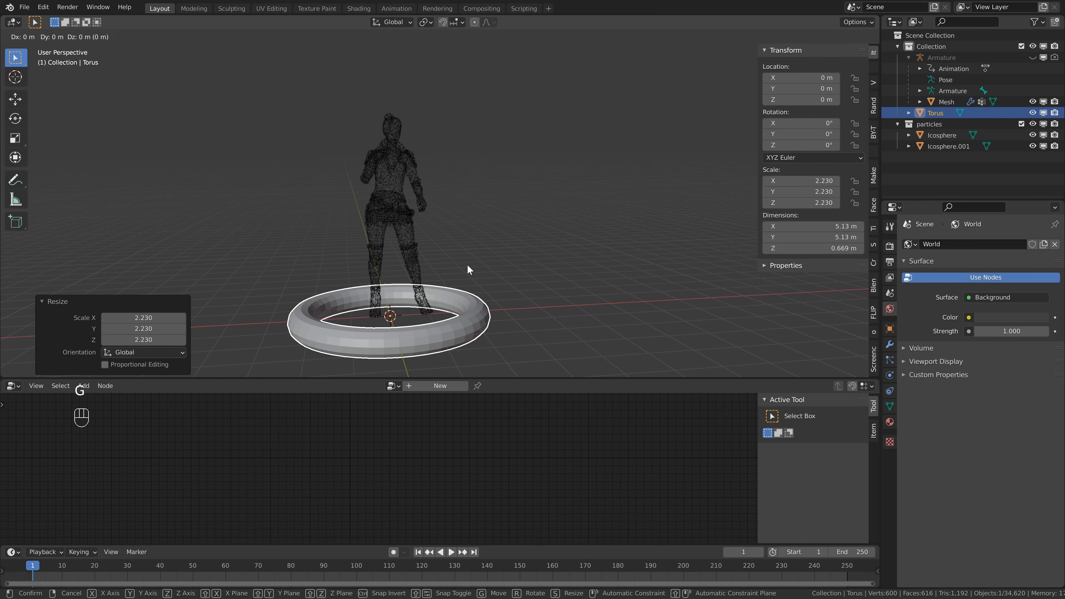
{"action": "type", "text": "z"}
{"action": "type", "text": "3"}
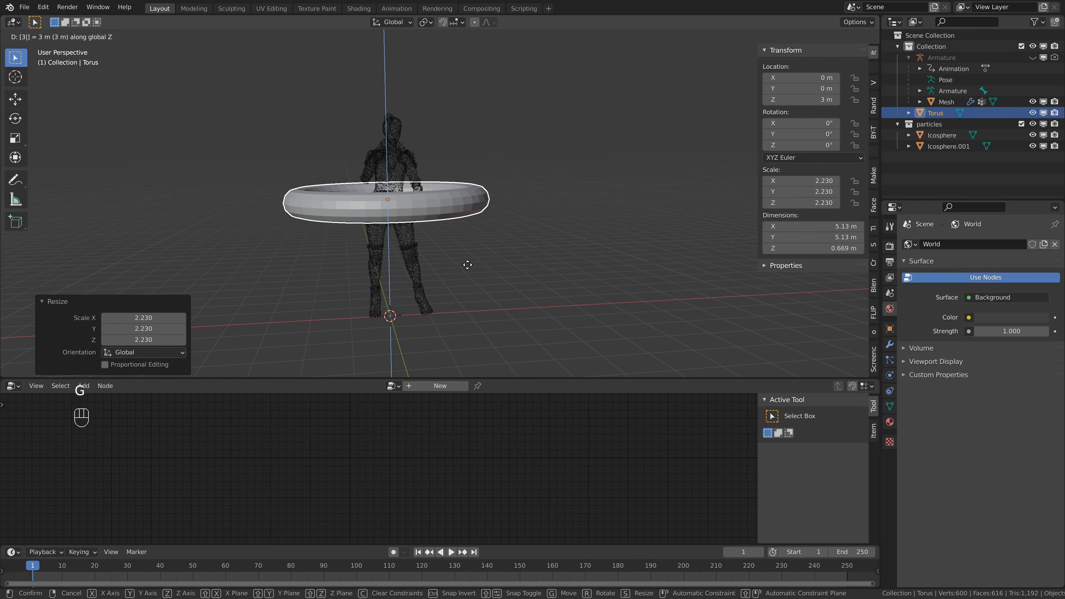
{"action": "key", "text": "Return"}
In front view, nudge the torus about 0.027 m along the X axis to center it on the character, and save the file
{"action": "key", "text": "KP_1"}
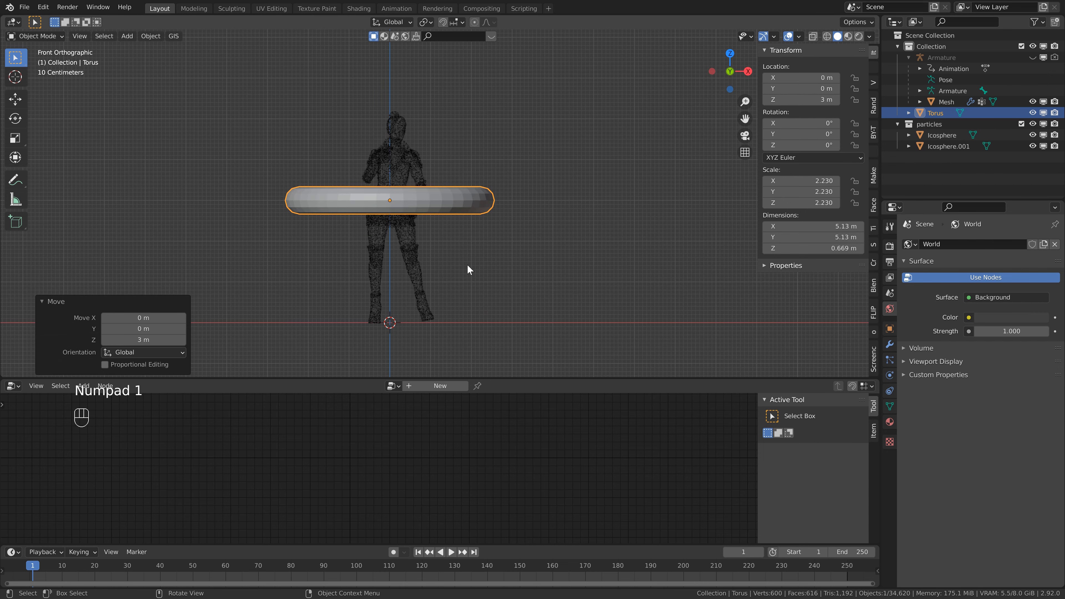
{"action": "scroll", "coordinate": [453, 257], "scroll_direction": "up", "scroll_amount": 3}
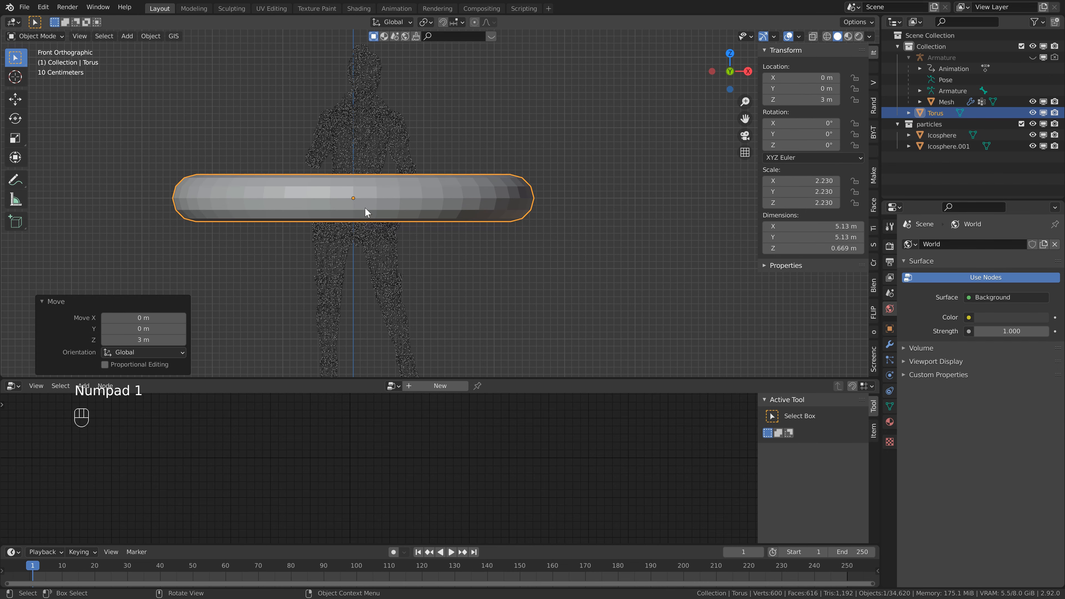
{"action": "scroll", "coordinate": [365, 213], "scroll_direction": "down", "scroll_amount": 1}
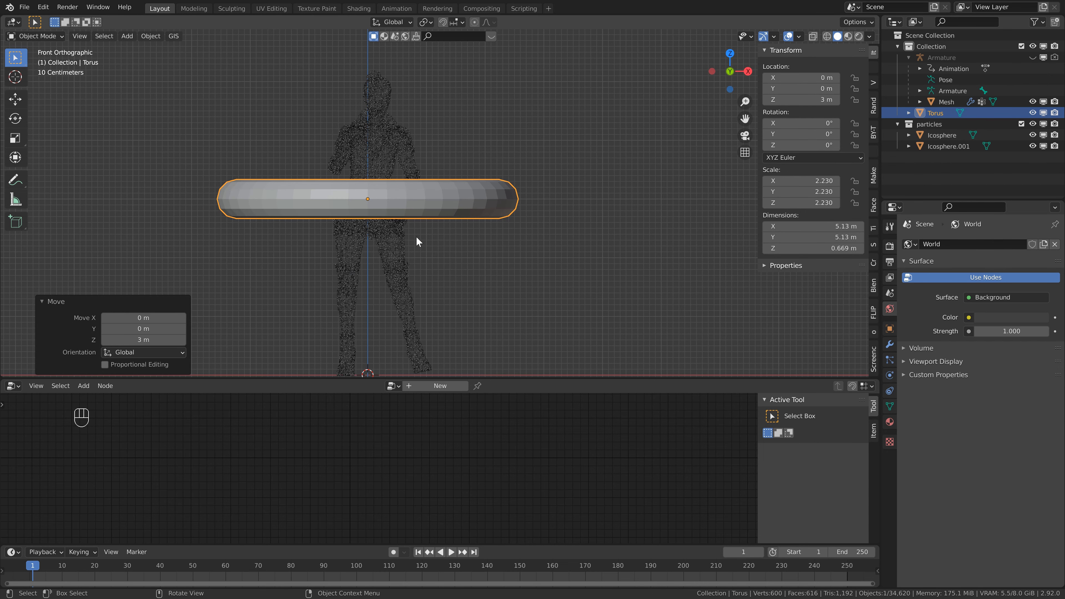
{"action": "key", "text": "g"}
{"action": "key", "text": "x"}
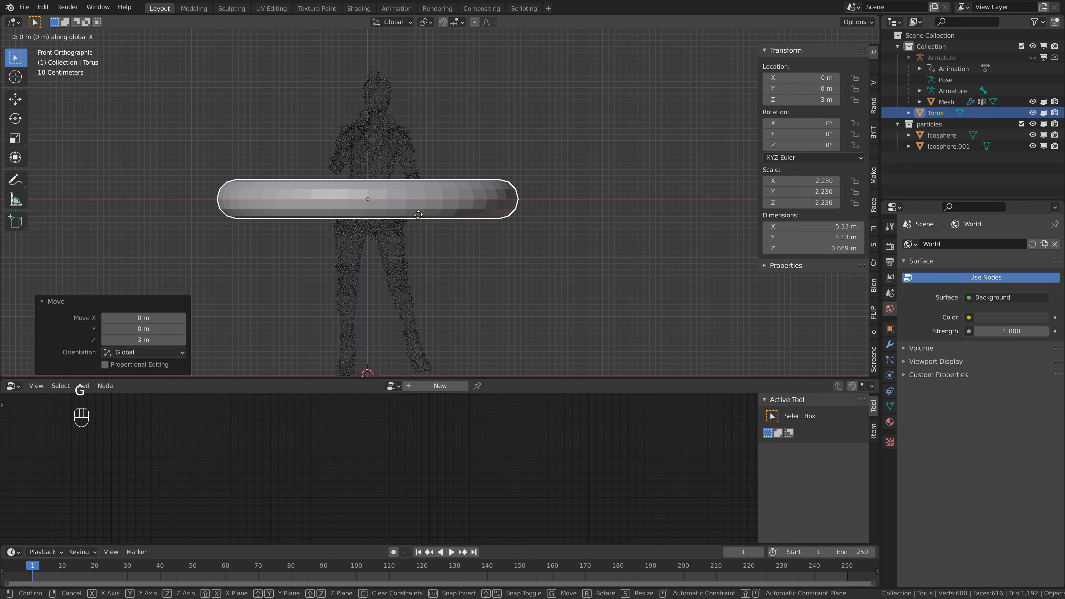
{"action": "key", "text": "shift"}
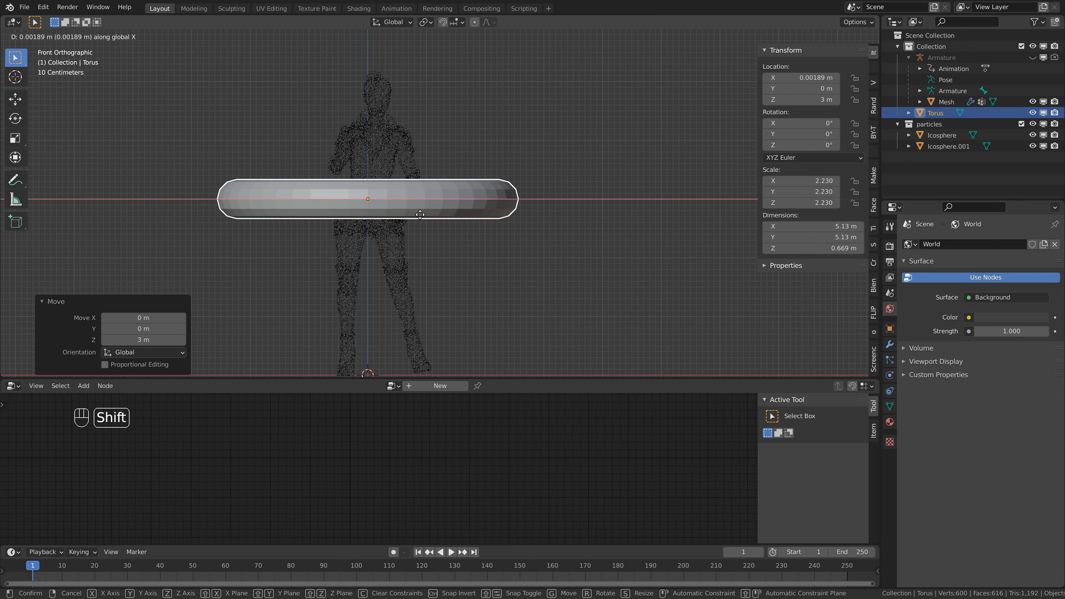
{"action": "left_click", "coordinate": [434, 216]}
{"action": "middle_click_drag", "start_coordinate": [465, 189], "coordinate": [459, 308]}
{"action": "key", "text": "ctrl+s"}
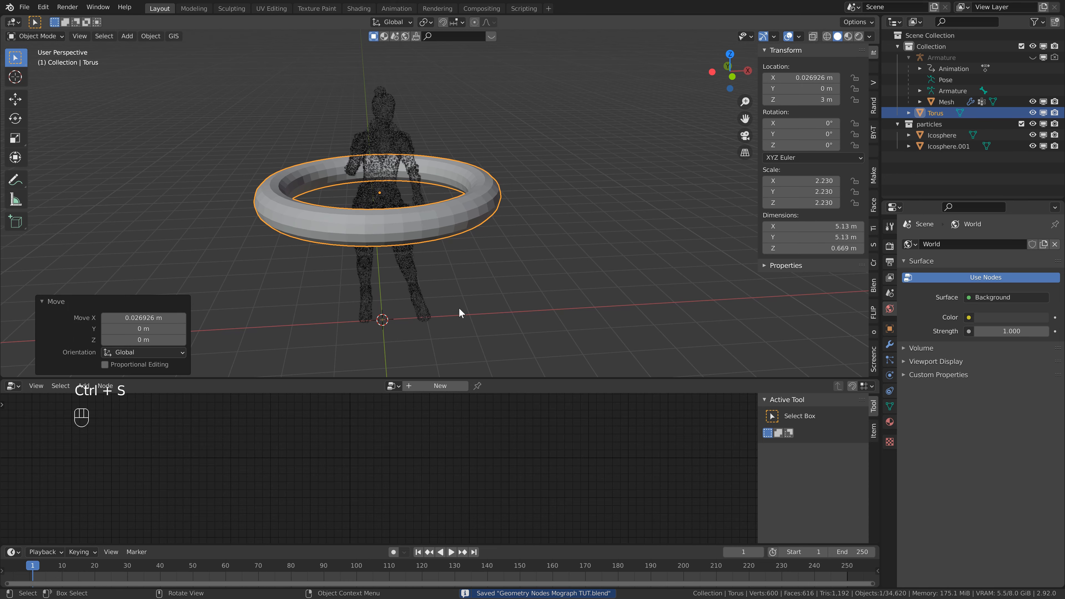
{"action": "key", "text": "space"}
{"action": "key", "text": "space"}
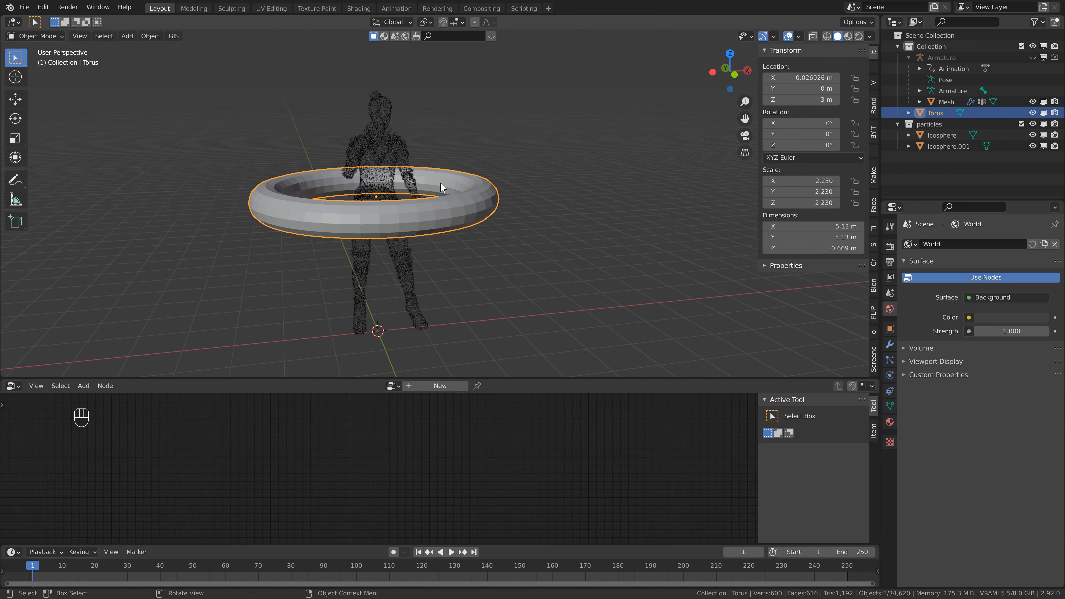
Enlarge the 3D viewport, then show the Armature and hide the Mesh to inspect the bones inside the torus
{"action": "left_click_drag", "start_coordinate": [554, 380], "coordinate": [549, 482]}
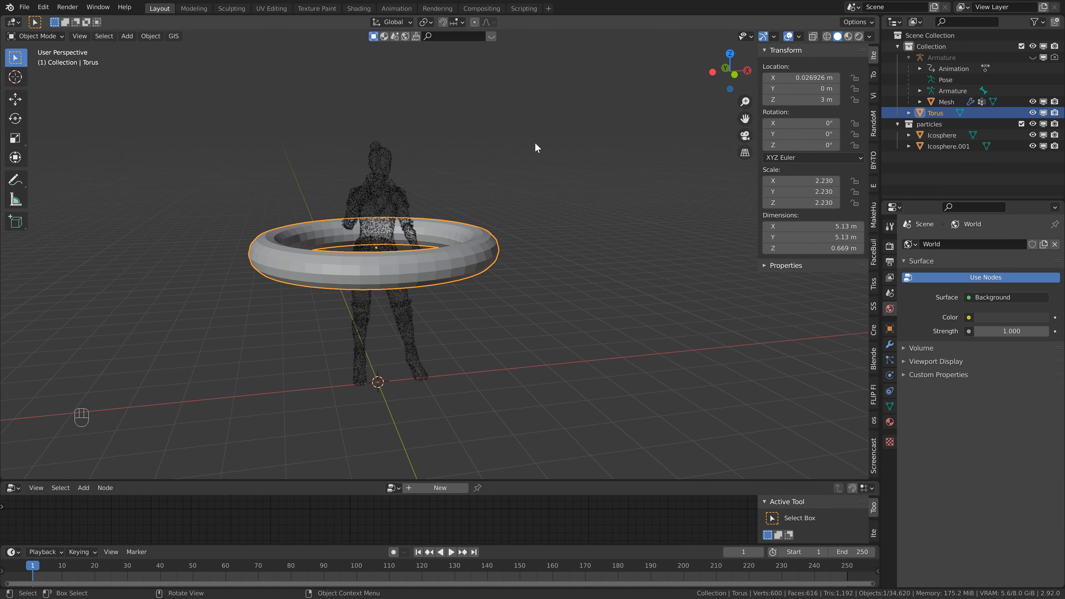
{"action": "left_click", "coordinate": [1032, 57]}
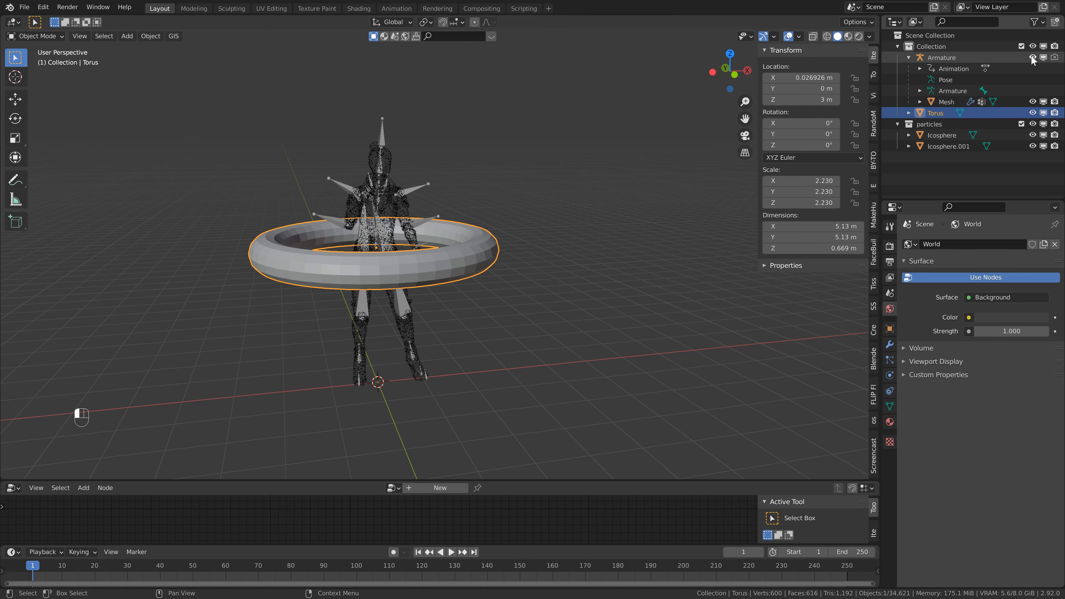
{"action": "left_click", "coordinate": [1032, 102]}
{"action": "scroll", "coordinate": [354, 219], "scroll_direction": "up", "scroll_amount": 5}
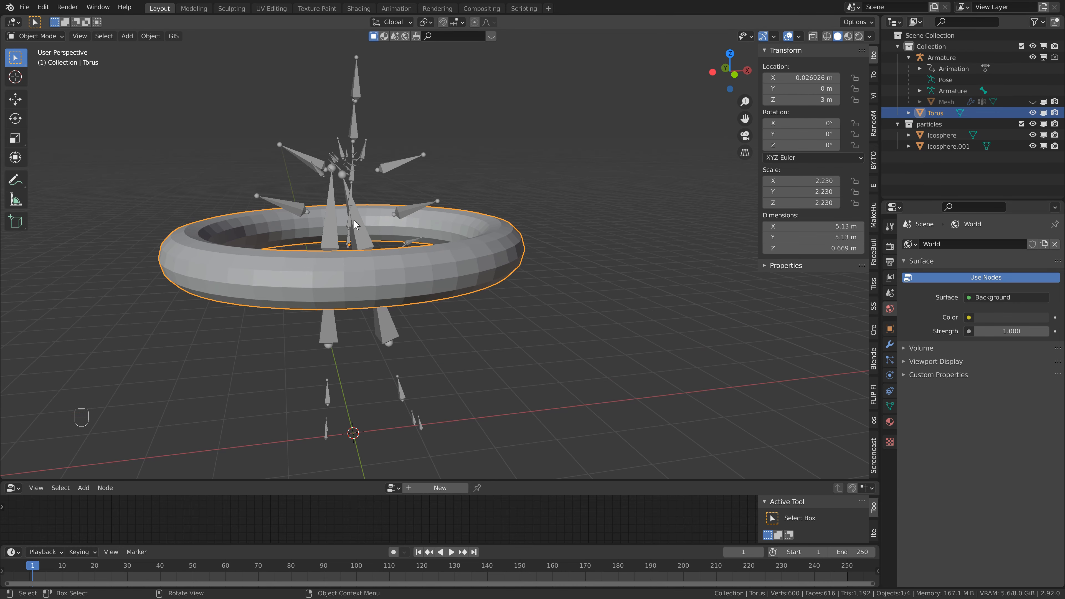
{"action": "middle_click_drag", "start_coordinate": [396, 194], "coordinate": [466, 267]}
{"action": "scroll", "coordinate": [396, 209], "scroll_direction": "up", "scroll_amount": 4}
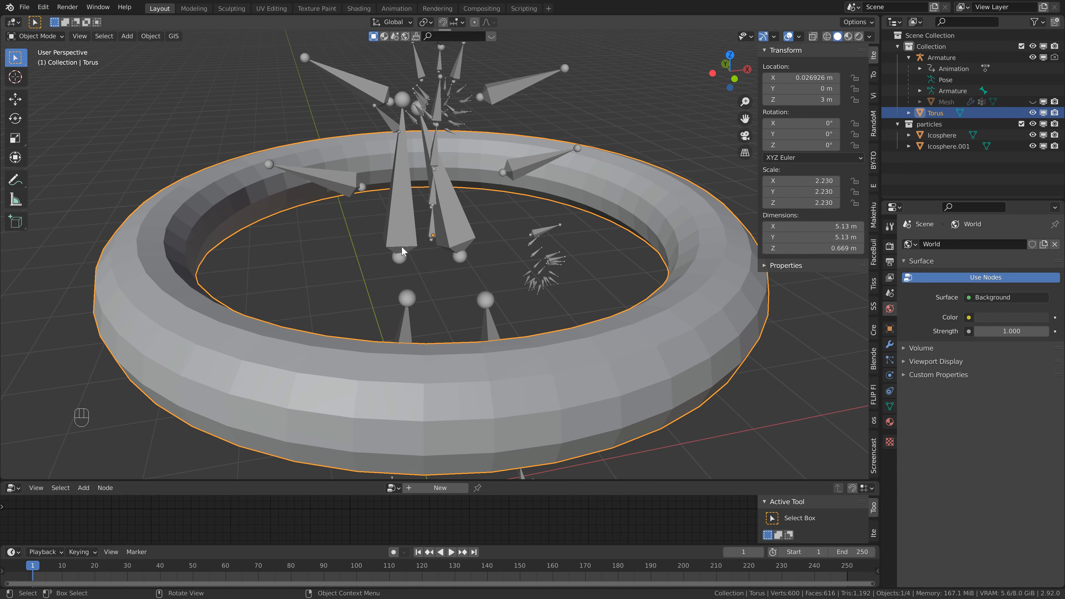
{"action": "middle_click_drag", "start_coordinate": [418, 236], "coordinate": [441, 240]}
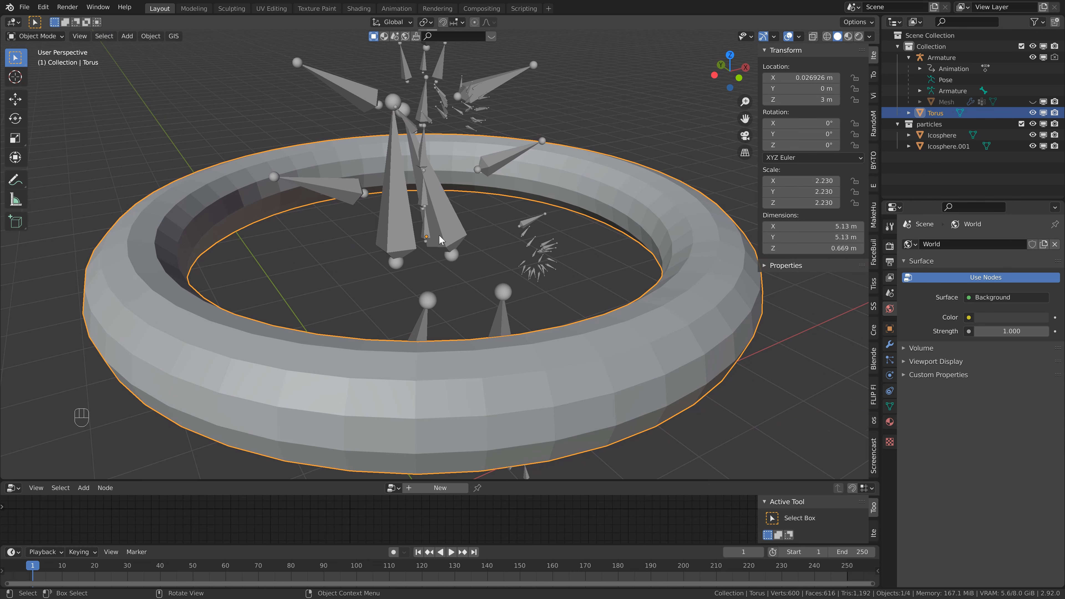
{"action": "scroll", "coordinate": [441, 240], "scroll_direction": "down", "scroll_amount": 2}
{"action": "scroll", "coordinate": [440, 240], "scroll_direction": "up", "scroll_amount": 2}
{"action": "scroll", "coordinate": [499, 252], "scroll_direction": "down", "scroll_amount": 2}
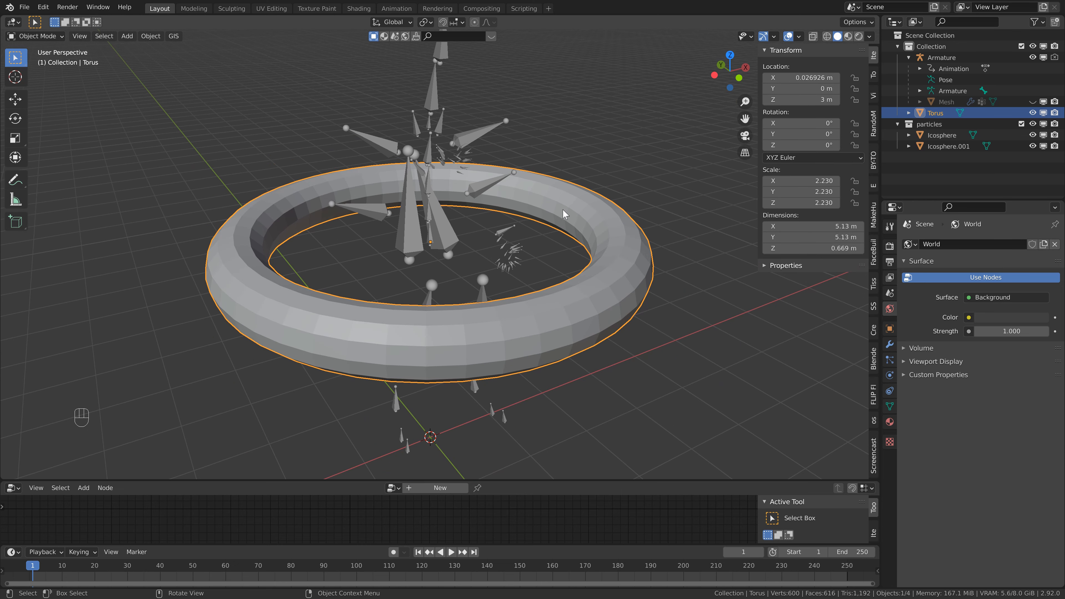
Parent the torus to the armature's Hips bone in Pose Mode, using the Bone parent type
{"action": "left_click", "coordinate": [412, 222], "text": "shift"}
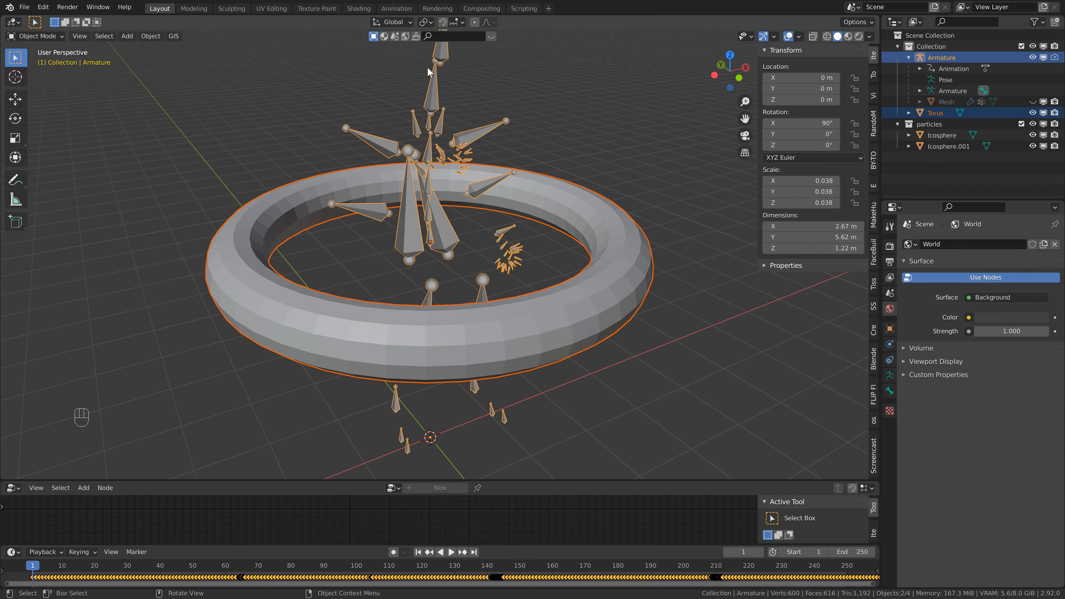
{"action": "left_click", "coordinate": [36, 34]}
{"action": "left_click", "coordinate": [43, 74]}
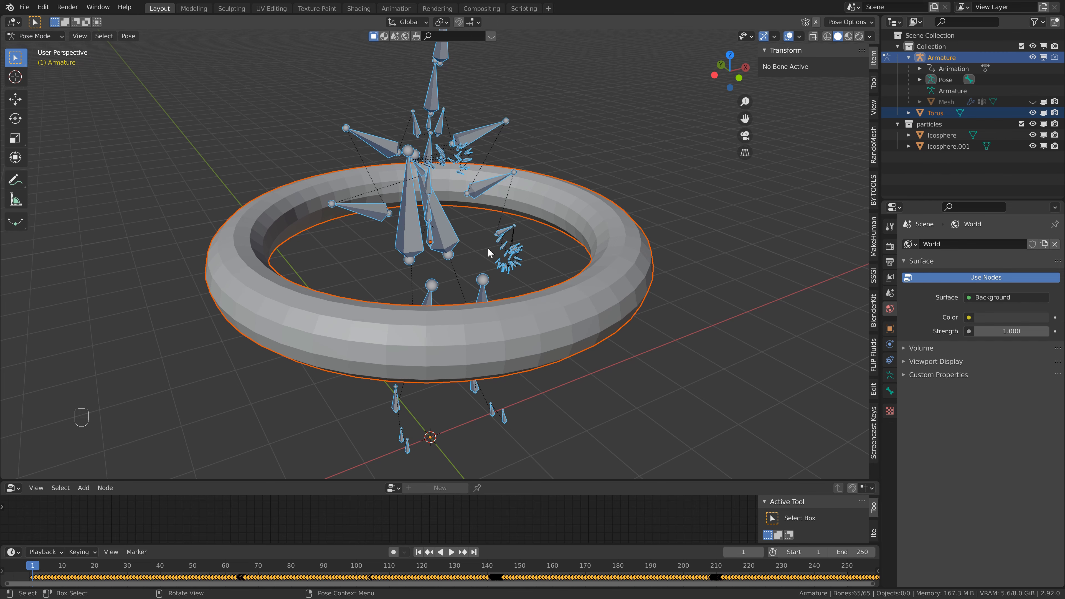
{"action": "left_click", "coordinate": [432, 239]}
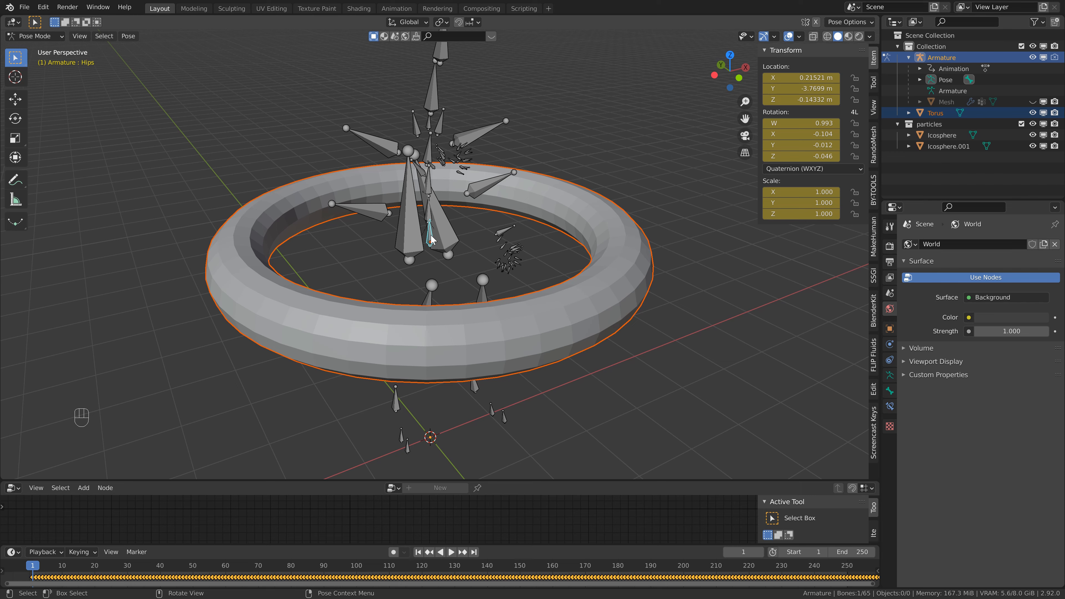
{"action": "key", "text": "ctrl"}
{"action": "key", "text": "ctrl+p"}
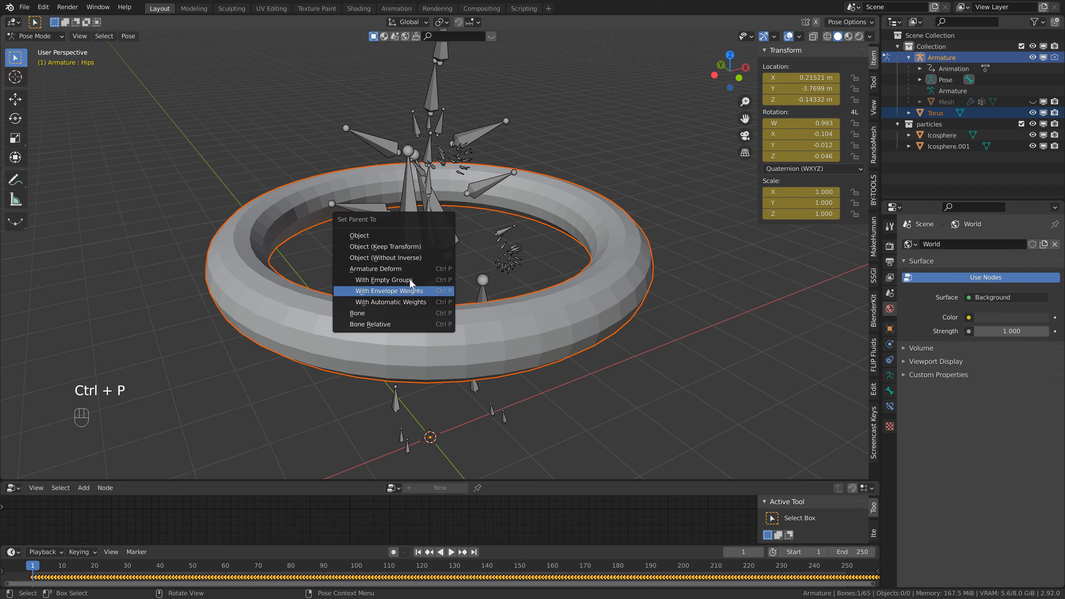
{"action": "left_click", "coordinate": [399, 311]}
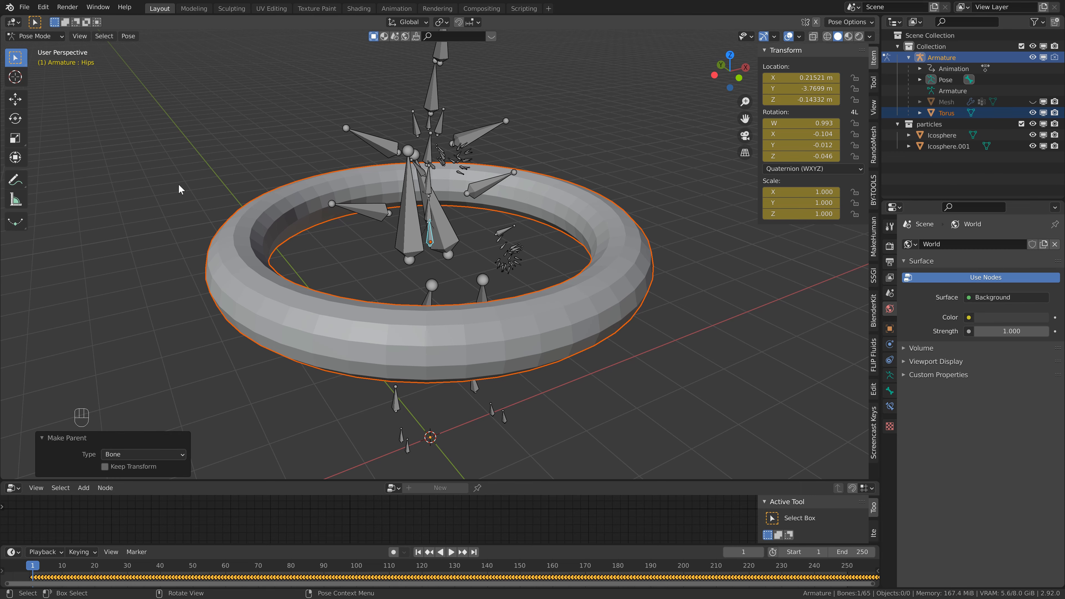
Return to Object Mode with nothing selected, hide the Armature and show the character Mesh again
{"action": "left_click", "coordinate": [10, 36]}
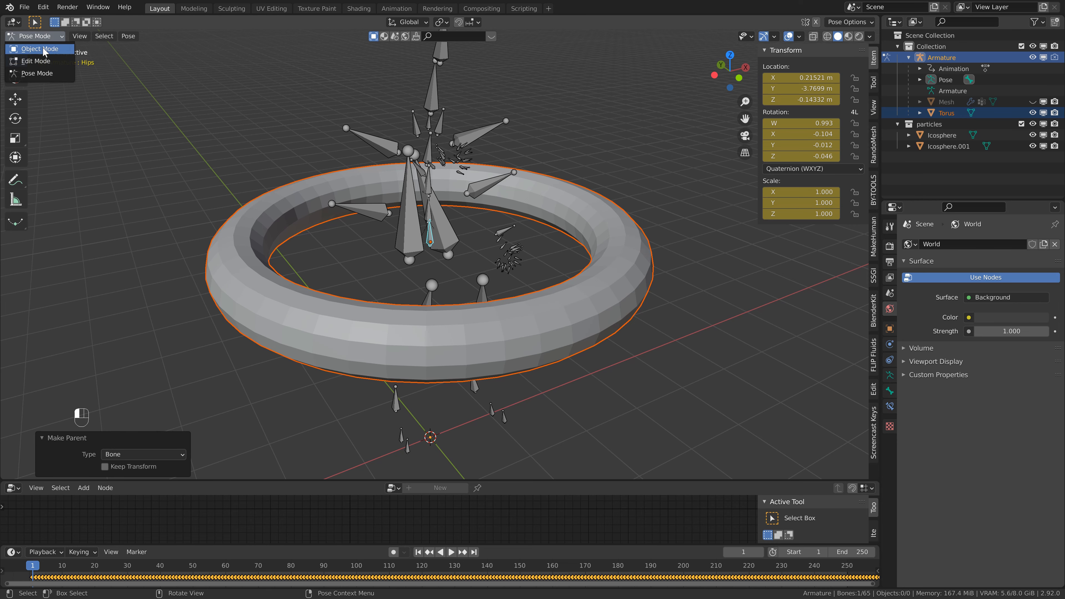
{"action": "left_click", "coordinate": [44, 51]}
{"action": "left_click", "coordinate": [583, 155]}
{"action": "scroll", "coordinate": [583, 155], "scroll_direction": "down", "scroll_amount": 3}
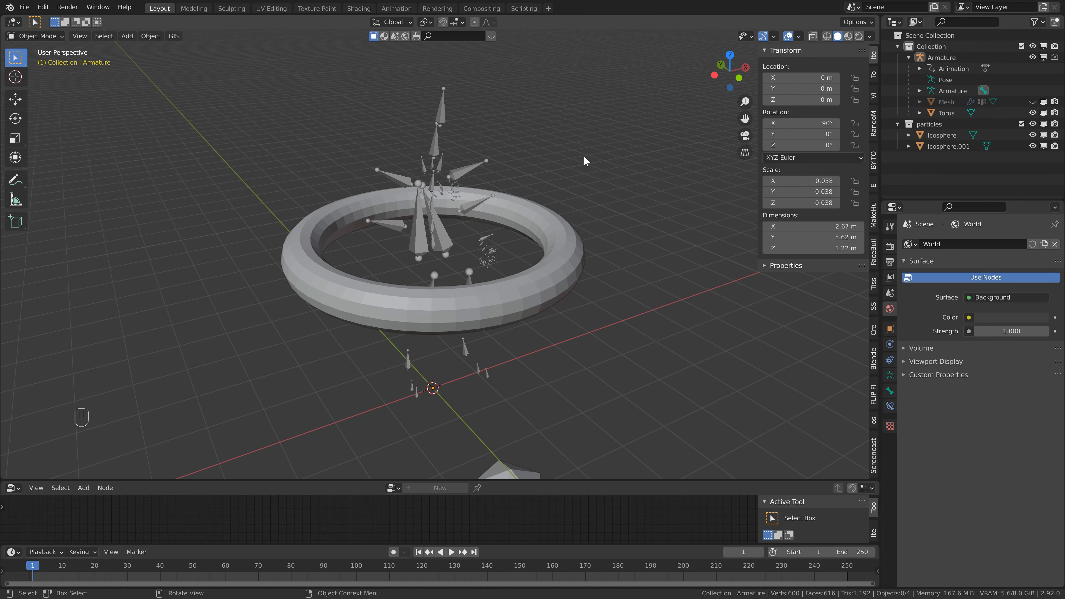
{"action": "left_click", "coordinate": [1035, 57]}
{"action": "left_click", "coordinate": [1033, 101]}
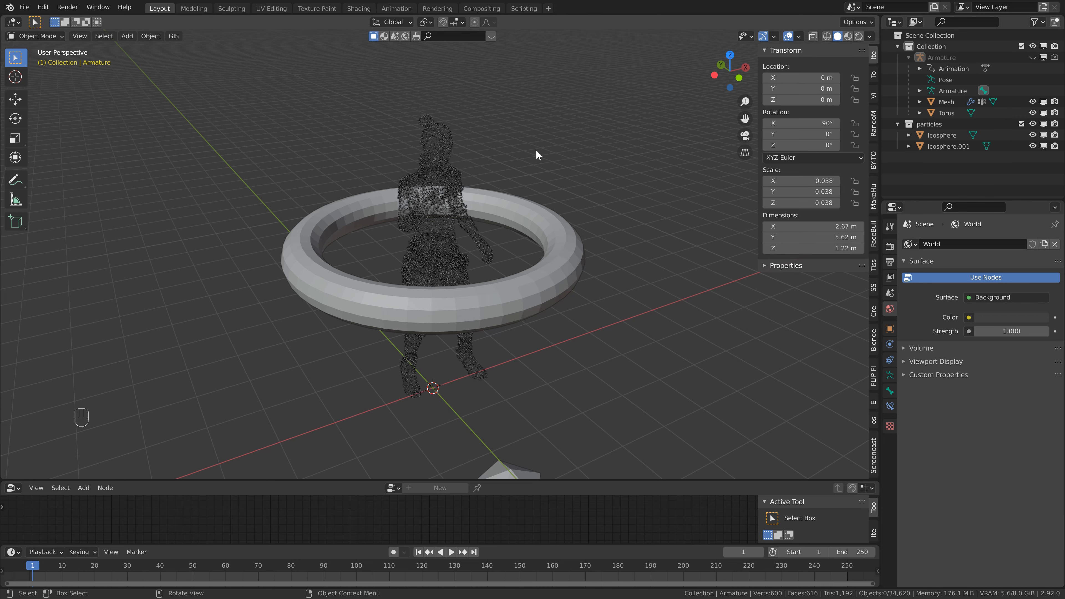
Play the animation to check how the torus follows the hips, saving the file and ending back at frame 1
{"action": "key", "text": "space"}
{"action": "scroll", "coordinate": [534, 162], "scroll_direction": "down", "scroll_amount": 2}
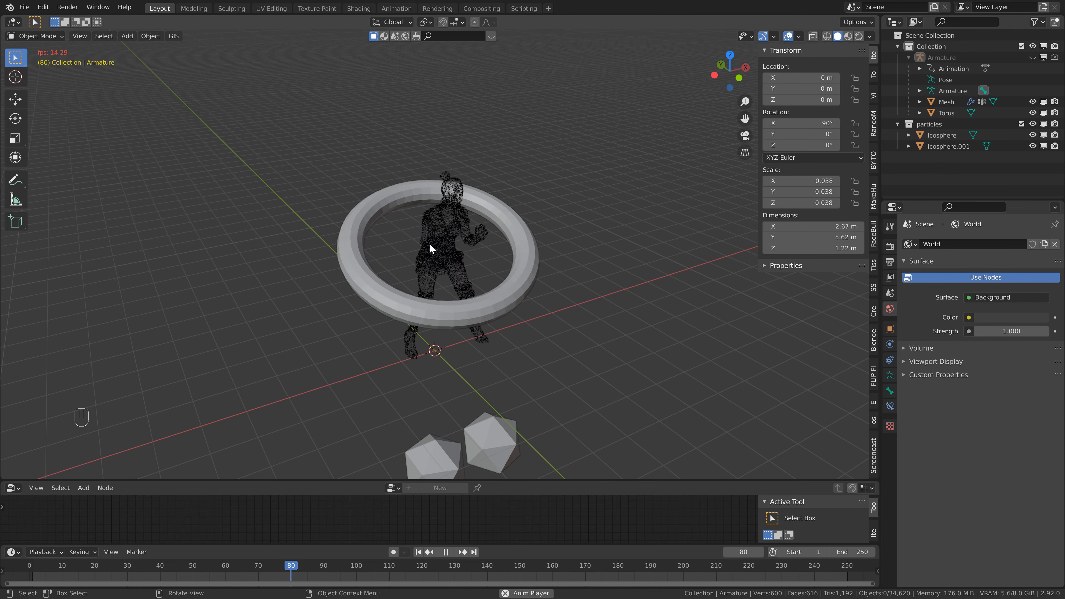
{"action": "key", "text": "ctrl+s"}
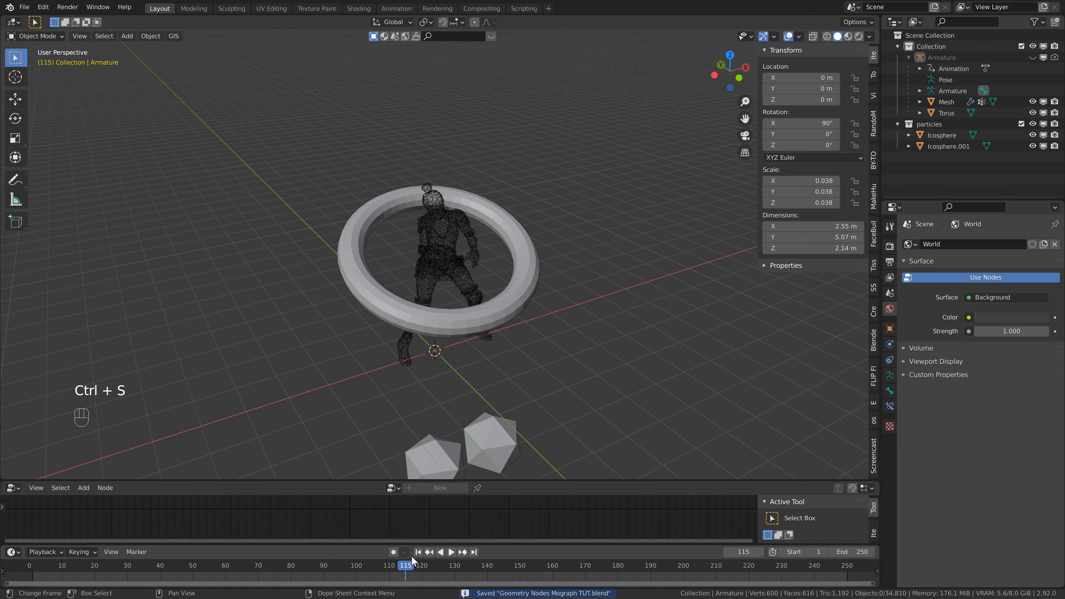
{"action": "key", "text": "Escape"}
Insert a single keyframe on the torus's Z rotation at frame 1 with the value 0°
{"action": "middle_click_drag", "start_coordinate": [470, 276], "coordinate": [487, 248], "text": "shift"}
{"action": "middle_click_drag", "start_coordinate": [487, 248], "coordinate": [477, 270]}
{"action": "scroll", "coordinate": [492, 251], "scroll_direction": "up", "scroll_amount": 1}
{"action": "left_click", "coordinate": [514, 240]}
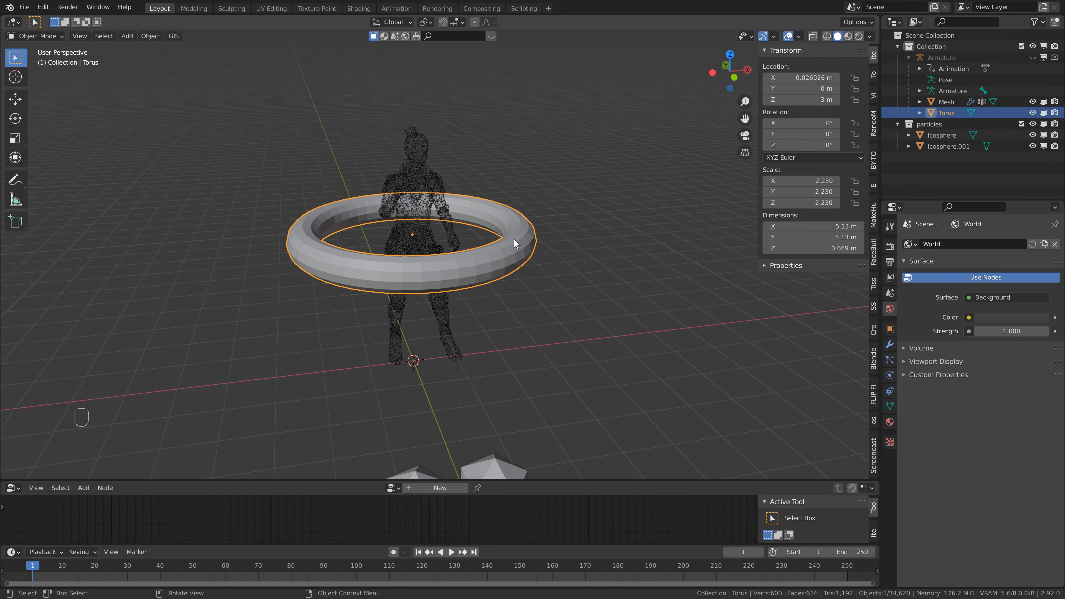
{"action": "key", "text": "n"}
{"action": "key", "text": "n"}
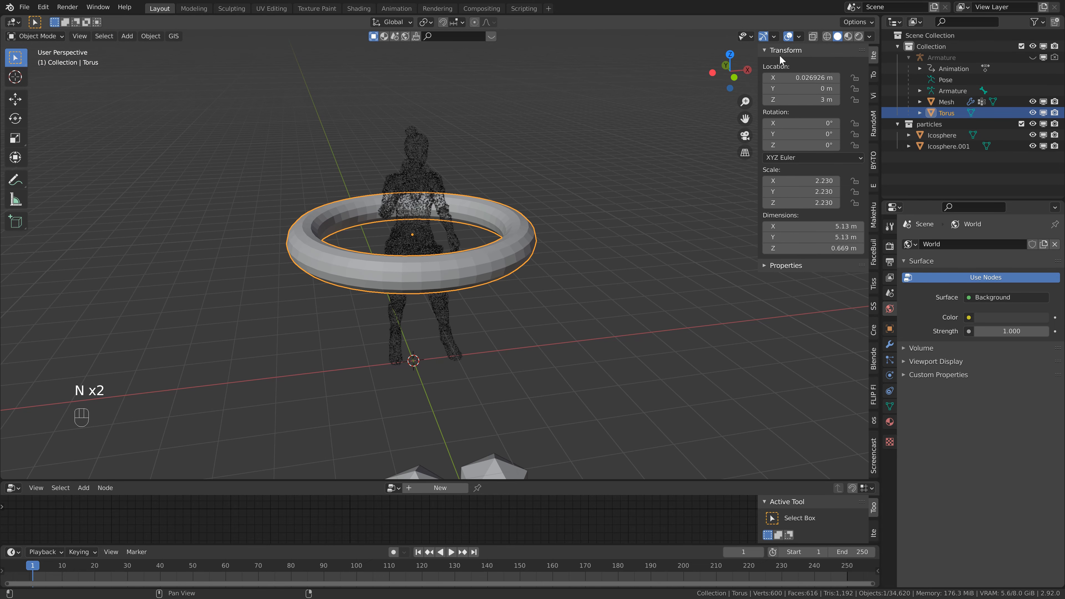
{"action": "right_click", "coordinate": [805, 144]}
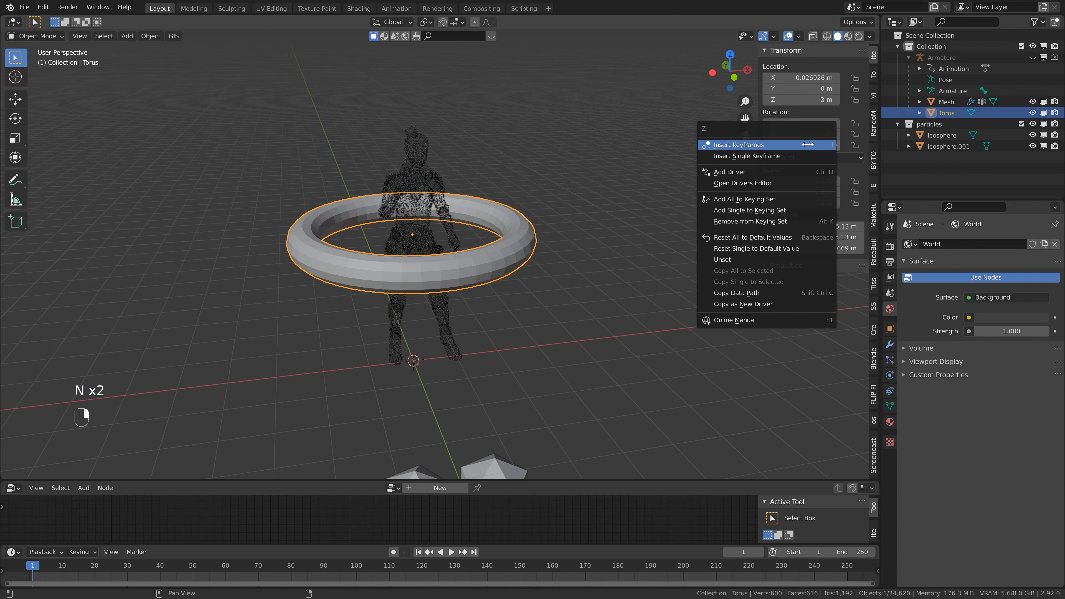
{"action": "left_click", "coordinate": [805, 154]}
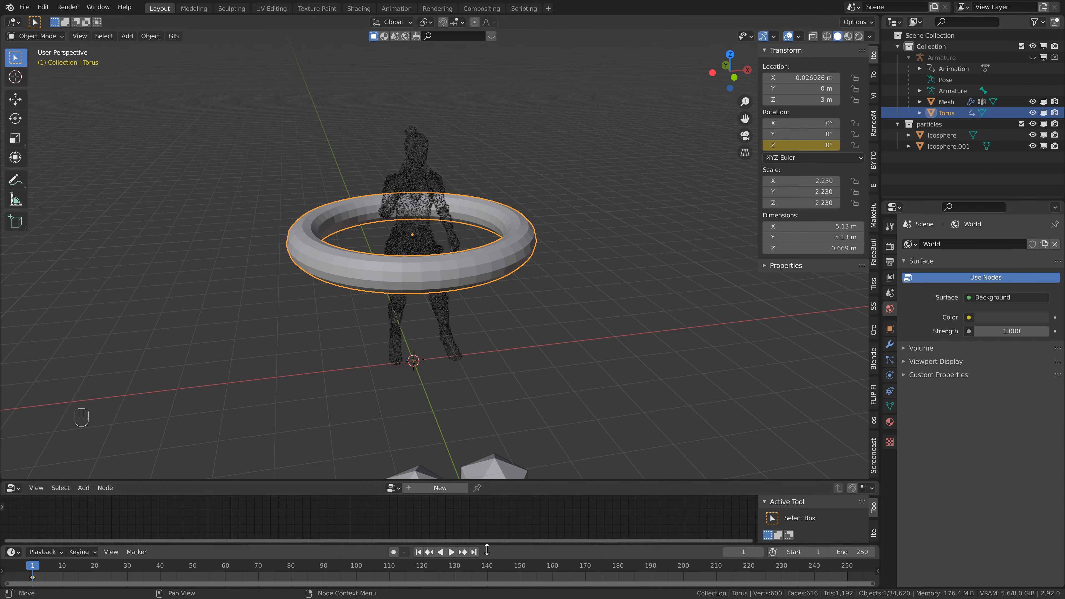
At frame 250, set the torus's Z rotation to 2500° and keyframe that value
{"action": "left_click", "coordinate": [475, 552]}
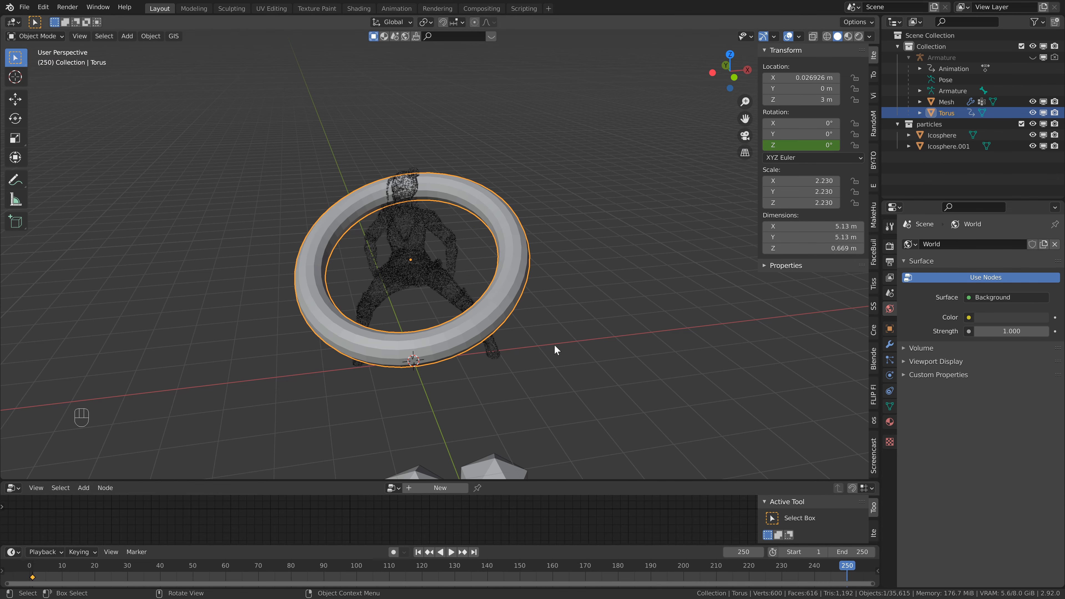
{"action": "left_click", "coordinate": [811, 146]}
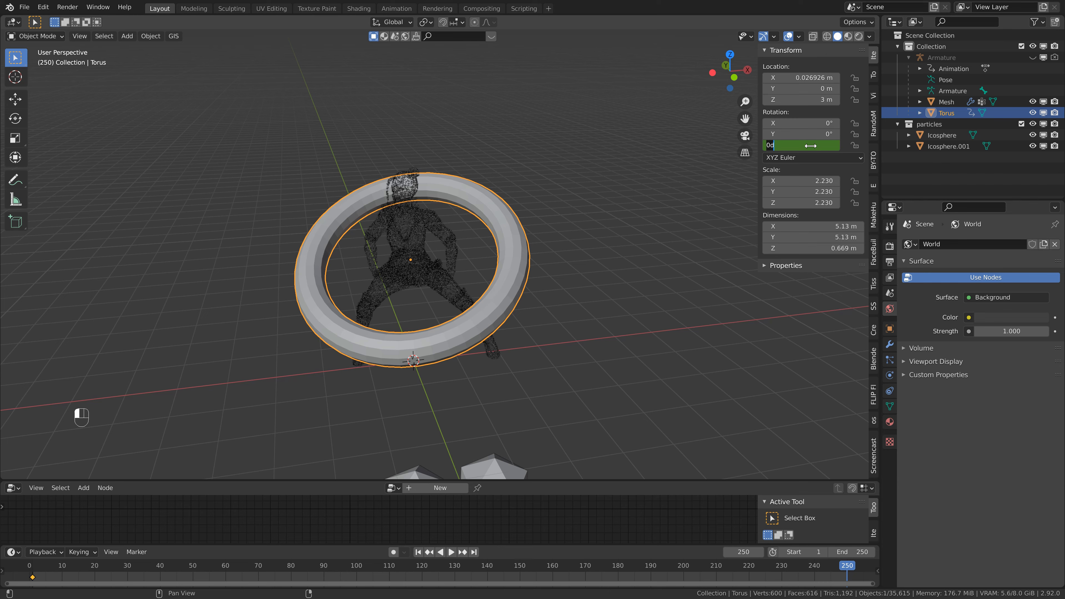
{"action": "type", "text": "2500"}
{"action": "key", "text": "Return"}
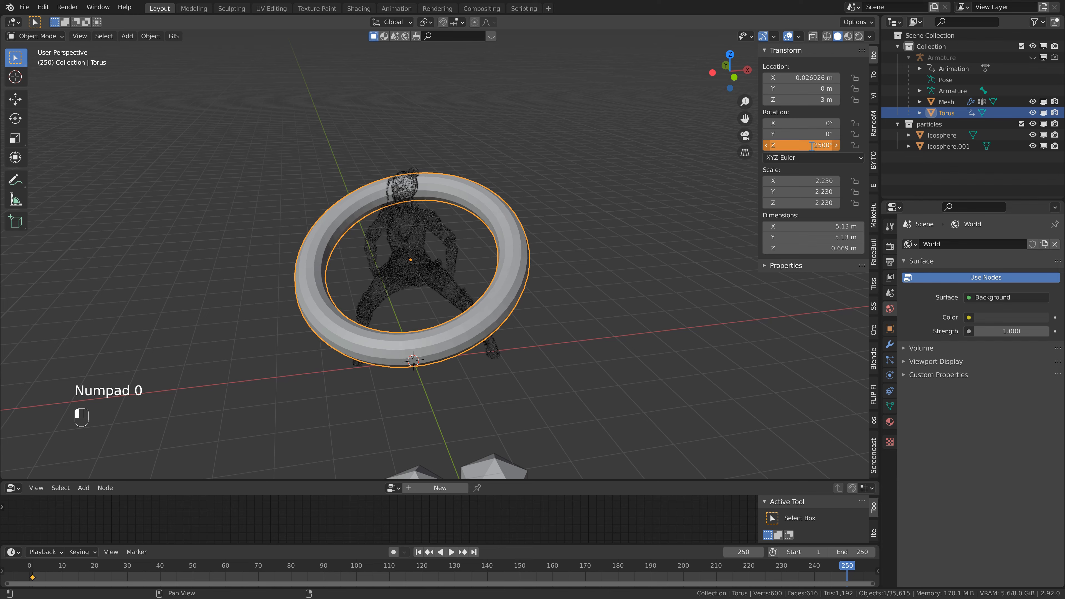
{"action": "right_click", "coordinate": [811, 145]}
{"action": "left_click", "coordinate": [812, 145]}
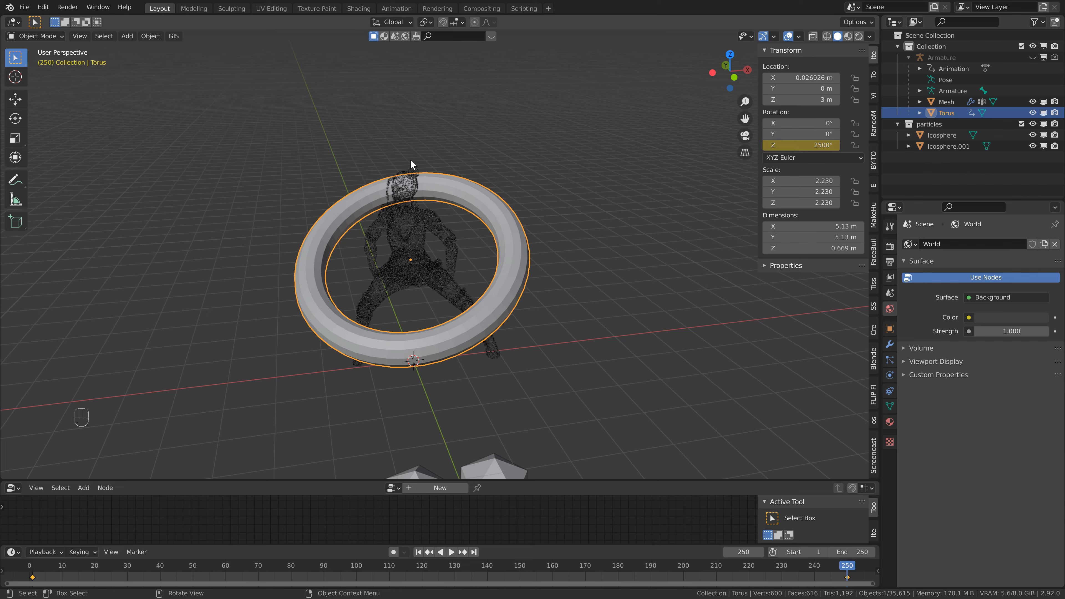
Set the torus's rotation keyframes to linear interpolation and compare the curve with the eased one in the Graph Editor
{"action": "key", "text": "t"}
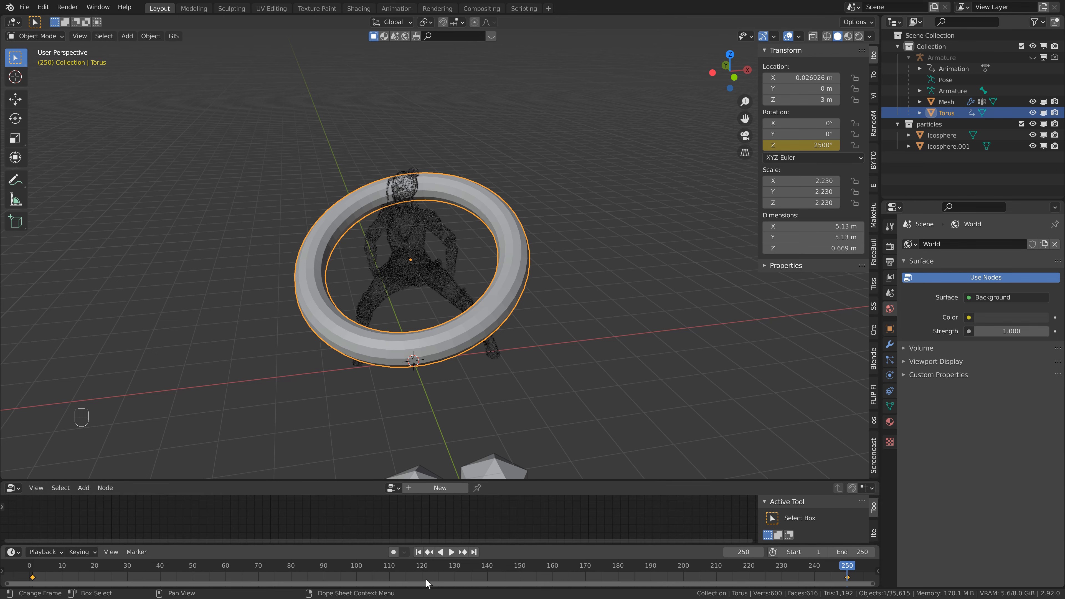
{"action": "key", "text": "t"}
{"action": "left_click", "coordinate": [233, 530]}
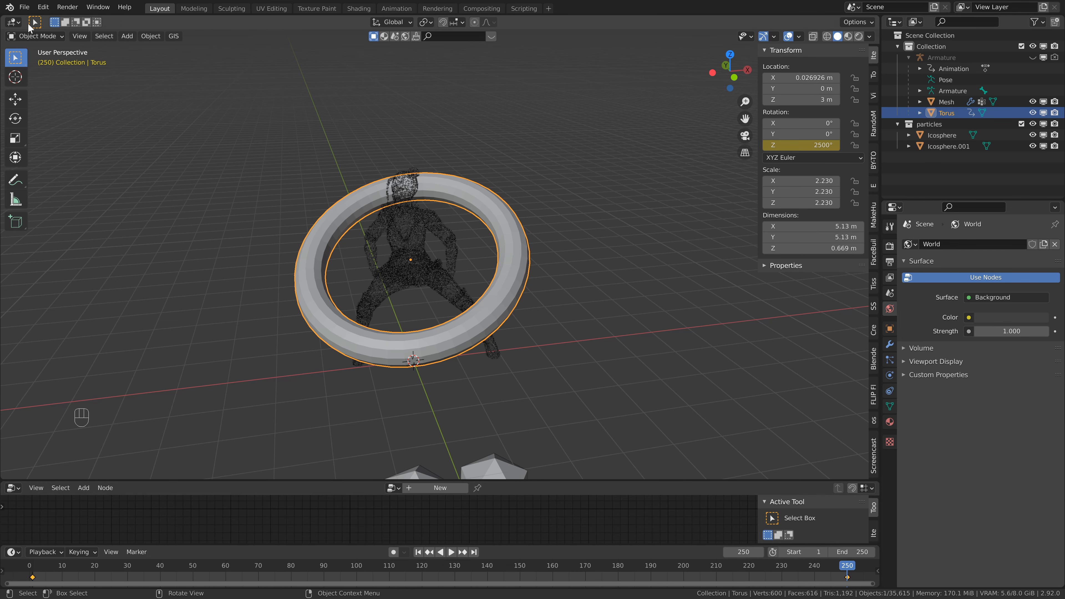
{"action": "left_click", "coordinate": [13, 22]}
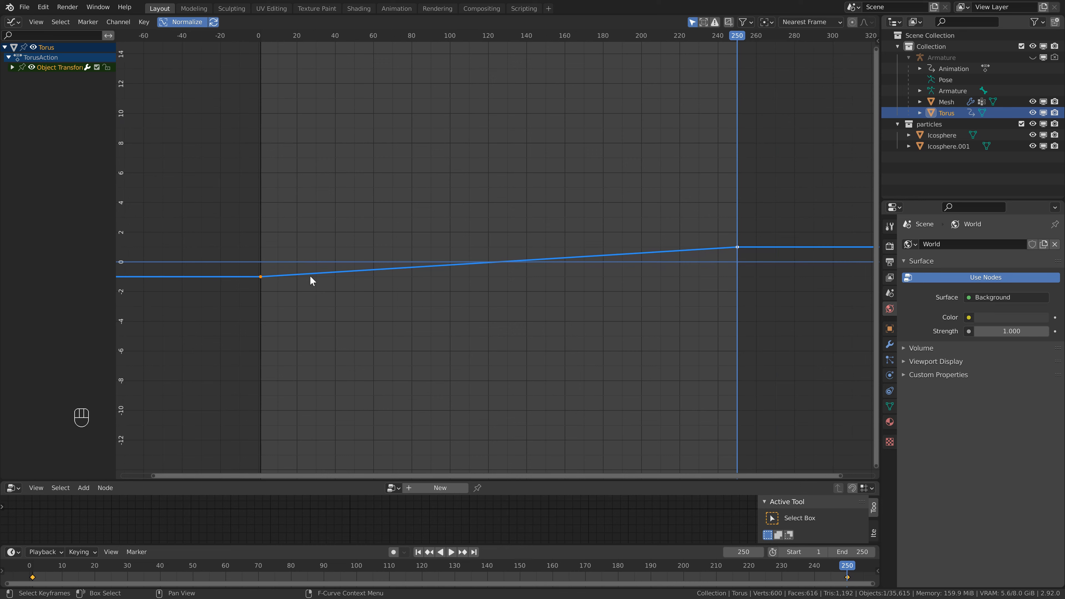
{"action": "key", "text": "ctrl+z"}
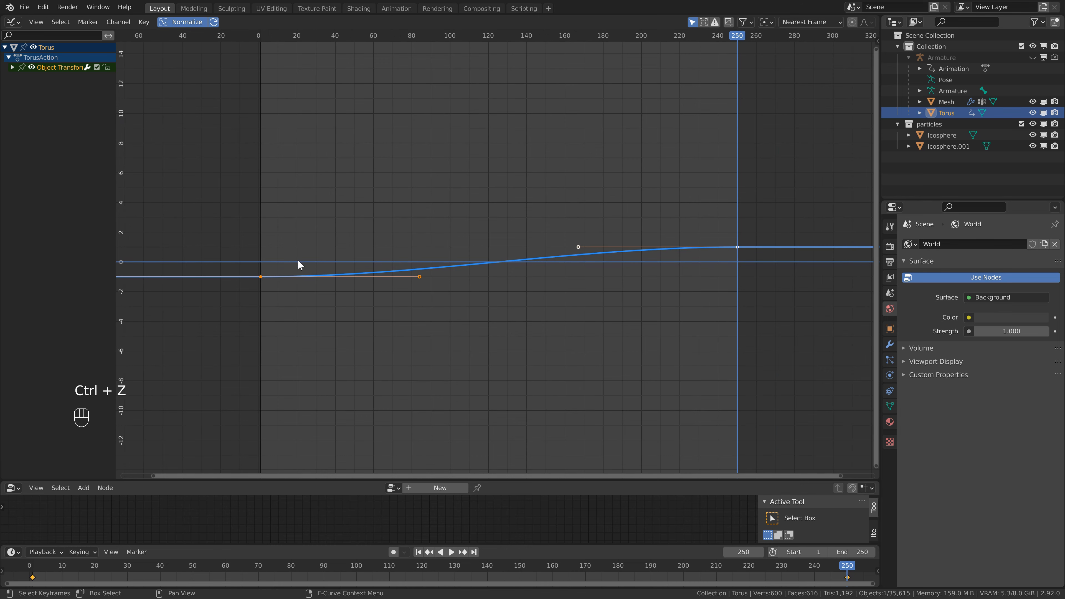
{"action": "key", "text": "ctrl+shift+z"}
Switch the Graph Editor area back to the 3D Viewport, return to frame 1 and save the file
{"action": "left_click", "coordinate": [13, 22]}
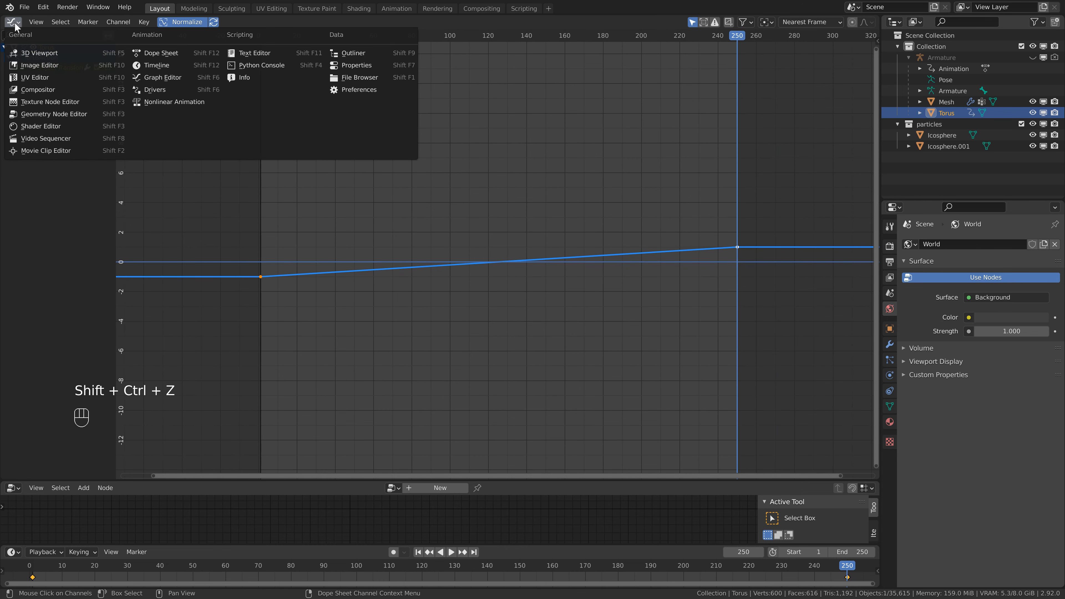
{"action": "left_click", "coordinate": [25, 55]}
{"action": "key", "text": "shift+Left"}
{"action": "key", "text": "ctrl+s"}
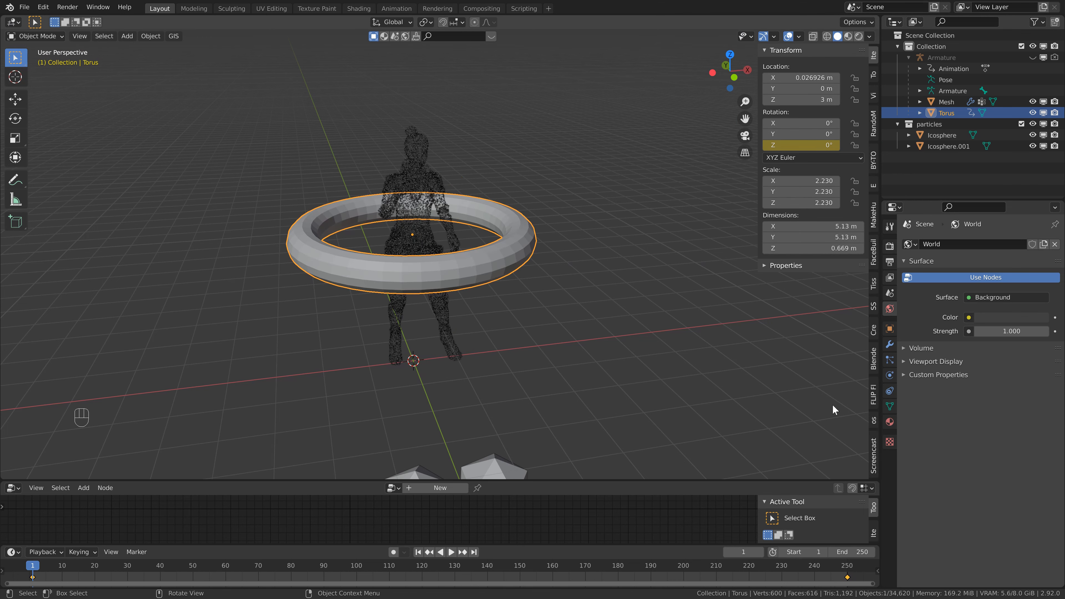
Create two new materials on the torus, each in its own material slot
{"action": "left_click", "coordinate": [890, 421]}
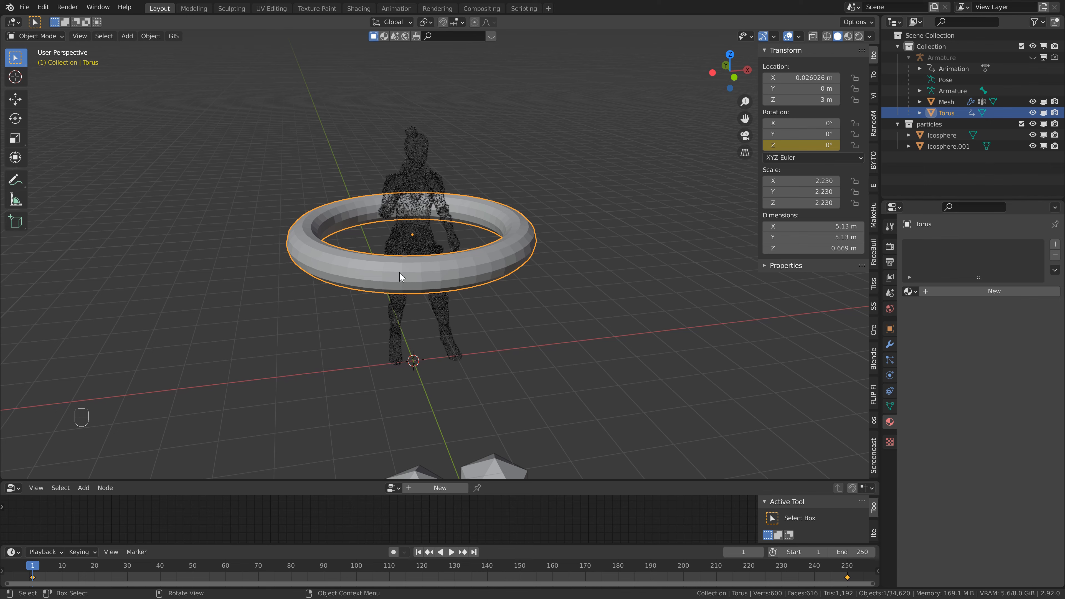
{"action": "left_click", "coordinate": [997, 292]}
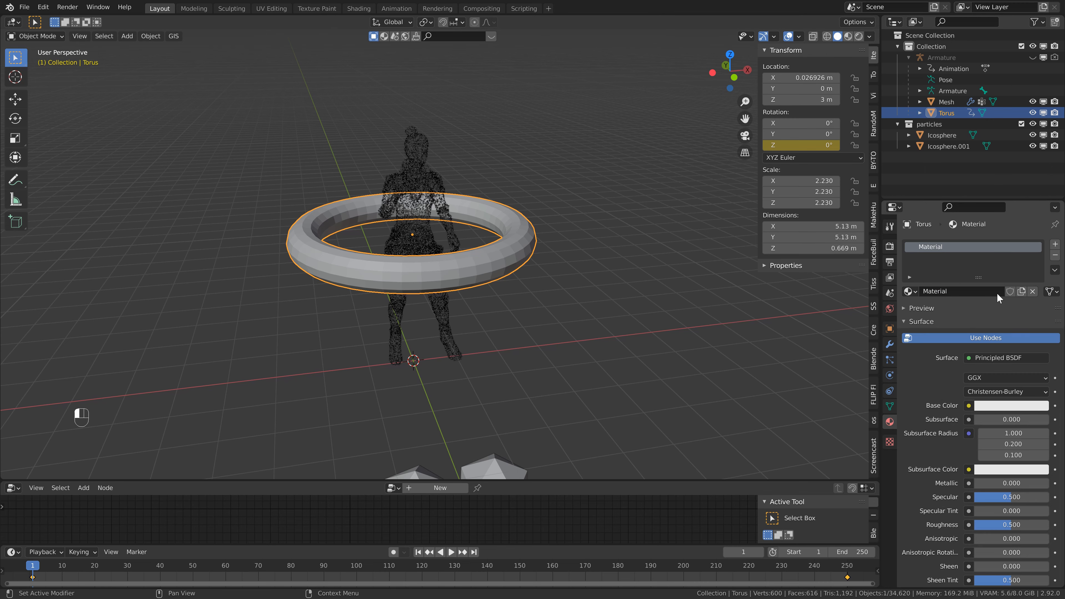
{"action": "left_click", "coordinate": [1055, 244]}
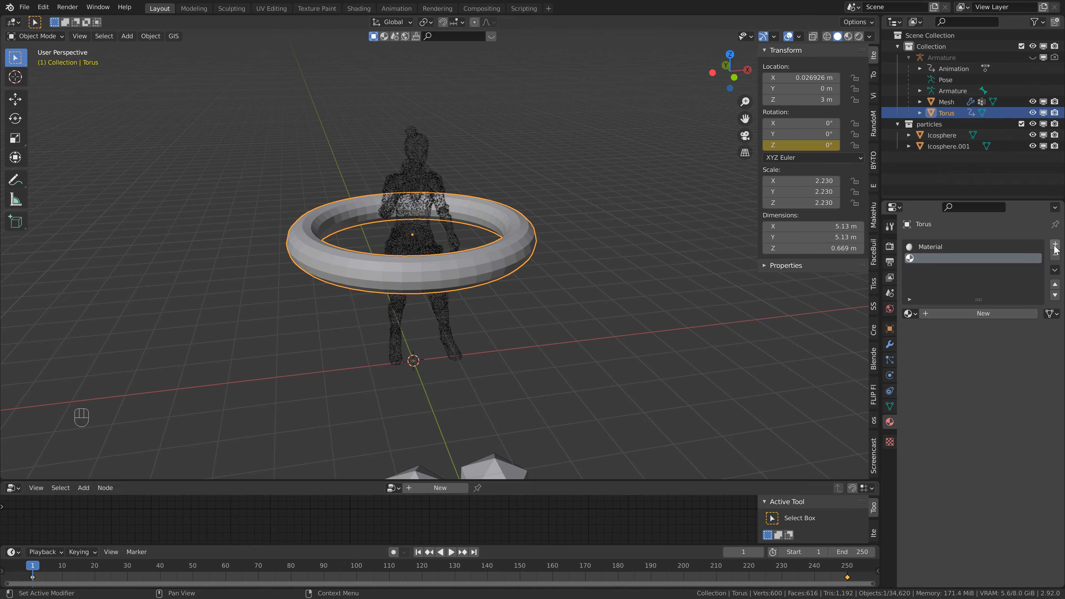
{"action": "left_click", "coordinate": [960, 313]}
In Edit Mode, select one face loop around the front of the torus tube and assign the second material, Material.001, to it
{"action": "key", "text": "Tab"}
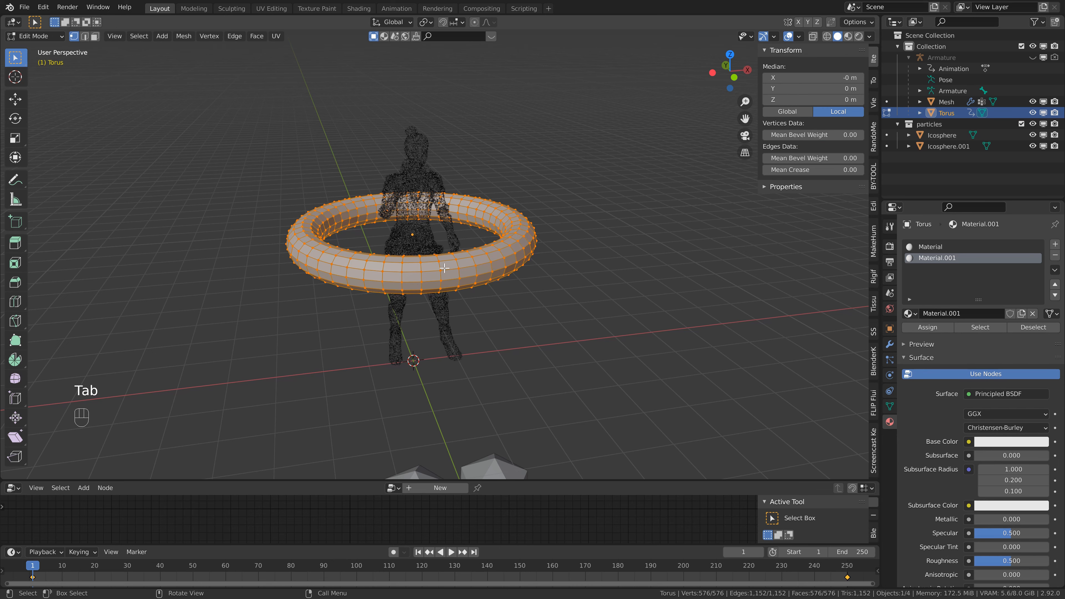
{"action": "left_click", "coordinate": [95, 37]}
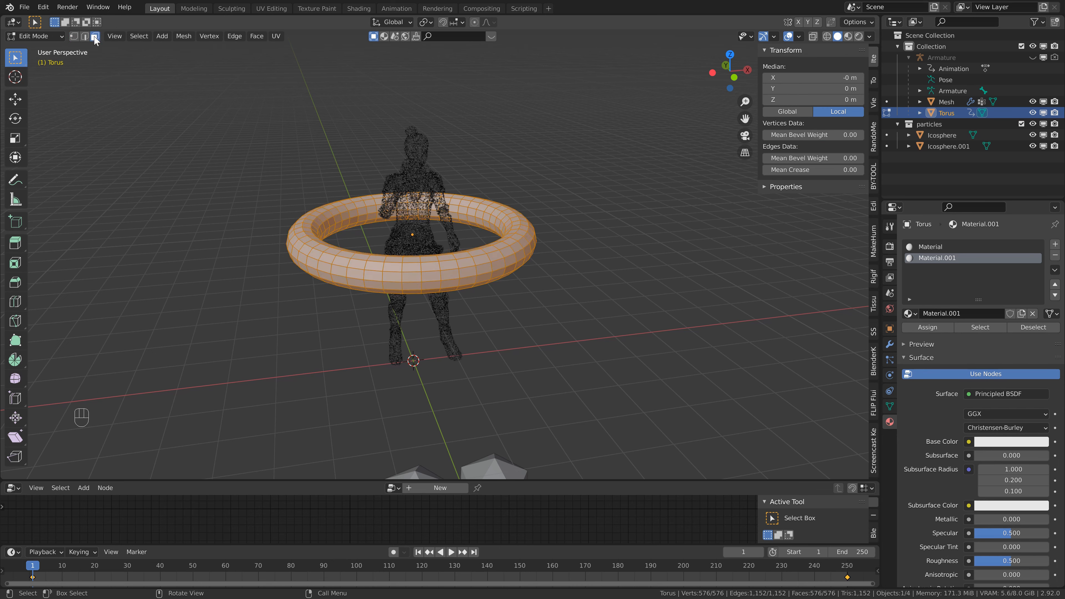
{"action": "left_click", "coordinate": [448, 269]}
{"action": "key", "text": "a"}
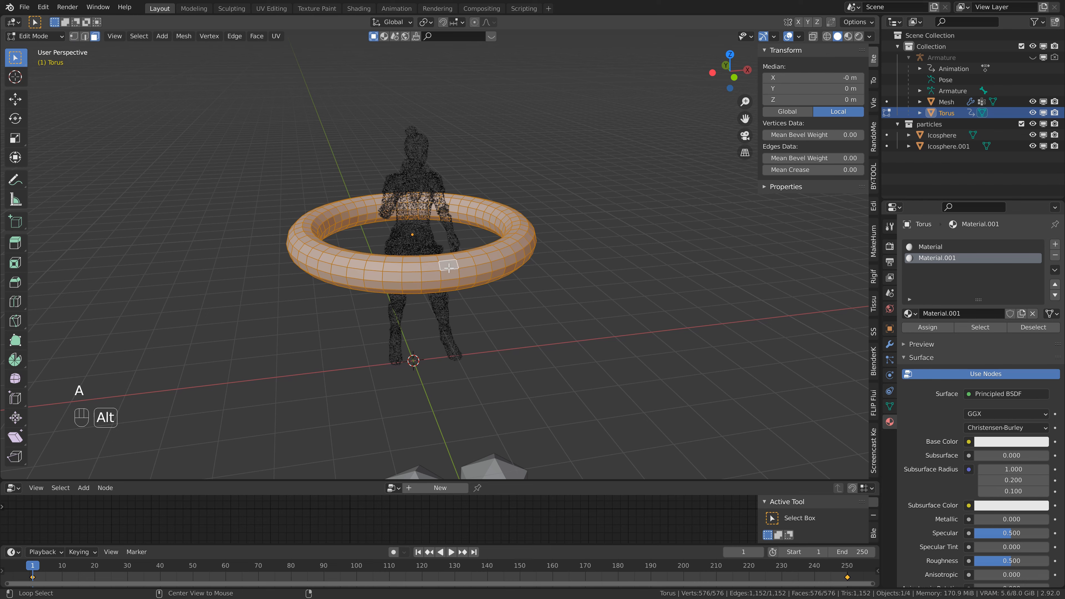
{"action": "left_click", "coordinate": [449, 268], "text": "alt"}
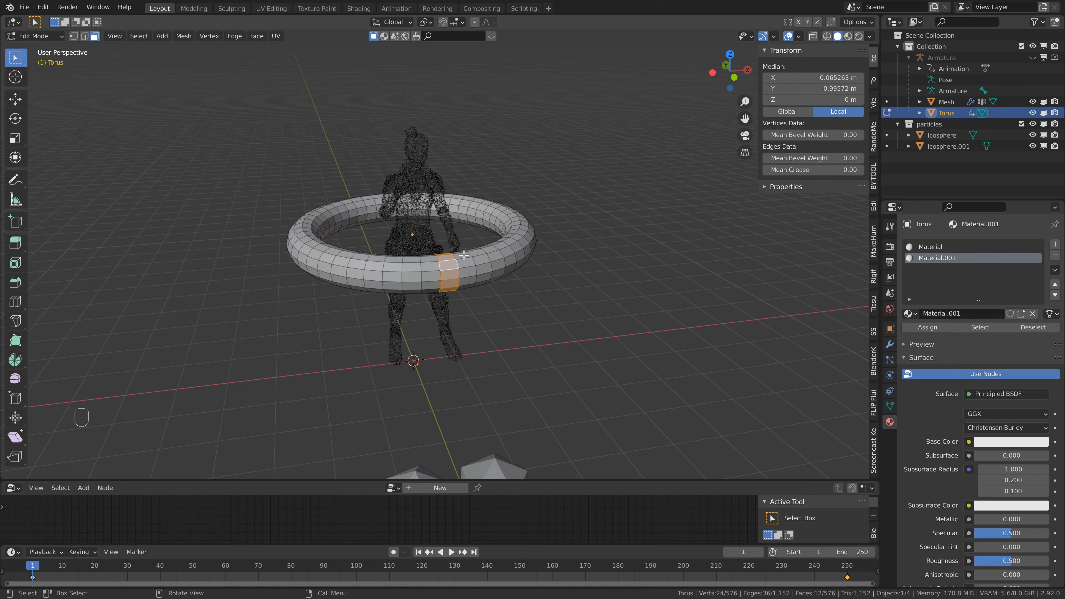
{"action": "left_click", "coordinate": [925, 330]}
Make Material.001's base color black and play the animation in Material Preview to check the torus's spin
{"action": "left_click", "coordinate": [997, 443]}
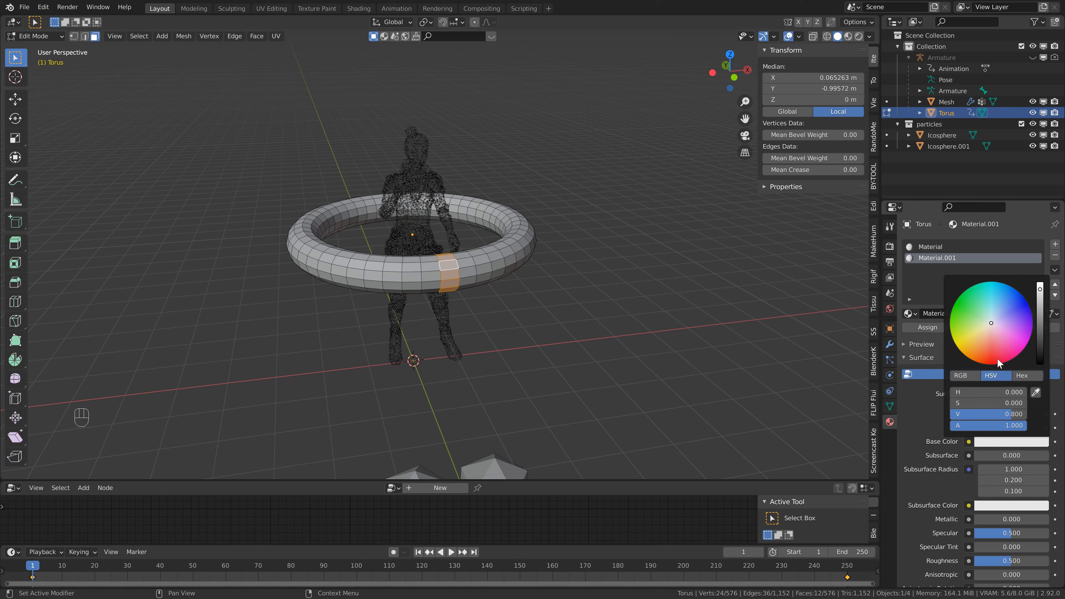
{"action": "left_click_drag", "start_coordinate": [1042, 326], "coordinate": [1040, 363]}
{"action": "key", "text": "Tab"}
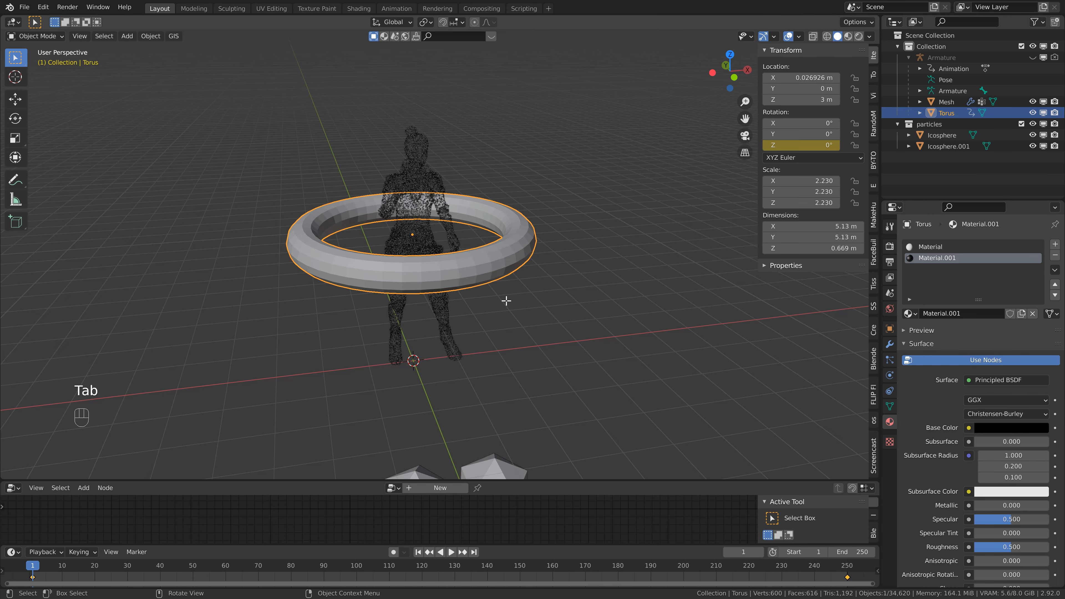
{"action": "left_click", "coordinate": [848, 37]}
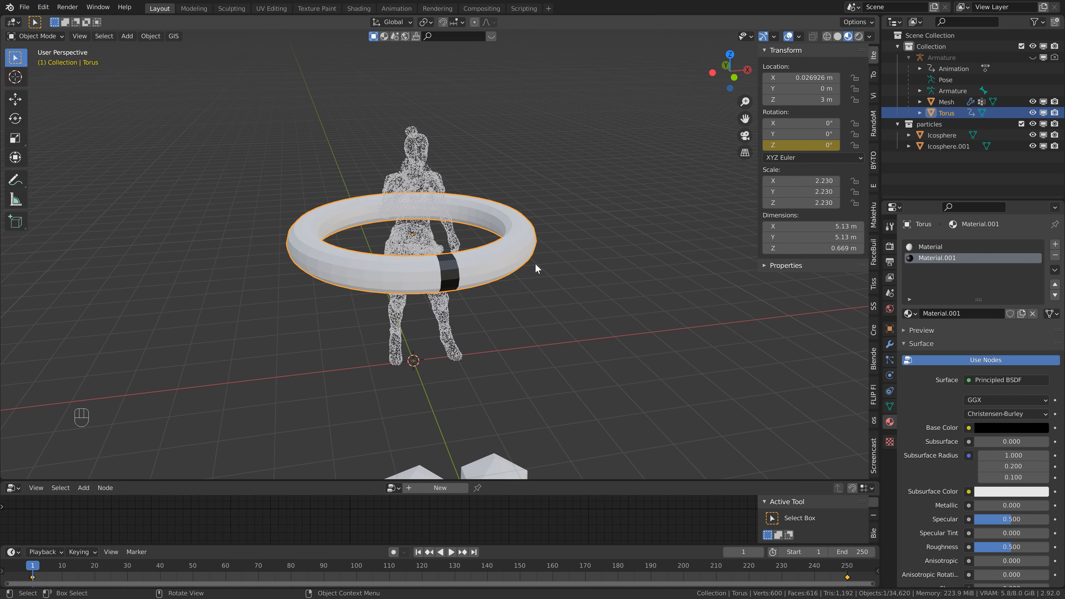
{"action": "key", "text": "space"}
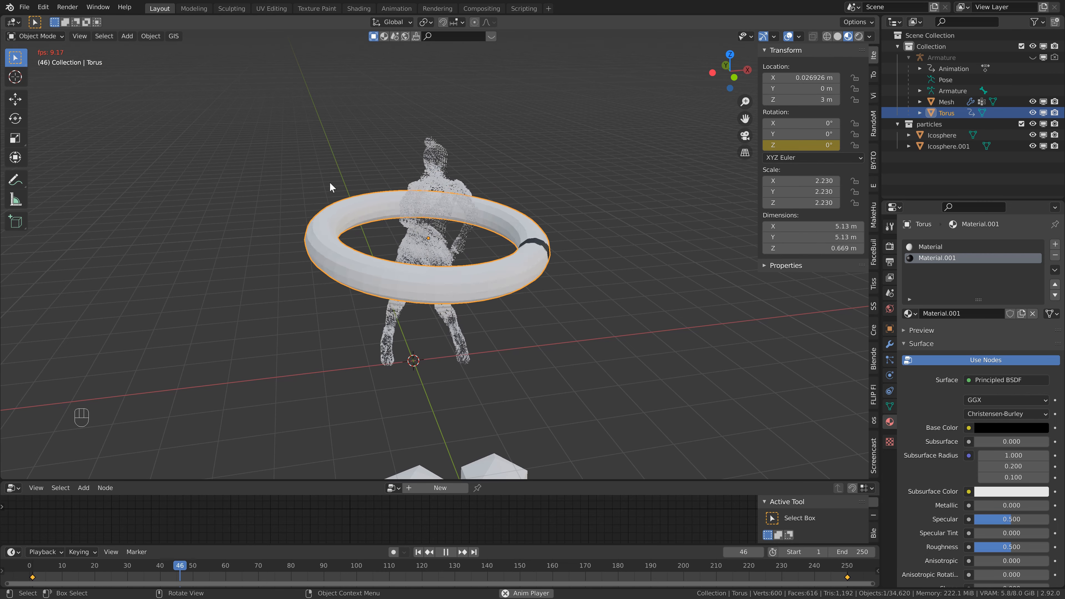
Play and pause the animation to check the spinning torus, return to frame 1 and save the file
{"action": "key", "text": "space"}
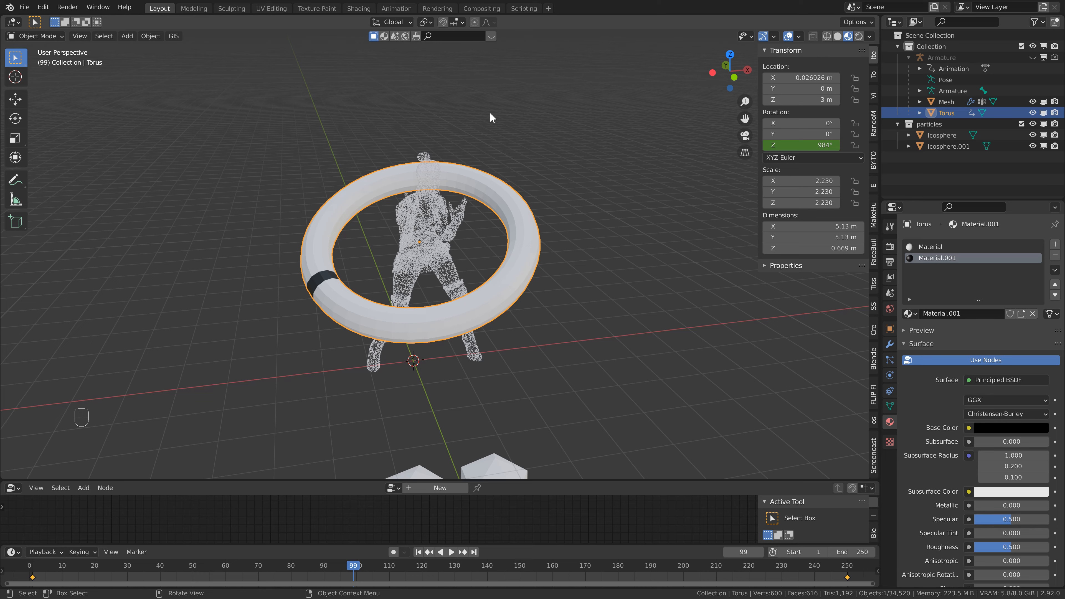
{"action": "key", "text": "space"}
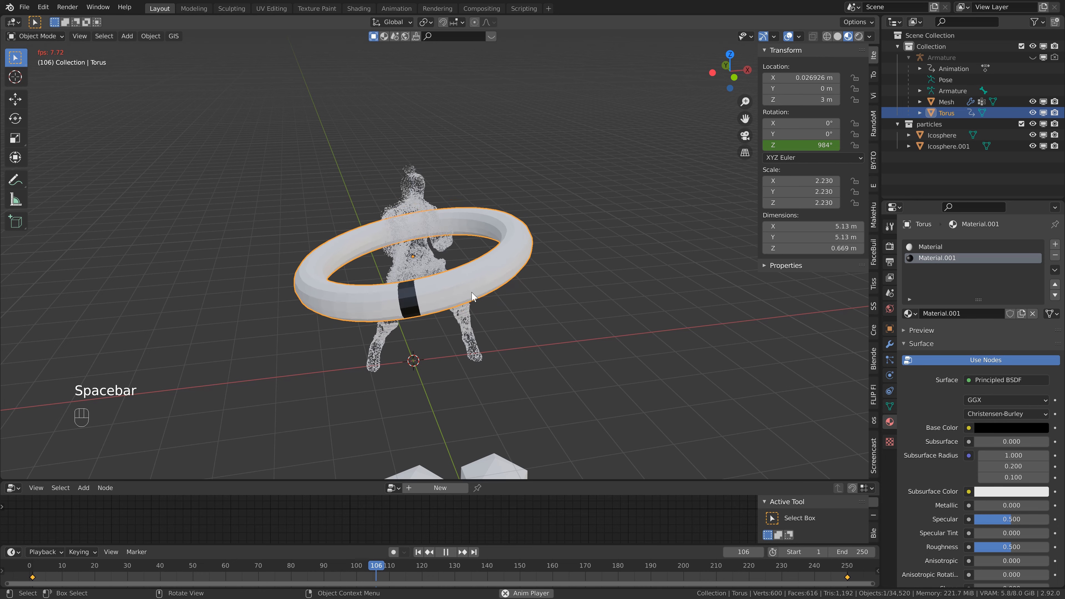
{"action": "key", "text": "space"}
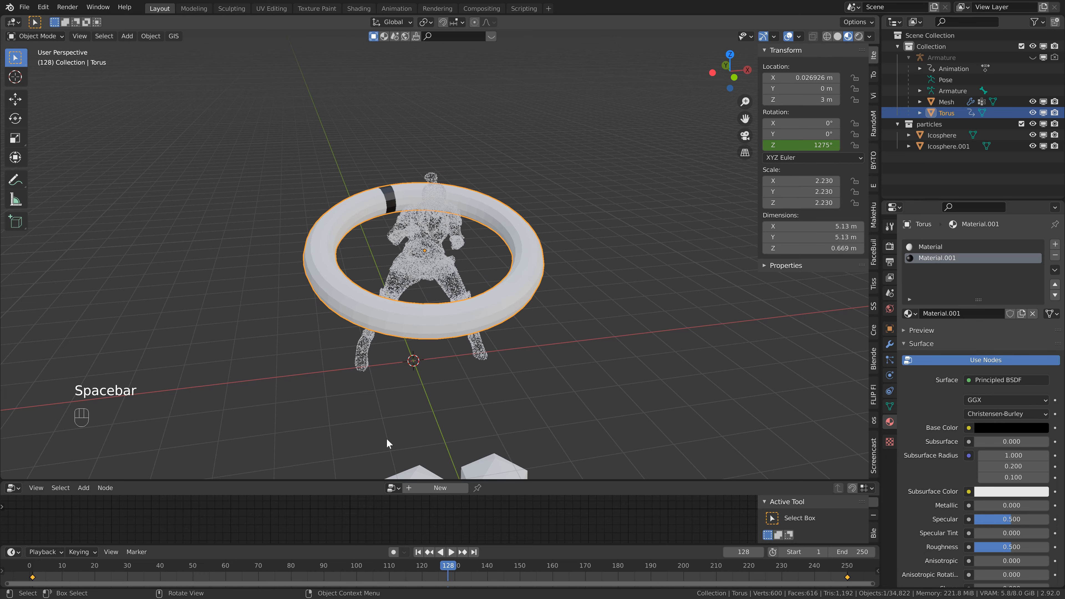
{"action": "left_click", "coordinate": [419, 553]}
{"action": "key", "text": "ctrl+s"}
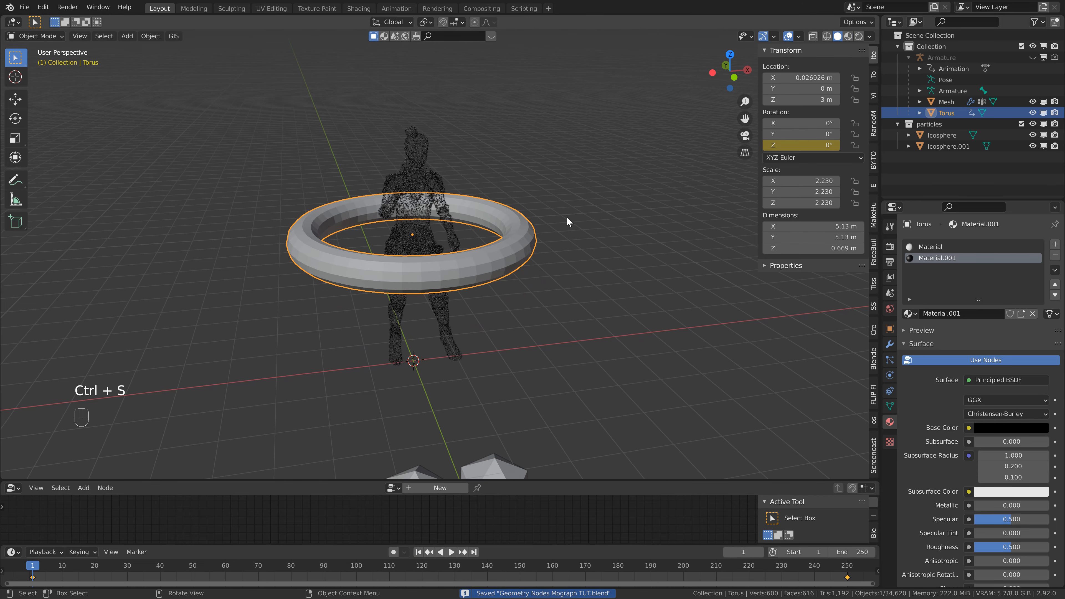
Enlarge the node editor area below the viewport and create a new geometry node tree for the torus
{"action": "left_click_drag", "start_coordinate": [599, 482], "coordinate": [608, 340]}
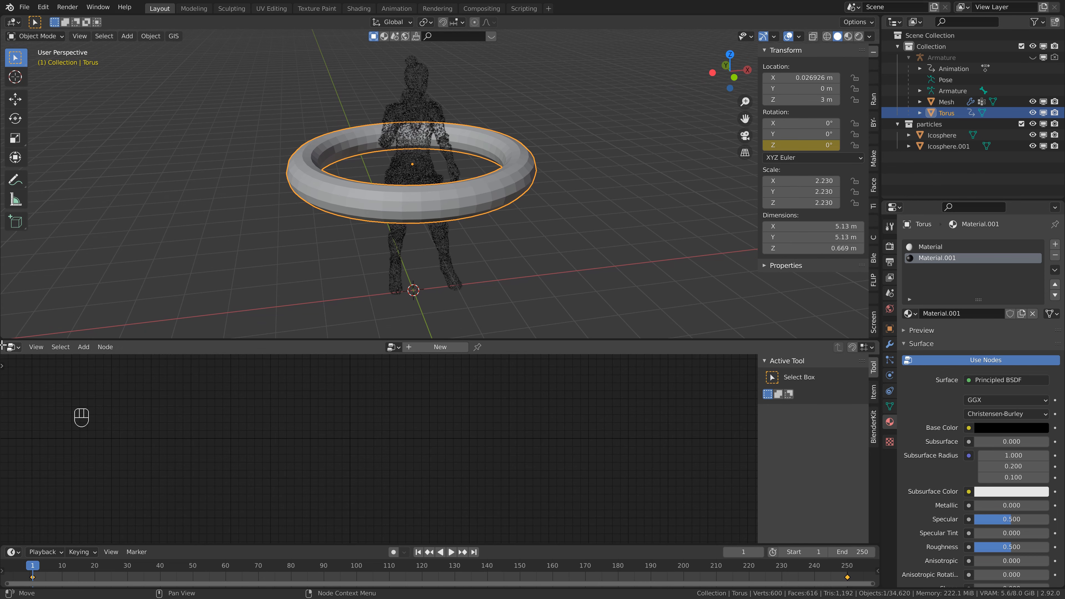
{"action": "left_click", "coordinate": [13, 347]}
{"action": "left_click", "coordinate": [31, 438]}
{"action": "left_click", "coordinate": [454, 348]}
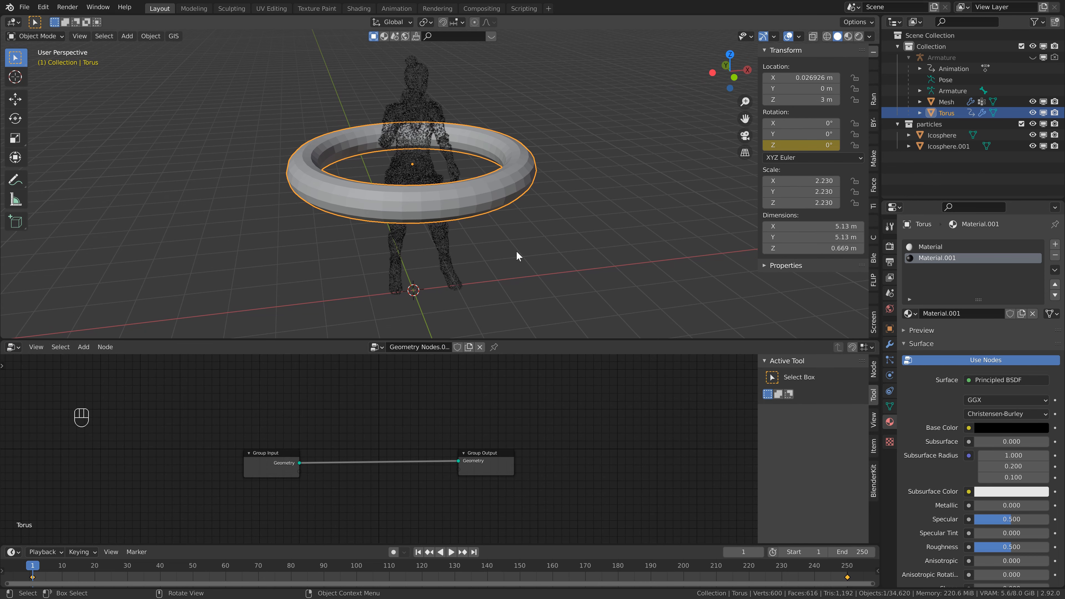
{"action": "left_click", "coordinate": [425, 165]}
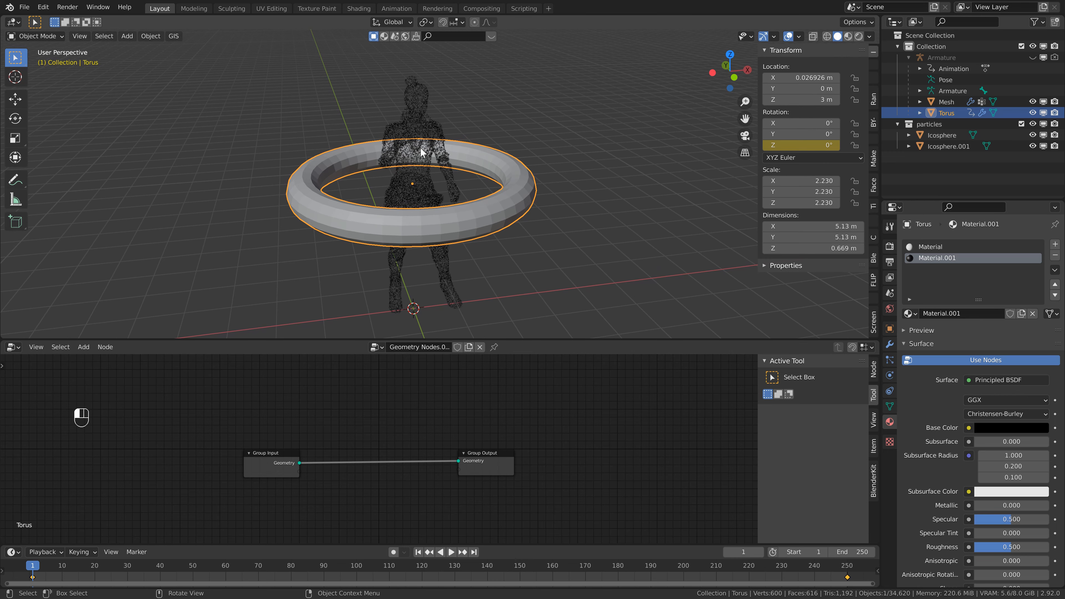
{"action": "left_click", "coordinate": [467, 227]}
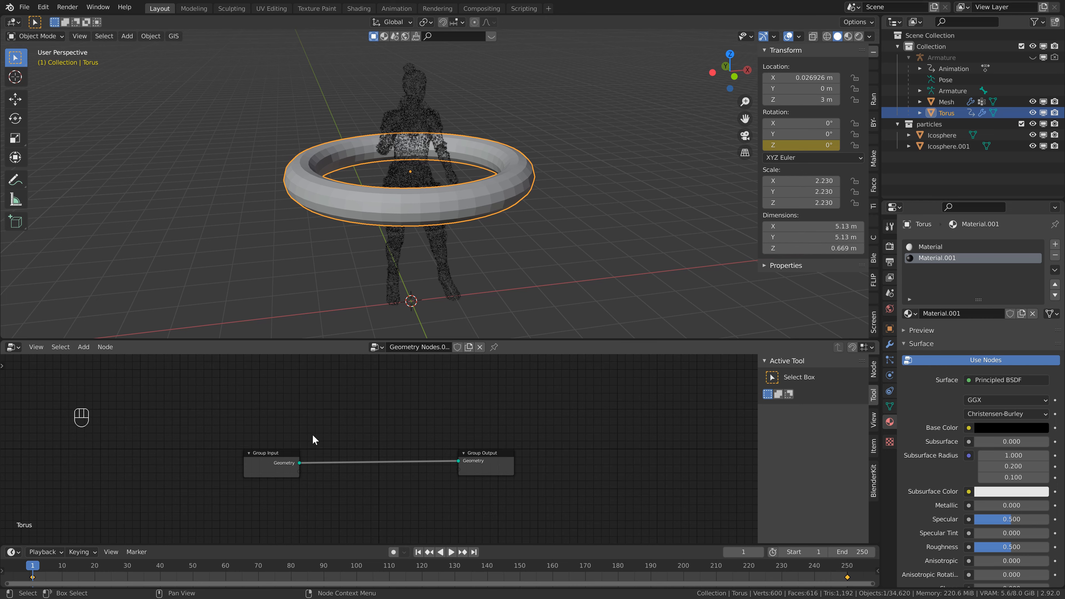
{"action": "scroll", "coordinate": [433, 164], "scroll_direction": "up", "scroll_amount": 2}
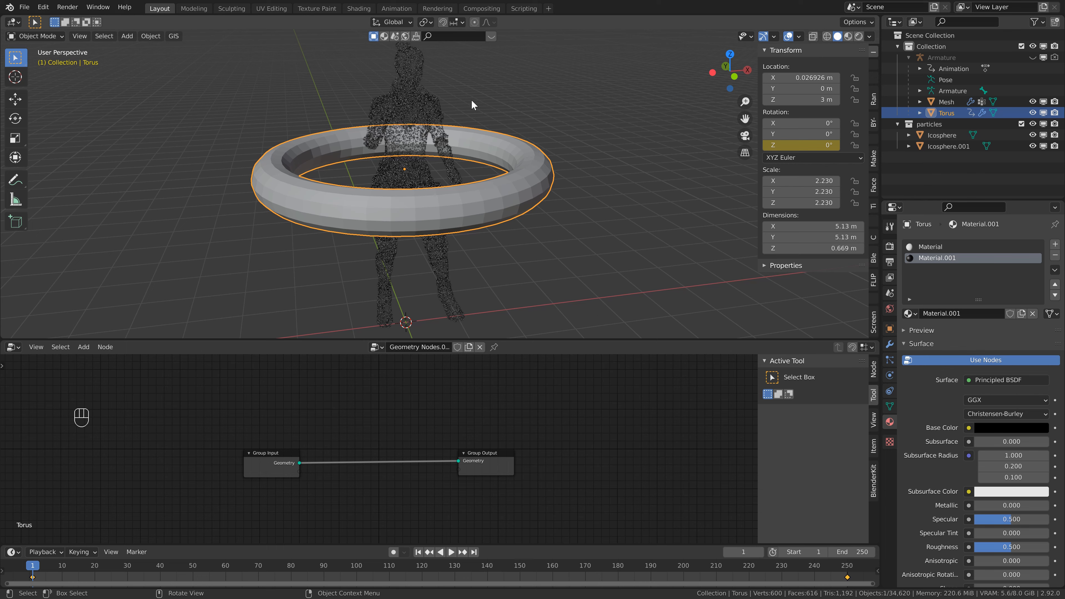
Insert a Point Distribute node between Group Input and Group Output in the torus's node tree and set its density to 1500
{"action": "left_click", "coordinate": [420, 104]}
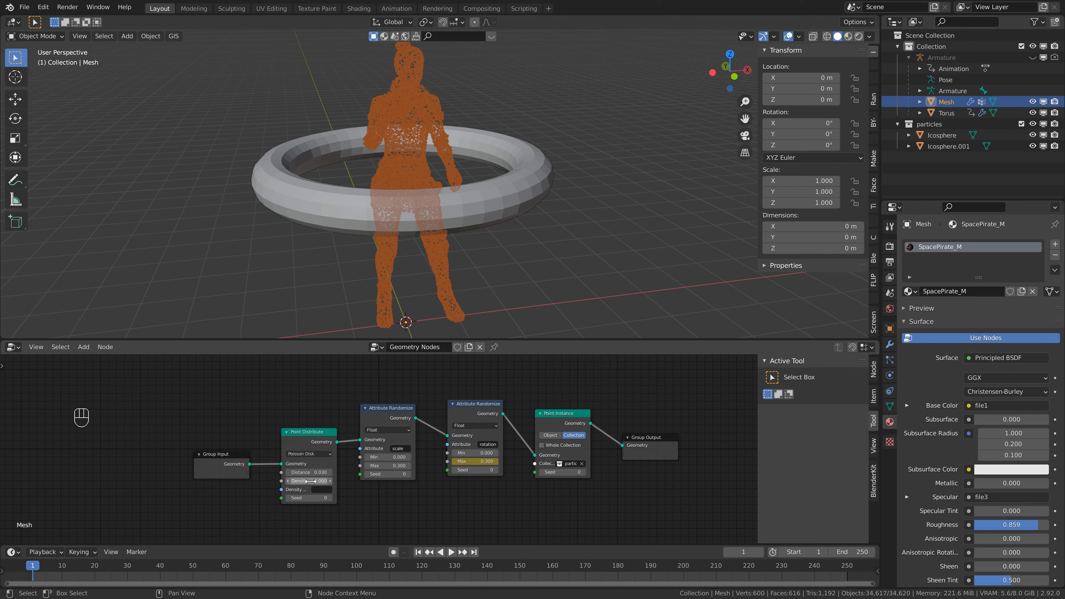
{"action": "left_click", "coordinate": [525, 84]}
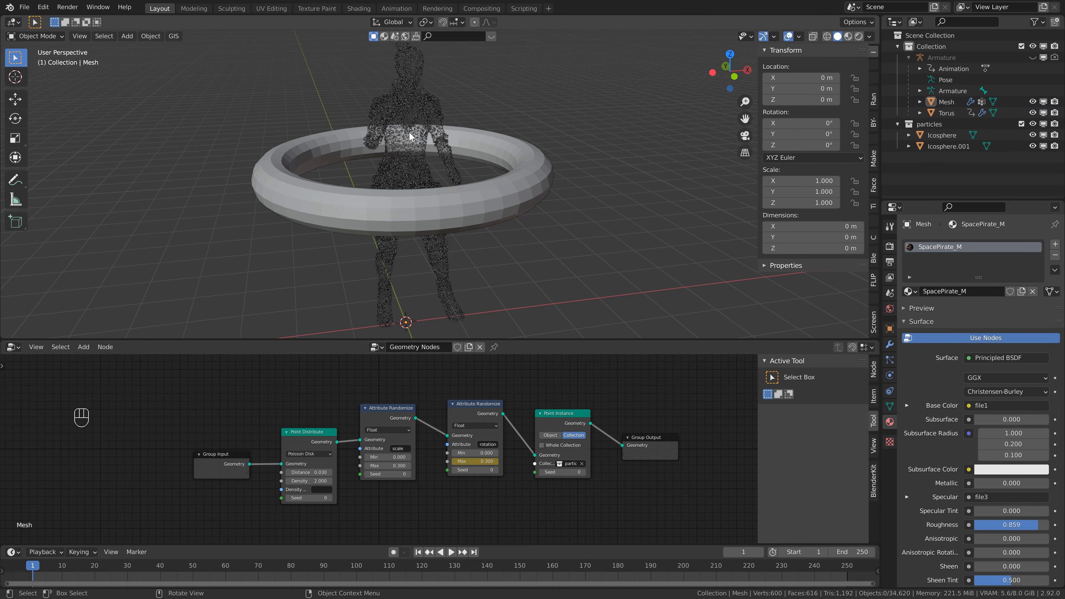
{"action": "left_click", "coordinate": [541, 174]}
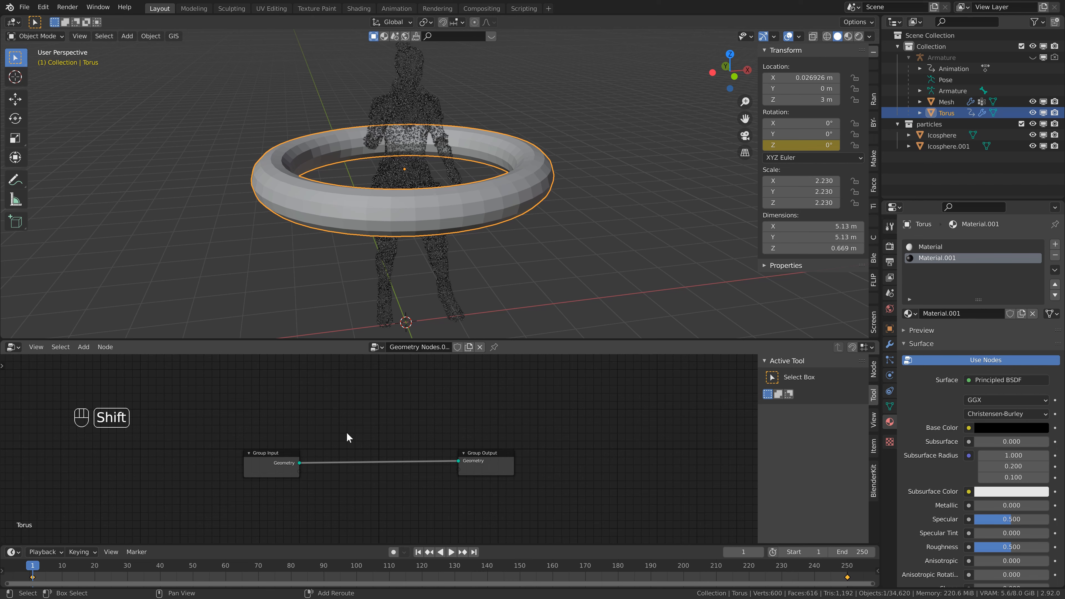
{"action": "key", "text": "shift+a"}
{"action": "mouse_move", "coordinate": [311, 444]}
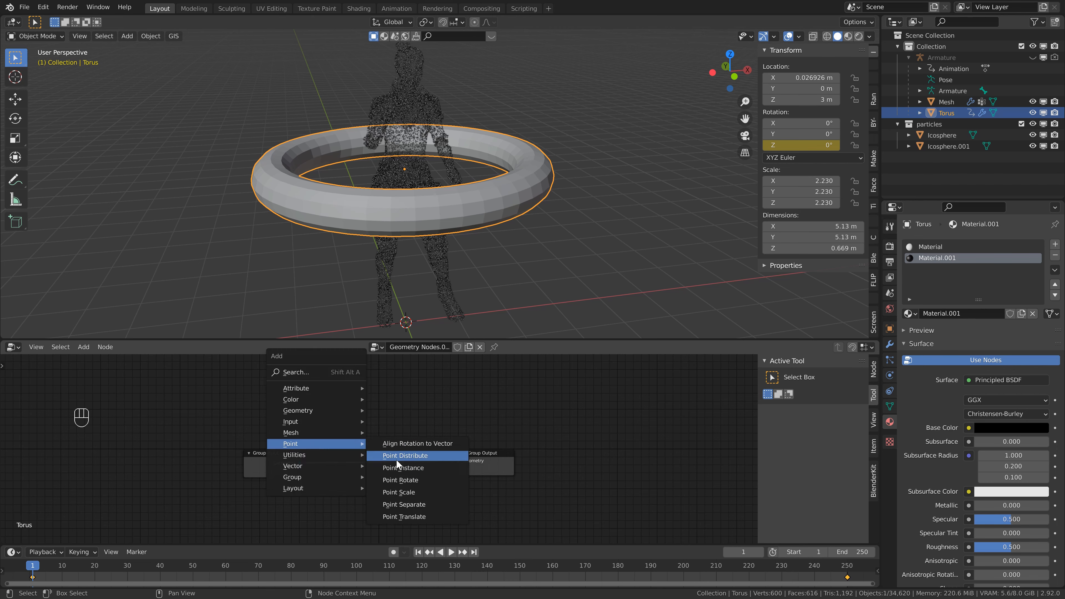
{"action": "left_click", "coordinate": [397, 458]}
{"action": "left_click", "coordinate": [326, 427]}
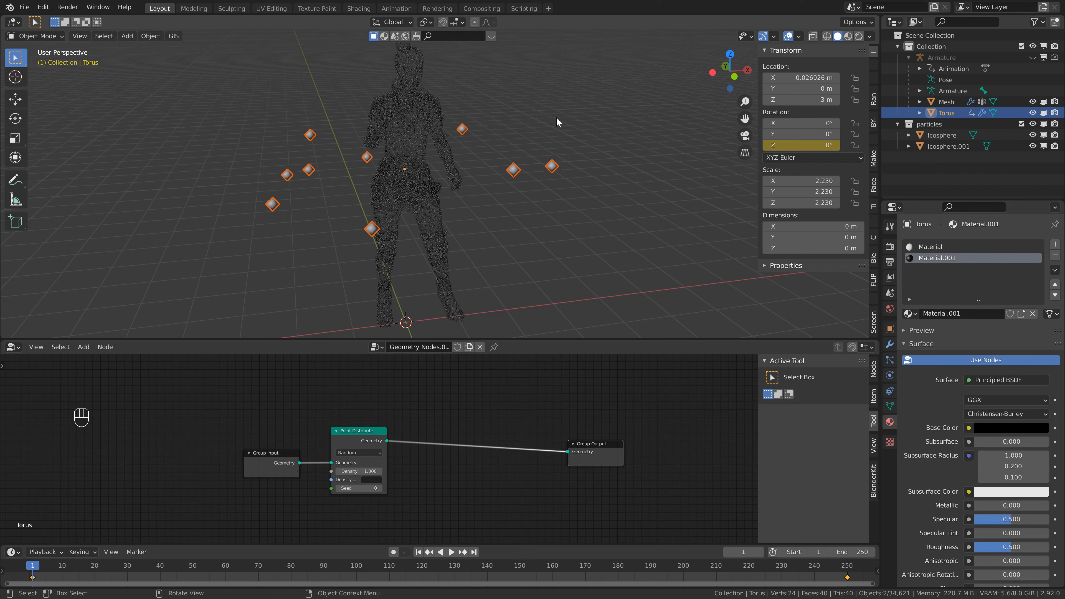
{"action": "left_click", "coordinate": [363, 472]}
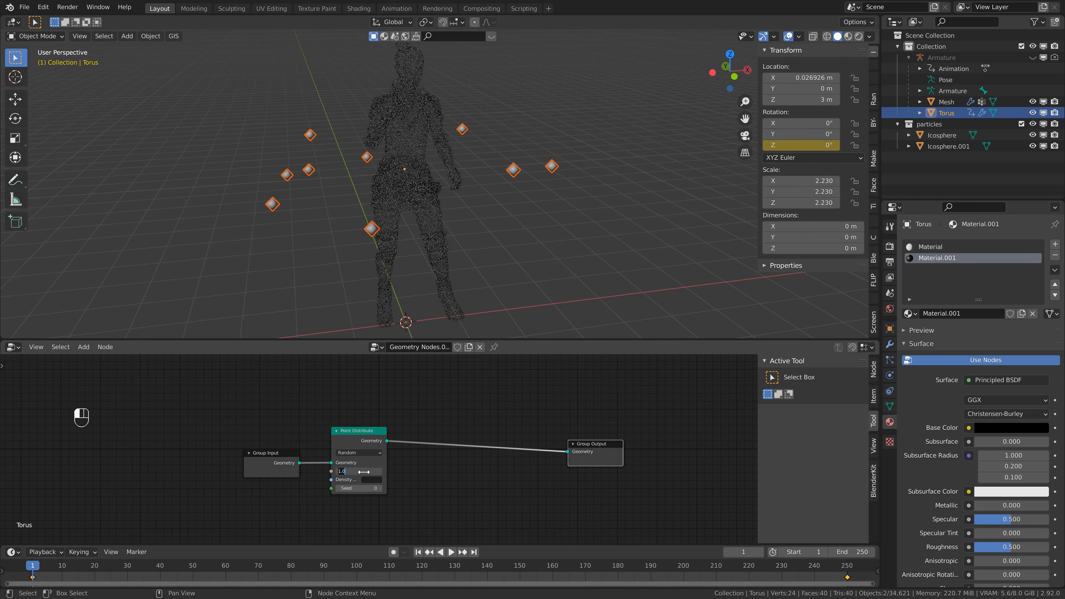
{"action": "type", "text": "1500"}
{"action": "key", "text": "KP_Enter"}
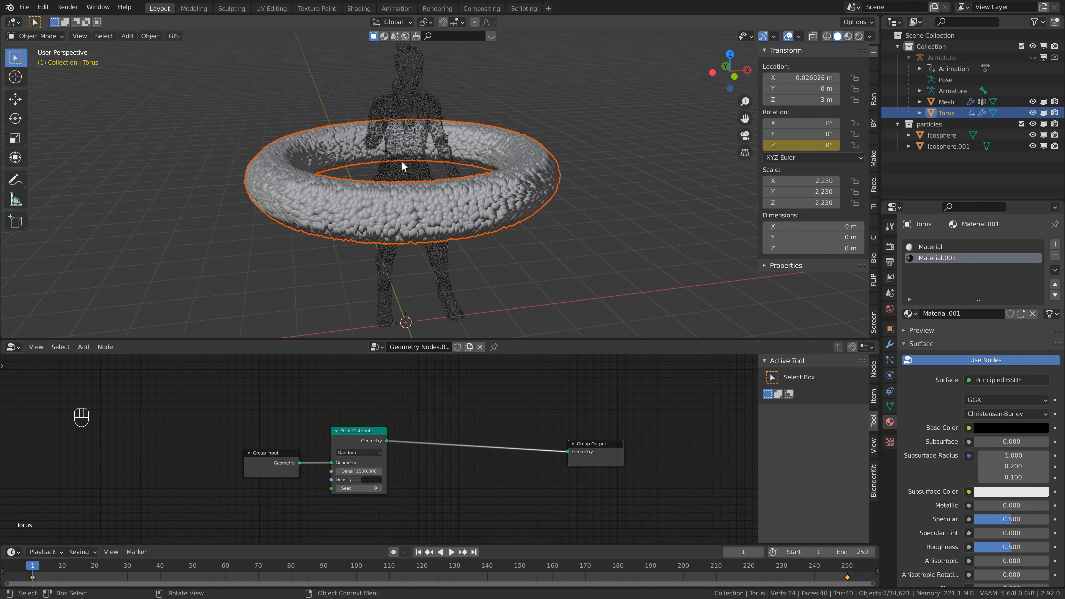
Insert a Point Instance node between Point Distribute and Group Output, with Icosphere as the instanced object
{"action": "middle_click_drag", "start_coordinate": [493, 422], "coordinate": [419, 414]}
{"action": "key", "text": "shift+a"}
{"action": "mouse_move", "coordinate": [419, 414]}
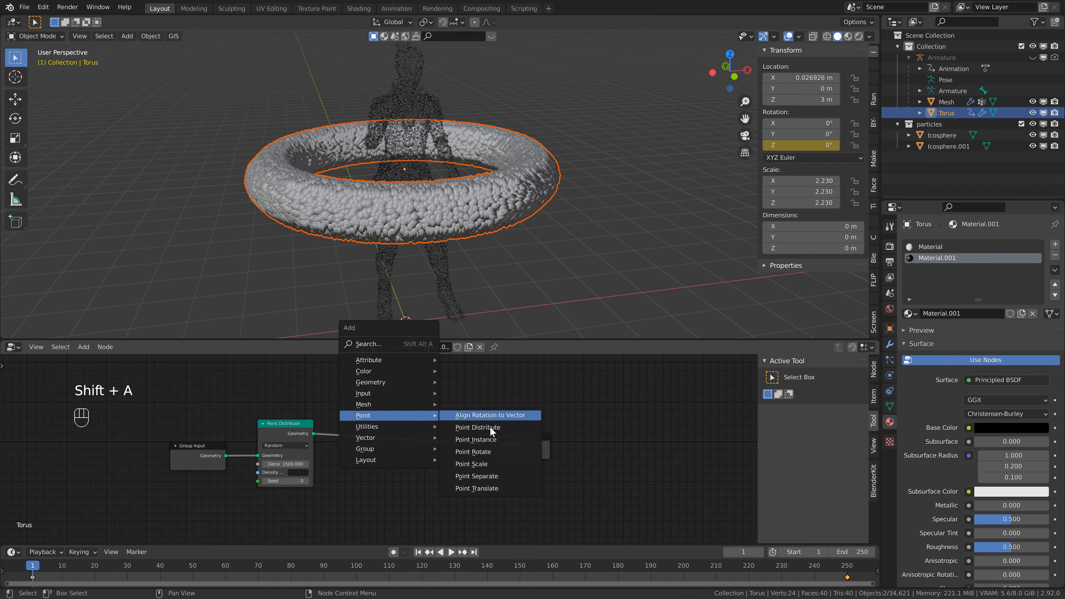
{"action": "left_click", "coordinate": [487, 441]}
{"action": "left_click", "coordinate": [438, 429]}
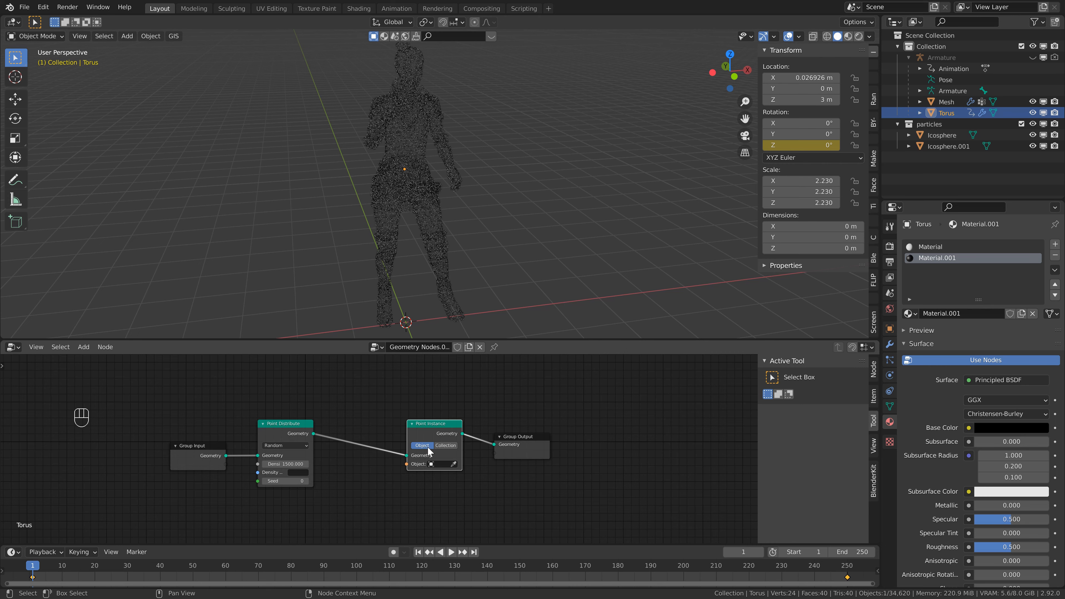
{"action": "left_click", "coordinate": [445, 465]}
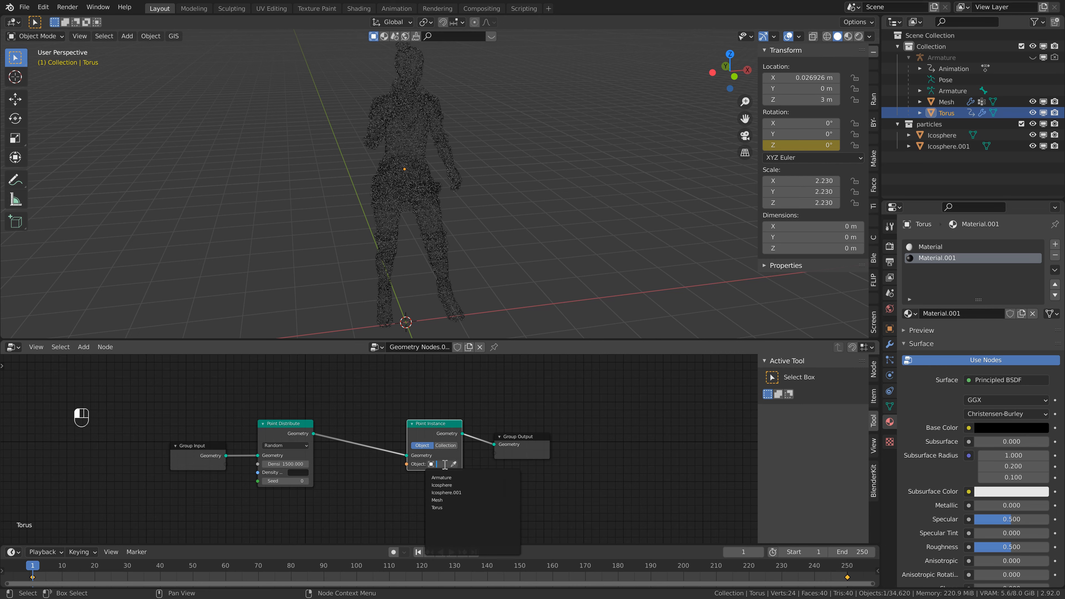
{"action": "left_click", "coordinate": [449, 486]}
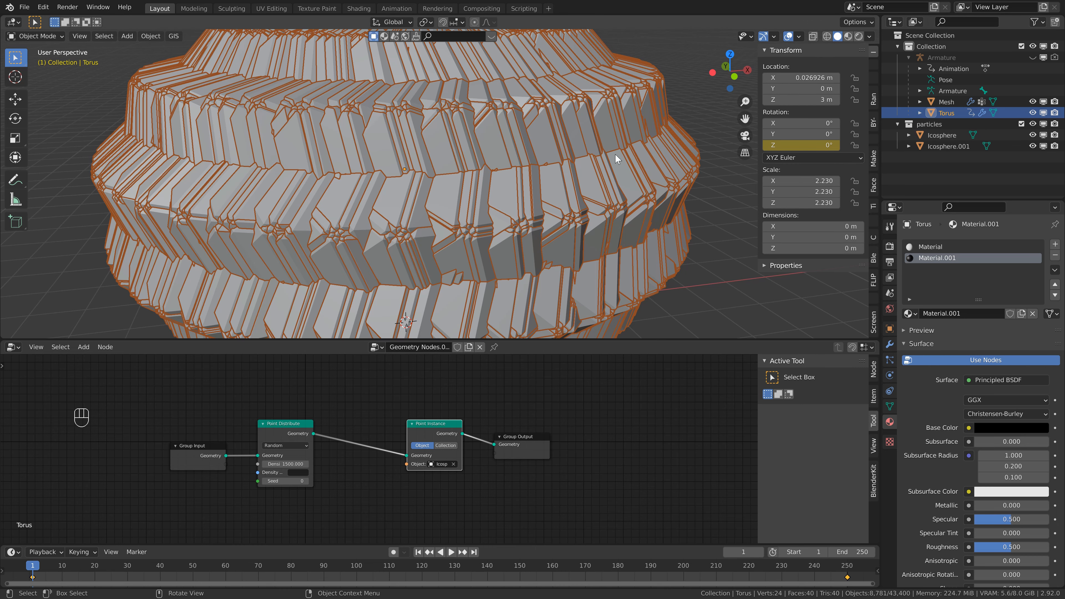
{"action": "scroll", "coordinate": [545, 197], "scroll_direction": "down", "scroll_amount": 3}
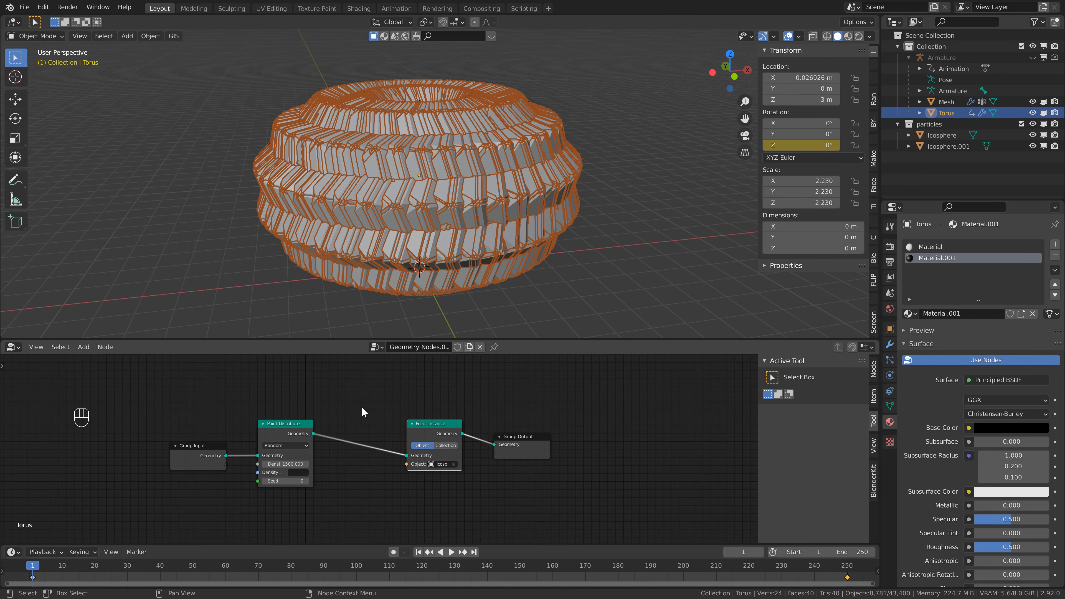
Insert an Attribute Randomize node between the Point Distribute and Point Instance nodes
{"action": "scroll", "coordinate": [369, 405], "scroll_direction": "down", "scroll_amount": 2}
{"action": "key", "text": "shift+a"}
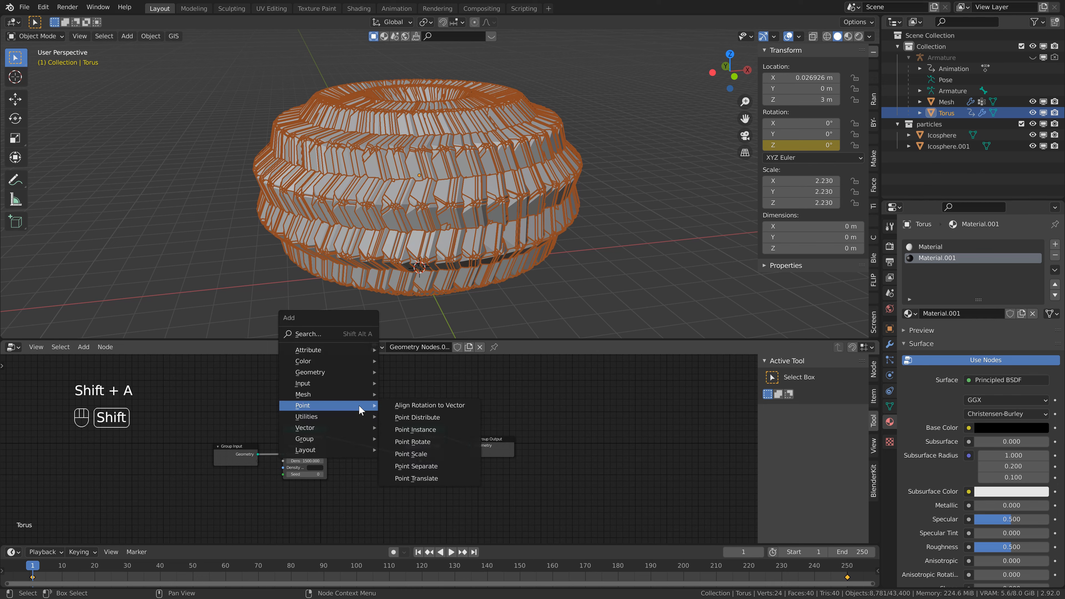
{"action": "mouse_move", "coordinate": [357, 350]}
{"action": "left_click", "coordinate": [422, 411]}
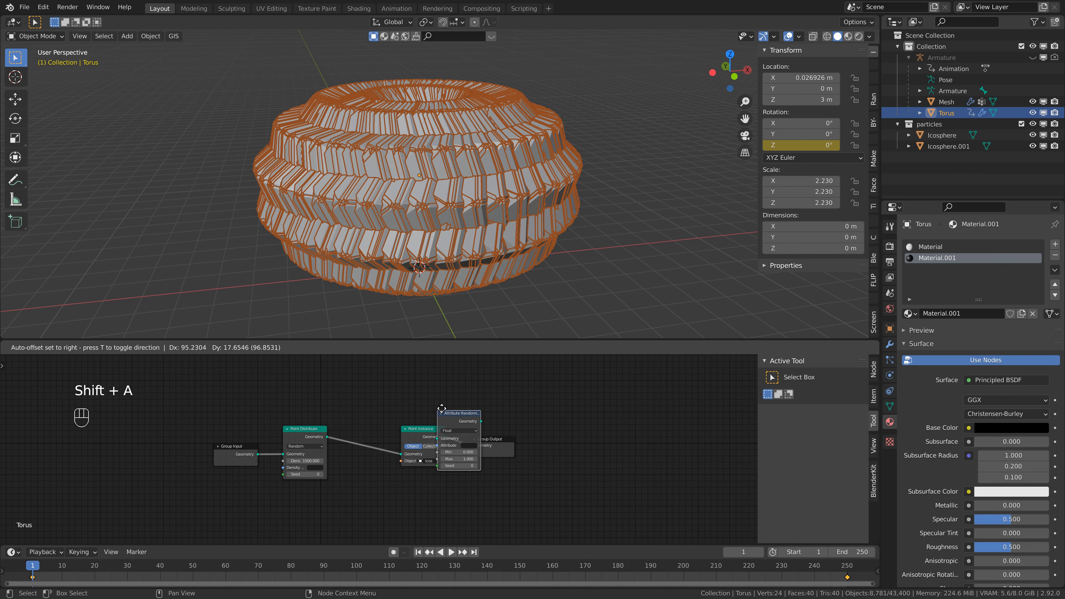
{"action": "left_click", "coordinate": [362, 415]}
{"action": "scroll", "coordinate": [374, 457], "scroll_direction": "up", "scroll_amount": 2}
Set the Attribute Randomize node's maximum to 0.02 and its attribute to scale, then deselect the torus
{"action": "left_click", "coordinate": [375, 457]}
{"action": "type", "text": "1.0"}
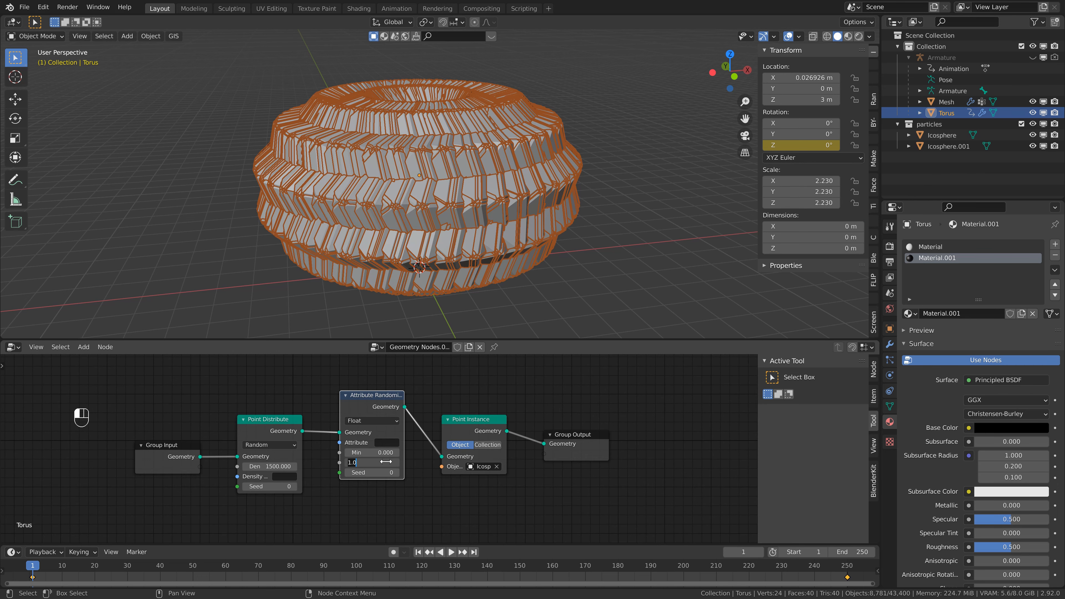
{"action": "type", "text": "0.02"}
{"action": "key", "text": "Return"}
{"action": "left_click", "coordinate": [385, 442]}
{"action": "type", "text": "scale"}
{"action": "key", "text": "Return"}
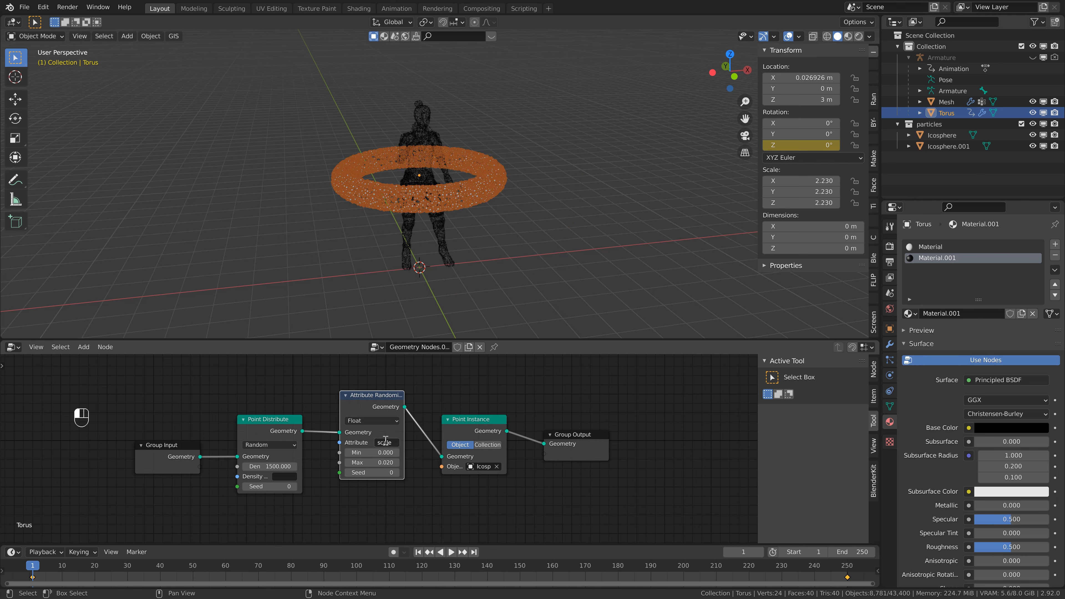
{"action": "left_click", "coordinate": [401, 71]}
{"action": "scroll", "coordinate": [446, 159], "scroll_direction": "up", "scroll_amount": 2}
{"action": "scroll", "coordinate": [485, 403], "scroll_direction": "down", "scroll_amount": 1}
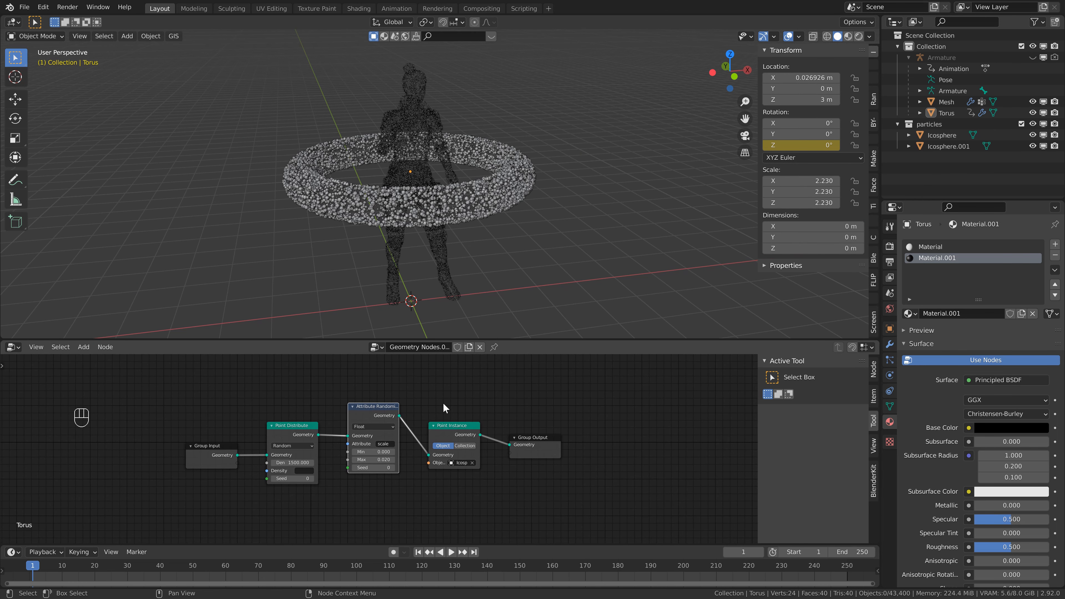
In the torus's node tree, move Point Instance and Group Output away from Attribute Randomize to make room for more nodes
{"action": "left_click", "coordinate": [421, 202]}
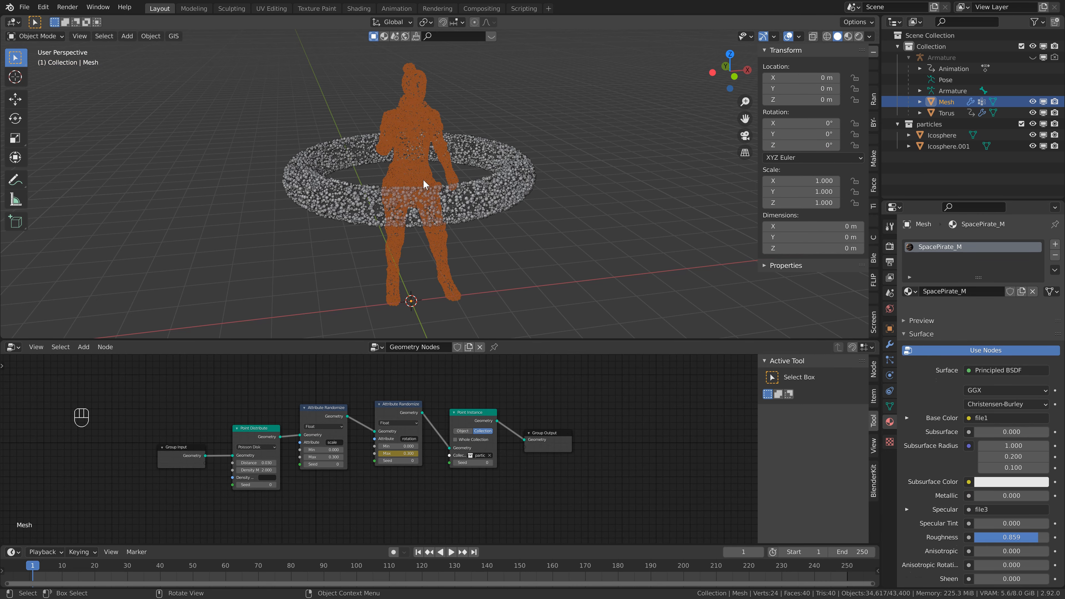
{"action": "left_click", "coordinate": [486, 195]}
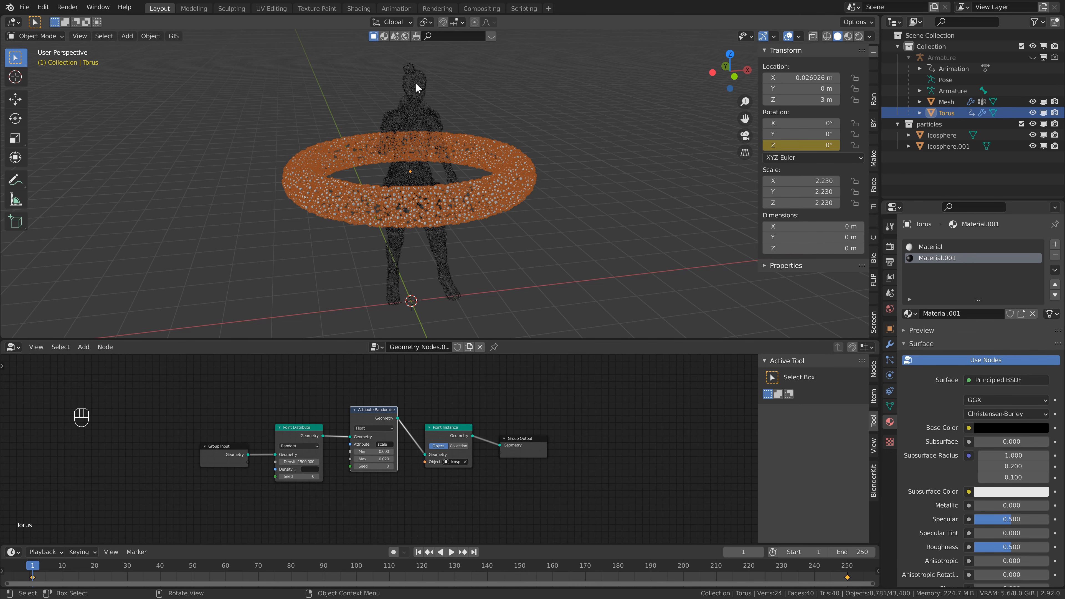
{"action": "scroll", "coordinate": [430, 460], "scroll_direction": "down", "scroll_amount": 3}
{"action": "left_click_drag", "start_coordinate": [424, 432], "coordinate": [608, 410]}
{"action": "scroll", "coordinate": [451, 436], "scroll_direction": "up", "scroll_amount": 3}
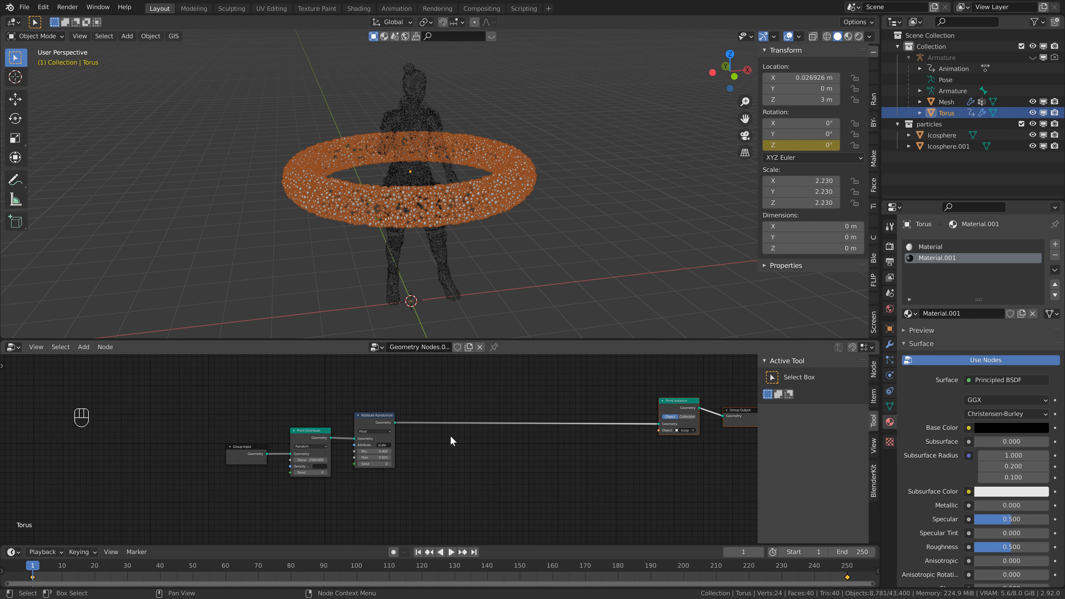
{"action": "middle_click_drag", "start_coordinate": [451, 436], "coordinate": [369, 440]}
Examine the torus's instanced particles around the character from several angles and distances, then deselect the torus
{"action": "middle_click_drag", "start_coordinate": [397, 228], "coordinate": [417, 225]}
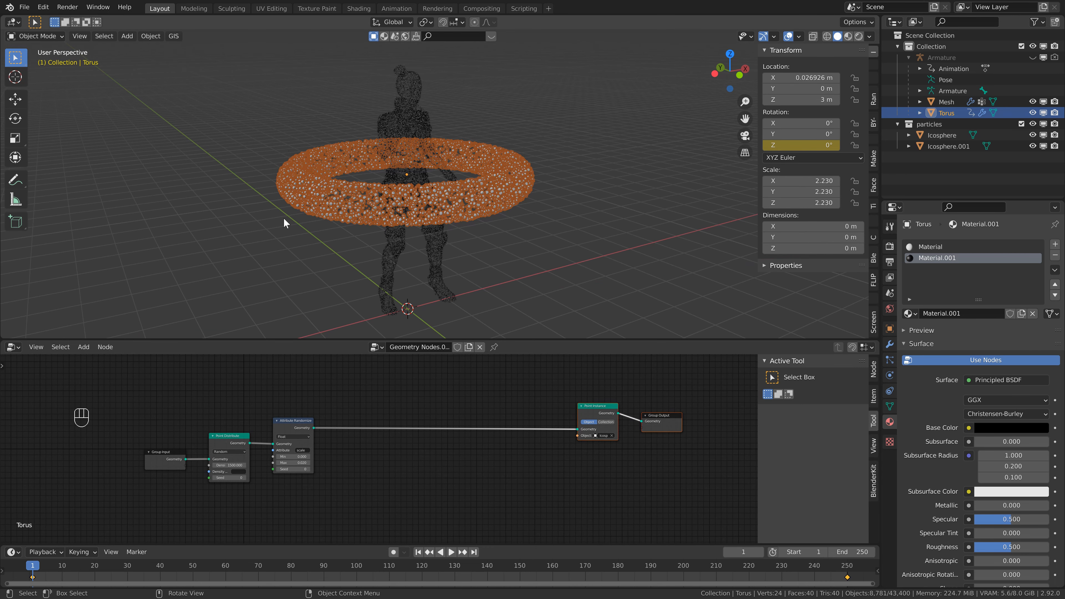
{"action": "scroll", "coordinate": [482, 209], "scroll_direction": "up", "scroll_amount": 2}
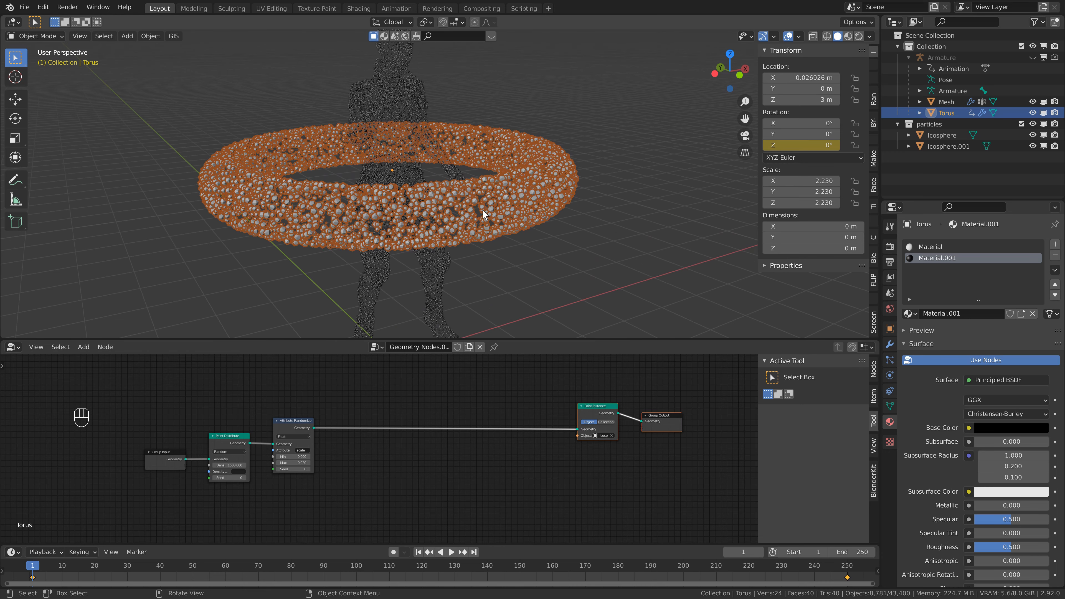
{"action": "scroll", "coordinate": [357, 464], "scroll_direction": "up", "scroll_amount": 1}
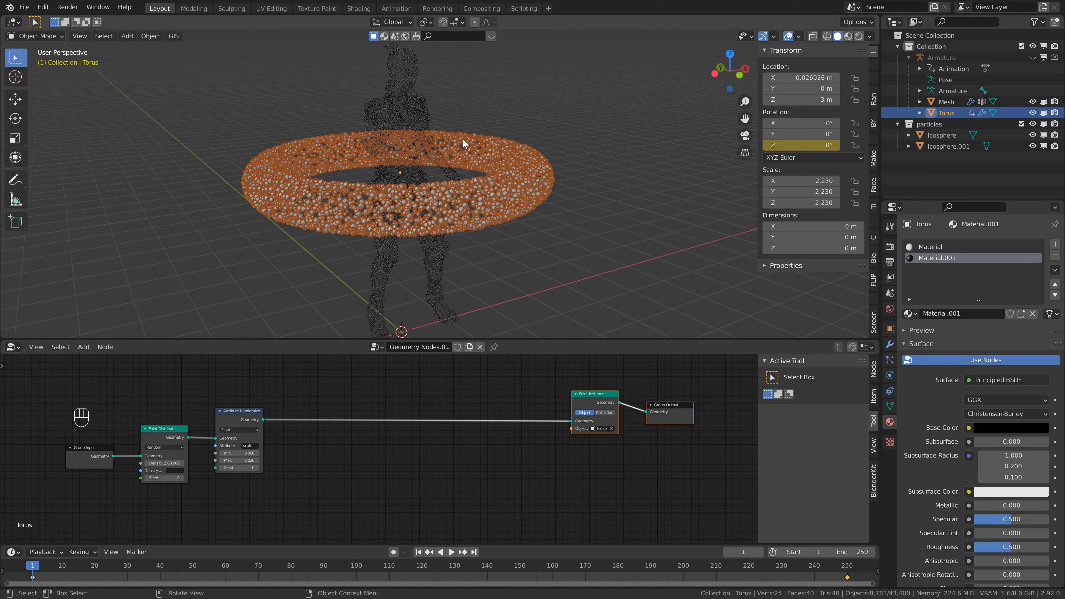
{"action": "middle_click_drag", "start_coordinate": [315, 471], "coordinate": [326, 471]}
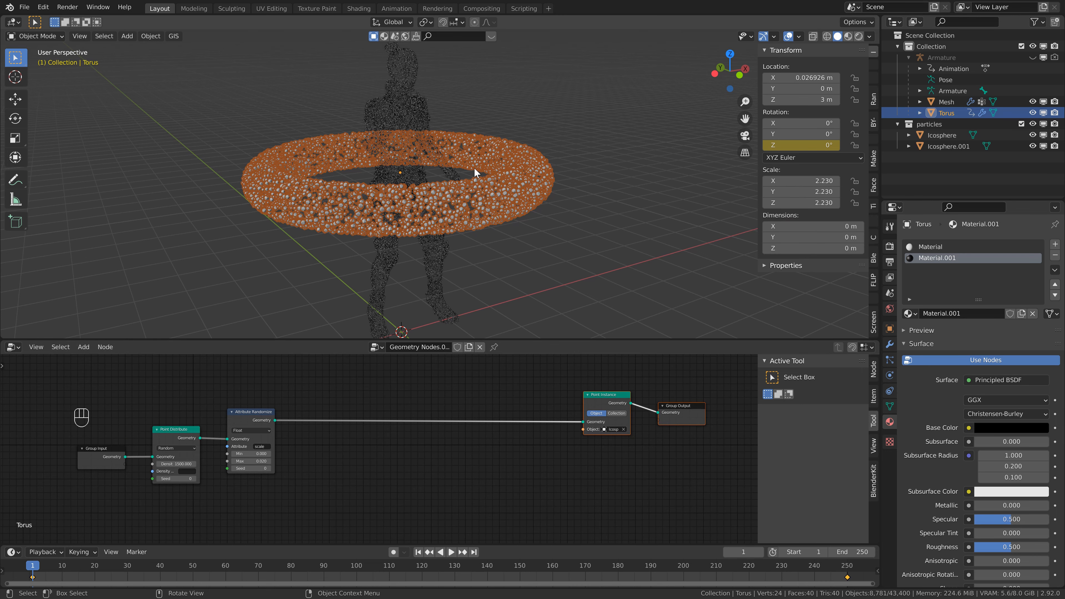
{"action": "middle_click_drag", "start_coordinate": [473, 187], "coordinate": [439, 230]}
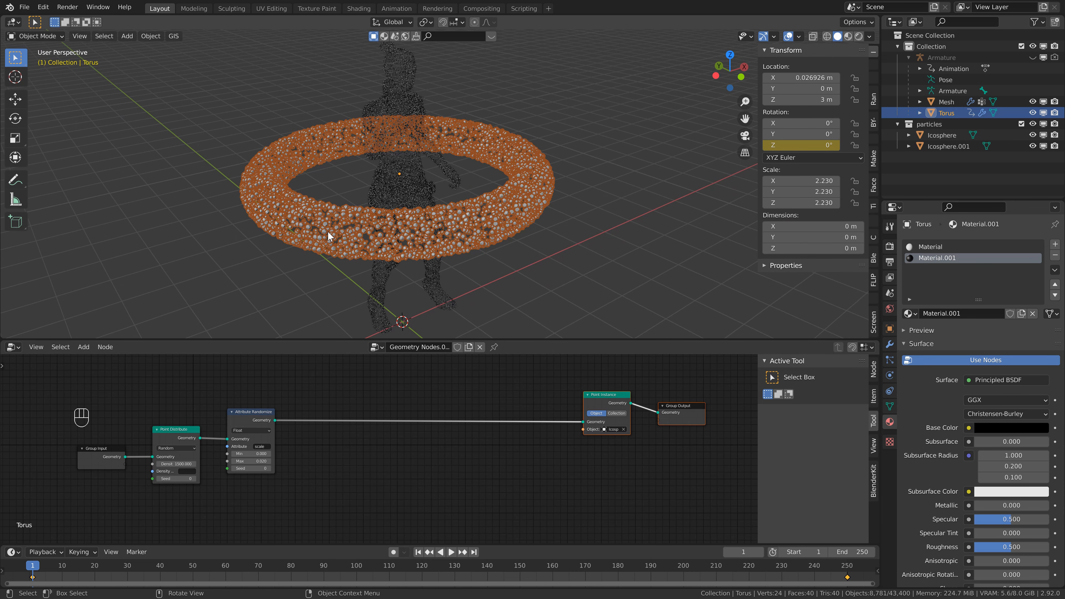
{"action": "scroll", "coordinate": [328, 231], "scroll_direction": "down", "scroll_amount": 1}
{"action": "left_click", "coordinate": [513, 234]}
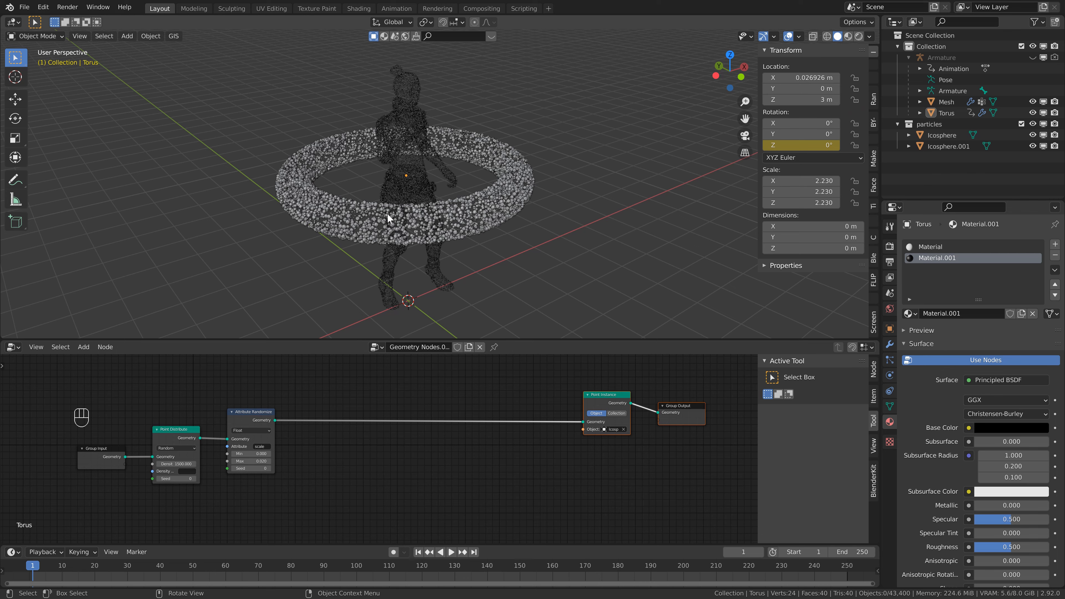
Insert an Attribute Vector Math node between the Attribute Randomize and Point Instance nodes in the torus's node tree
{"action": "scroll", "coordinate": [309, 415], "scroll_direction": "up", "scroll_amount": 1}
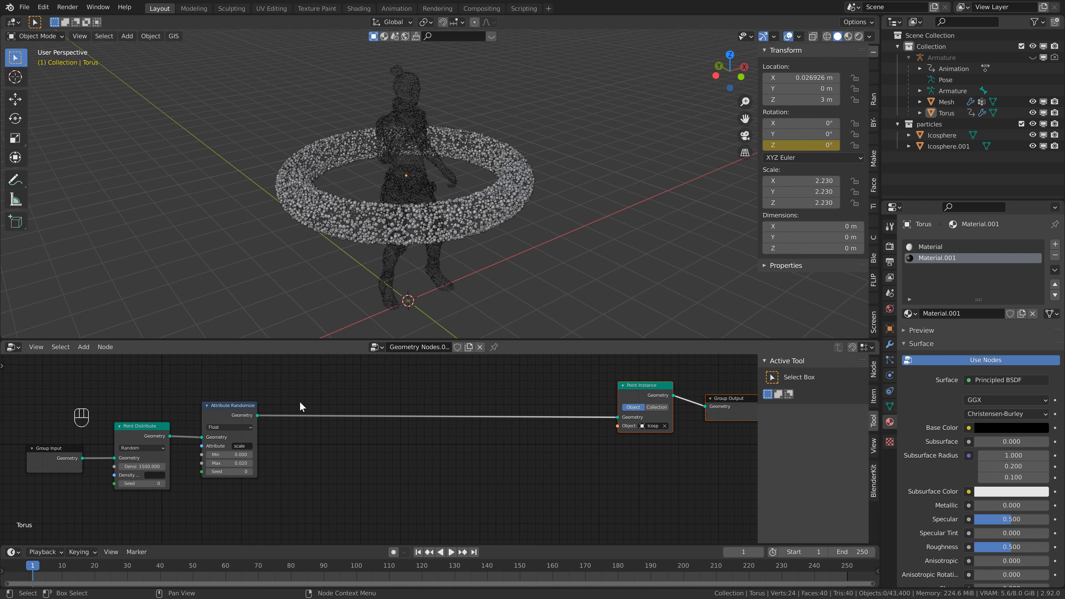
{"action": "scroll", "coordinate": [300, 403], "scroll_direction": "down", "scroll_amount": 2}
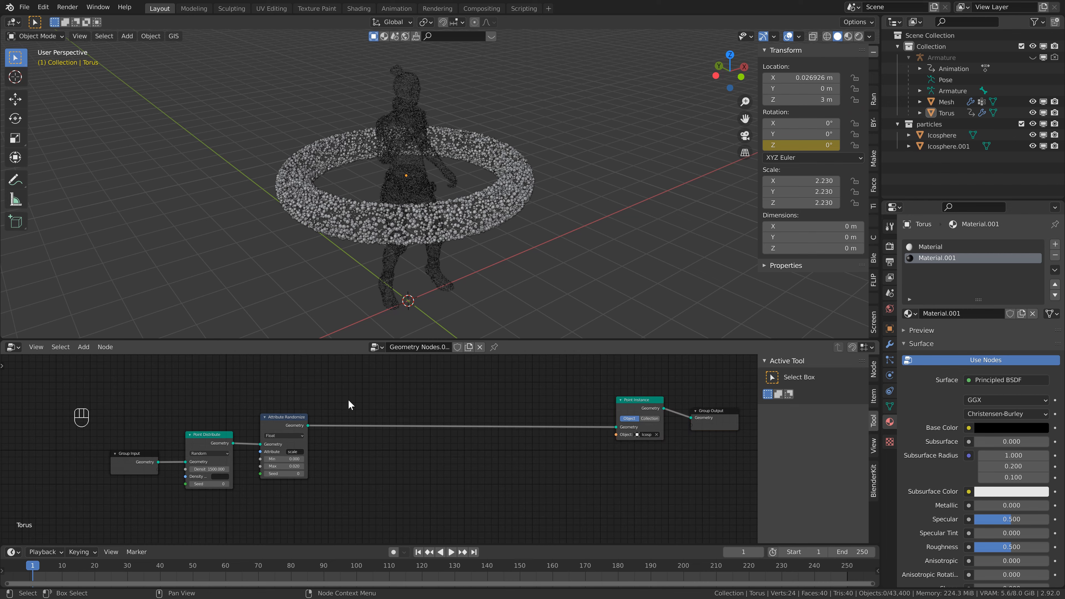
{"action": "key", "text": "shift+a"}
{"action": "mouse_move", "coordinate": [351, 397]}
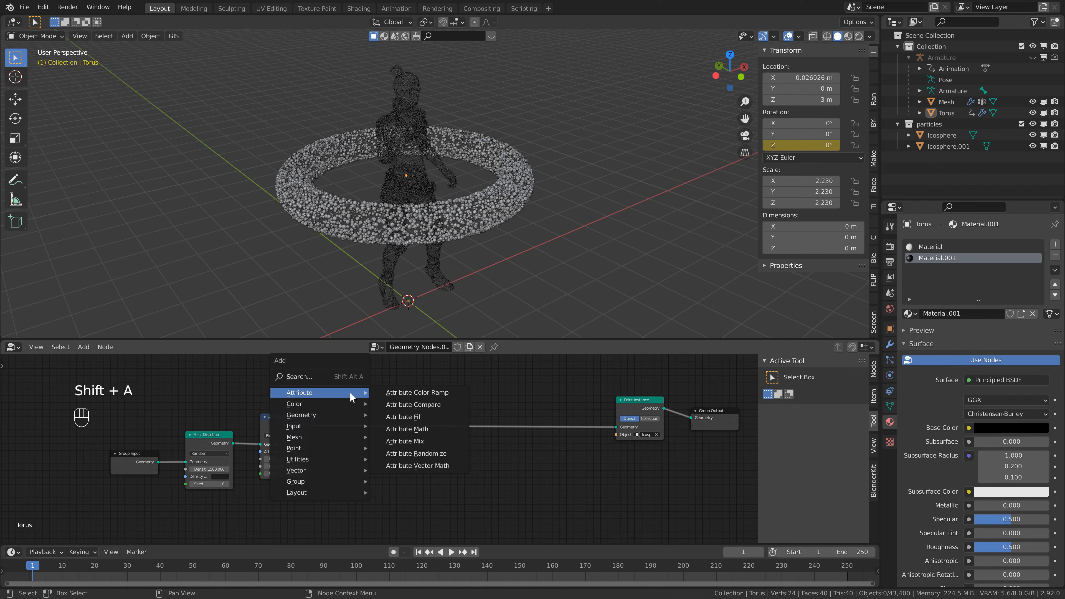
{"action": "left_click", "coordinate": [416, 466]}
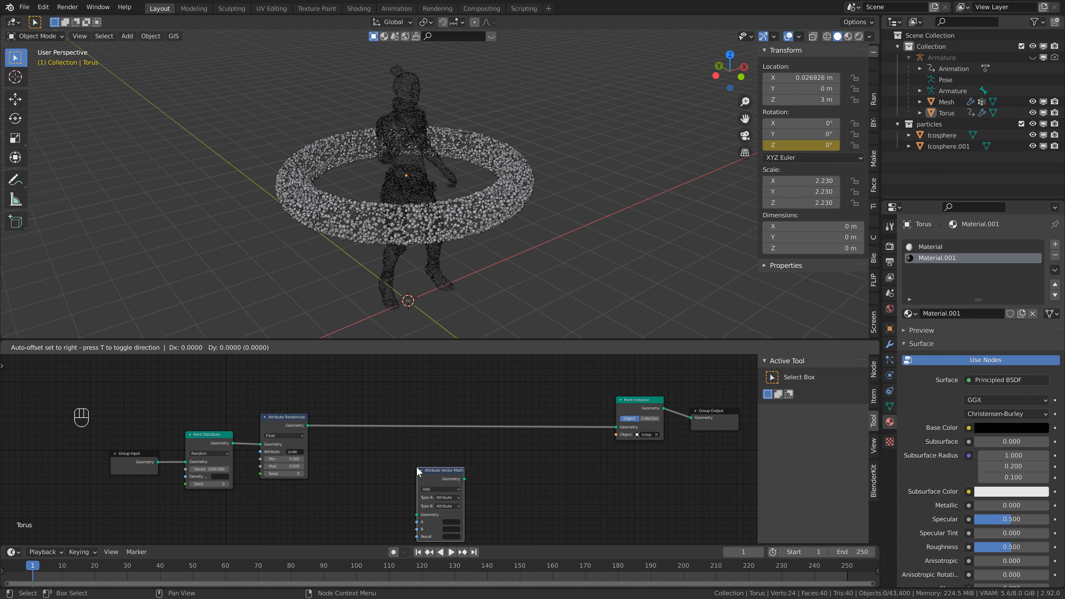
{"action": "left_click", "coordinate": [337, 402]}
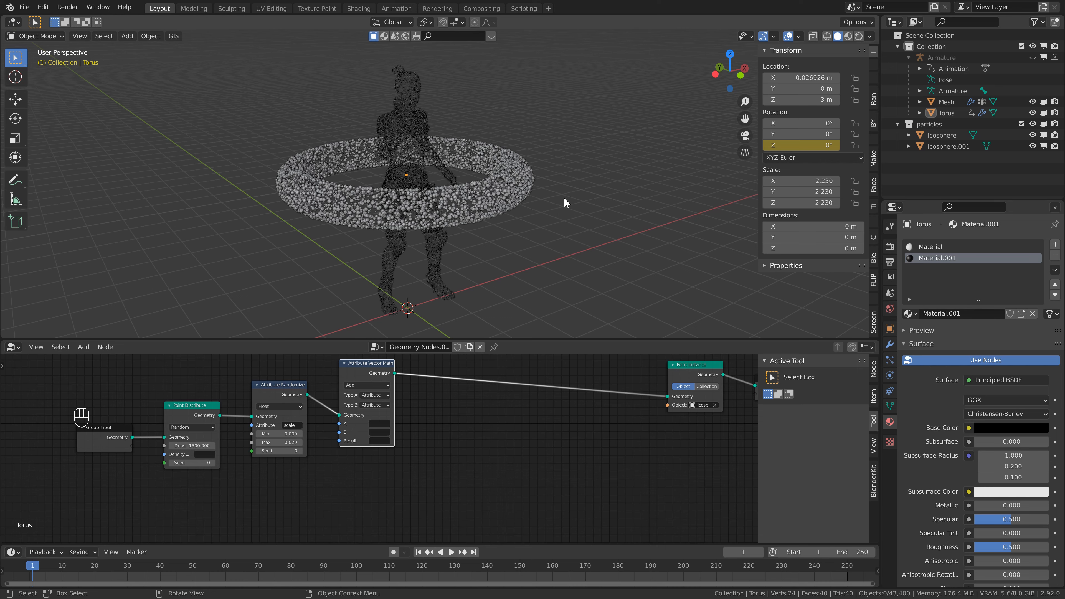
Add a new object to the 3D scene containing the character and the torus
{"action": "key", "text": "shift+a"}
{"action": "mouse_move", "coordinate": [492, 238]}
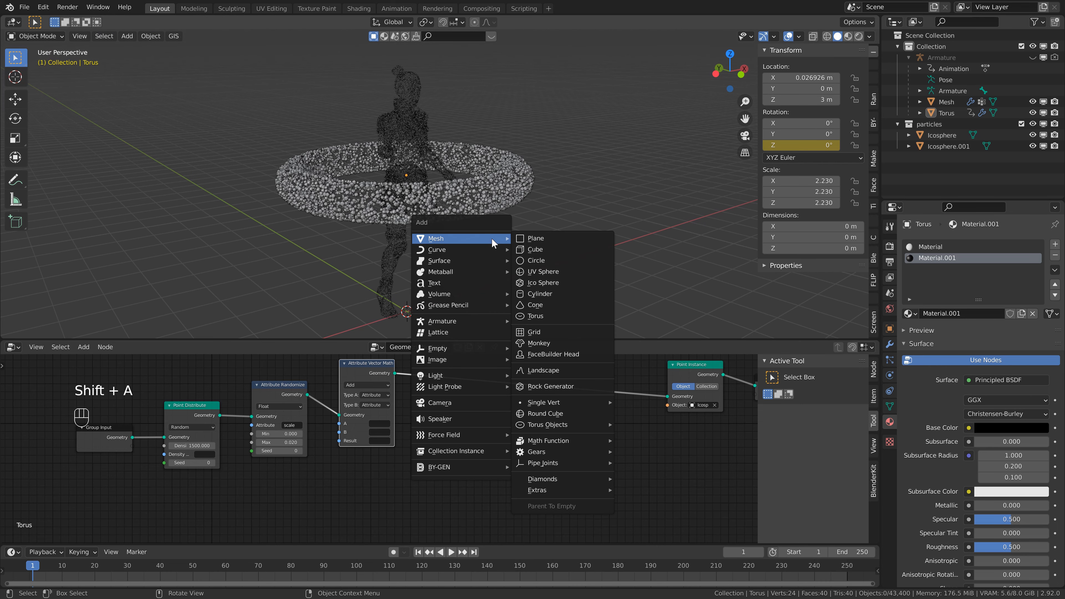
Add a mesh circle at the world origin and rotate it 90° about the Y axis
{"action": "left_click", "coordinate": [539, 260]}
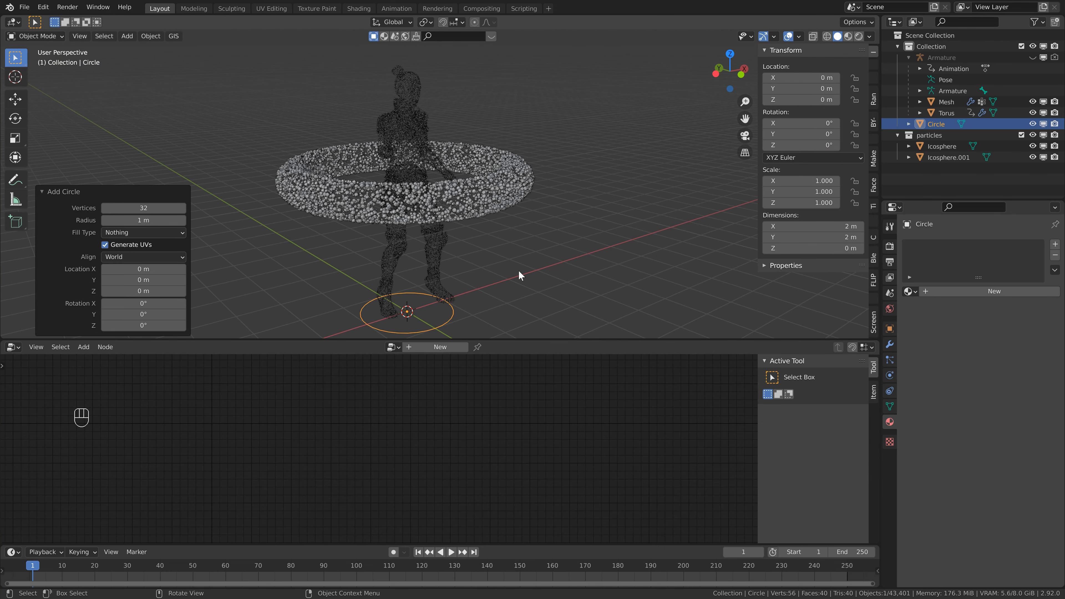
{"action": "key", "text": "r"}
{"action": "key", "text": "y"}
{"action": "key", "text": "9"}
{"action": "key", "text": "0"}
{"action": "key", "text": "Return"}
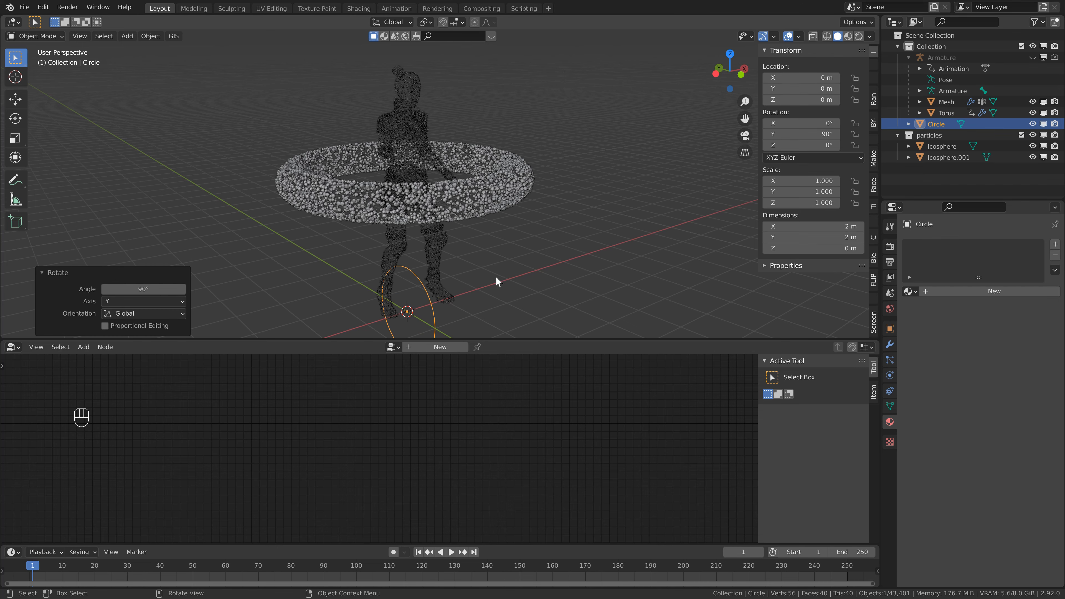
Move the circle 3 m up along the Z axis to the height of the torus
{"action": "key", "text": "g"}
{"action": "key", "text": "z"}
{"action": "key", "text": "3"}
{"action": "left_click", "coordinate": [497, 171]}
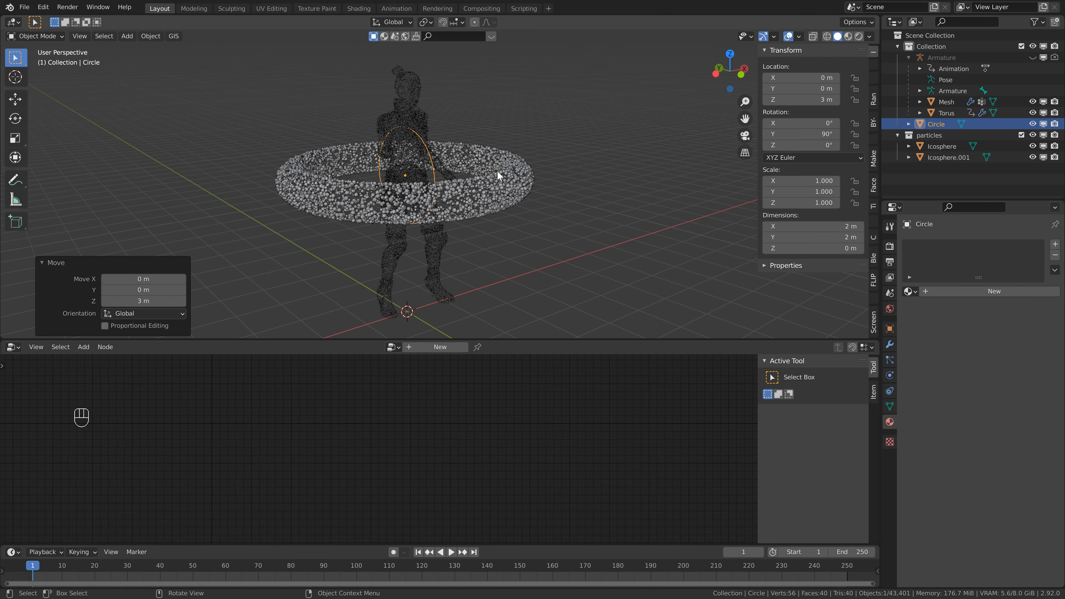
In top view, move the circle about -2.22 m along Y so it sits on the torus's particle band
{"action": "key", "text": "KP_7"}
{"action": "middle_click_drag", "start_coordinate": [472, 155], "coordinate": [452, 168], "text": "shift"}
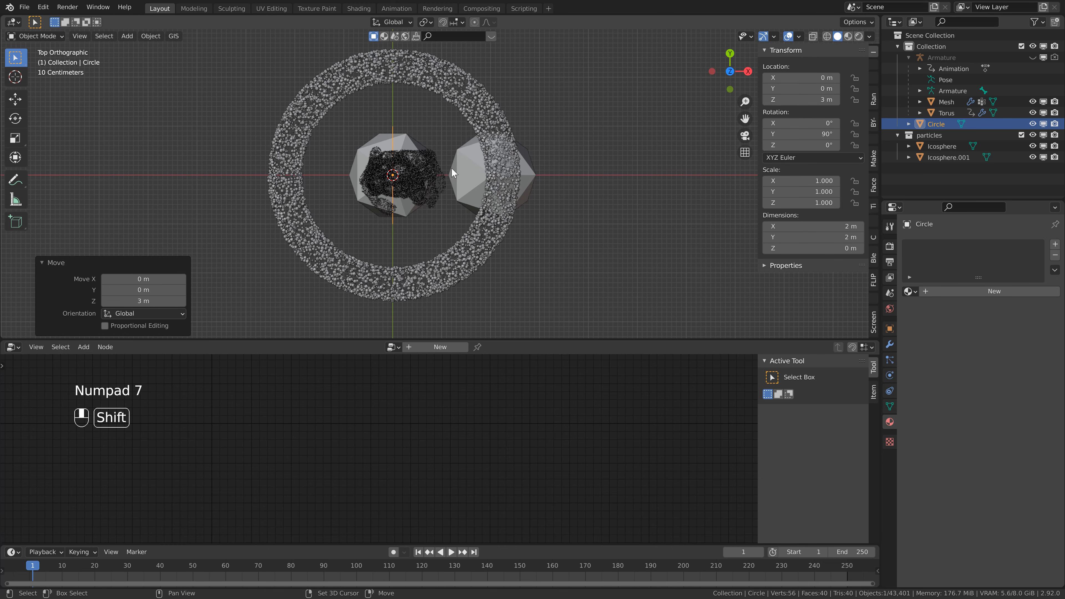
{"action": "key", "text": "g"}
{"action": "key", "text": "y"}
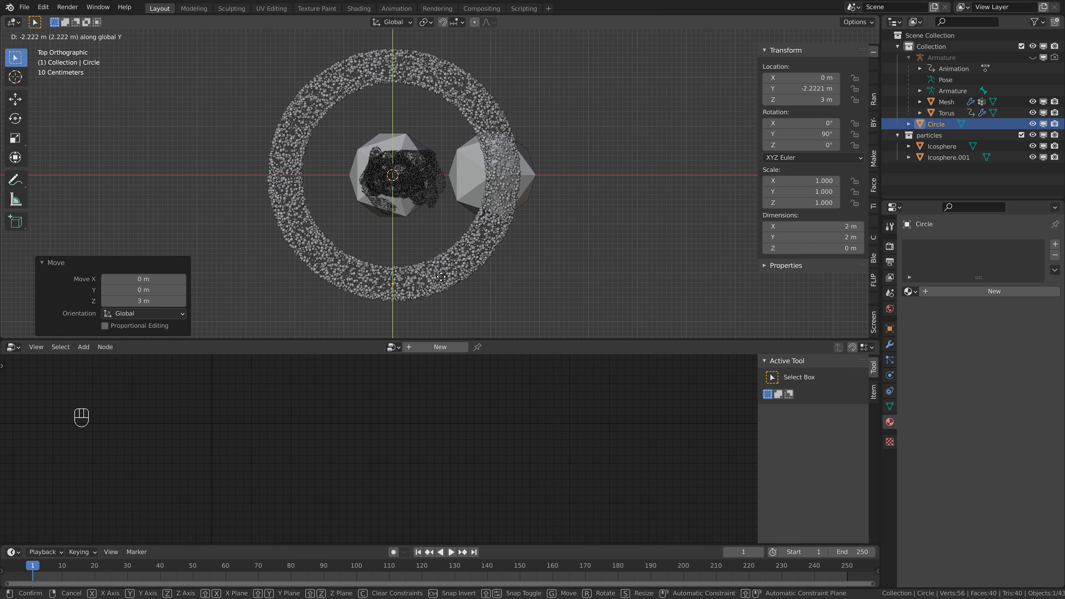
{"action": "left_click", "coordinate": [441, 277]}
{"action": "middle_click_drag", "start_coordinate": [422, 273], "coordinate": [647, 135]}
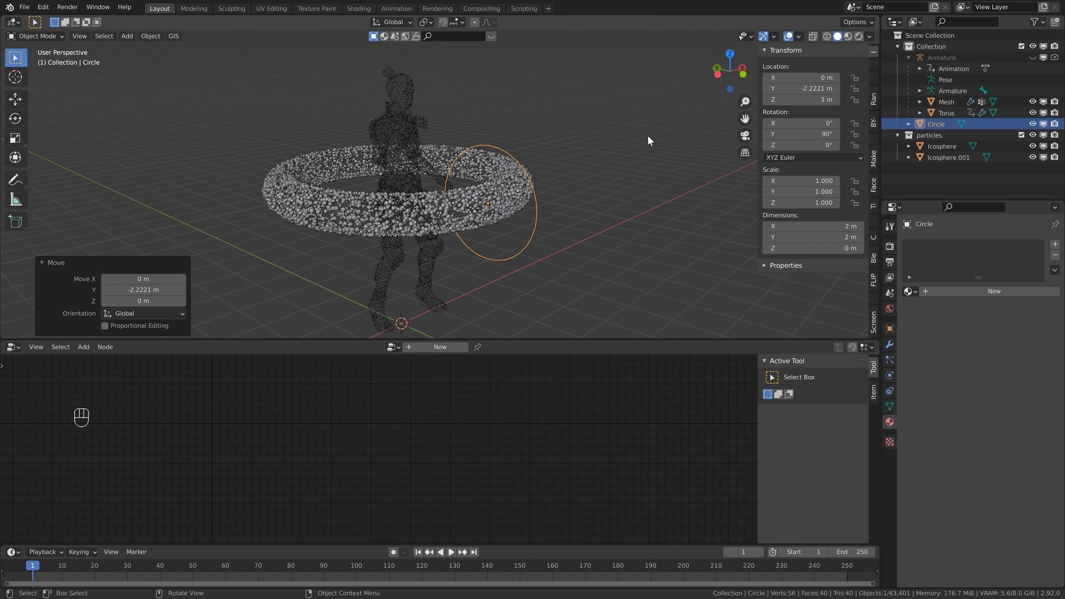
Scale the circle down to about 0.54 so it fits closely around the torus's cross-section
{"action": "key", "text": "s"}
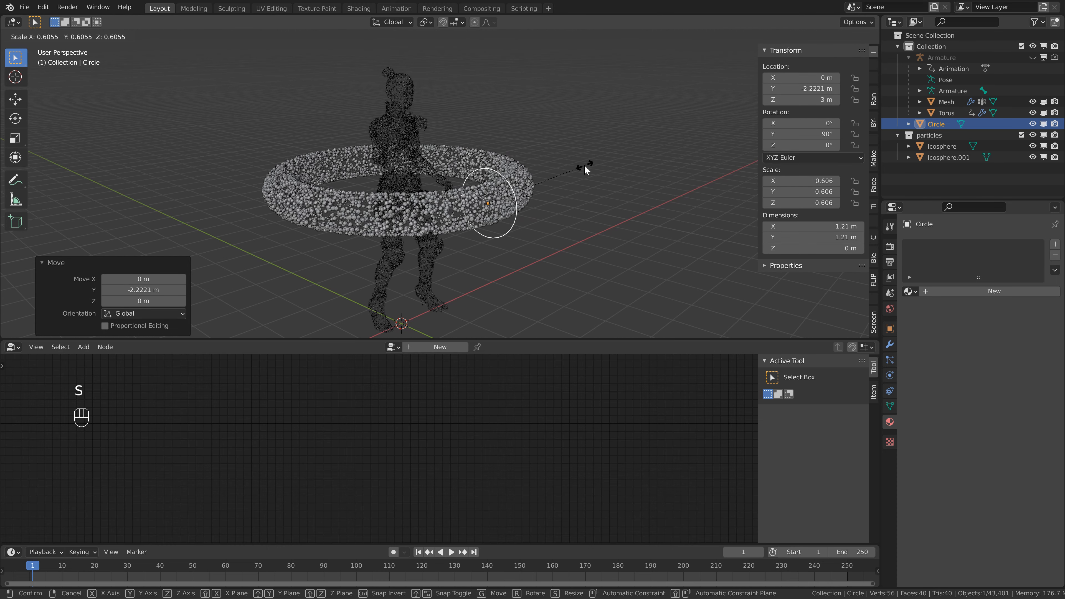
{"action": "left_click", "coordinate": [576, 171]}
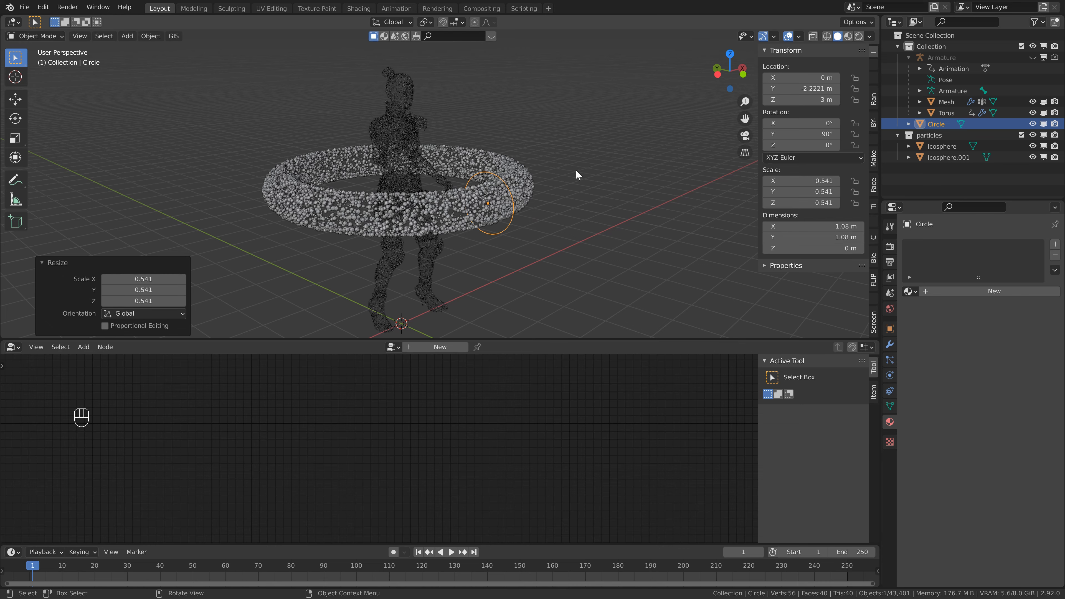
{"action": "middle_click_drag", "start_coordinate": [386, 185], "coordinate": [408, 192]}
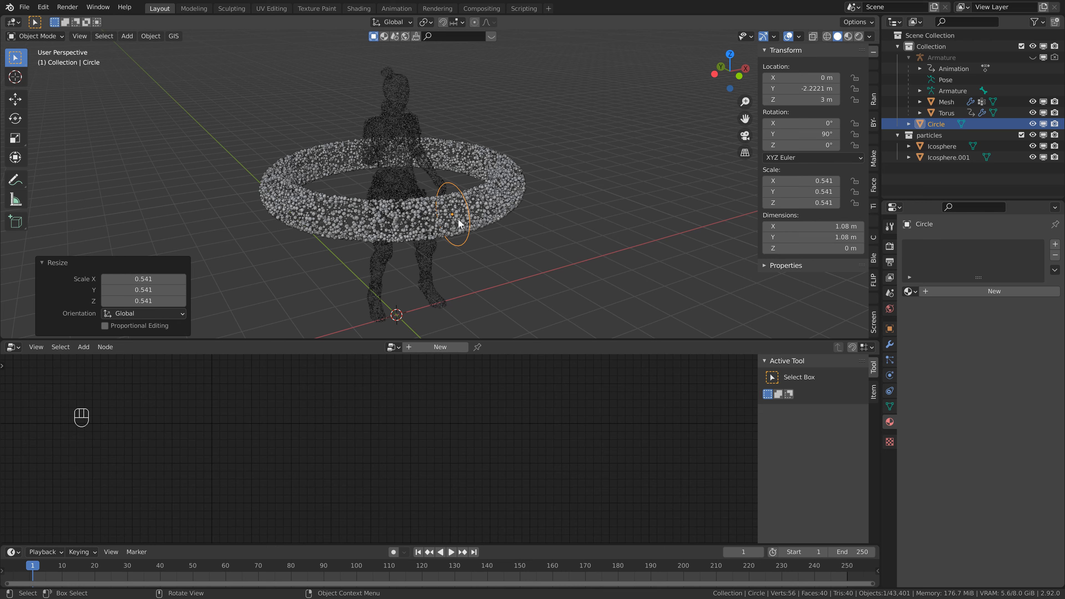
{"action": "scroll", "coordinate": [463, 225], "scroll_direction": "up", "scroll_amount": 2}
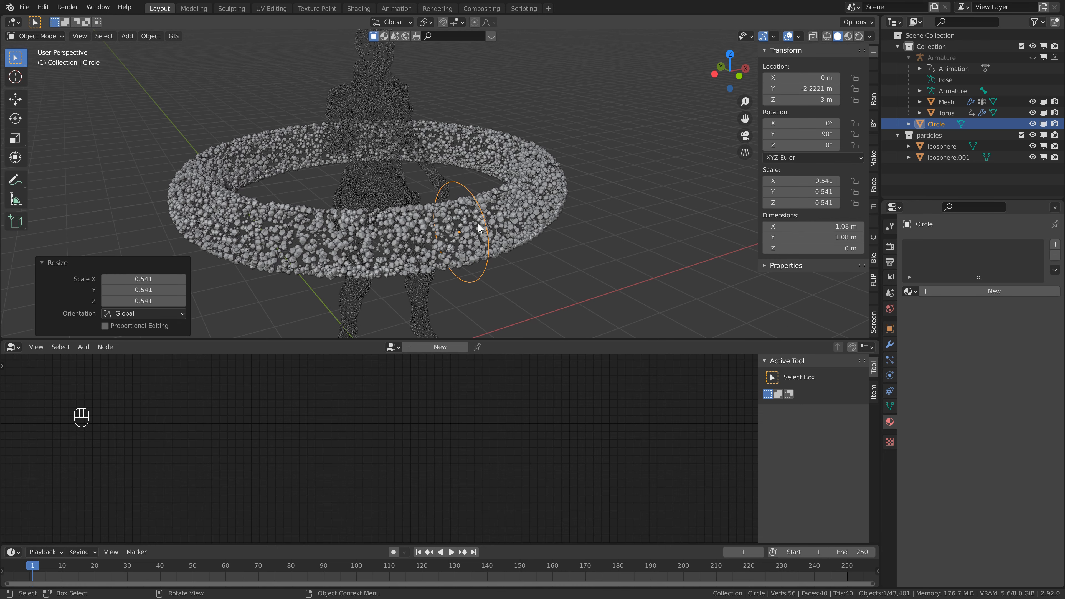
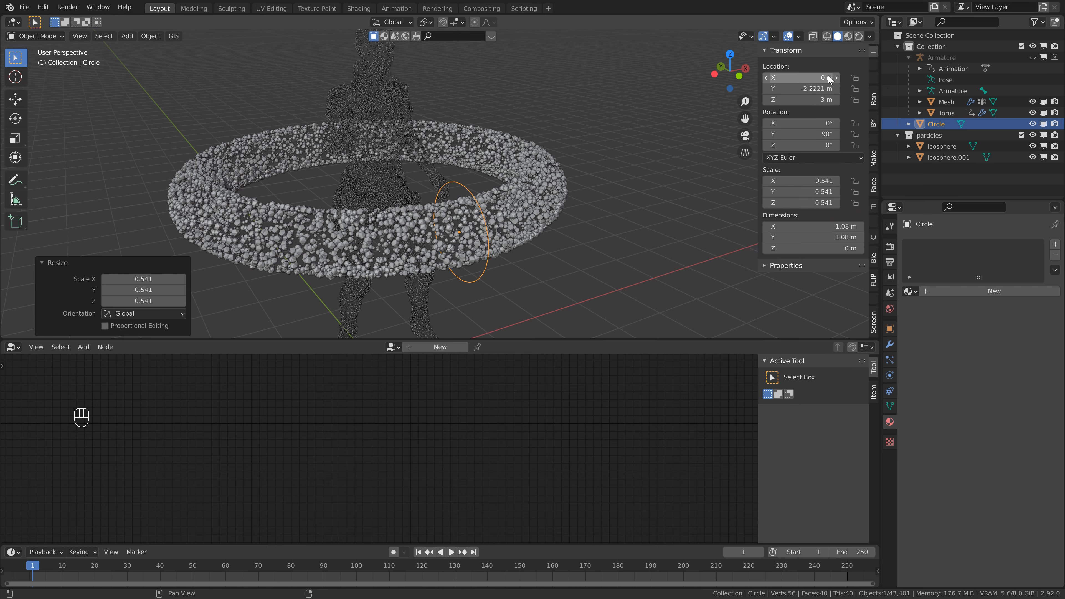
Add an Object Info node to the torus's geometry node tree, below the Attribute Randomize node
{"action": "left_click", "coordinate": [553, 203]}
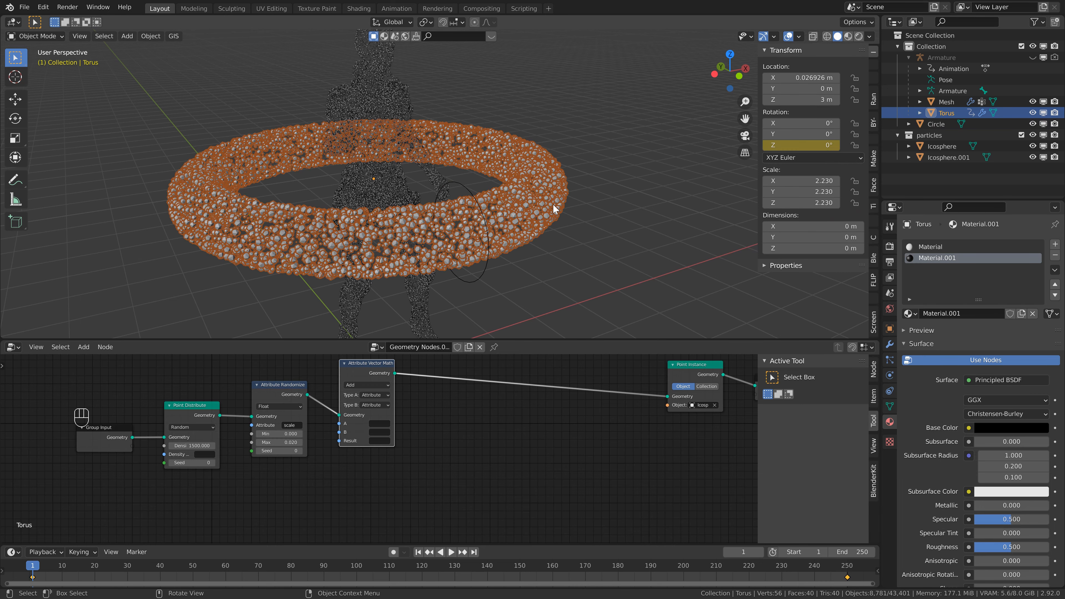
{"action": "scroll", "coordinate": [432, 420], "scroll_direction": "down", "scroll_amount": 1}
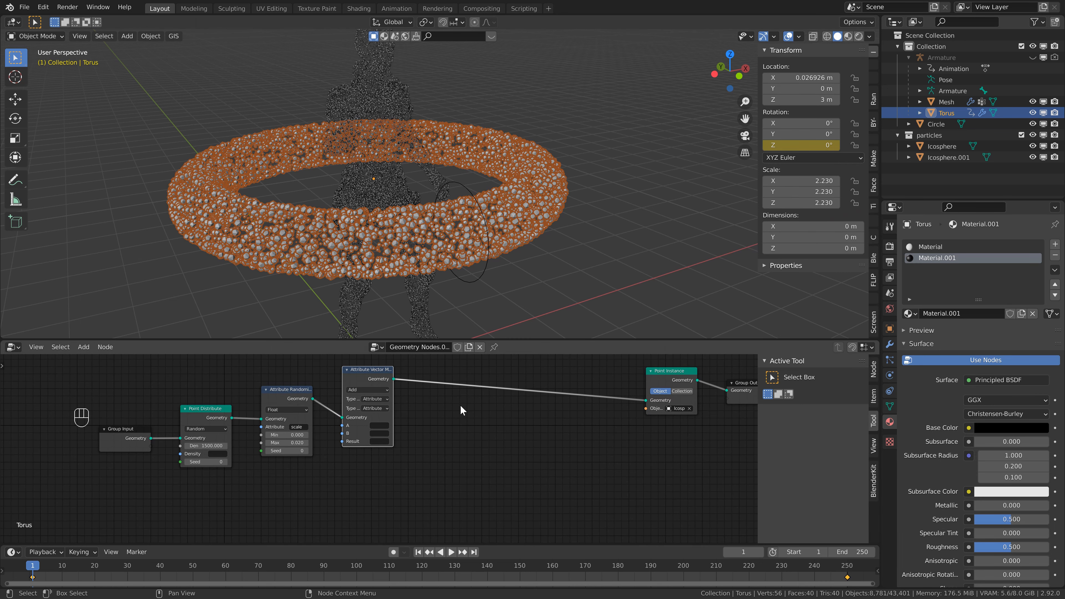
{"action": "middle_click_drag", "start_coordinate": [461, 405], "coordinate": [472, 413]}
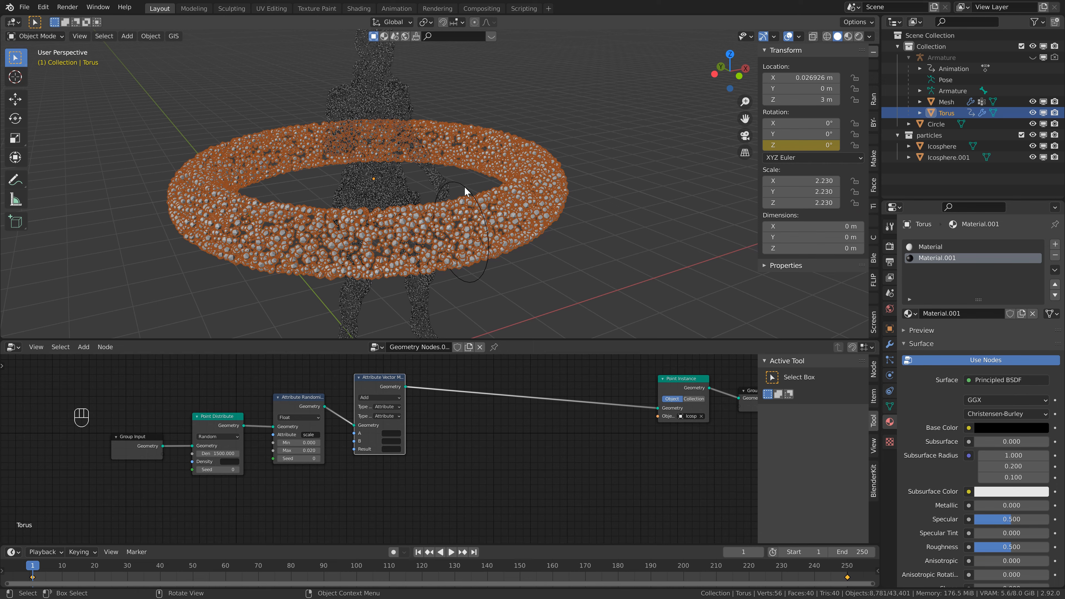
{"action": "key", "text": "shift+a"}
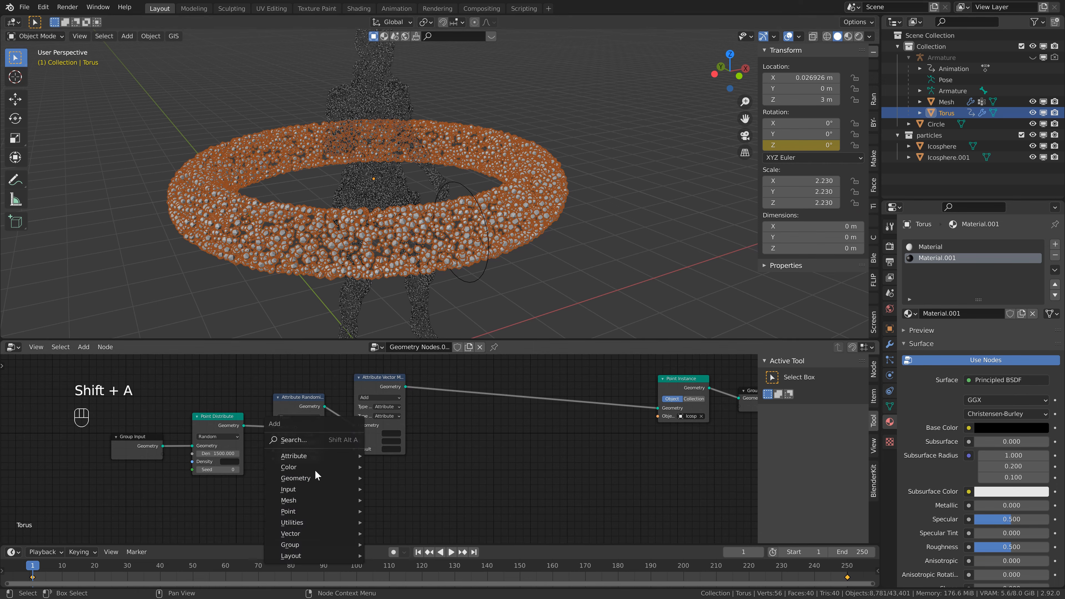
{"action": "left_click", "coordinate": [300, 443]}
{"action": "type", "text": "obj"}
{"action": "key", "text": "Return"}
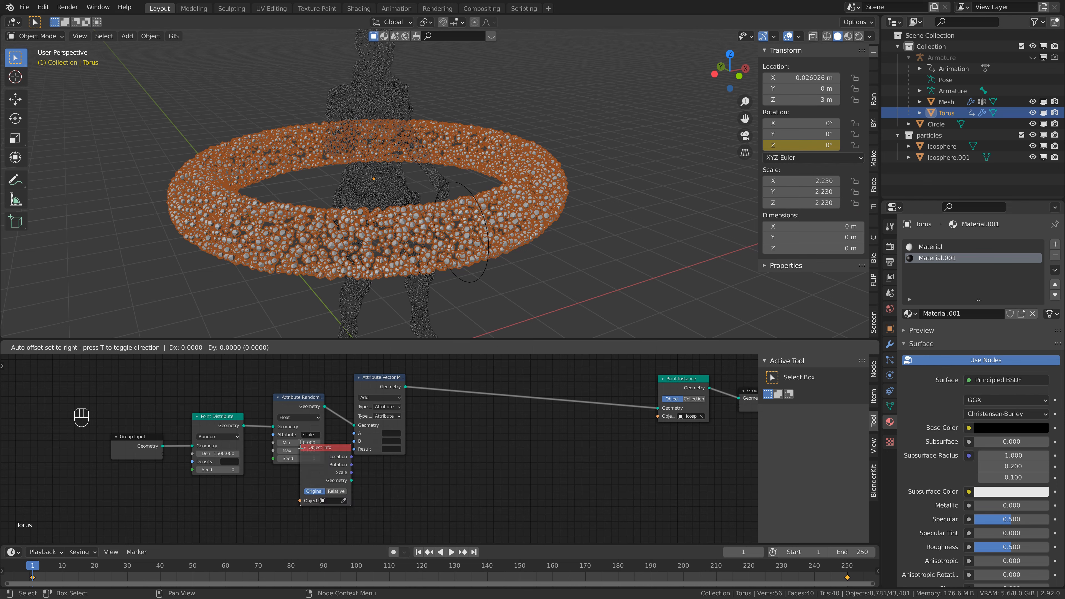
{"action": "left_click", "coordinate": [272, 455]}
Set the Object Info node's object to Circle and its transform space to Relative
{"action": "left_click", "coordinate": [306, 512]}
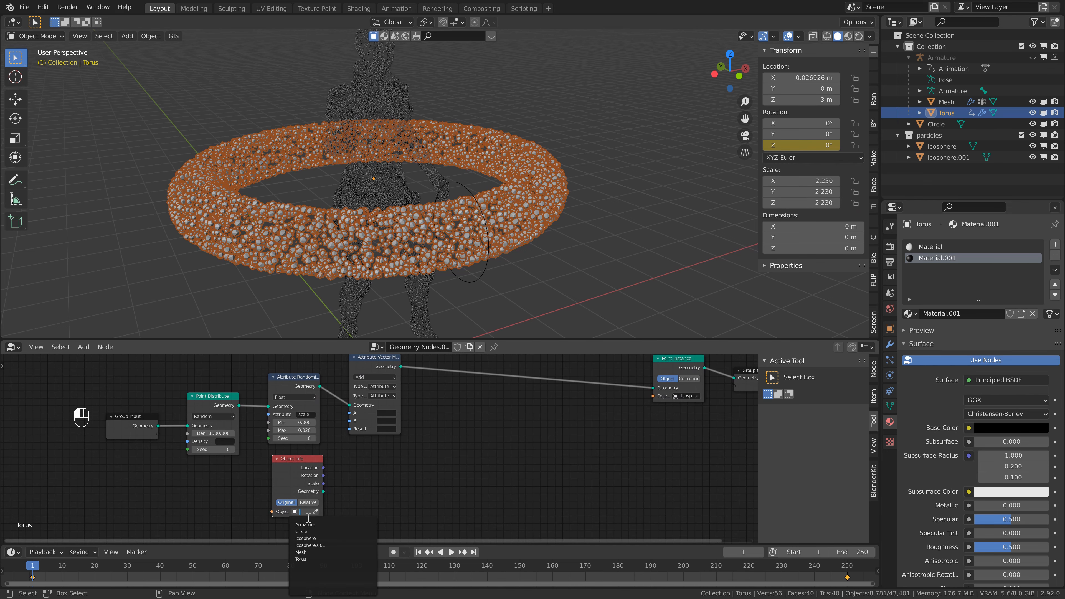
{"action": "left_click", "coordinate": [306, 533]}
{"action": "scroll", "coordinate": [308, 527], "scroll_direction": "up", "scroll_amount": 1}
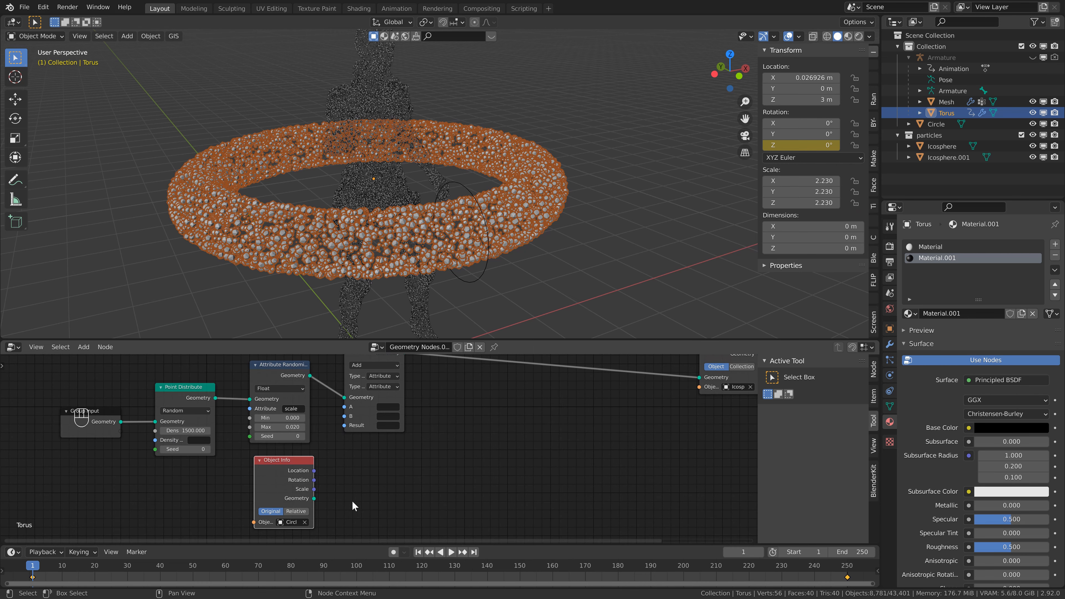
{"action": "left_click", "coordinate": [291, 510]}
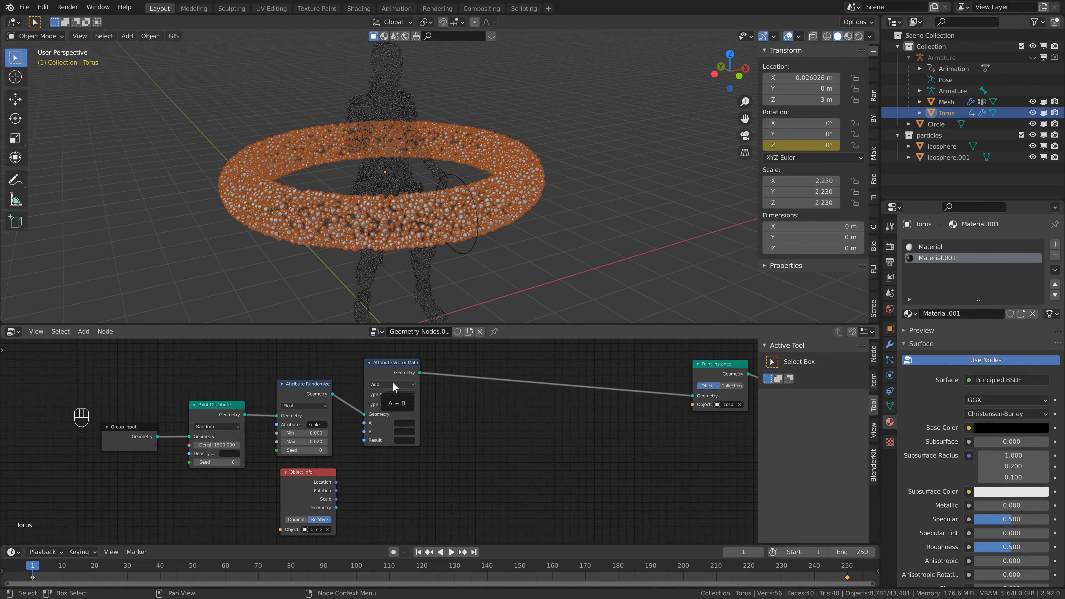
Set the Attribute Vector Math node's operation to Distance and its A attribute to position
{"action": "left_click", "coordinate": [393, 384]}
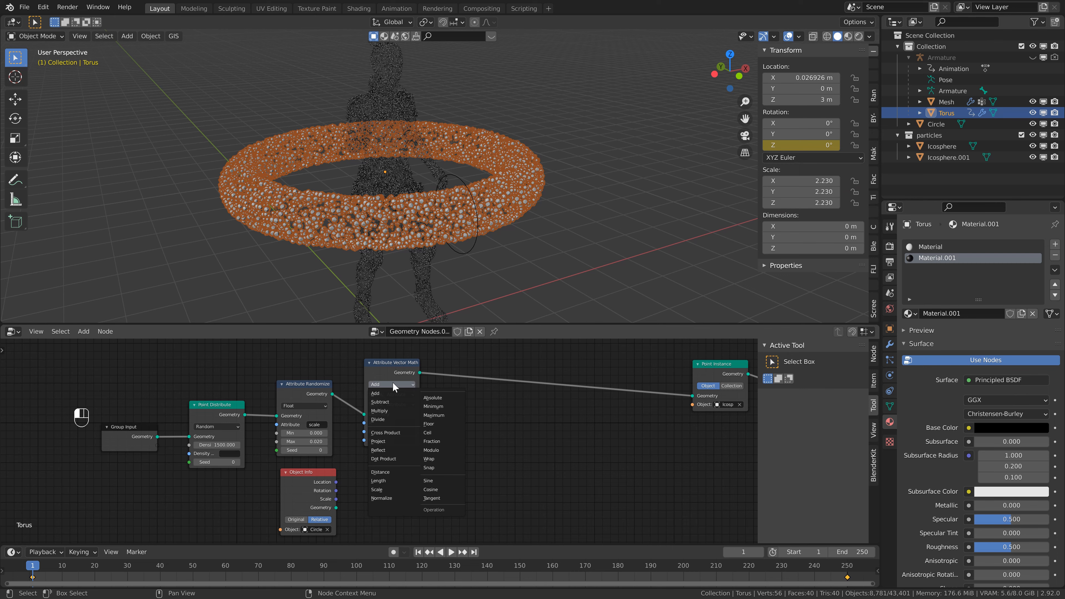
{"action": "left_click", "coordinate": [386, 472]}
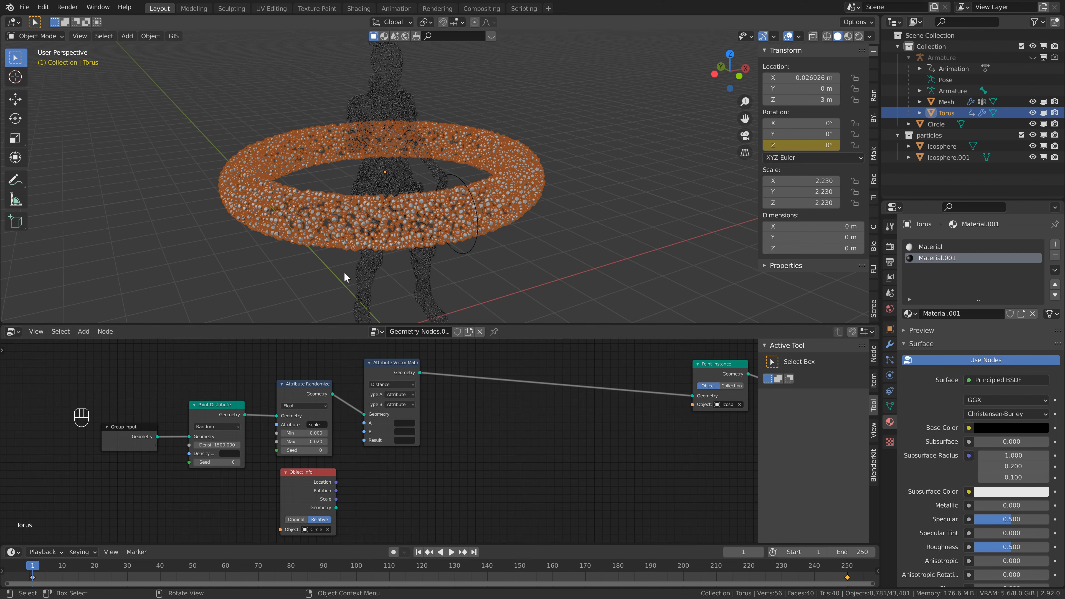
{"action": "left_click", "coordinate": [410, 424]}
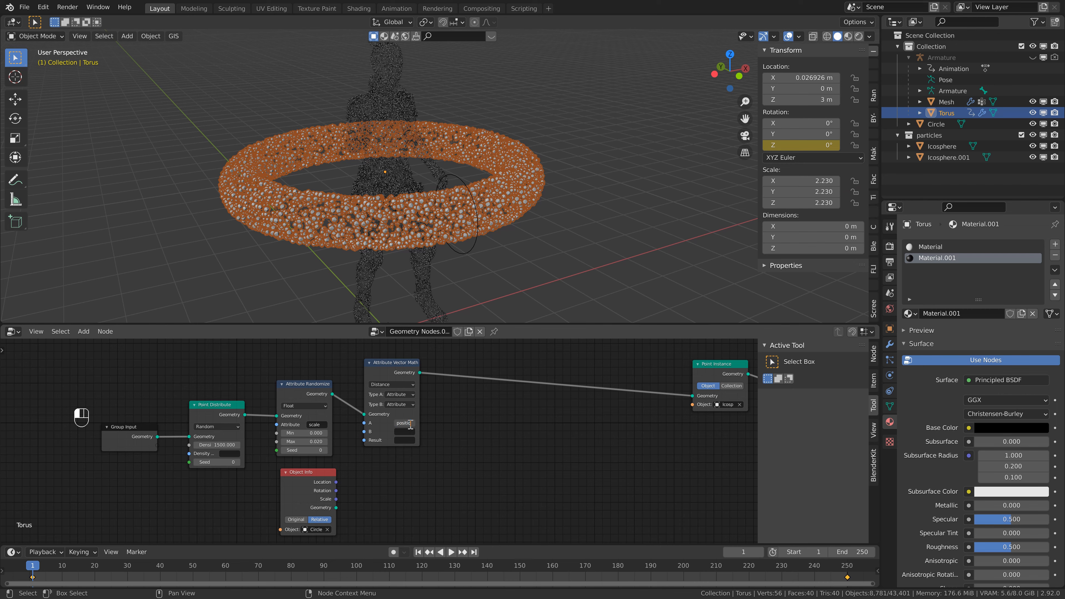
{"action": "key", "text": "Return"}
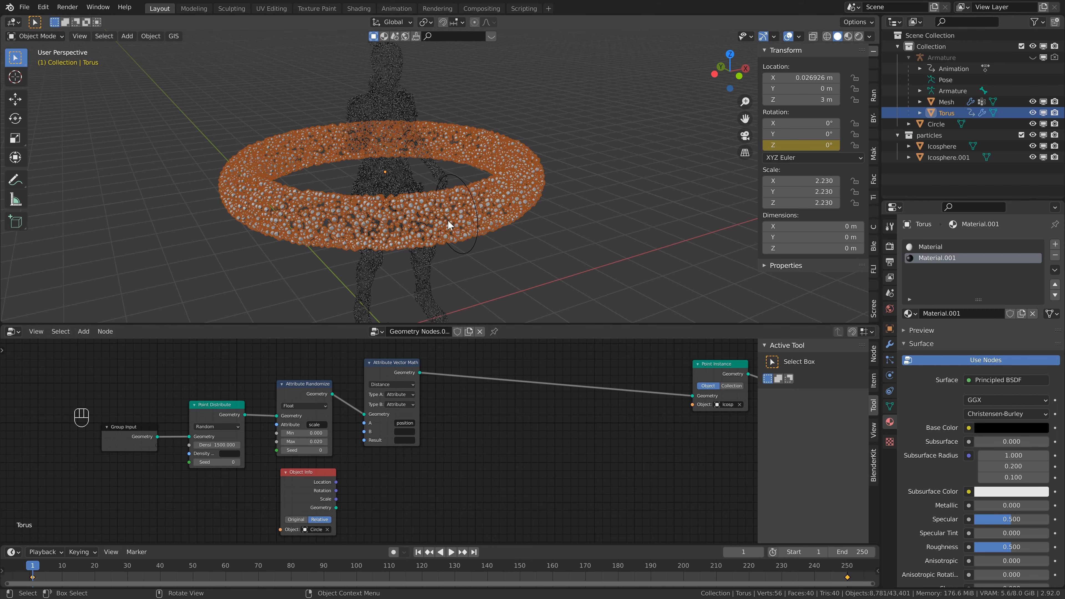
Change the Attribute Vector Math node's Type B to Vector and connect the Object Info Location output to B
{"action": "left_click", "coordinate": [401, 404]}
{"action": "left_click", "coordinate": [403, 423]}
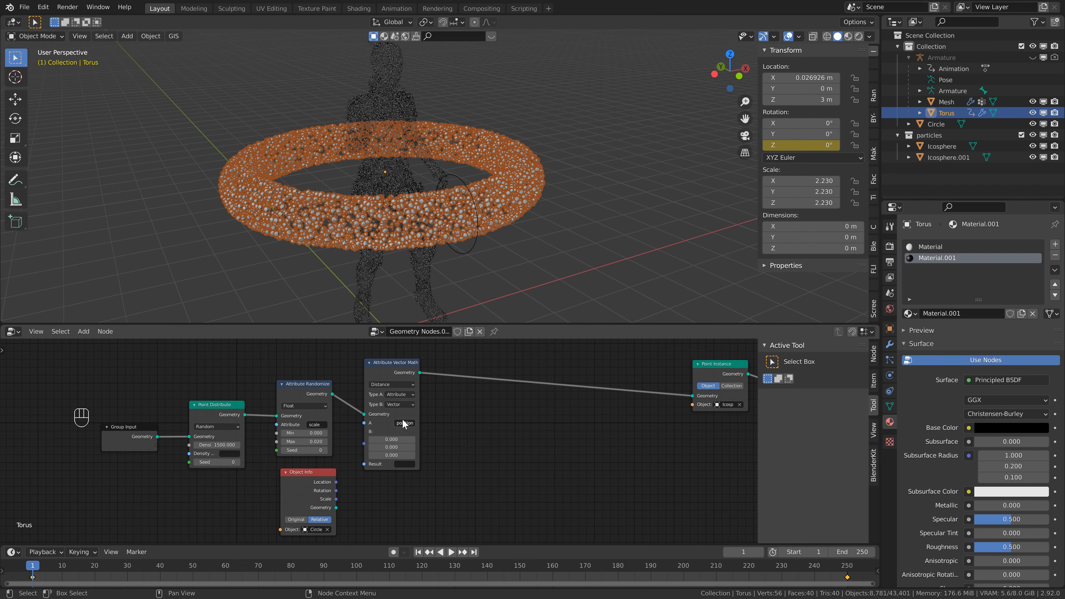
{"action": "left_click_drag", "start_coordinate": [337, 483], "coordinate": [364, 444]}
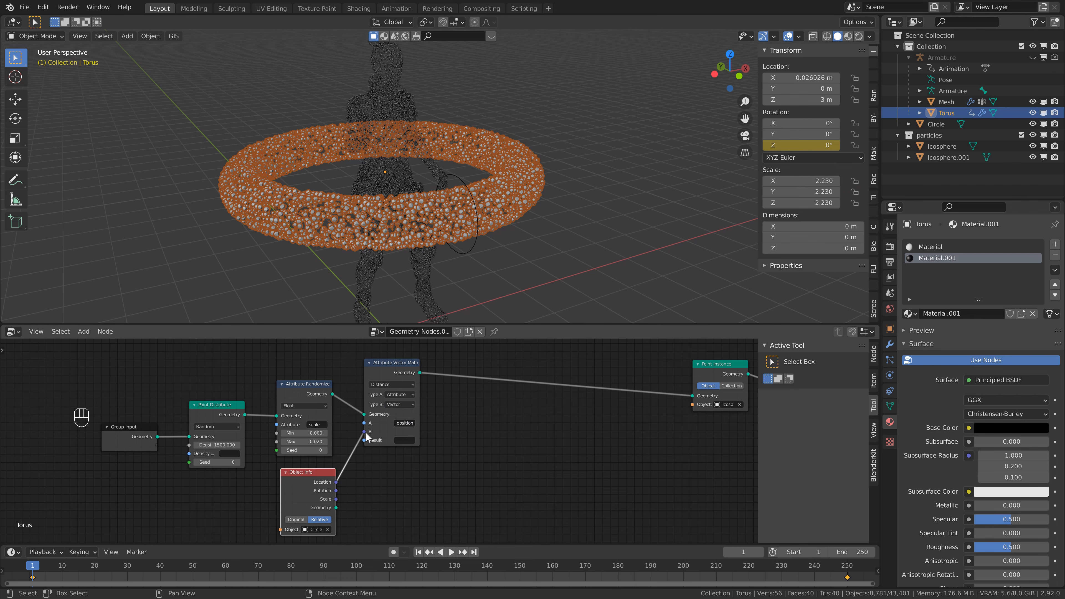
Name the Attribute Vector Math node's result distance and widen the node slightly
{"action": "left_click", "coordinate": [404, 440]}
{"action": "type", "text": "distance"}
{"action": "key", "text": "Return"}
{"action": "left_click_drag", "start_coordinate": [420, 426], "coordinate": [425, 424]}
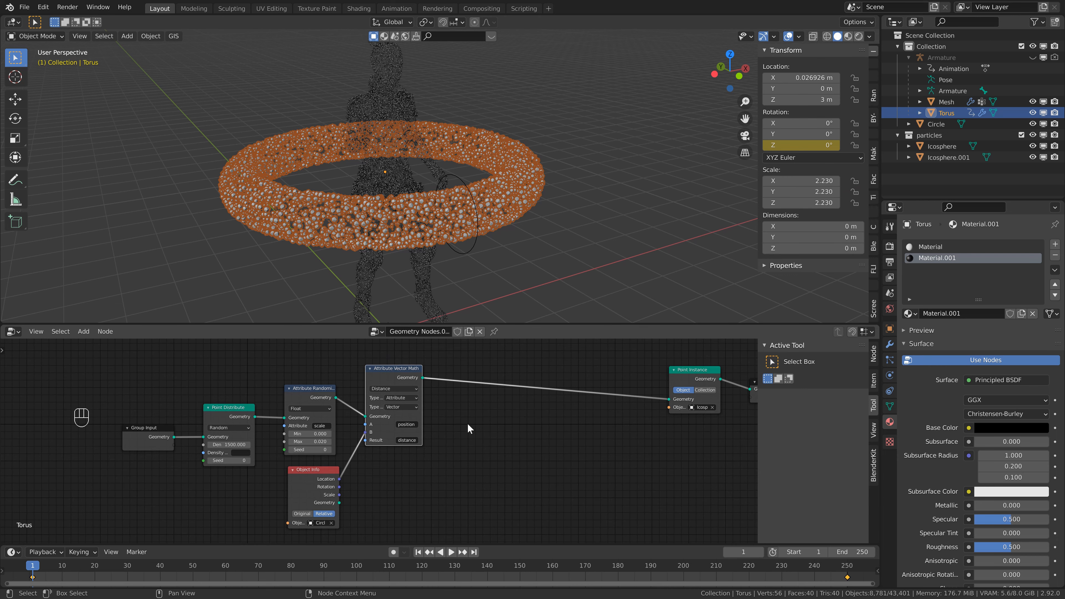
{"action": "key", "text": "Home"}
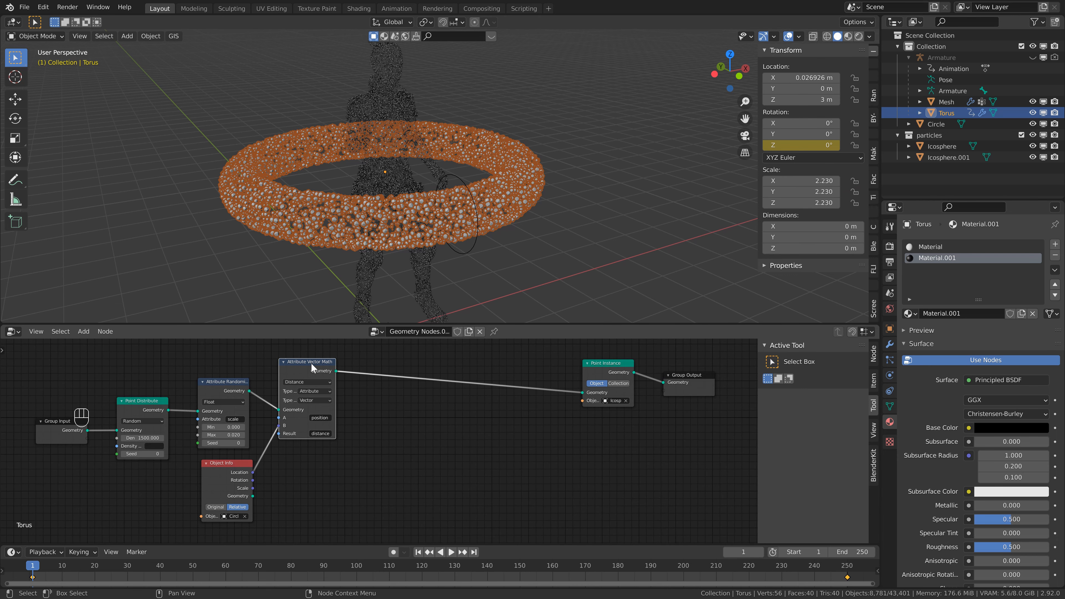
{"action": "left_click_drag", "start_coordinate": [312, 363], "coordinate": [310, 368]}
{"action": "middle_click_drag", "start_coordinate": [414, 423], "coordinate": [412, 436]}
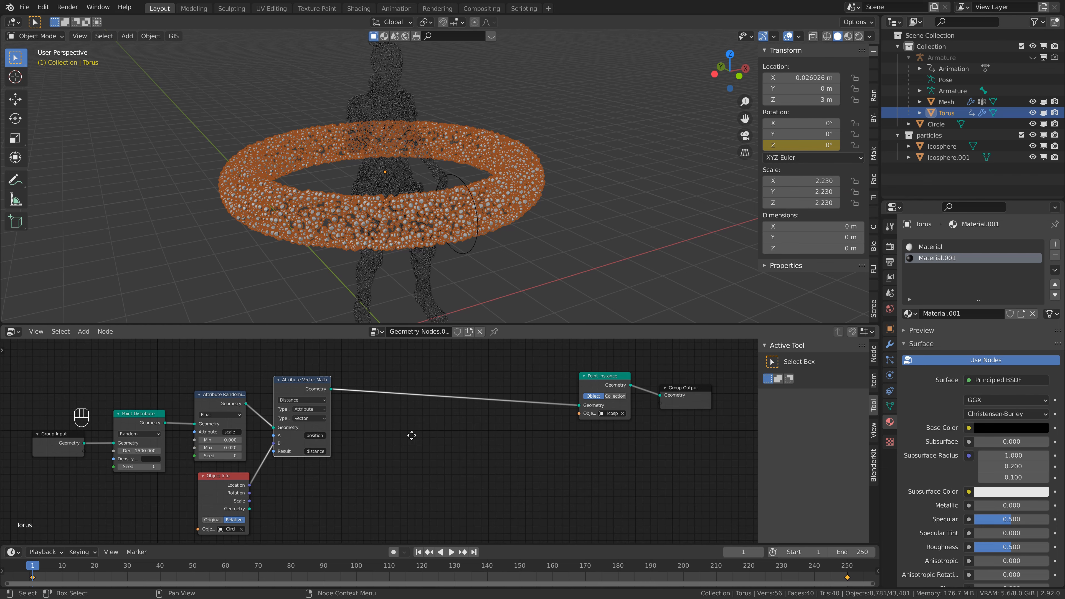
Insert an Attribute Math node between Attribute Vector Math and Point Instance, with its operation set to Multiply
{"action": "key", "text": "shift+a"}
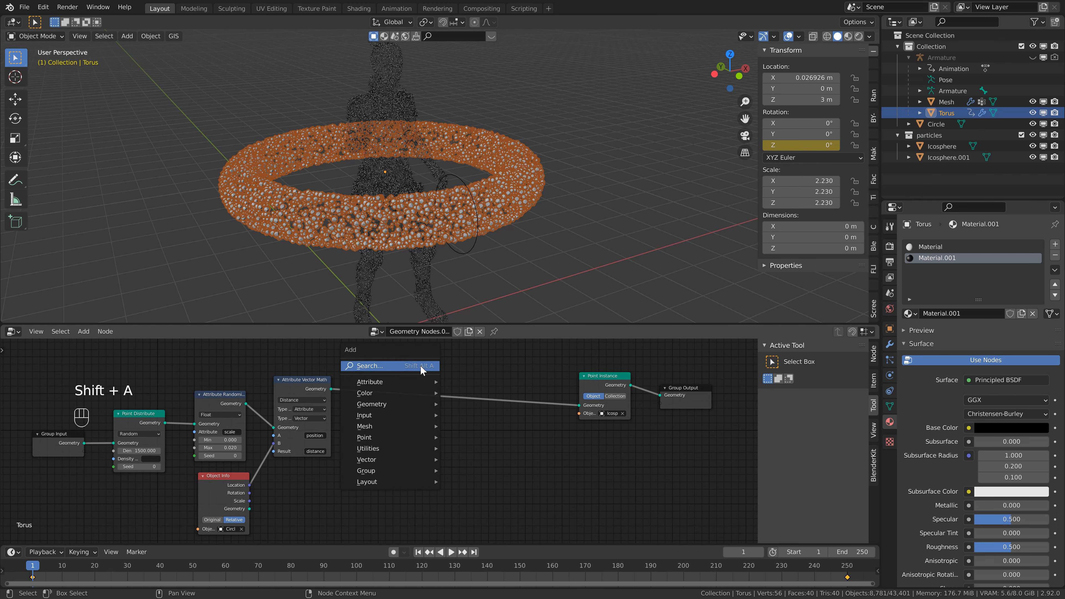
{"action": "mouse_move", "coordinate": [401, 384]}
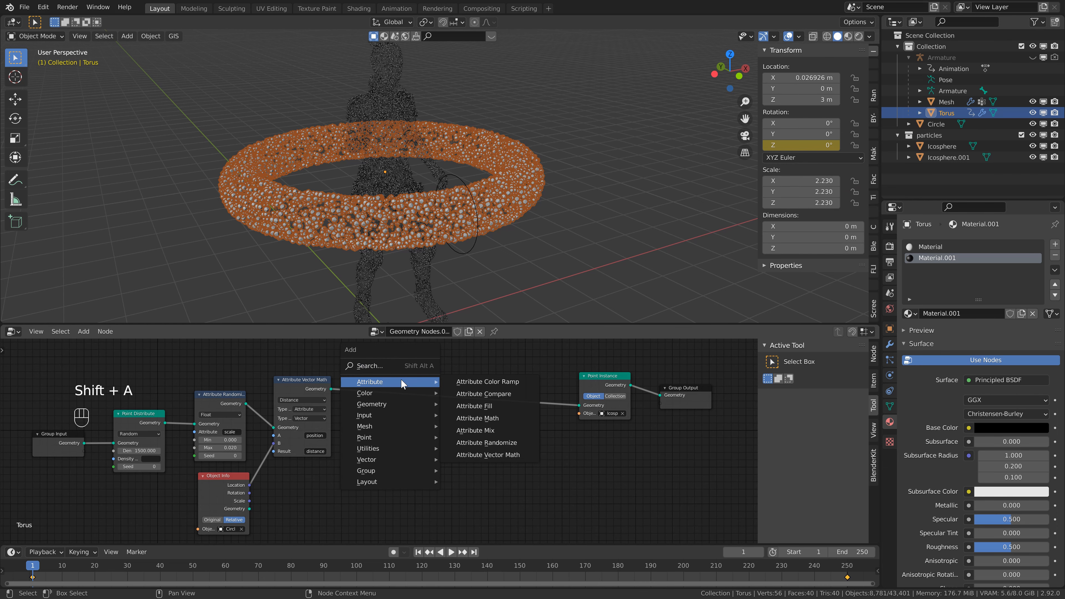
{"action": "left_click", "coordinate": [488, 422]}
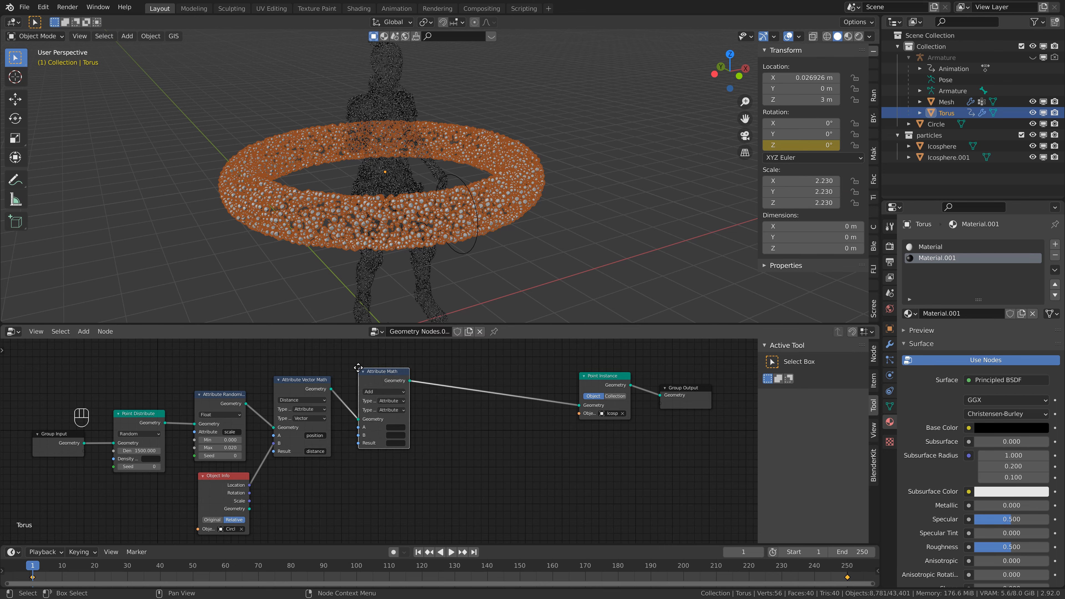
{"action": "left_click", "coordinate": [385, 379]}
{"action": "left_click", "coordinate": [399, 392]}
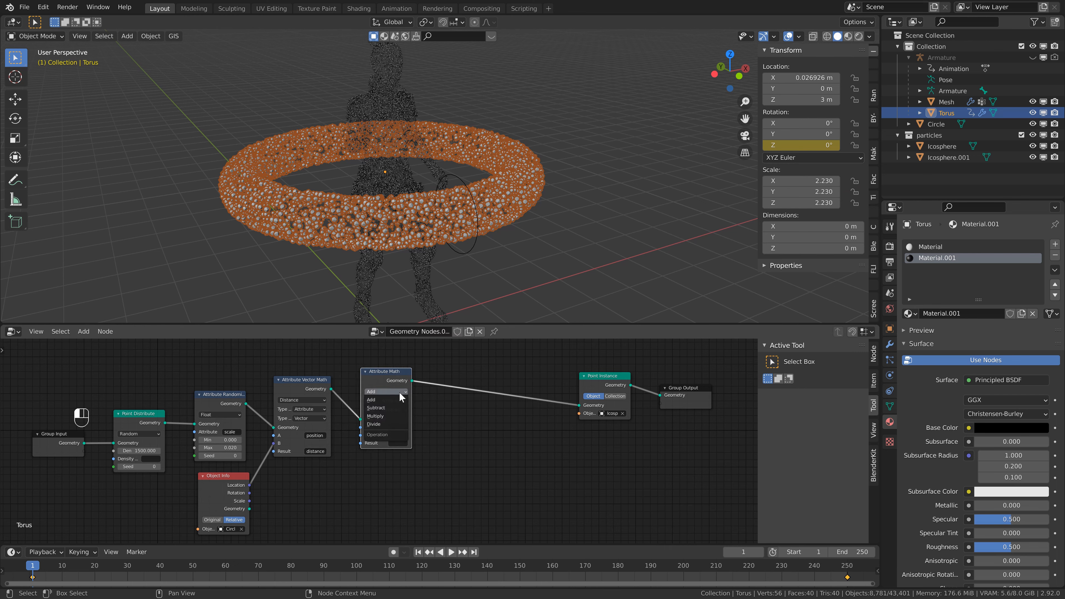
{"action": "left_click", "coordinate": [383, 416]}
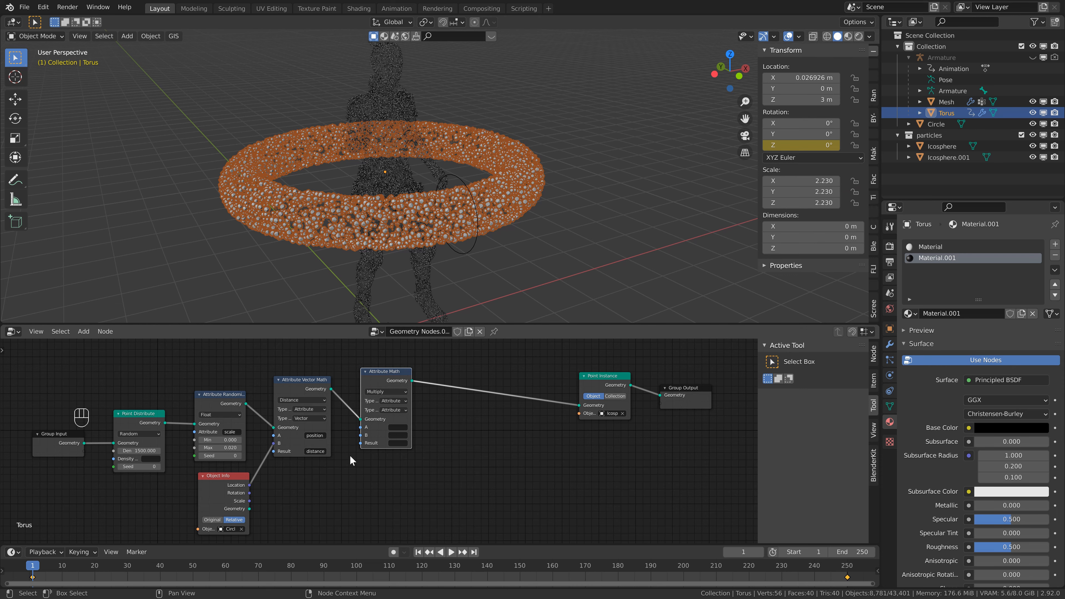
Set the Multiply Attribute Math node's A attribute to scale and its B attribute to distance
{"action": "scroll", "coordinate": [375, 441], "scroll_direction": "up", "scroll_amount": 1}
{"action": "left_click", "coordinate": [393, 425]}
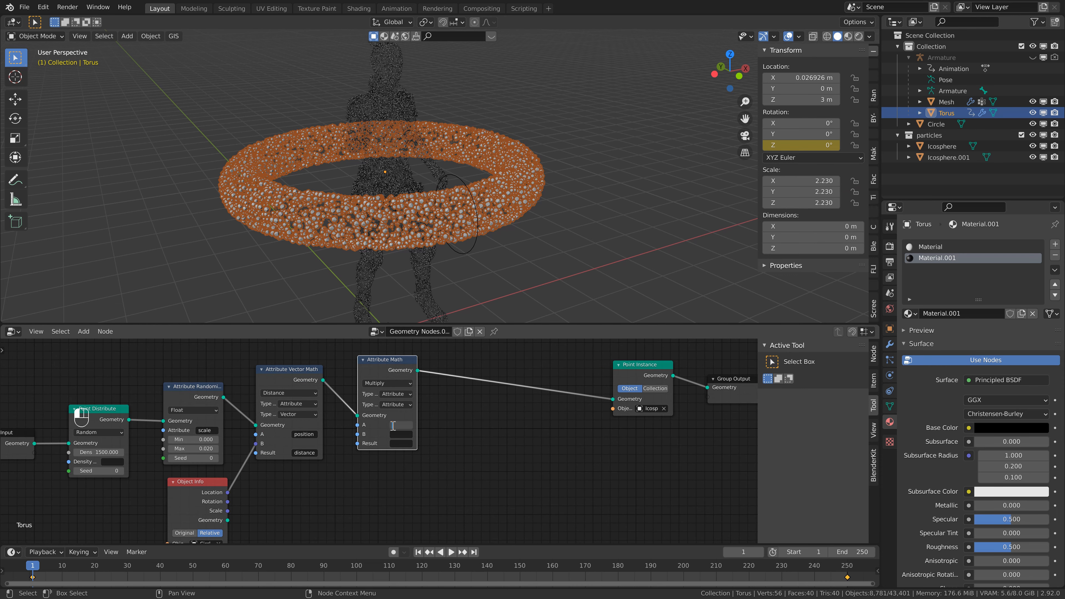
{"action": "type", "text": "scale"}
{"action": "left_click", "coordinate": [396, 434]}
{"action": "type", "text": "distance"}
{"action": "key", "text": "Return"}
Widen the Multiply node, name its result scale and save the file
{"action": "left_click_drag", "start_coordinate": [418, 441], "coordinate": [431, 442]}
{"action": "left_click", "coordinate": [418, 444]}
{"action": "type", "text": "sca"}
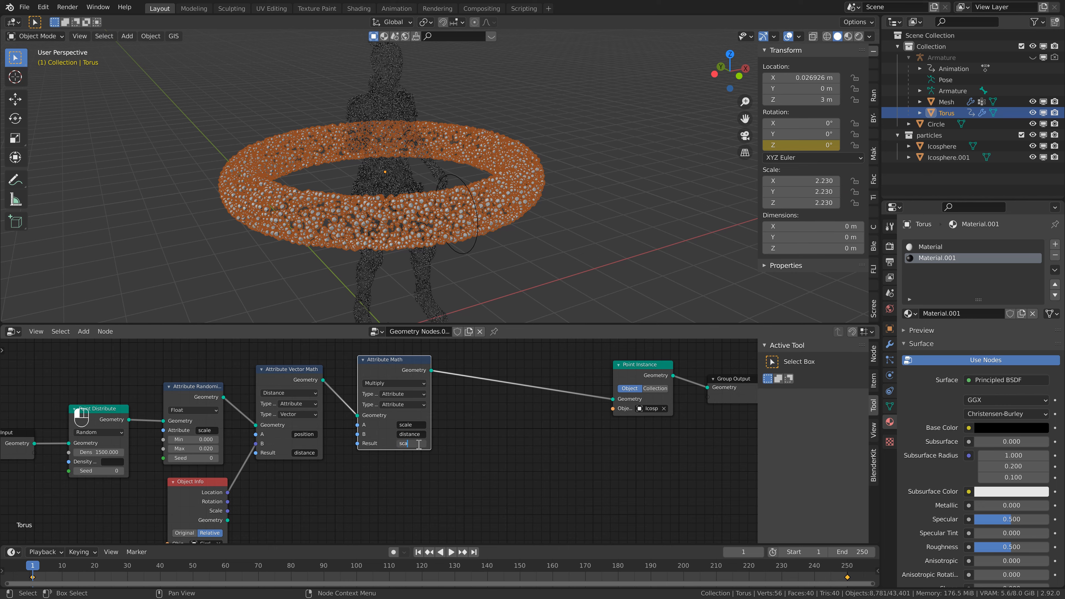
{"action": "type", "text": "le"}
{"action": "key", "text": "Return"}
{"action": "scroll", "coordinate": [419, 444], "scroll_direction": "down", "scroll_amount": 1}
{"action": "key", "text": "ctrl+s"}
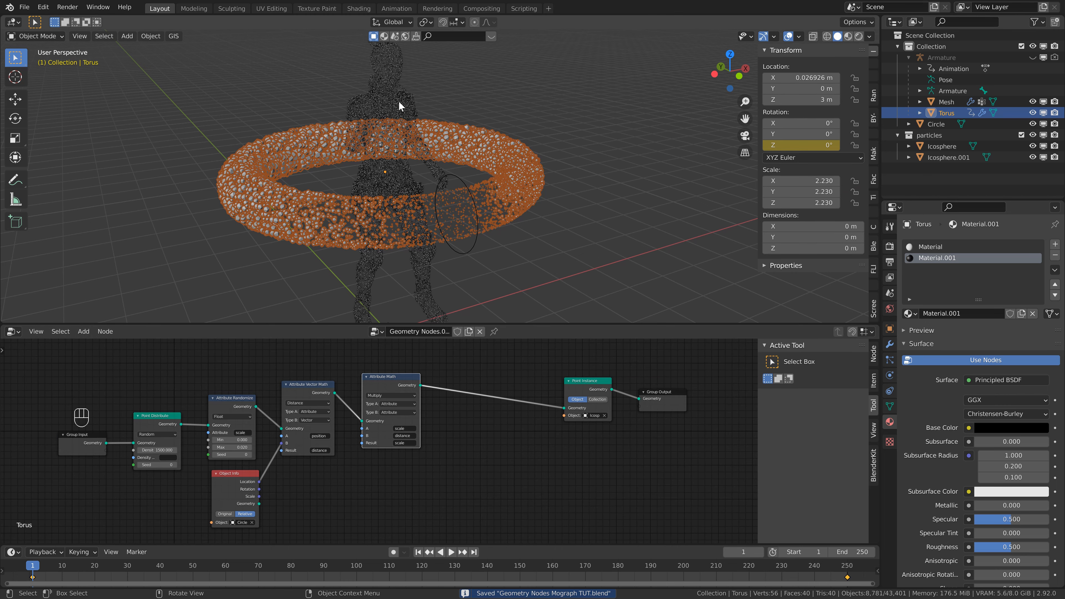
Examine the particle sizes around the circle on the ring and reselect the torus
{"action": "scroll", "coordinate": [495, 175], "scroll_direction": "up", "scroll_amount": 2}
{"action": "left_click", "coordinate": [472, 179]}
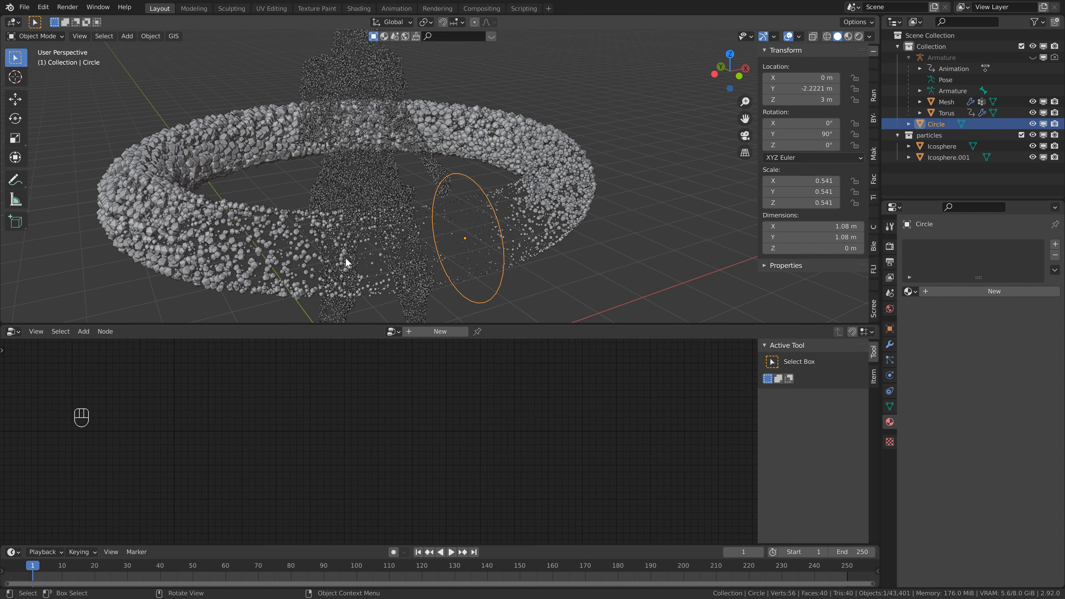
{"action": "scroll", "coordinate": [548, 142], "scroll_direction": "down", "scroll_amount": 3}
{"action": "left_click", "coordinate": [518, 183]}
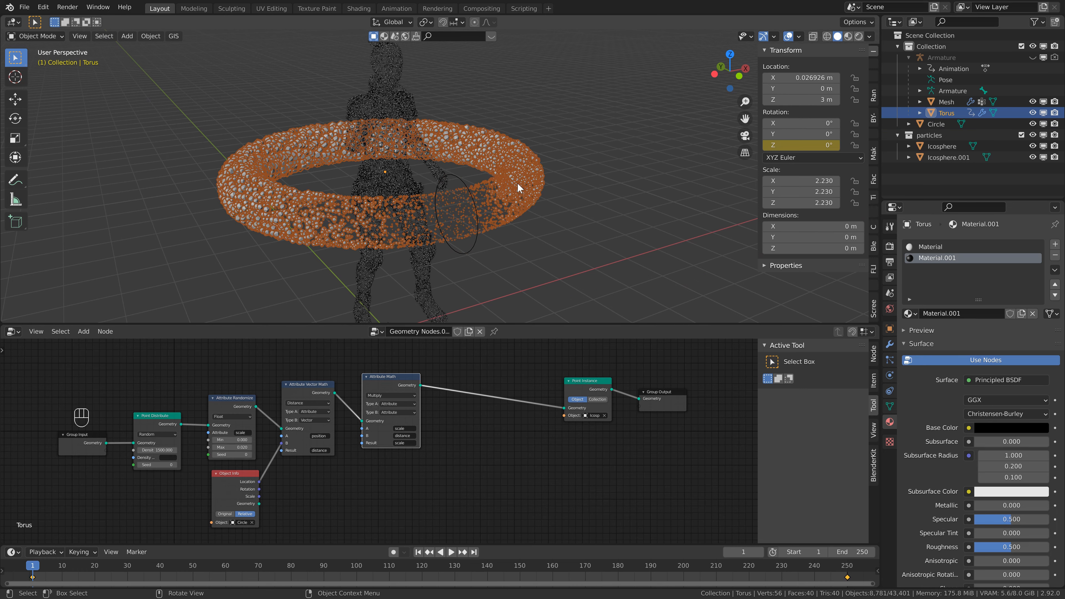
Space the nodes apart and insert an Attribute Color Ramp node between Attribute Vector Math and the Multiply node
{"action": "left_click_drag", "start_coordinate": [454, 363], "coordinate": [646, 414]}
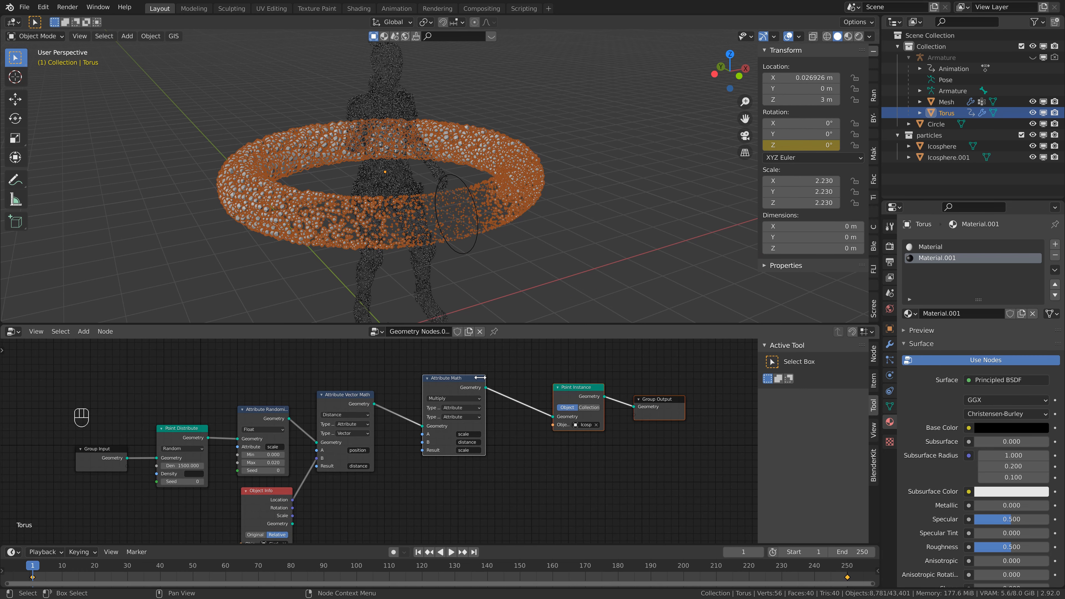
{"action": "left_click_drag", "start_coordinate": [470, 379], "coordinate": [592, 380]}
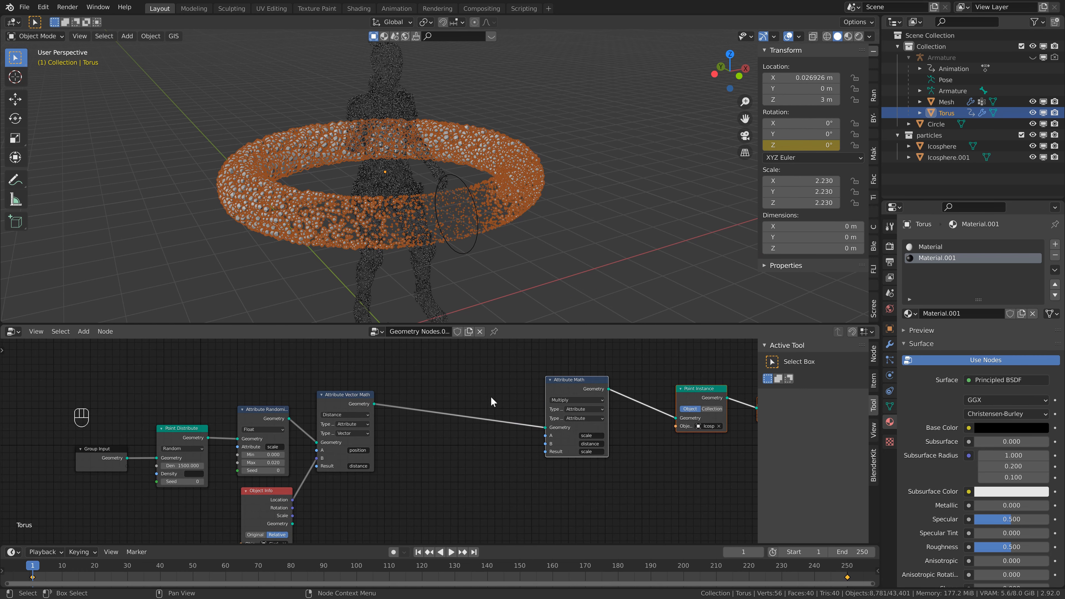
{"action": "middle_click_drag", "start_coordinate": [491, 397], "coordinate": [334, 391]}
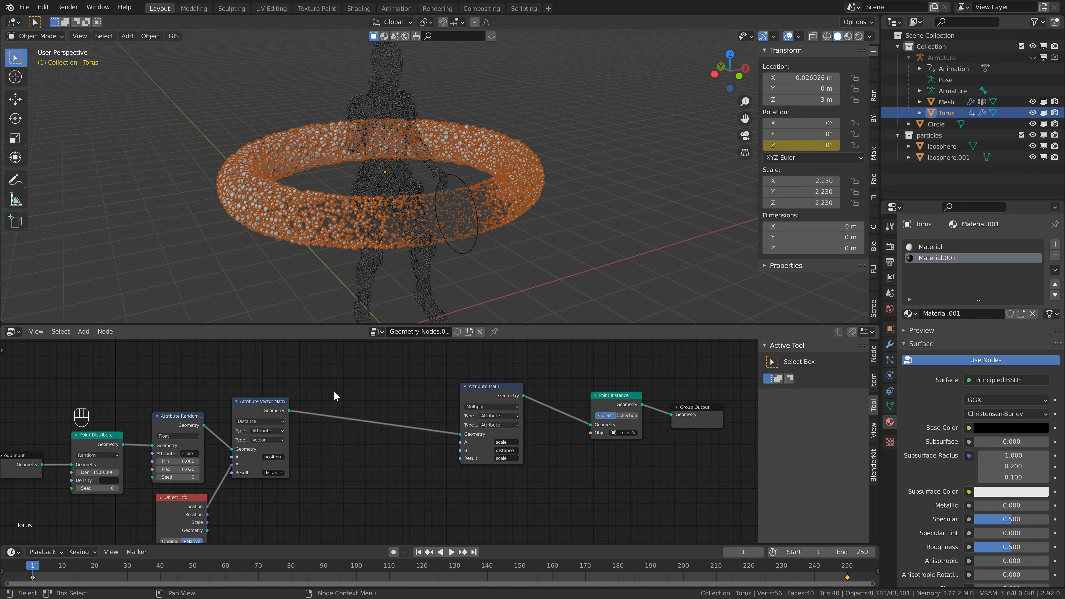
{"action": "key", "text": "shift+a"}
{"action": "left_click", "coordinate": [353, 394]}
{"action": "type", "text": "colo"}
{"action": "key", "text": "Return"}
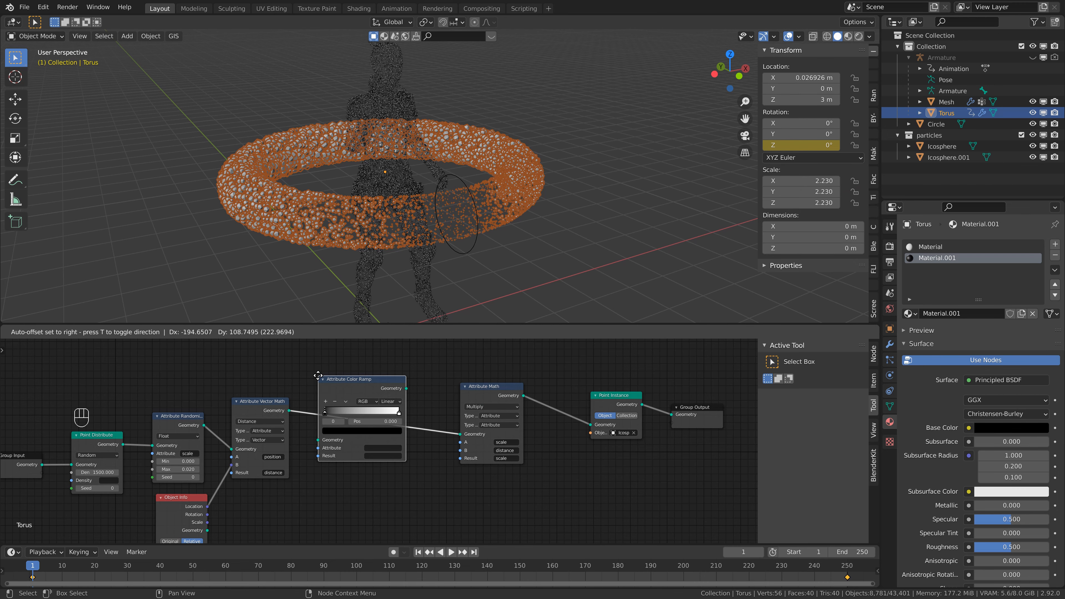
{"action": "left_click", "coordinate": [328, 380]}
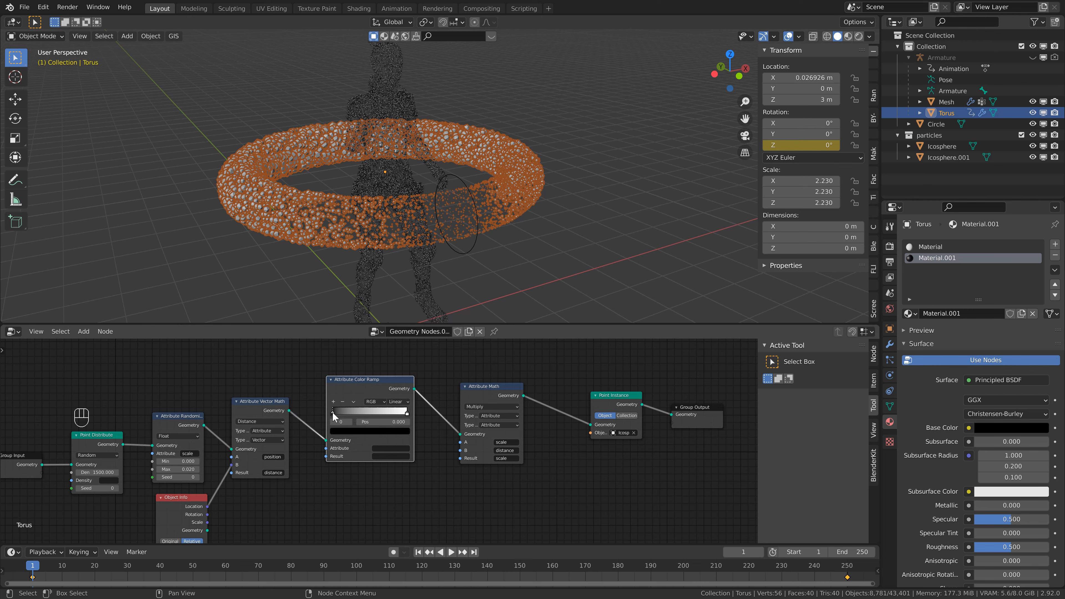
Reverse the color ramp to run from white to black and set its Attribute and Result to distance
{"action": "left_click_drag", "start_coordinate": [332, 413], "coordinate": [310, 417]}
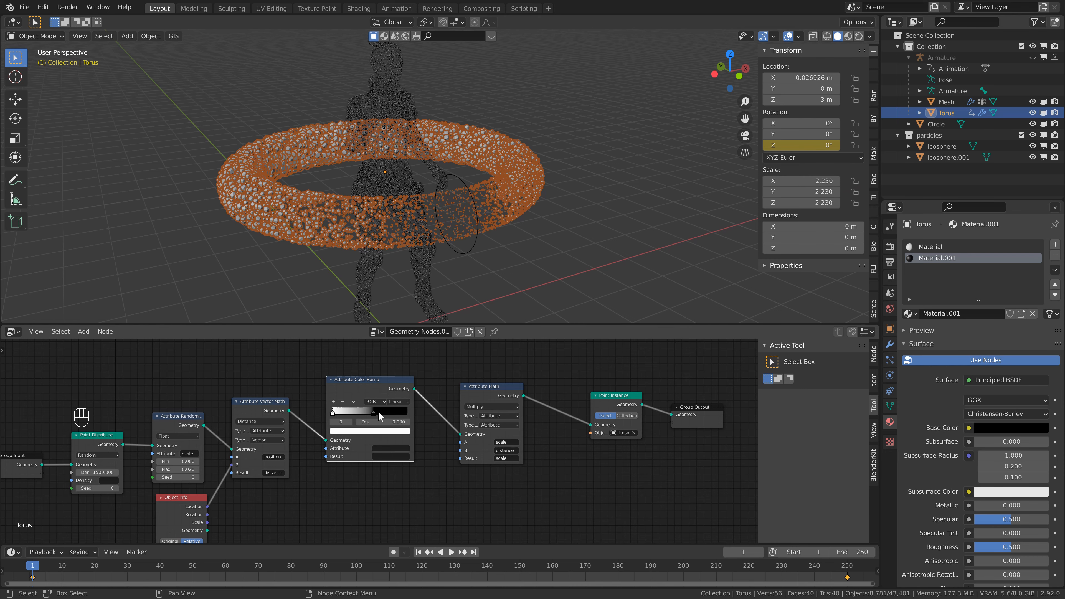
{"action": "left_click_drag", "start_coordinate": [378, 412], "coordinate": [419, 409]}
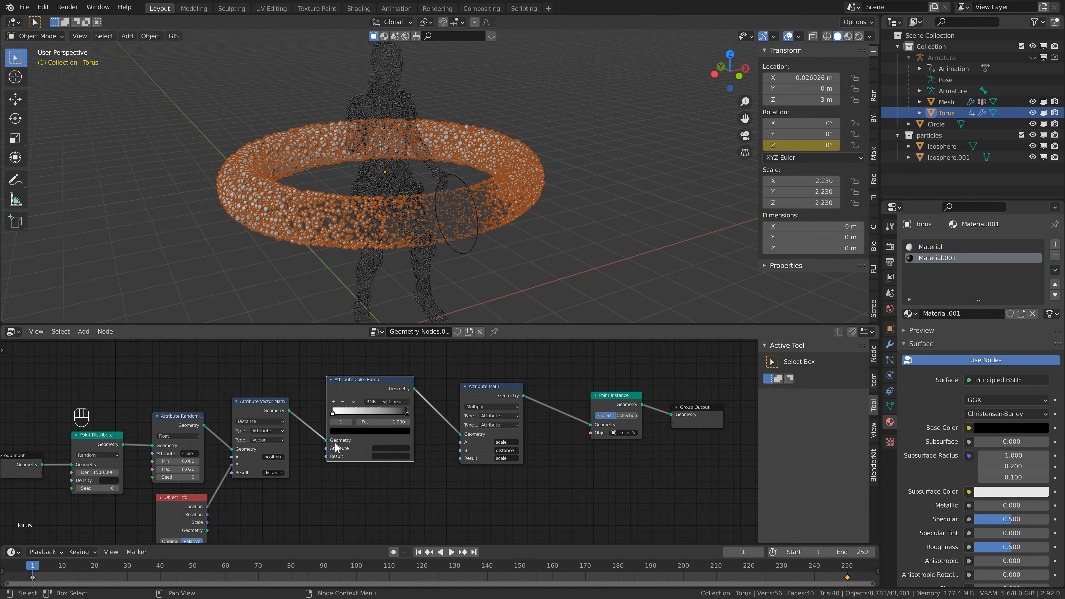
{"action": "scroll", "coordinate": [336, 445], "scroll_direction": "up", "scroll_amount": 1}
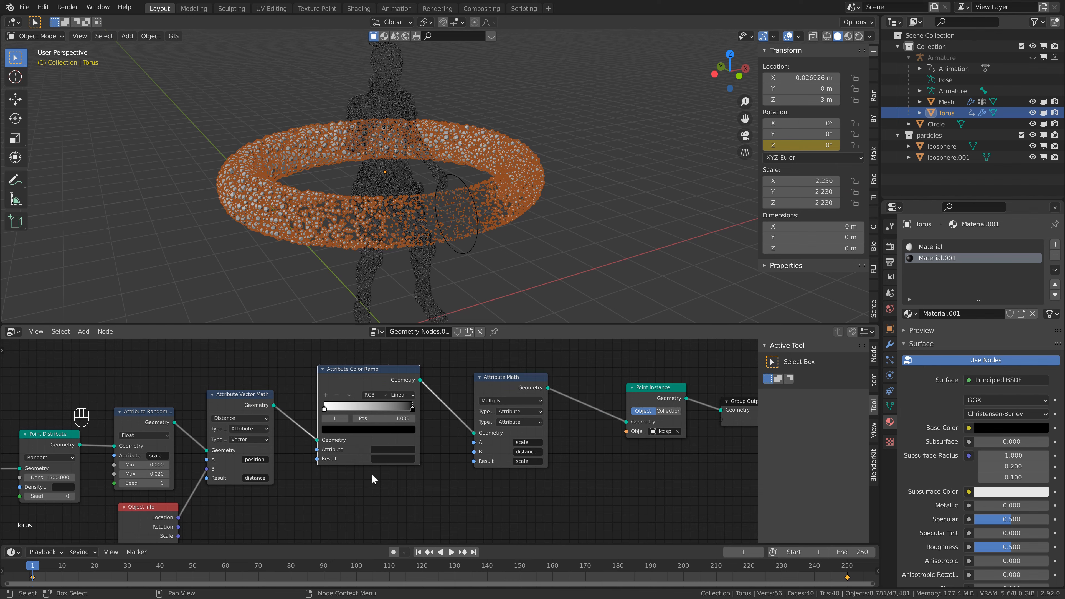
{"action": "left_click", "coordinate": [392, 449]}
{"action": "type", "text": "distance"}
{"action": "left_click", "coordinate": [389, 459]}
{"action": "type", "text": "distance"}
{"action": "key", "text": "Return"}
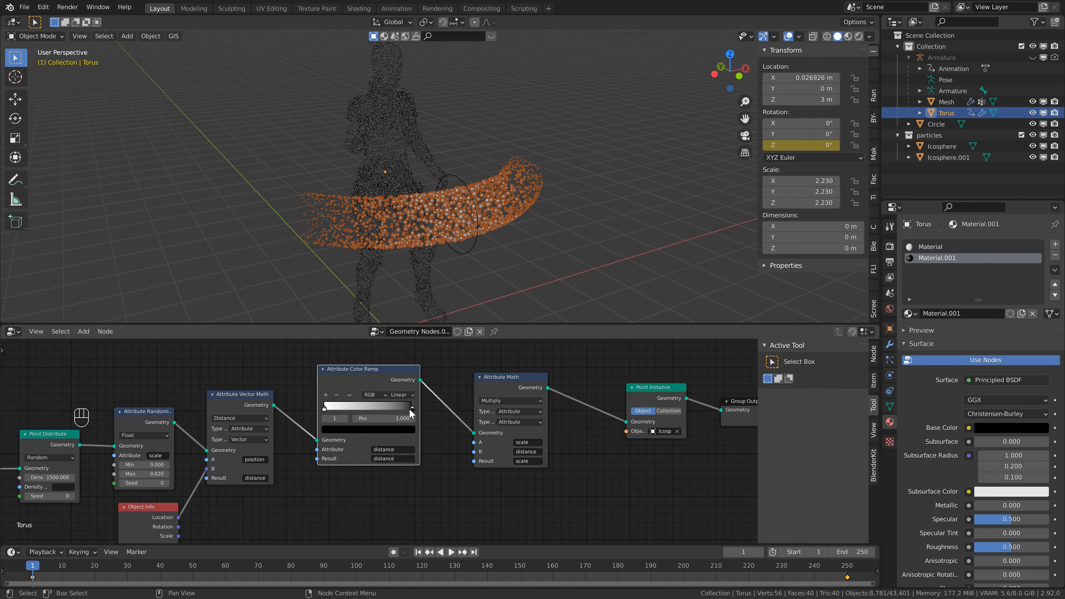
Make room before the Attribute Color Ramp and insert an Attribute Math node between it and Attribute Vector Math
{"action": "left_click_drag", "start_coordinate": [411, 408], "coordinate": [456, 414]}
{"action": "scroll", "coordinate": [457, 414], "scroll_direction": "down", "scroll_amount": 1}
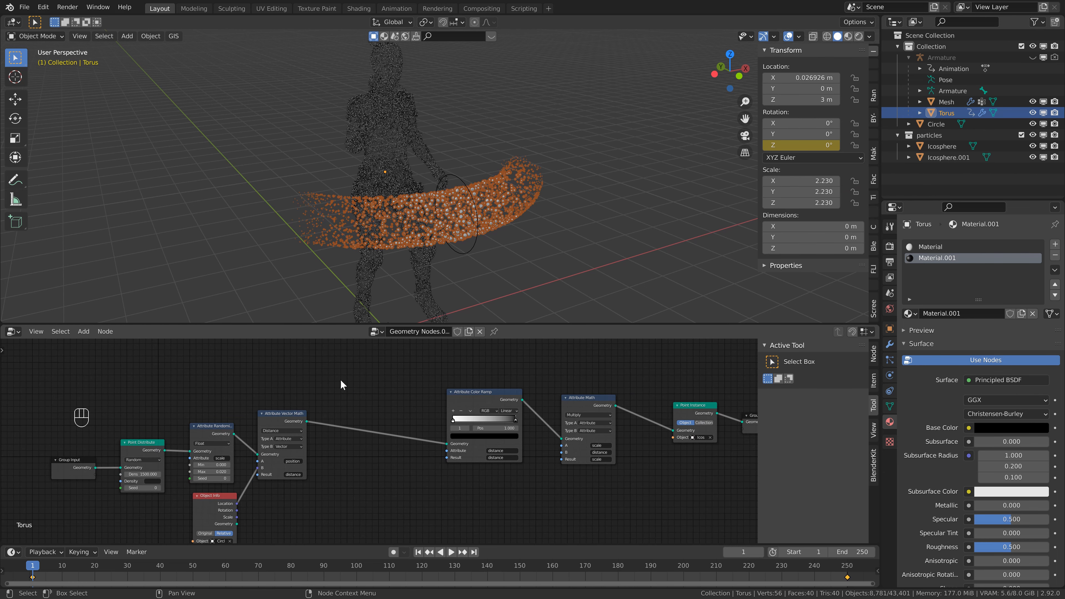
{"action": "left_click", "coordinate": [344, 384]}
{"action": "key", "text": "shift+a"}
{"action": "left_click", "coordinate": [372, 397]}
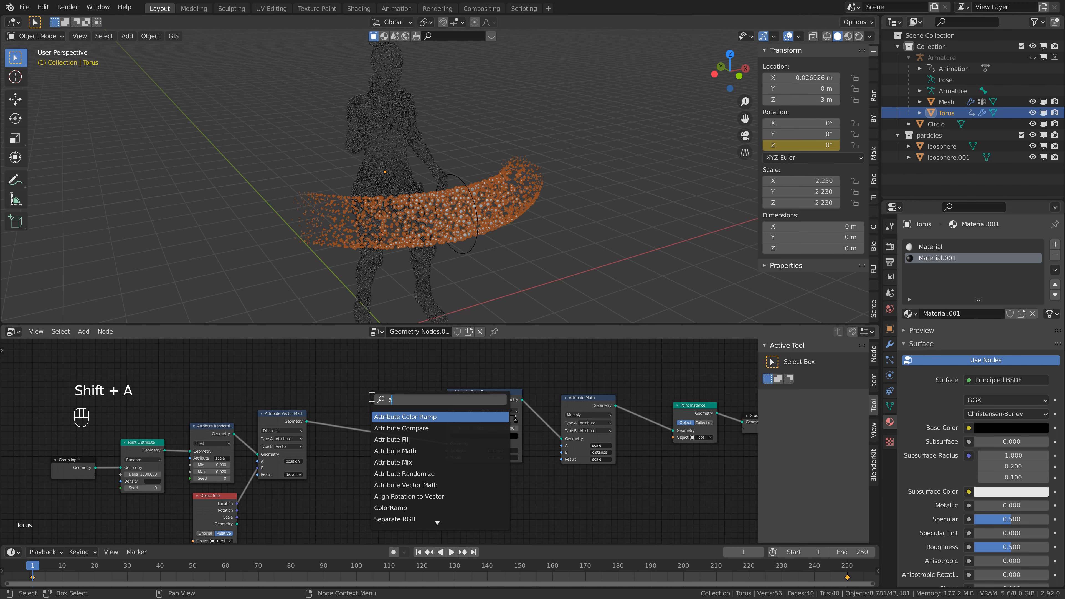
{"action": "type", "text": "att"}
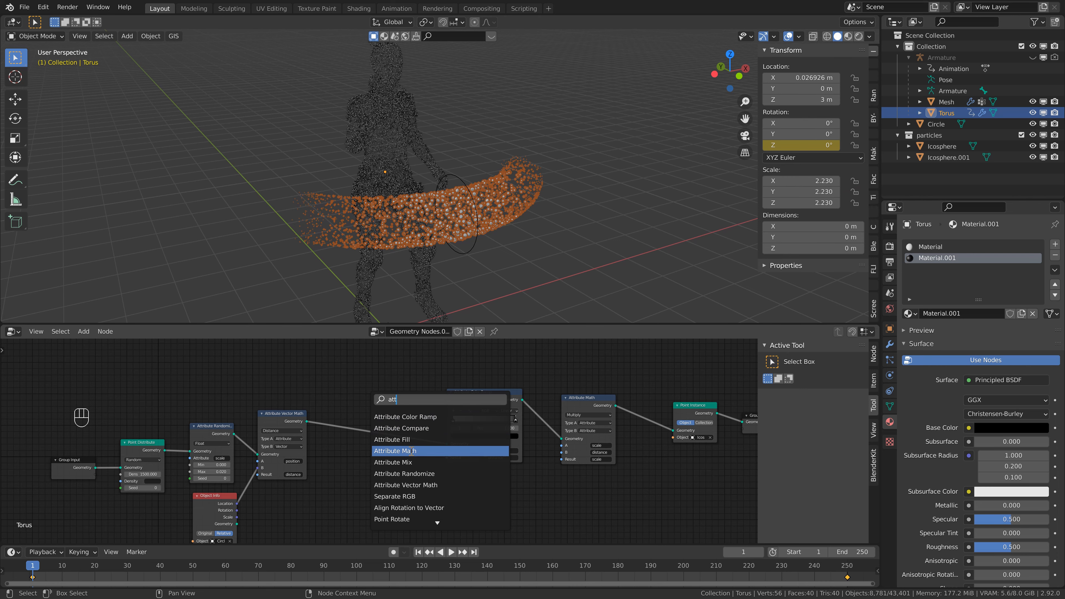
{"action": "left_click", "coordinate": [413, 453]}
{"action": "left_click", "coordinate": [348, 405]}
Set the new Attribute Math node's operation to Divide and its A attribute to distance
{"action": "scroll", "coordinate": [409, 418], "scroll_direction": "up", "scroll_amount": 5}
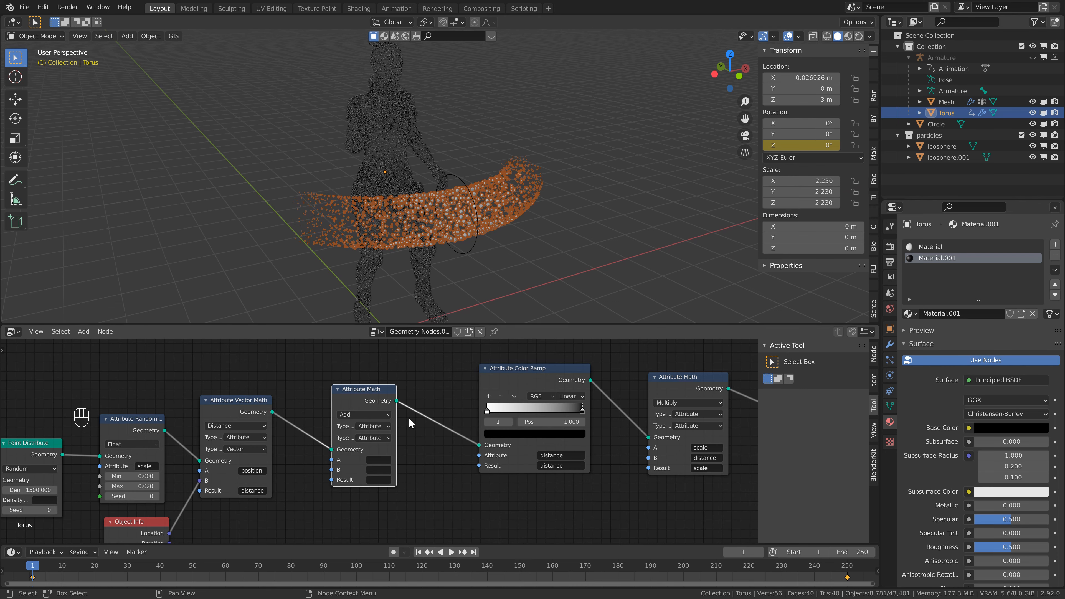
{"action": "left_click", "coordinate": [376, 414]}
{"action": "left_click", "coordinate": [382, 454]}
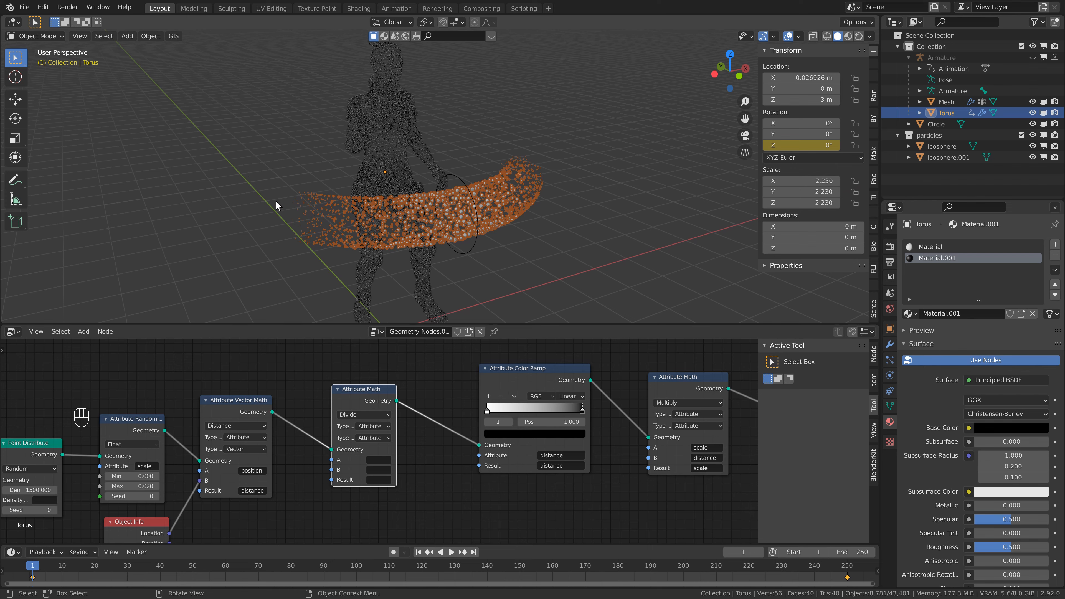
{"action": "left_click", "coordinate": [375, 460]}
{"action": "type", "text": "distanc"}
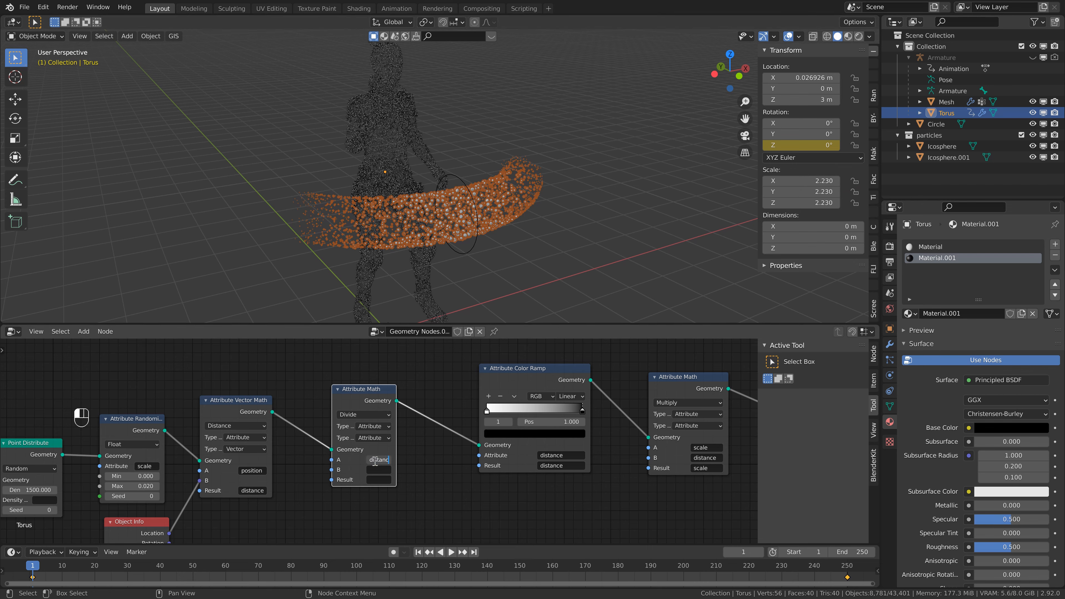
{"action": "type", "text": "e"}
{"action": "key", "text": "Return"}
Widen the Divide node, change its Type B to Float and set B to 2.5
{"action": "left_click_drag", "start_coordinate": [396, 450], "coordinate": [410, 447]}
{"action": "left_click", "coordinate": [380, 438]}
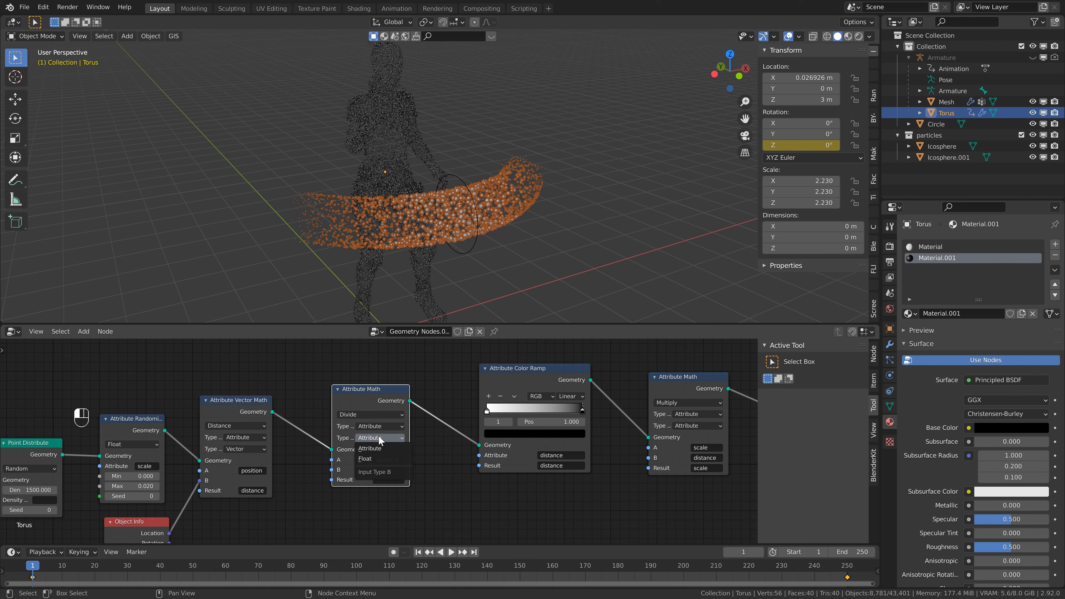
{"action": "left_click", "coordinate": [375, 458]}
{"action": "left_click", "coordinate": [390, 470]}
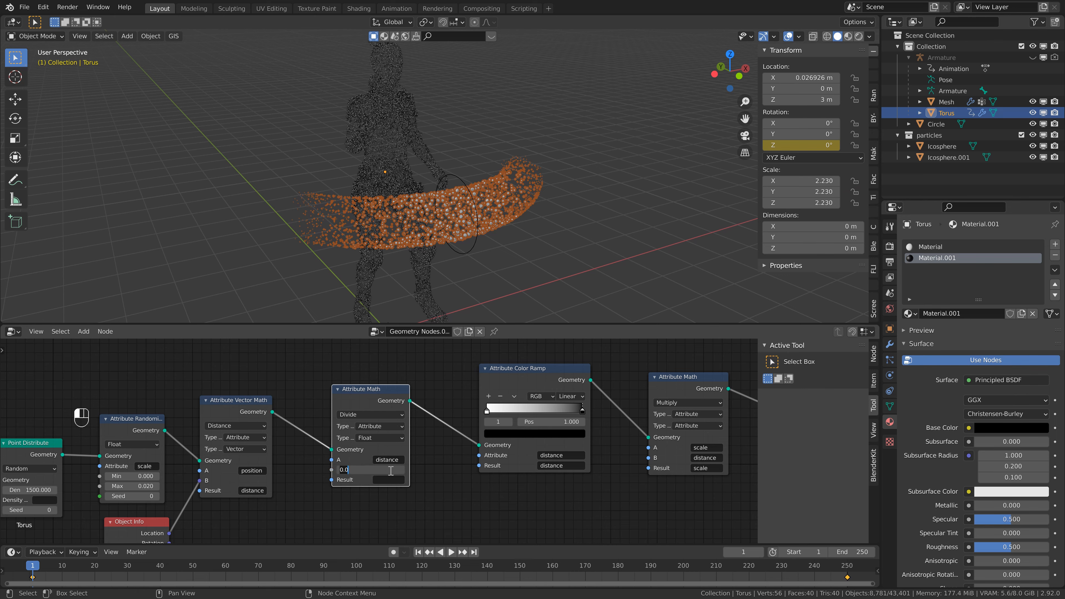
{"action": "type", "text": "2.5"}
{"action": "key", "text": "Return"}
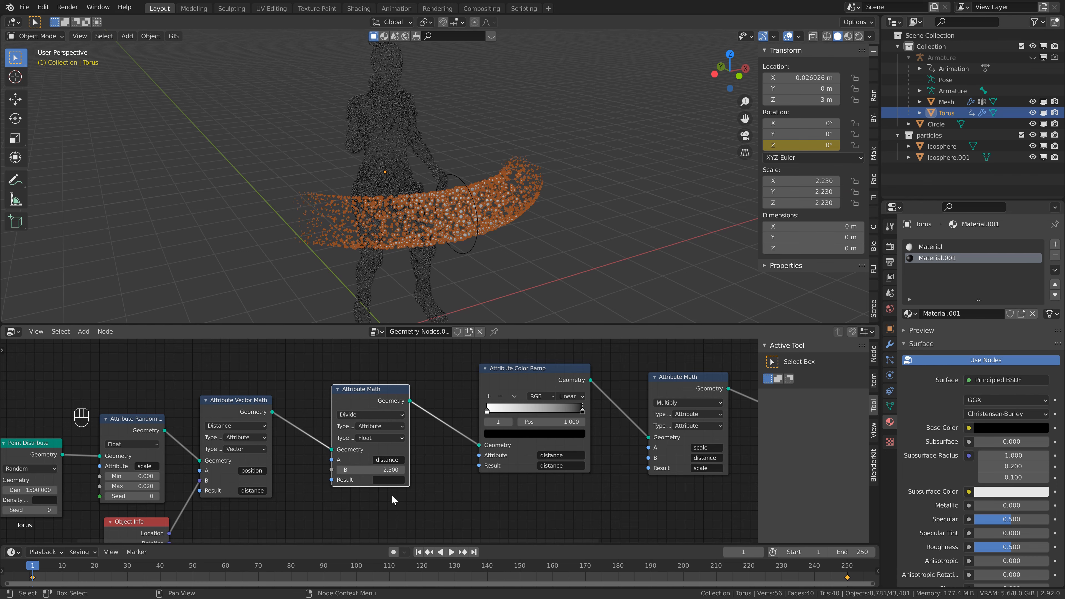
Name the Divide node's result distance, try a B value of 2.0 and raise it again
{"action": "scroll", "coordinate": [391, 493], "scroll_direction": "up", "scroll_amount": 1}
{"action": "left_click", "coordinate": [386, 485]}
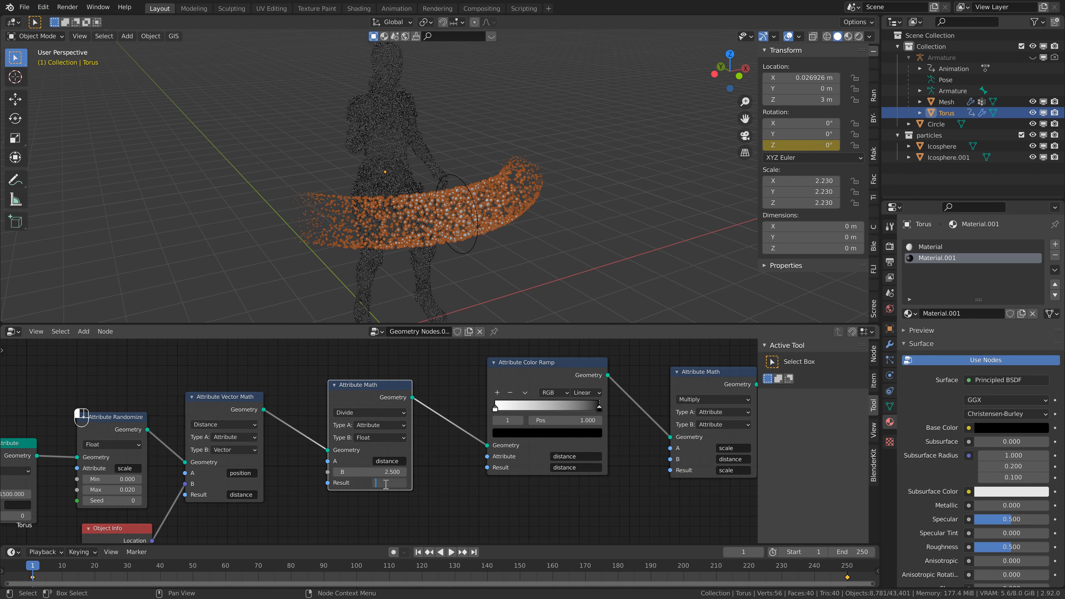
{"action": "type", "text": "distance"}
{"action": "key", "text": "Return"}
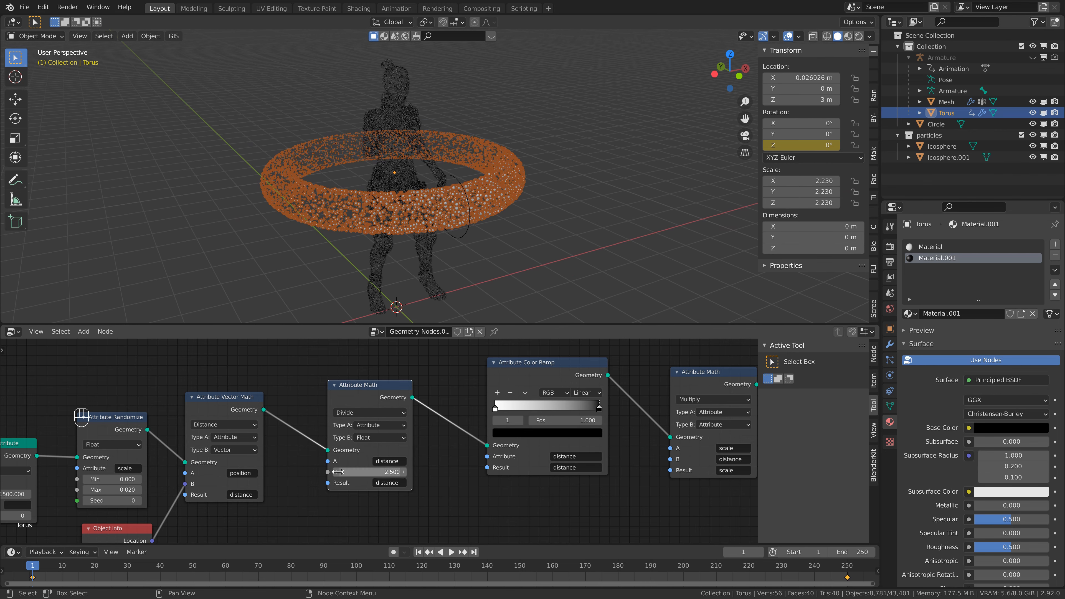
{"action": "left_click_drag", "start_coordinate": [336, 474], "coordinate": [311, 474]}
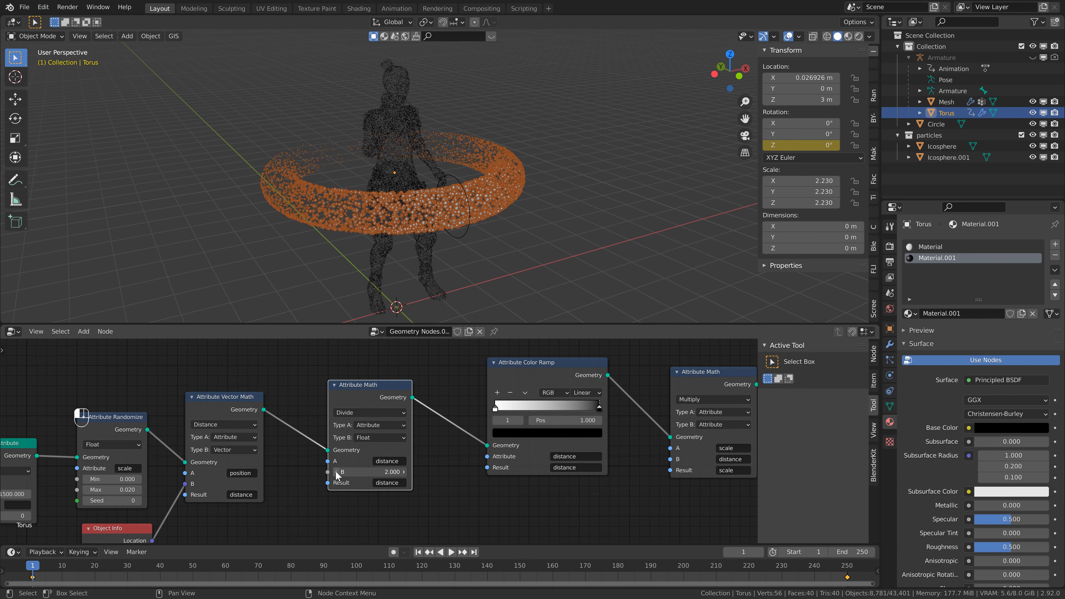
{"action": "left_click", "coordinate": [403, 472]}
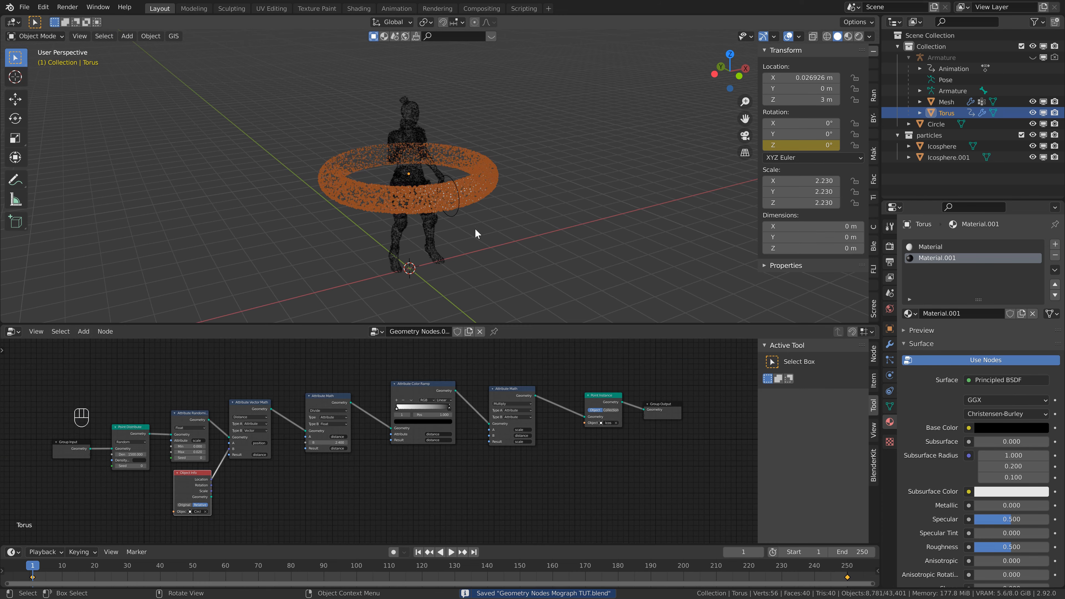
Enlarge the 3D viewport, deselect the torus and play the animation to check how the ring's particles behave
{"action": "left_click_drag", "start_coordinate": [561, 326], "coordinate": [581, 509]}
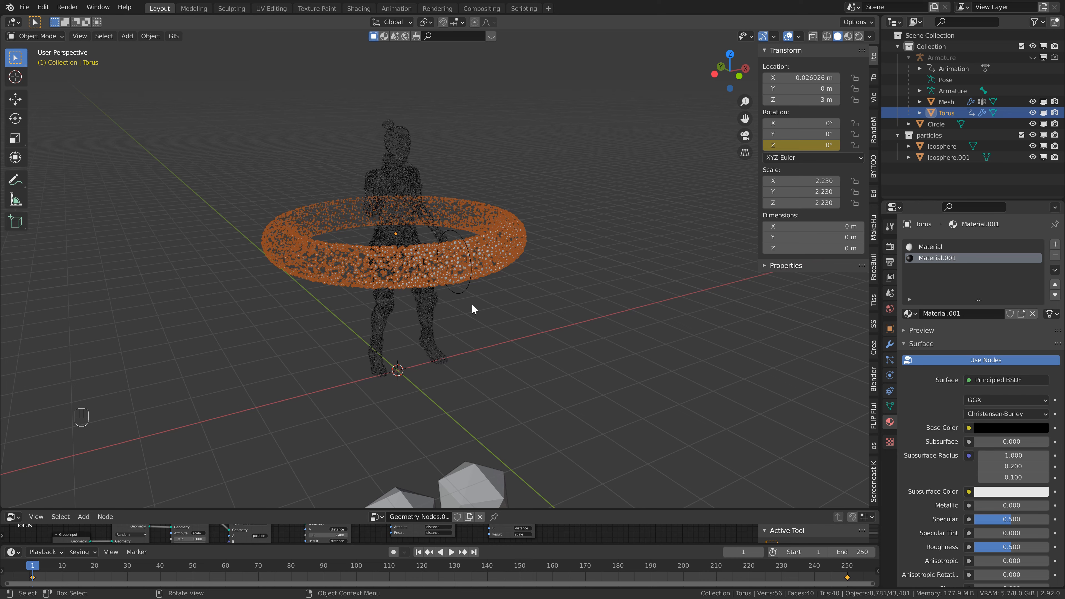
{"action": "left_click", "coordinate": [554, 332]}
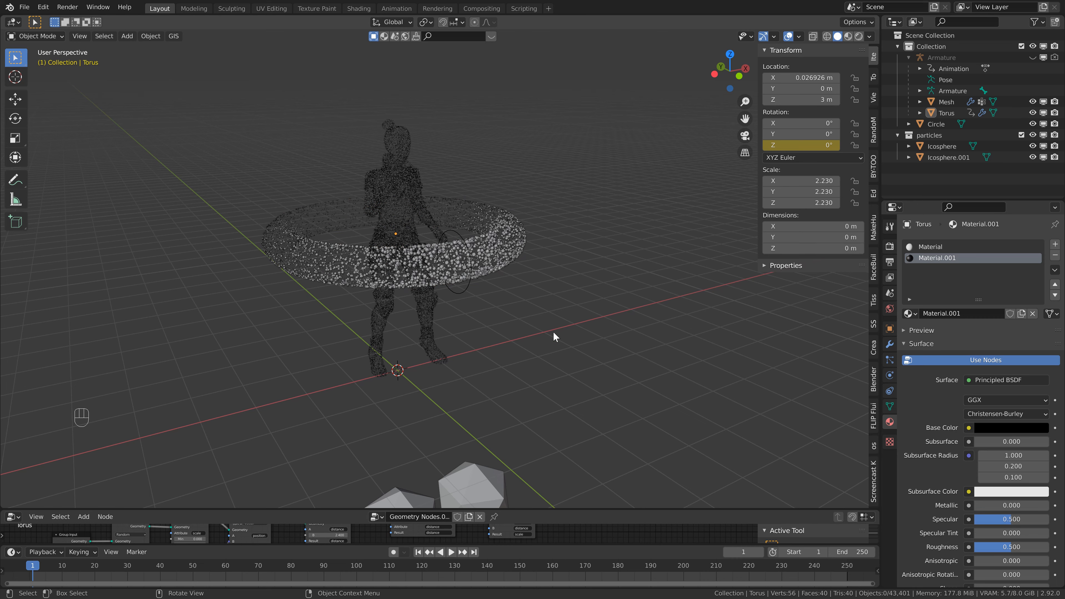
{"action": "key", "text": "space"}
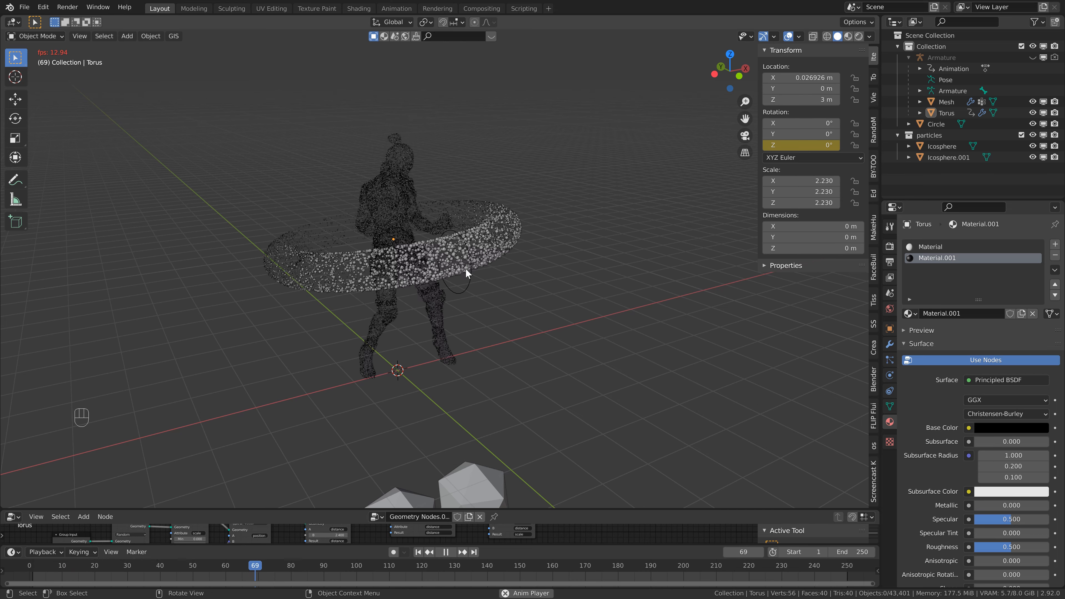
{"action": "key", "text": "Escape"}
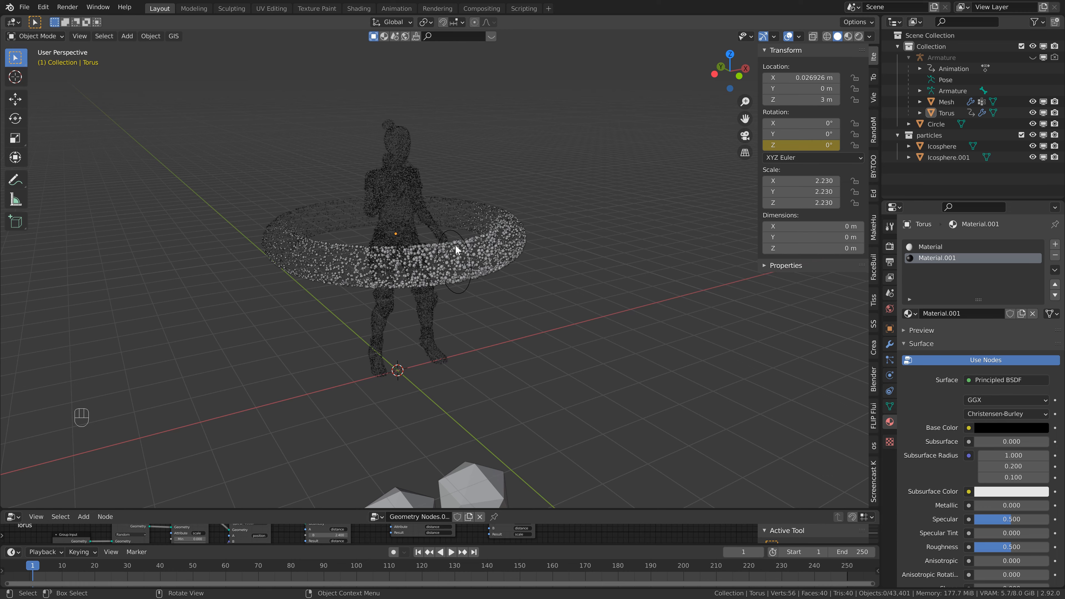
Add a Plain Axes empty at the world origin and raise it 3 m along Z into the ring's centre
{"action": "left_click", "coordinate": [450, 231]}
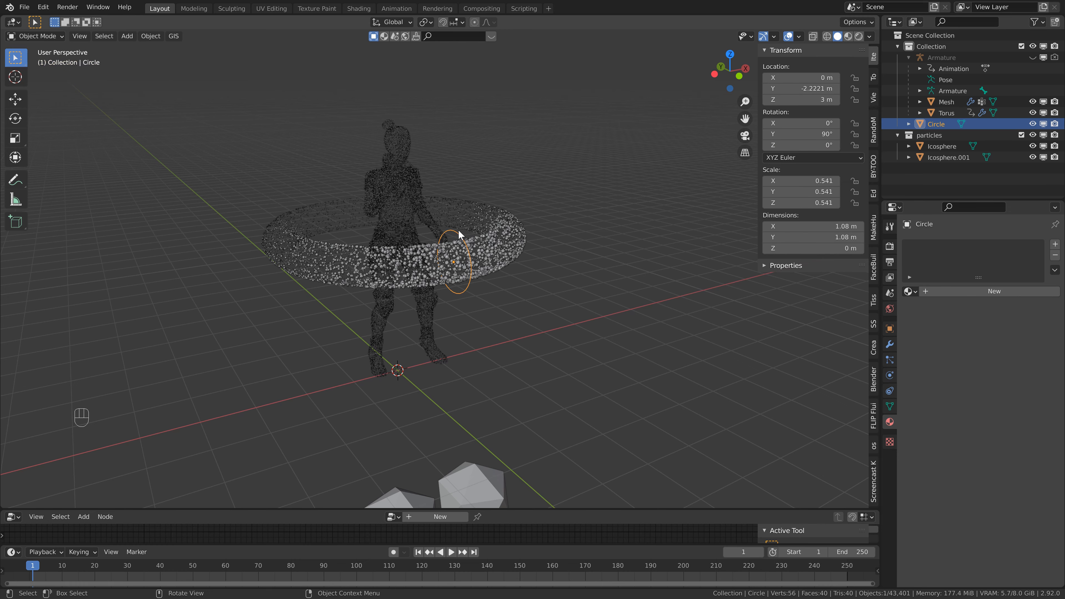
{"action": "middle_click_drag", "start_coordinate": [378, 189], "coordinate": [409, 241]}
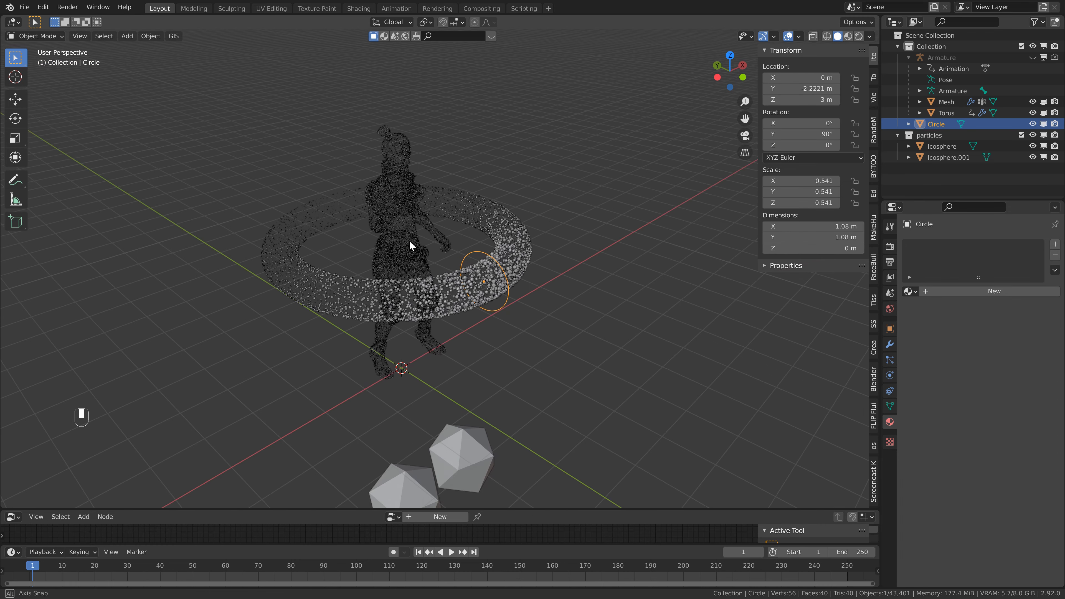
{"action": "key", "text": "shift+a"}
{"action": "mouse_move", "coordinate": [390, 351]}
{"action": "left_click", "coordinate": [453, 351]}
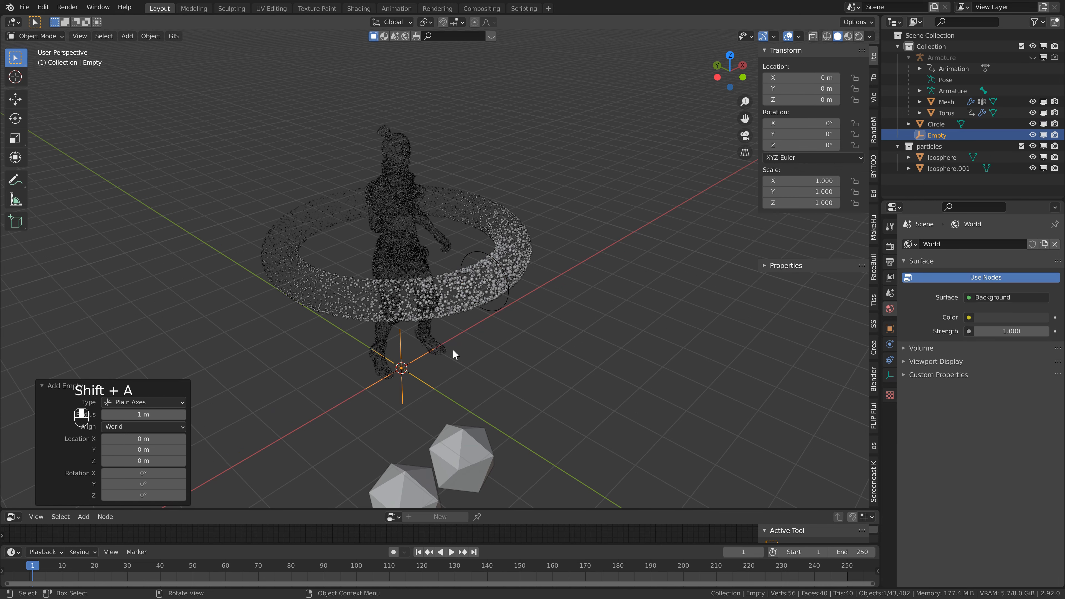
{"action": "key", "text": "g"}
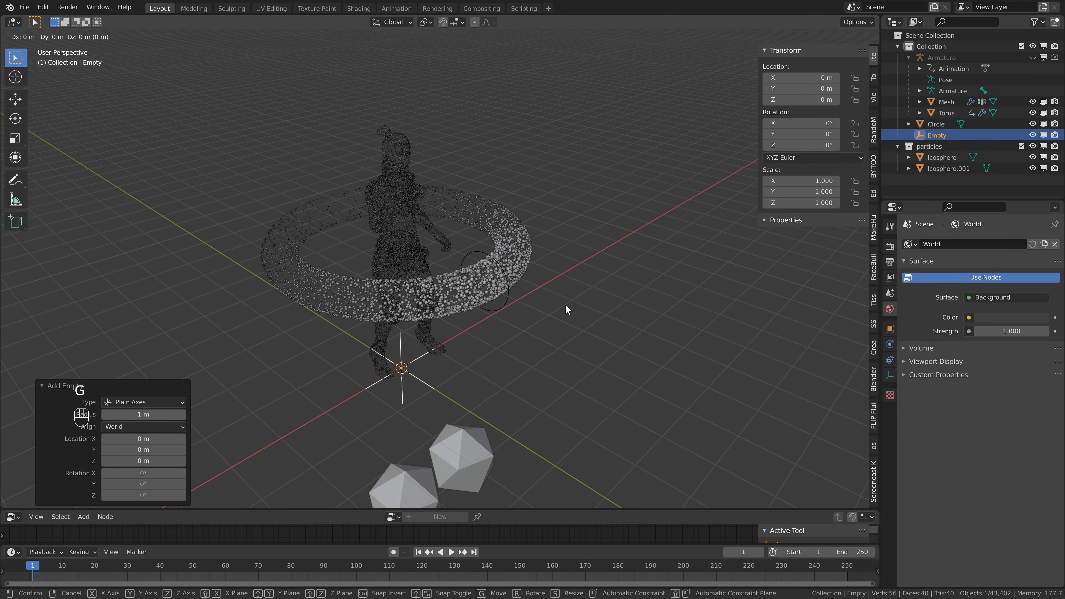
{"action": "key", "text": "z"}
{"action": "key", "text": "3"}
{"action": "key", "text": "Return"}
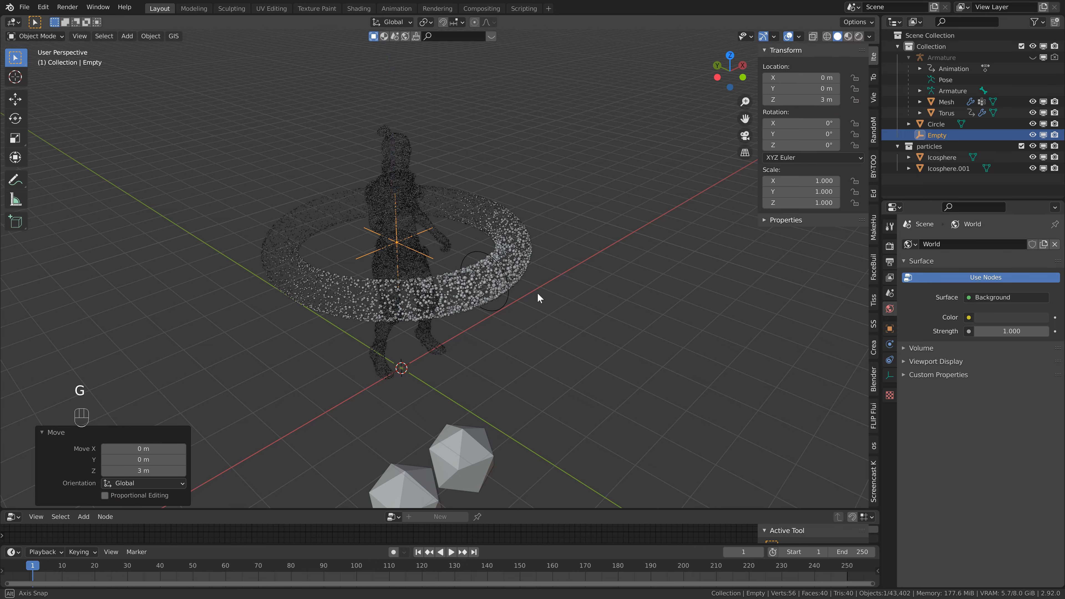
Hide the character Mesh object in the viewport to clear access to the empty inside the ring
{"action": "middle_click_drag", "start_coordinate": [538, 294], "coordinate": [527, 268]}
{"action": "middle_click_drag", "start_coordinate": [460, 226], "coordinate": [497, 228]}
{"action": "left_click", "coordinate": [498, 227]}
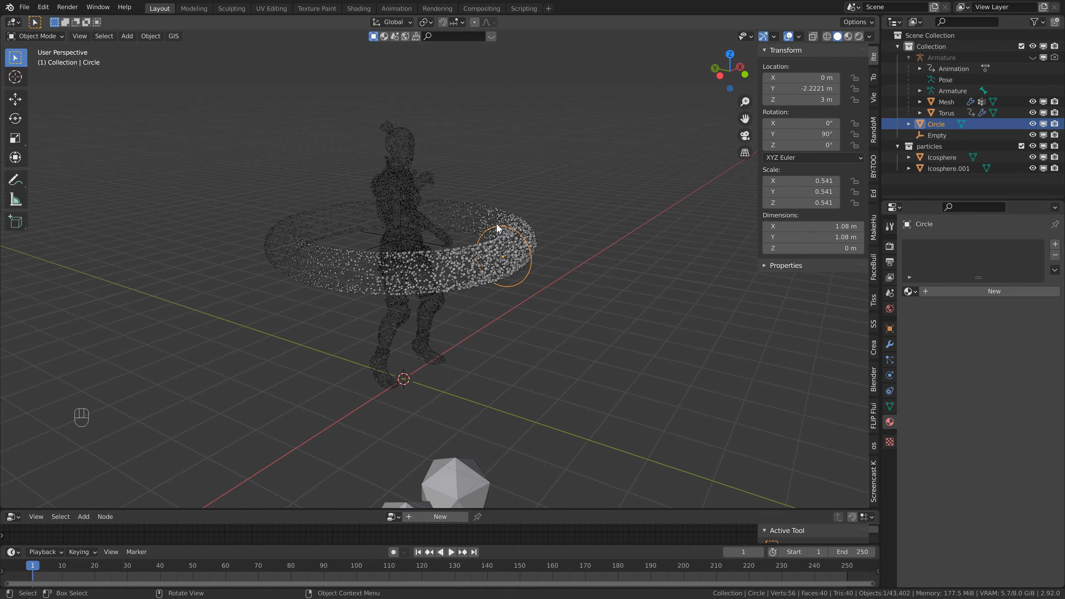
{"action": "key", "text": "shift"}
{"action": "left_click", "coordinate": [433, 244], "text": "shift"}
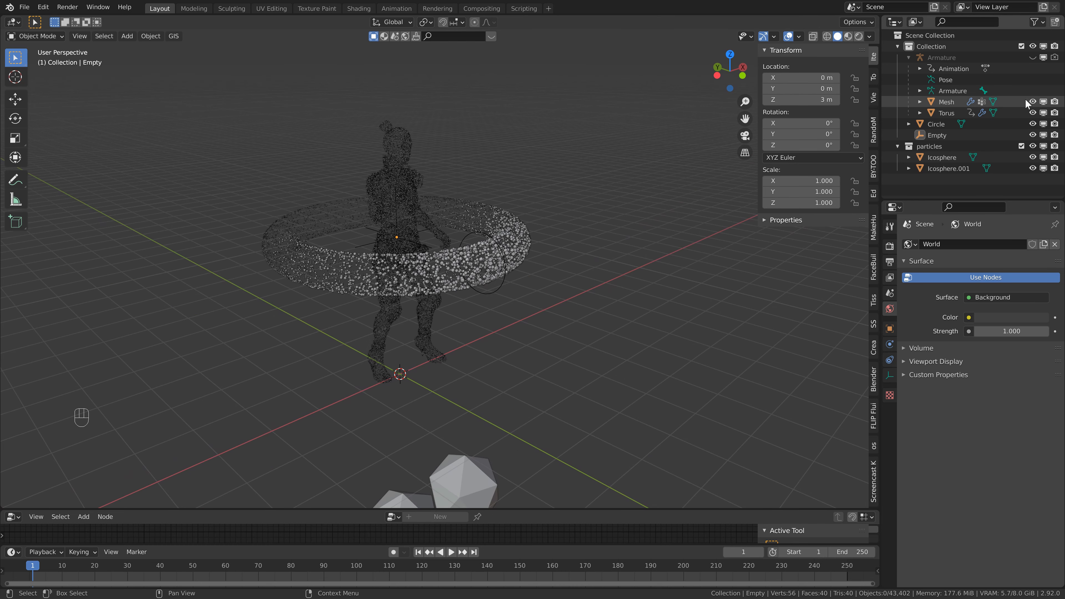
{"action": "left_click", "coordinate": [1033, 101]}
{"action": "scroll", "coordinate": [518, 248], "scroll_direction": "up", "scroll_amount": 3}
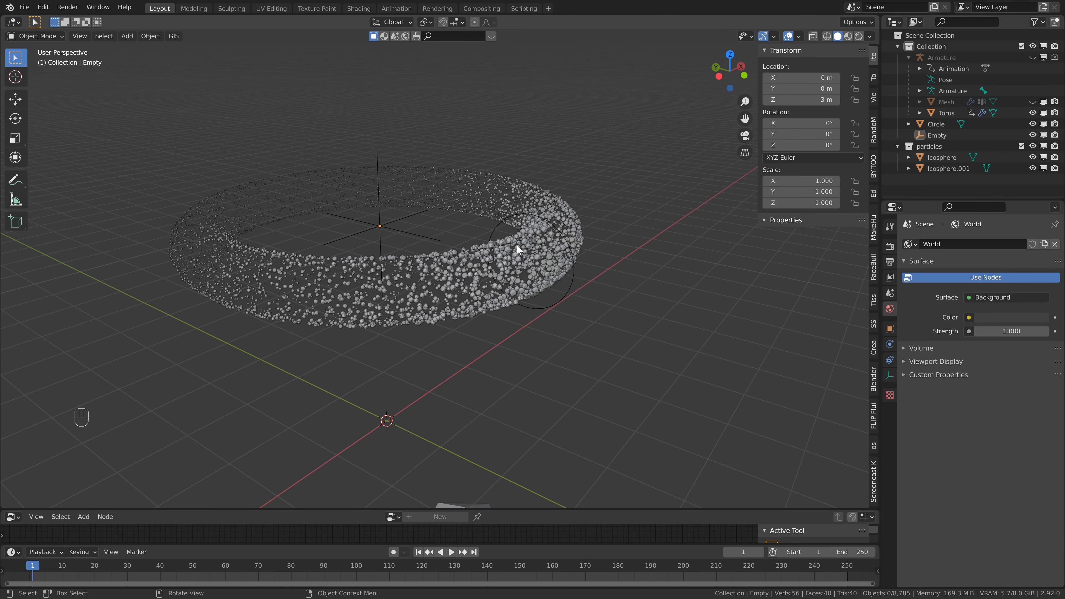
Parent the circle to the empty using the Object option
{"action": "left_click", "coordinate": [500, 226]}
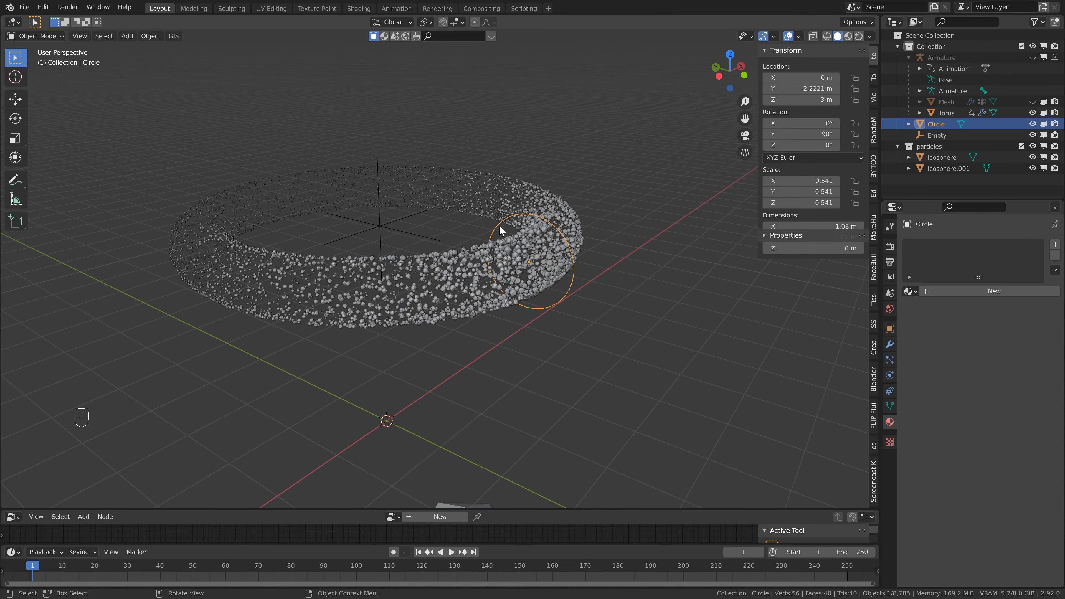
{"action": "left_click", "coordinate": [386, 226], "text": "shift"}
{"action": "key", "text": "ctrl+p"}
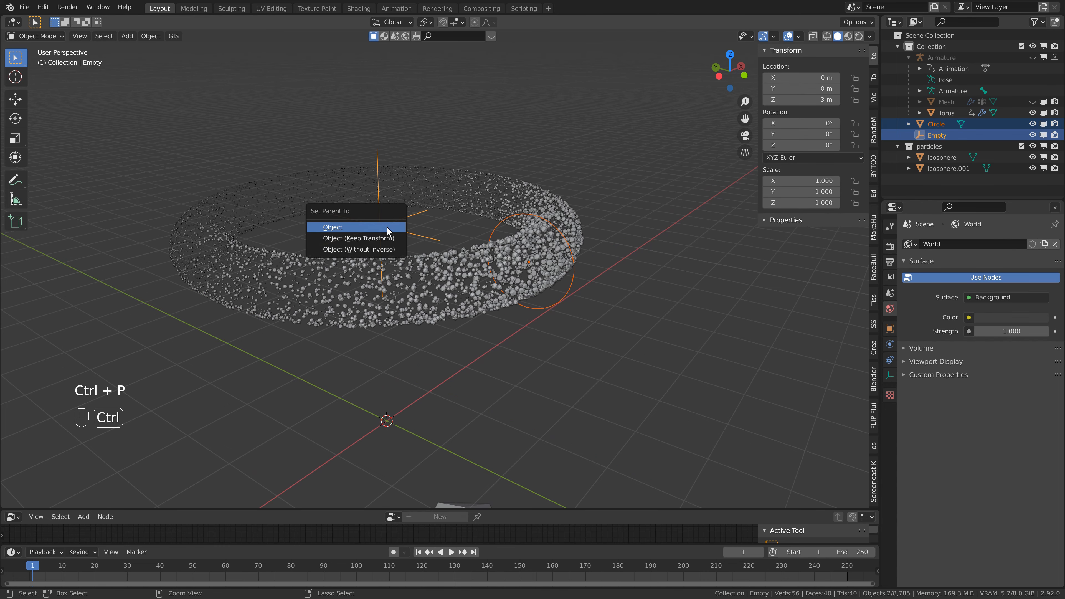
{"action": "left_click", "coordinate": [386, 226]}
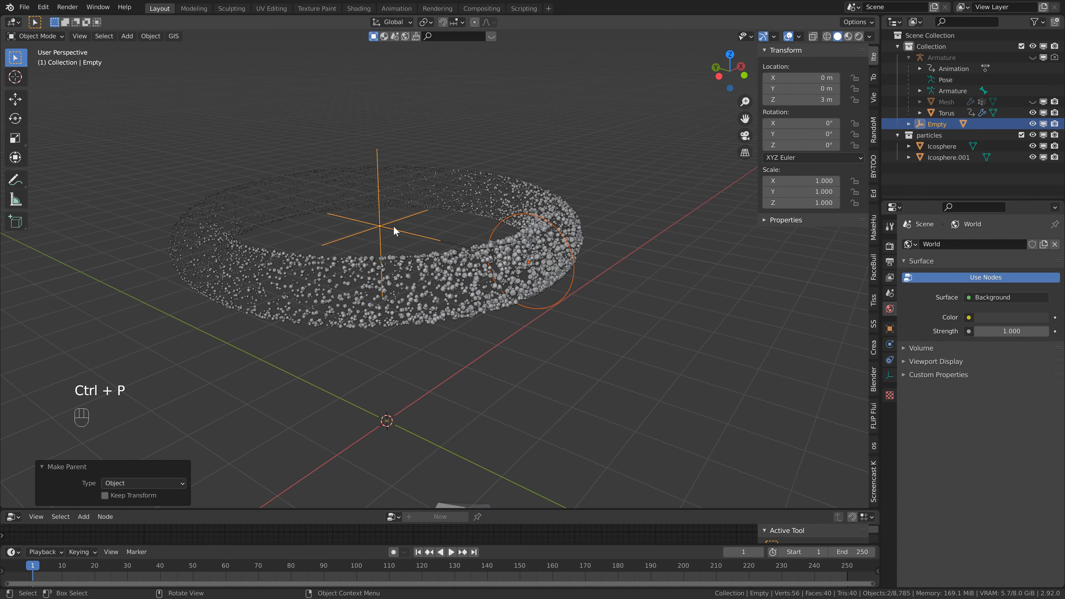
Play the animation briefly to check the circle and empty against the moving ring, and return to frame 1
{"action": "scroll", "coordinate": [434, 231], "scroll_direction": "down", "scroll_amount": 2}
{"action": "key", "text": "space"}
{"action": "key", "text": "space"}
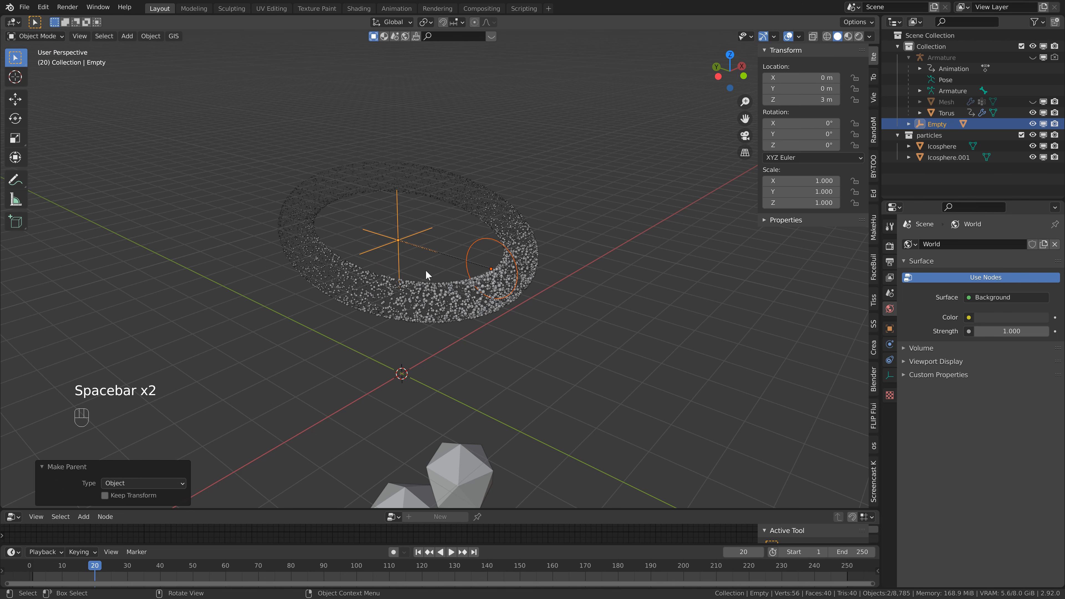
{"action": "left_click", "coordinate": [418, 552]}
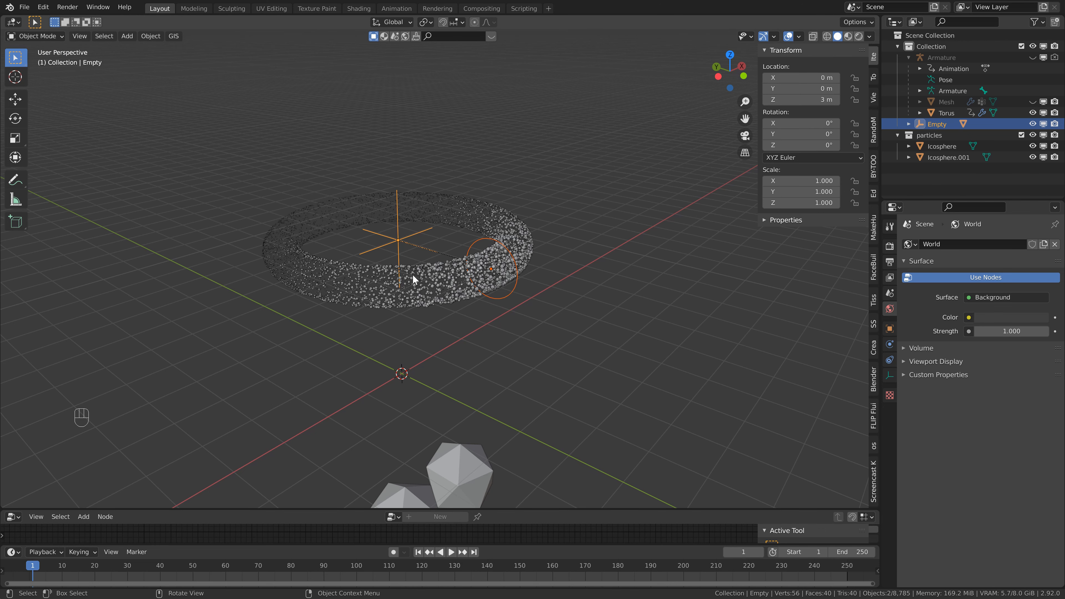
Parent the empty to the torus using the Object option
{"action": "left_click", "coordinate": [456, 177]}
{"action": "left_click", "coordinate": [420, 240]}
{"action": "left_click", "coordinate": [446, 211], "text": "shift"}
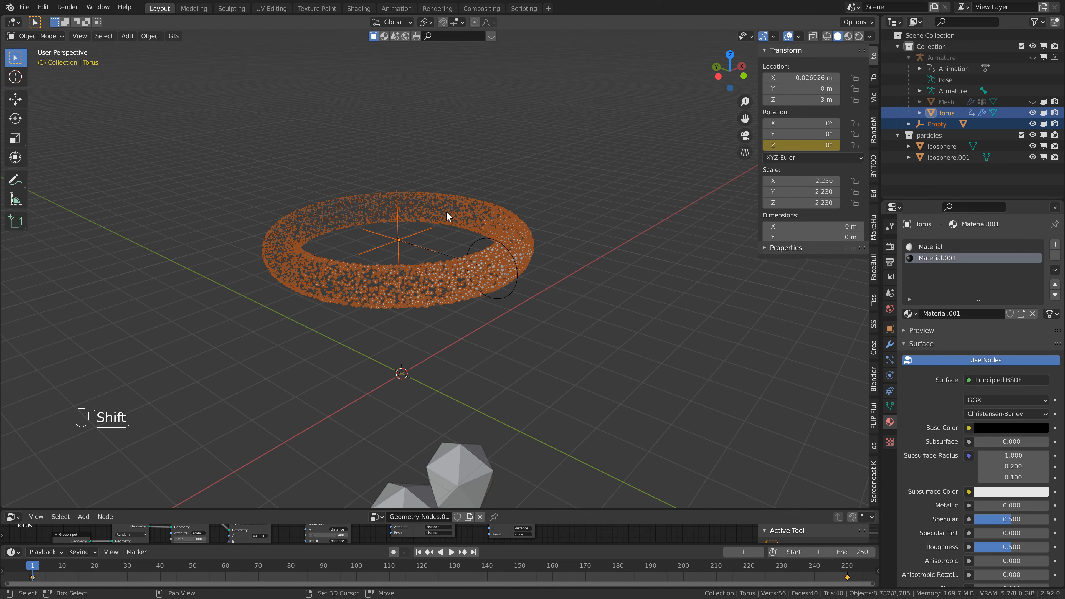
{"action": "key", "text": "ctrl+p"}
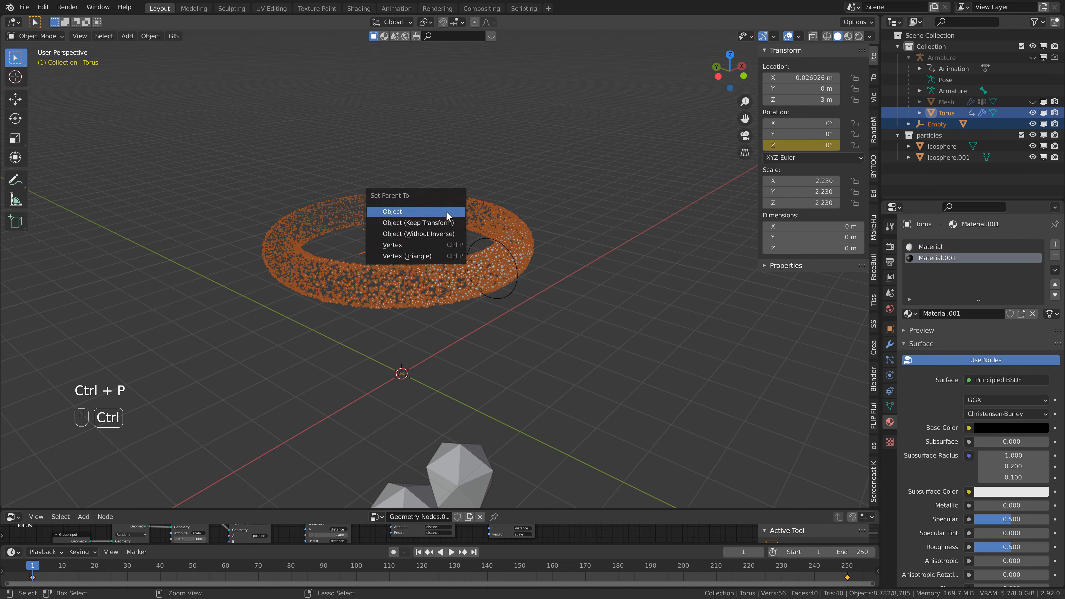
{"action": "left_click", "coordinate": [446, 215]}
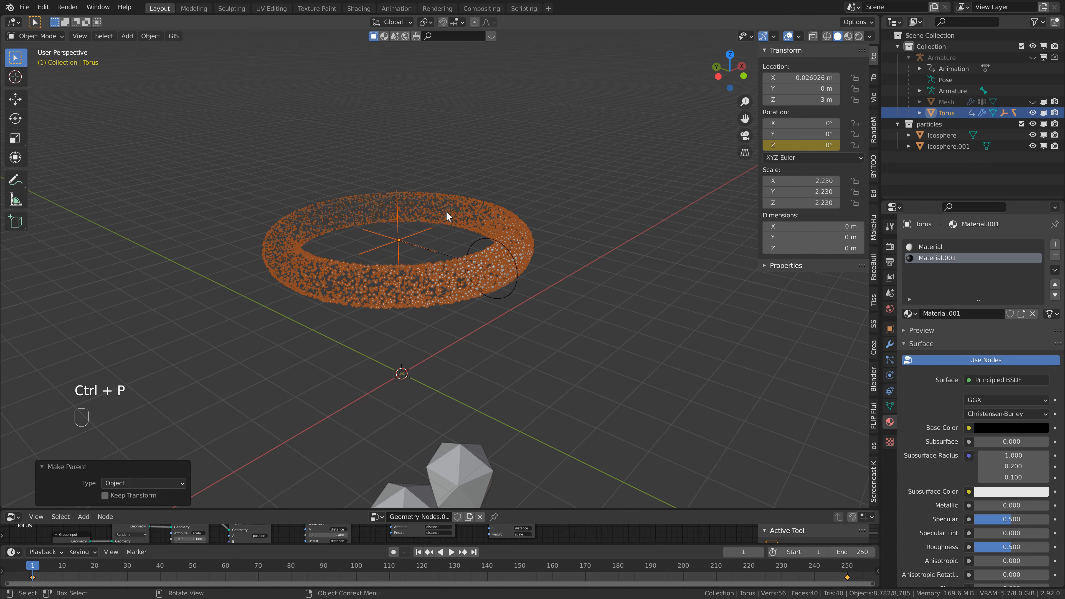
Deselect everything and play the animation to check how the parented empty and circle follow the torus
{"action": "left_click", "coordinate": [477, 173]}
{"action": "key", "text": "space"}
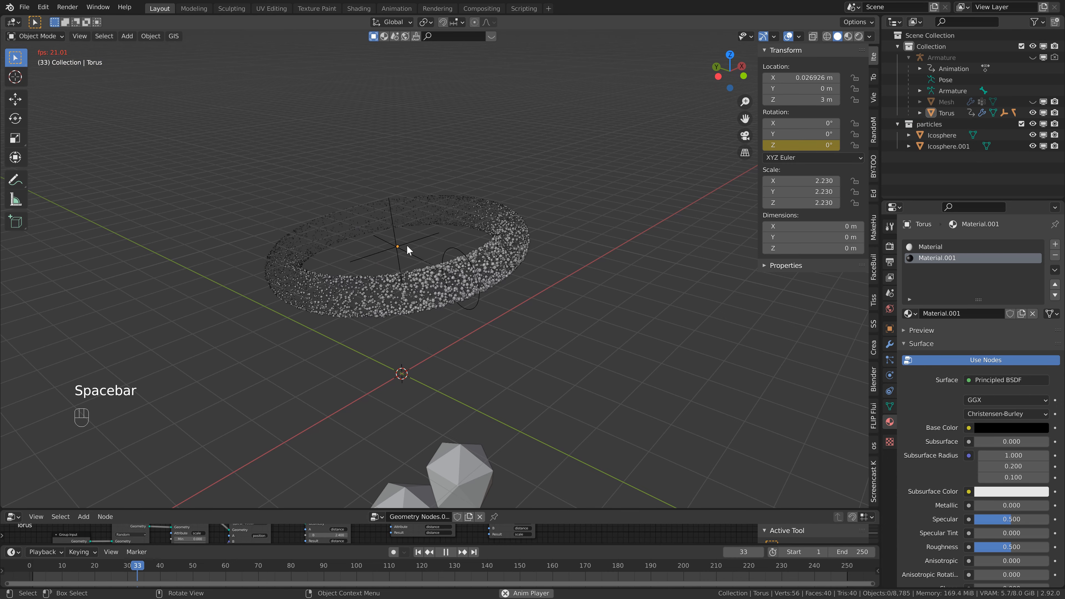
{"action": "key", "text": "Escape"}
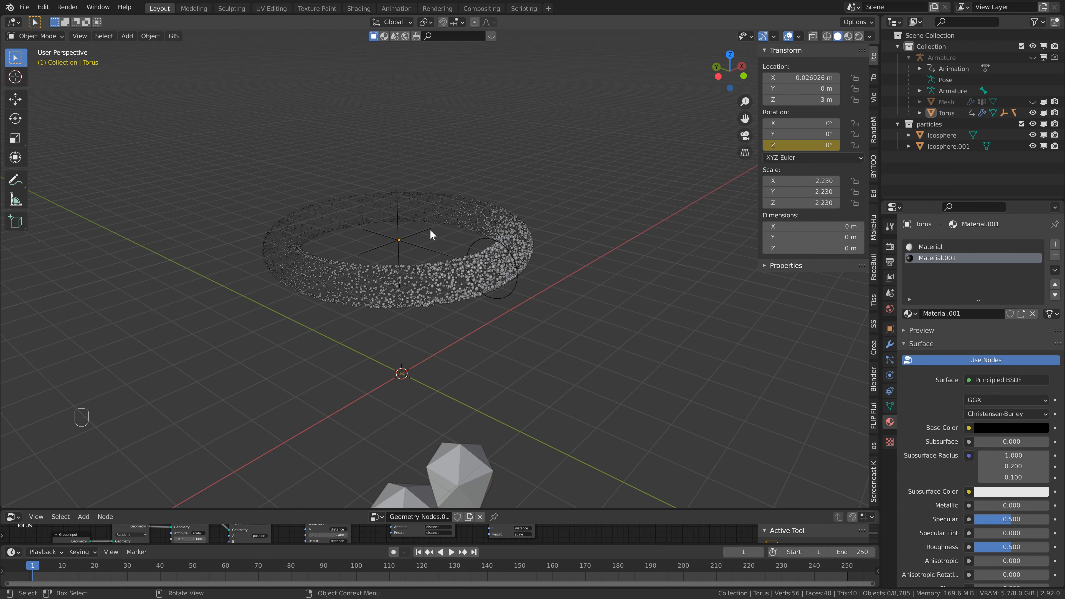
Select the empty, expand the Torus hierarchy and insert a single keyframe on the empty's Z rotation at frame 1
{"action": "left_click", "coordinate": [413, 241]}
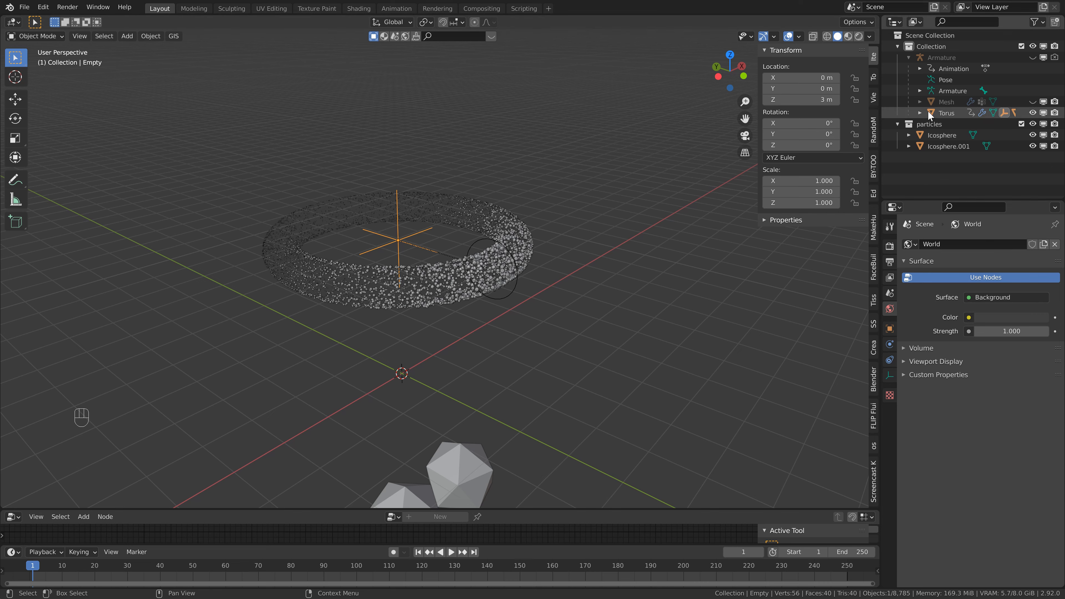
{"action": "left_click", "coordinate": [921, 112]}
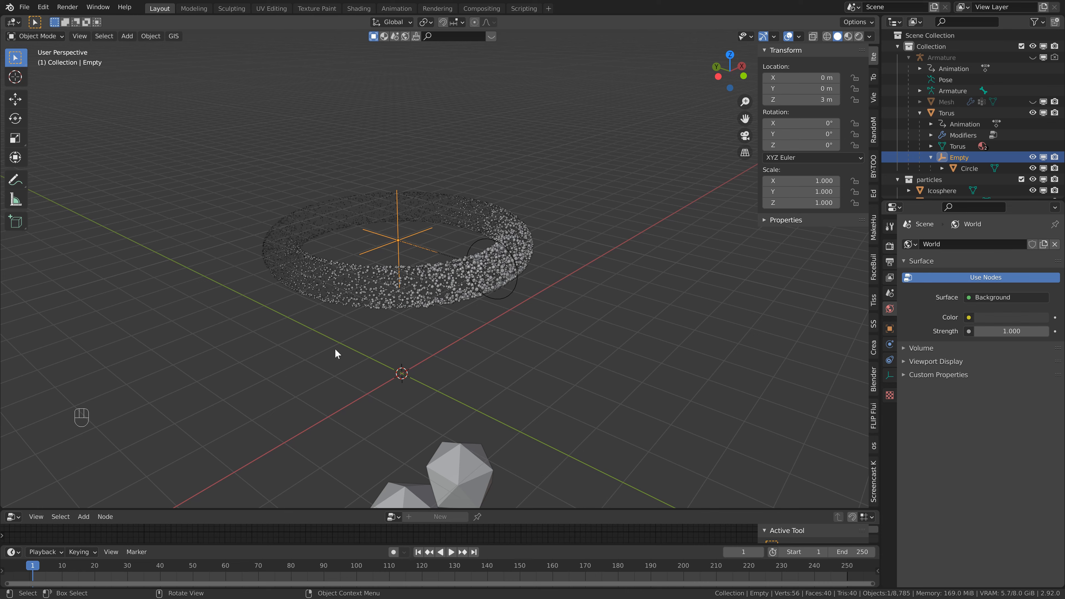
{"action": "right_click", "coordinate": [801, 144]}
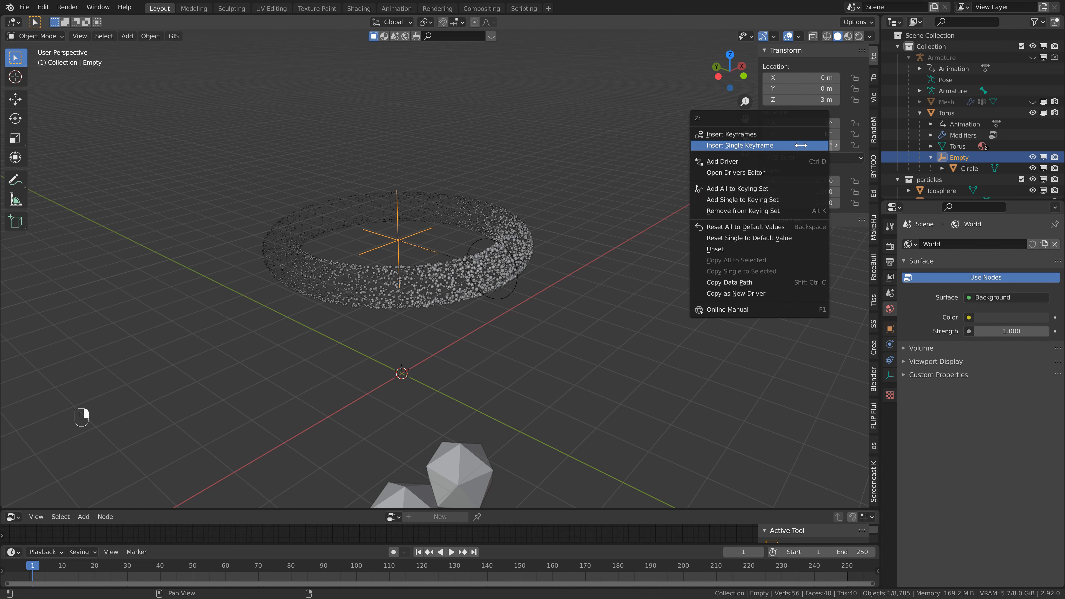
{"action": "left_click", "coordinate": [801, 145]}
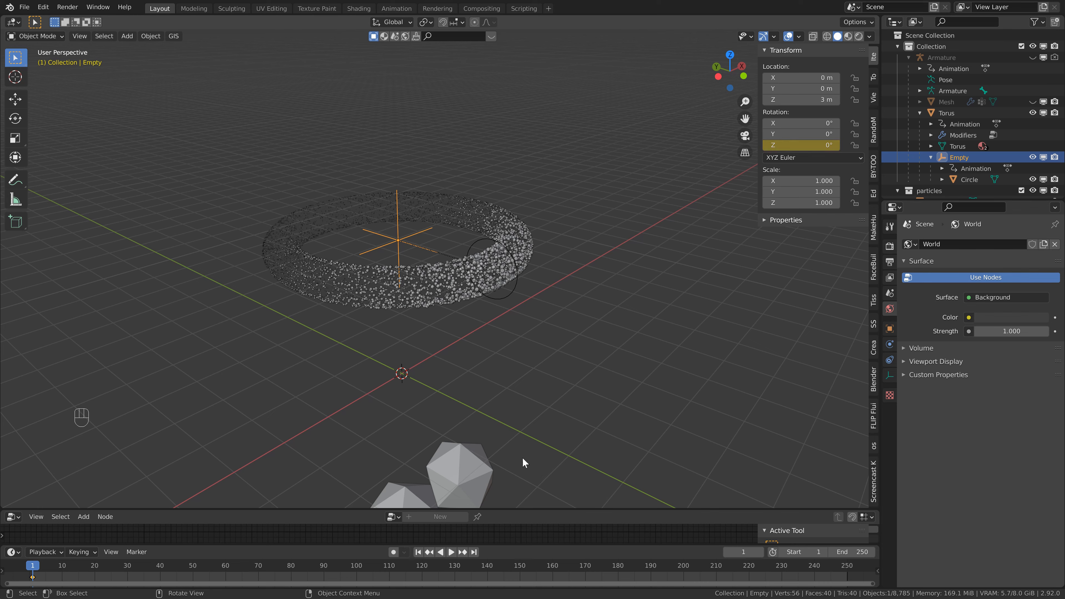
At frame 250, set the empty's Z rotation to 5000° and insert a single keyframe on it
{"action": "left_click", "coordinate": [474, 553]}
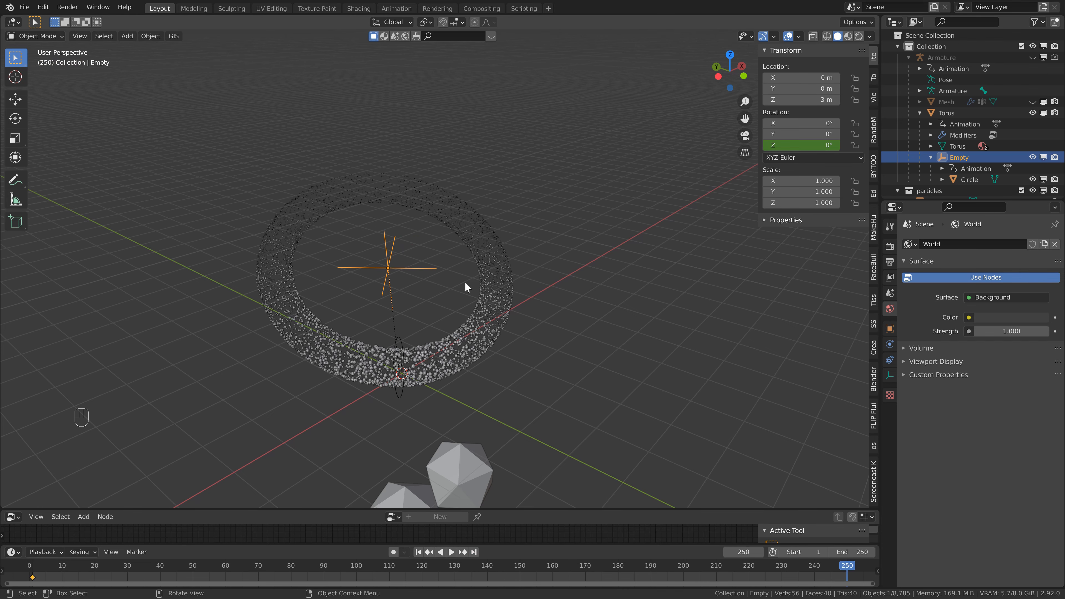
{"action": "left_click", "coordinate": [821, 143]}
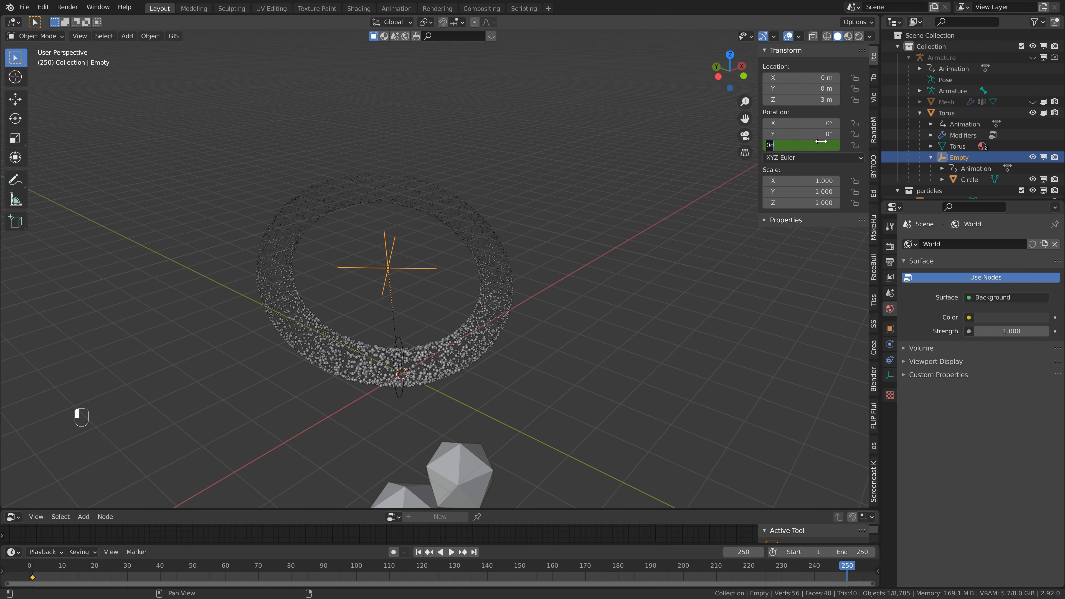
{"action": "type", "text": "5000"}
{"action": "key", "text": "Return"}
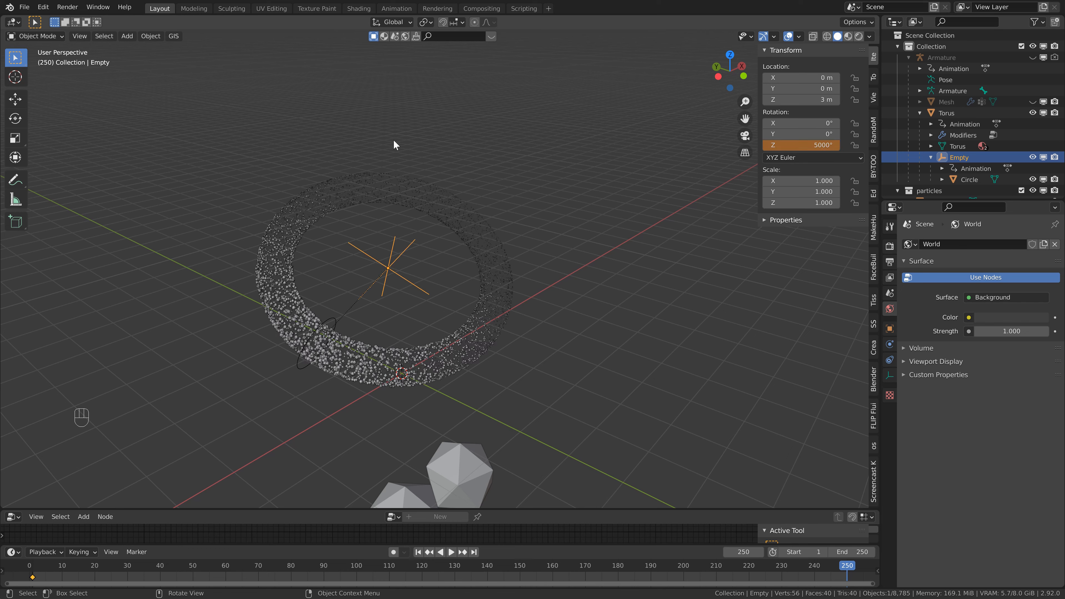
{"action": "right_click", "coordinate": [805, 145]}
{"action": "left_click", "coordinate": [805, 145]}
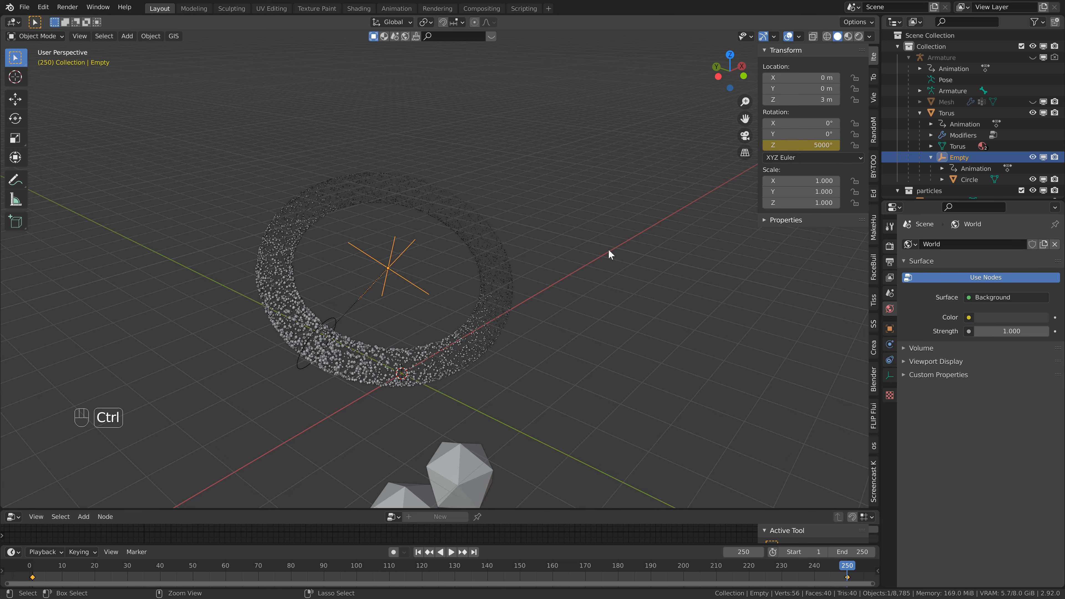
Save the file and play the animation to check the circle's motion around the ring, ending back at frame 1
{"action": "key", "text": "ctrl+s"}
{"action": "key", "text": "space"}
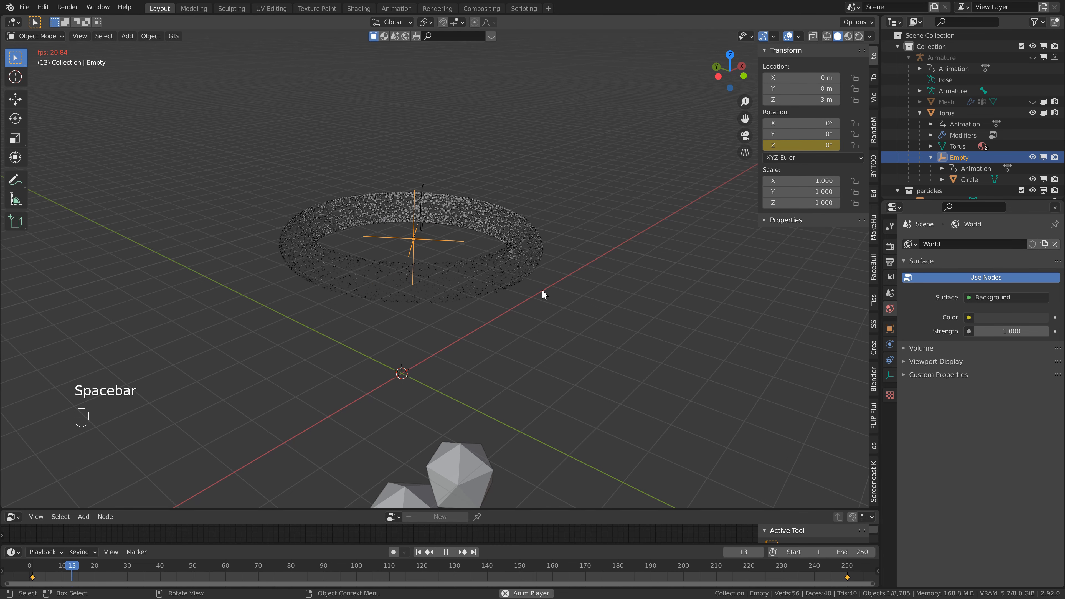
{"action": "key", "text": "space"}
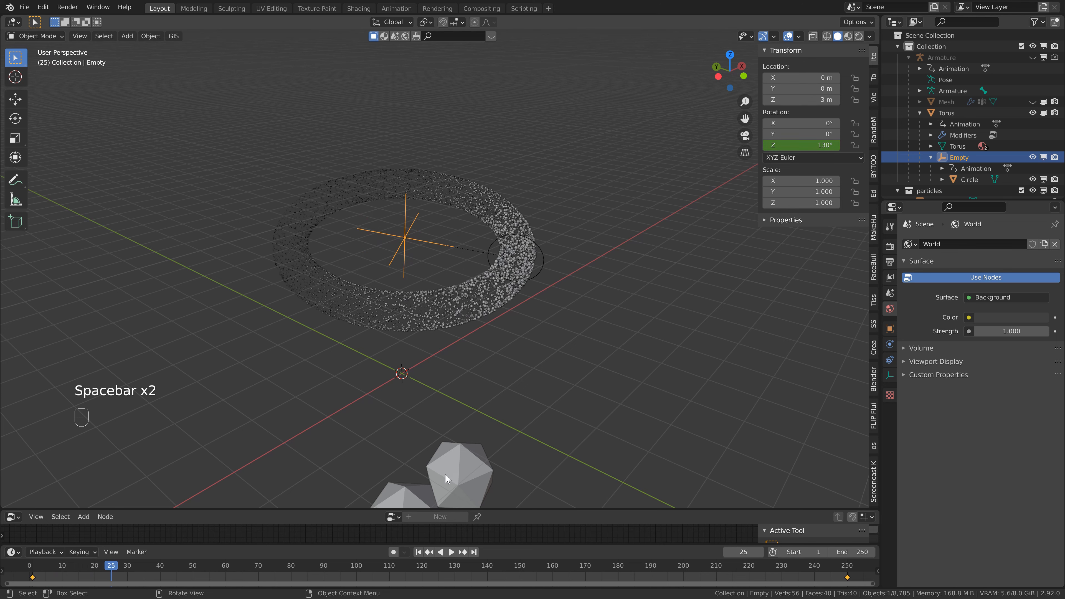
{"action": "left_click", "coordinate": [418, 552]}
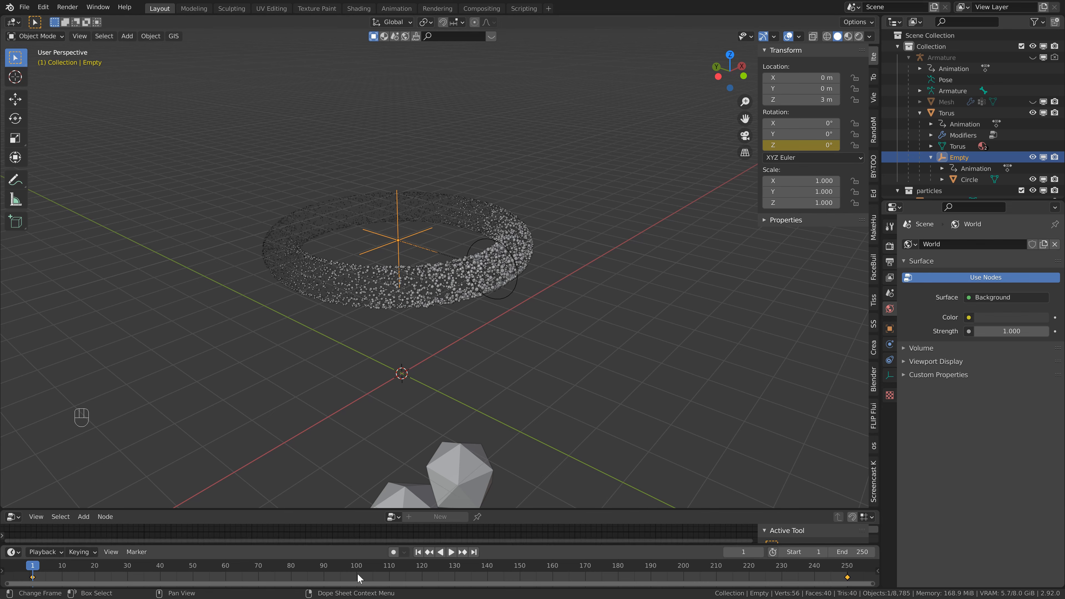
Set the keyframe interpolation of both the empty and the torus to Linear
{"action": "key", "text": "t"}
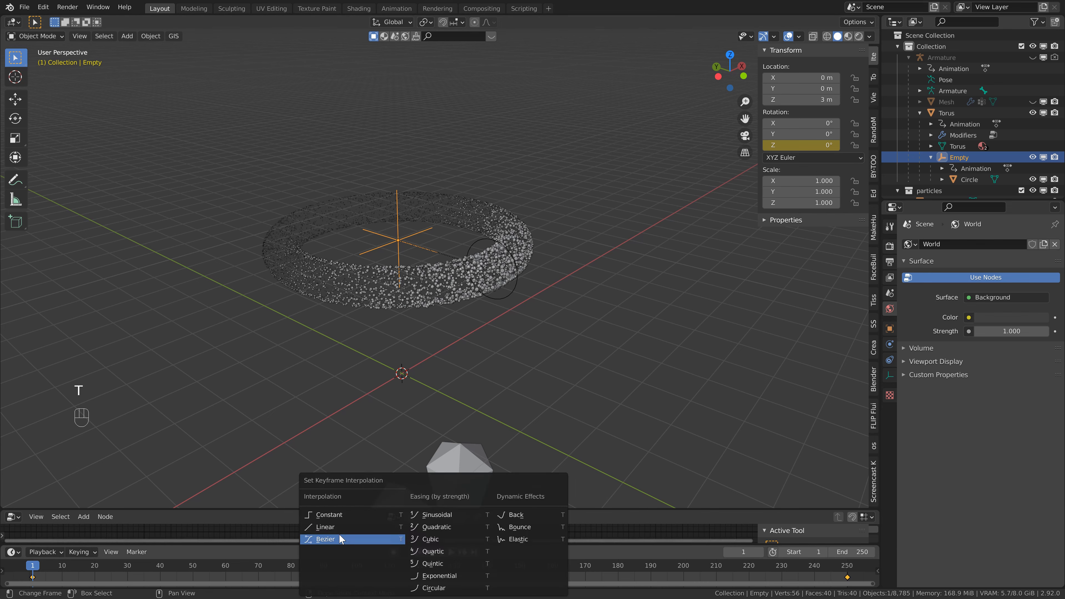
{"action": "left_click", "coordinate": [332, 528]}
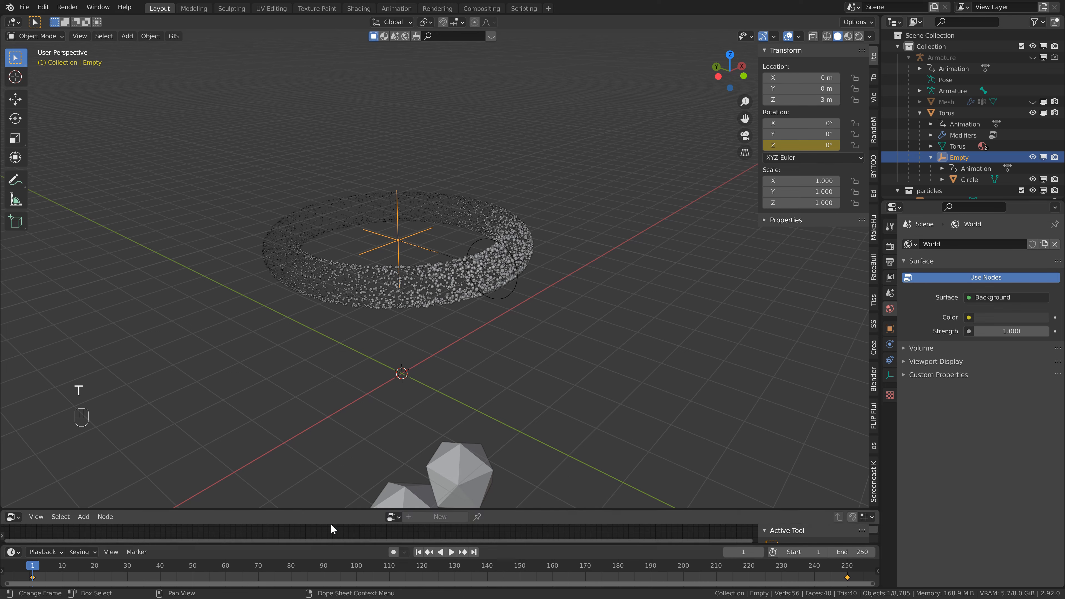
{"action": "left_click", "coordinate": [443, 284]}
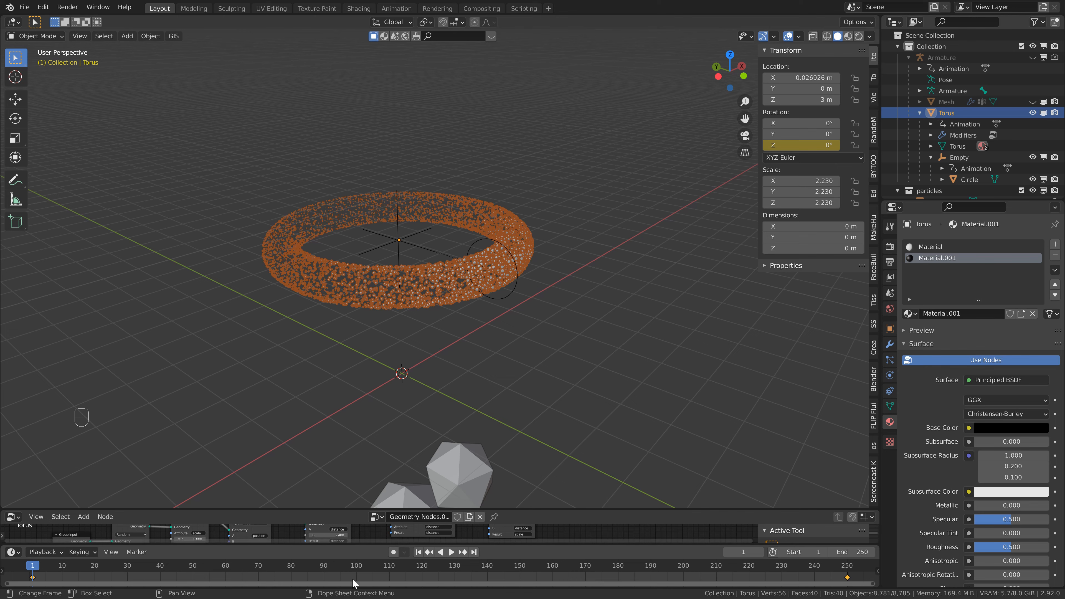
{"action": "key", "text": "t"}
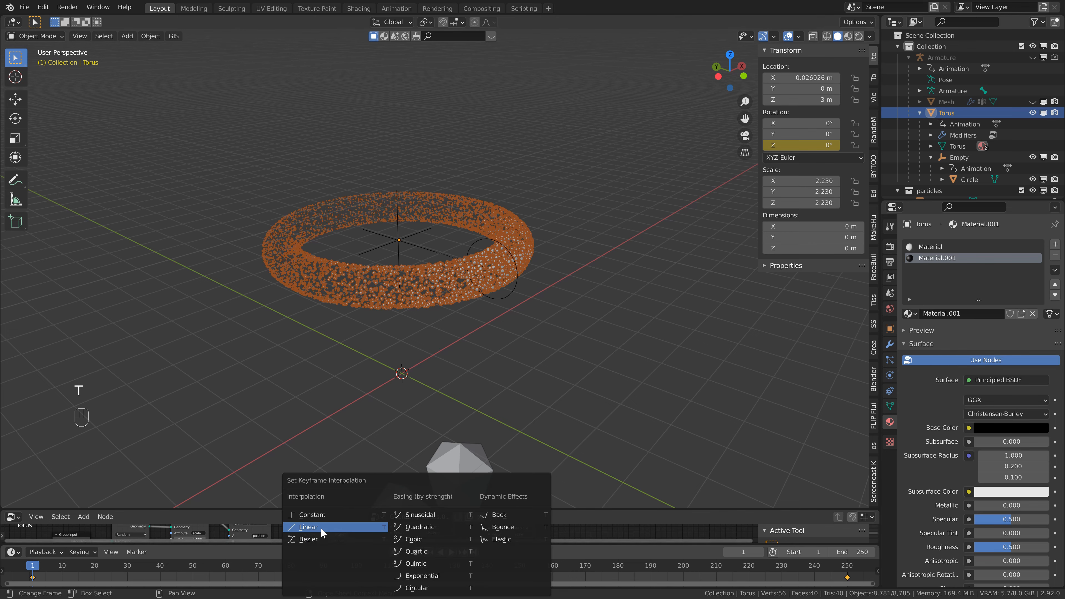
{"action": "left_click", "coordinate": [332, 527]}
Save the file and play the animation to check the rotation with linear interpolation
{"action": "key", "text": "ctrl+s"}
{"action": "key", "text": "space"}
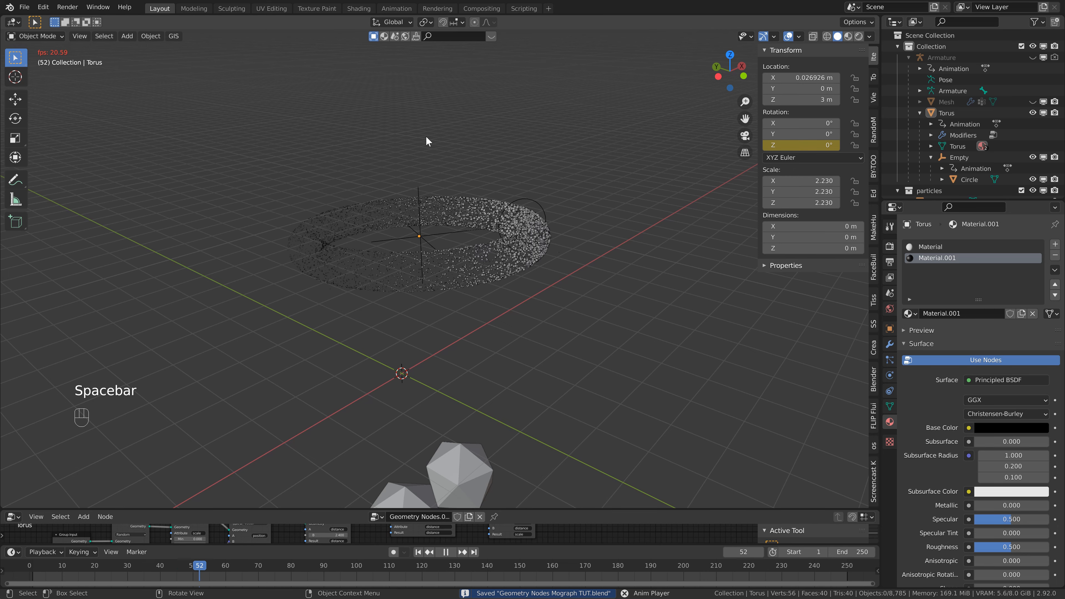
{"action": "key", "text": "space"}
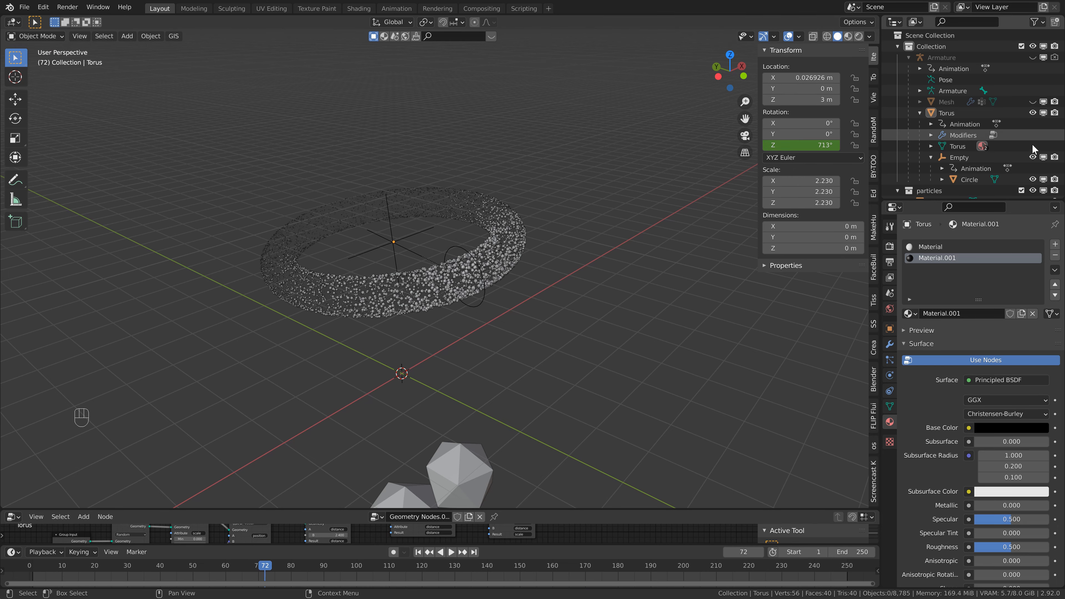
Hide the empty and the circle in the viewport and unhide the character Mesh
{"action": "left_click", "coordinate": [1032, 156]}
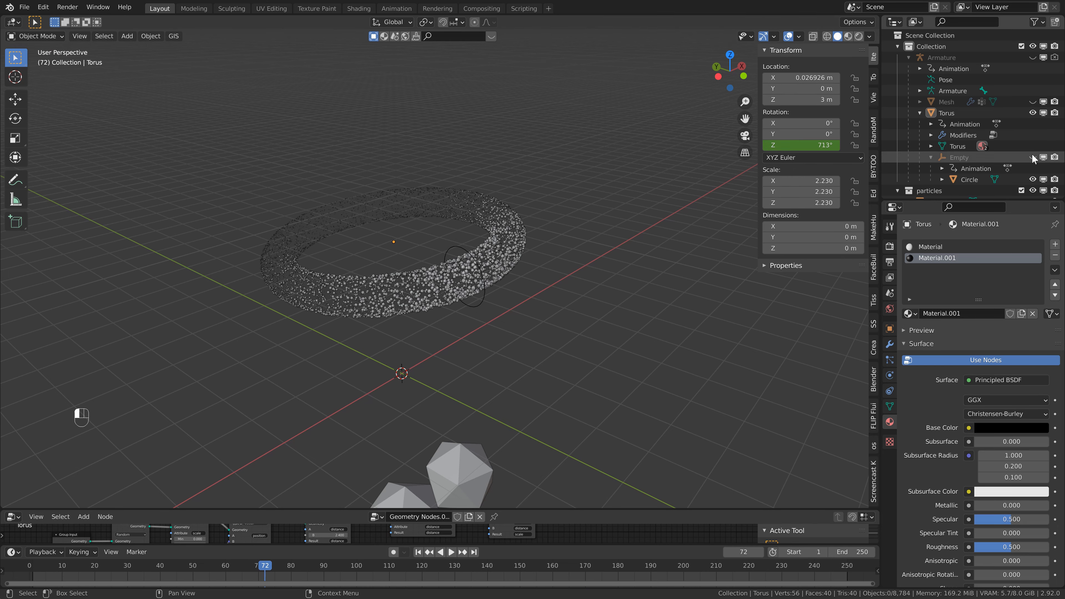
{"action": "left_click", "coordinate": [1033, 180]}
{"action": "left_click", "coordinate": [1033, 102]}
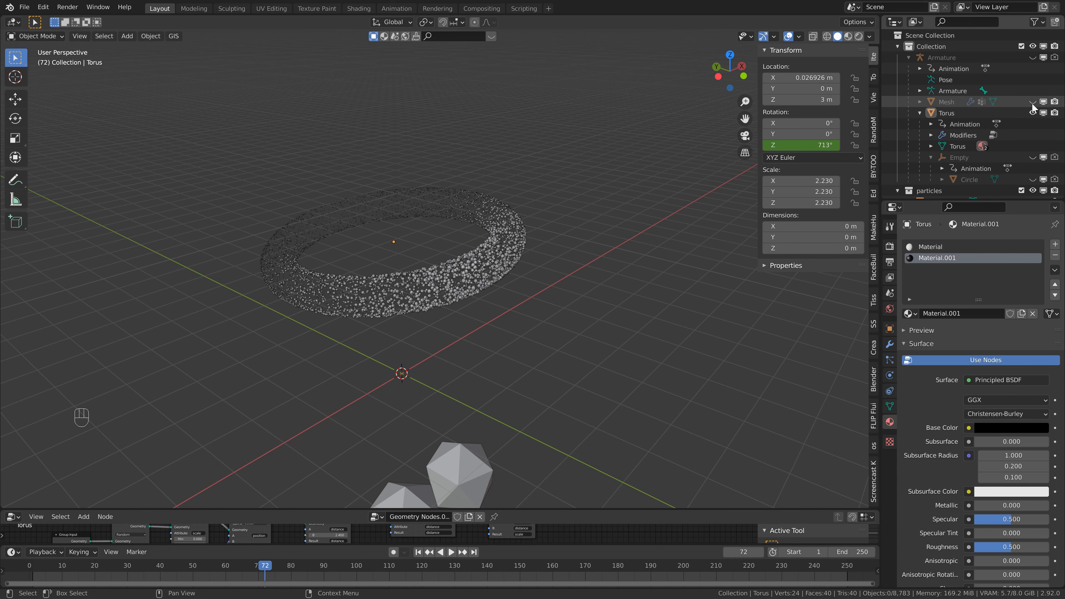
{"action": "middle_click_drag", "start_coordinate": [572, 187], "coordinate": [554, 201]}
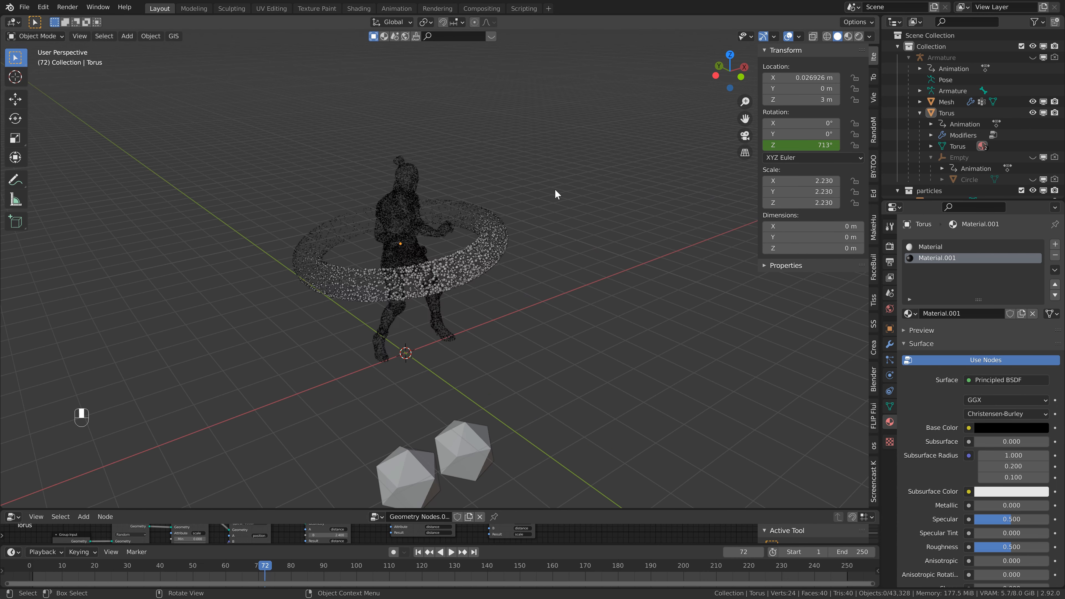
Play the animation to check the character together with the particle ring, ending back at frame 1
{"action": "key", "text": "space"}
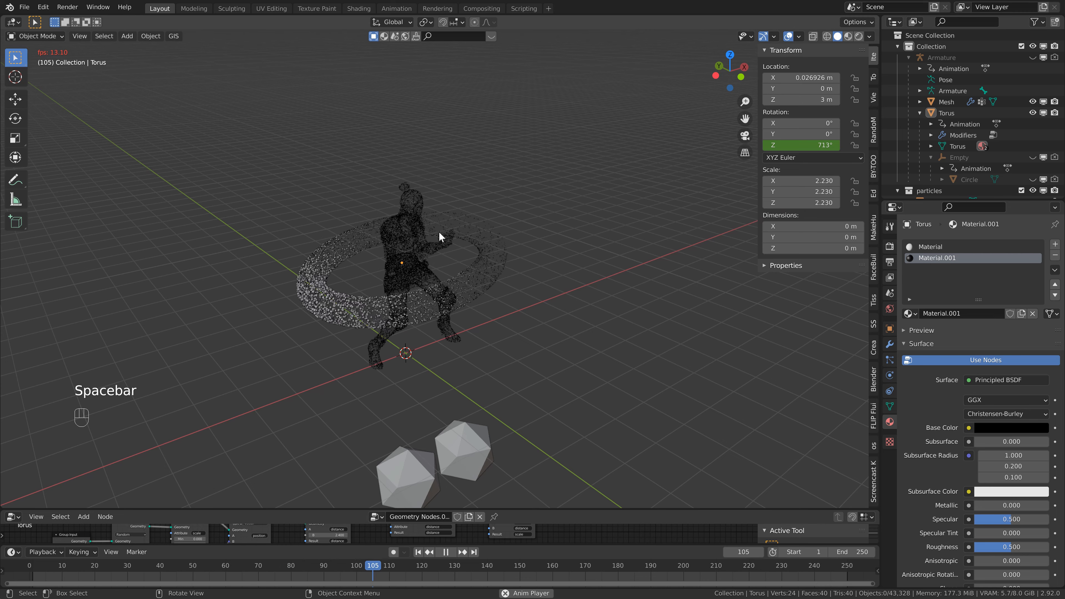
{"action": "key", "text": "space"}
{"action": "key", "text": "shift+Left"}
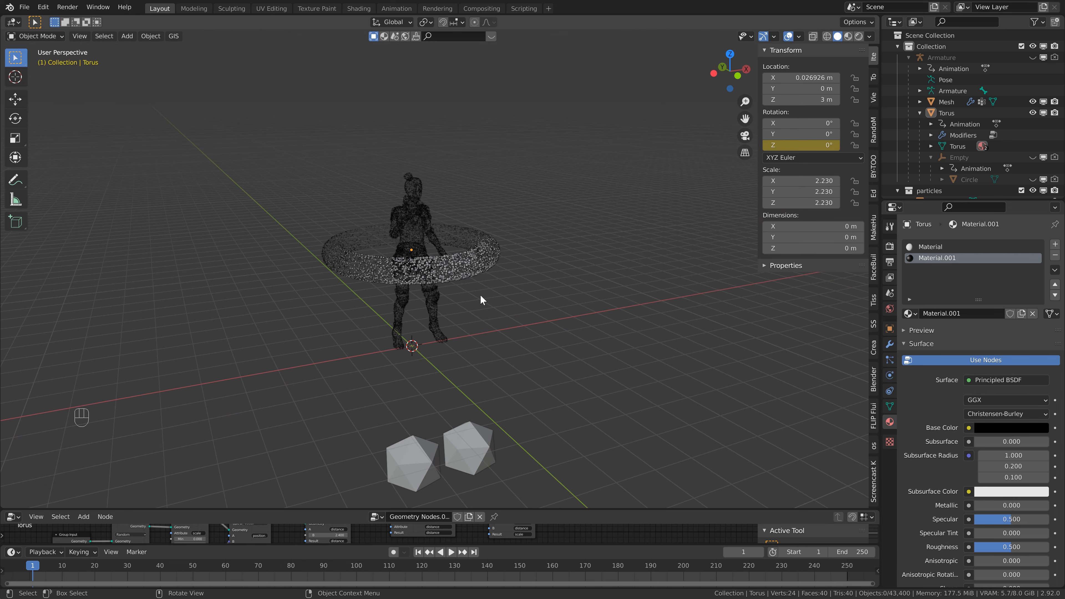
{"action": "middle_click_drag", "start_coordinate": [525, 296], "coordinate": [516, 295]}
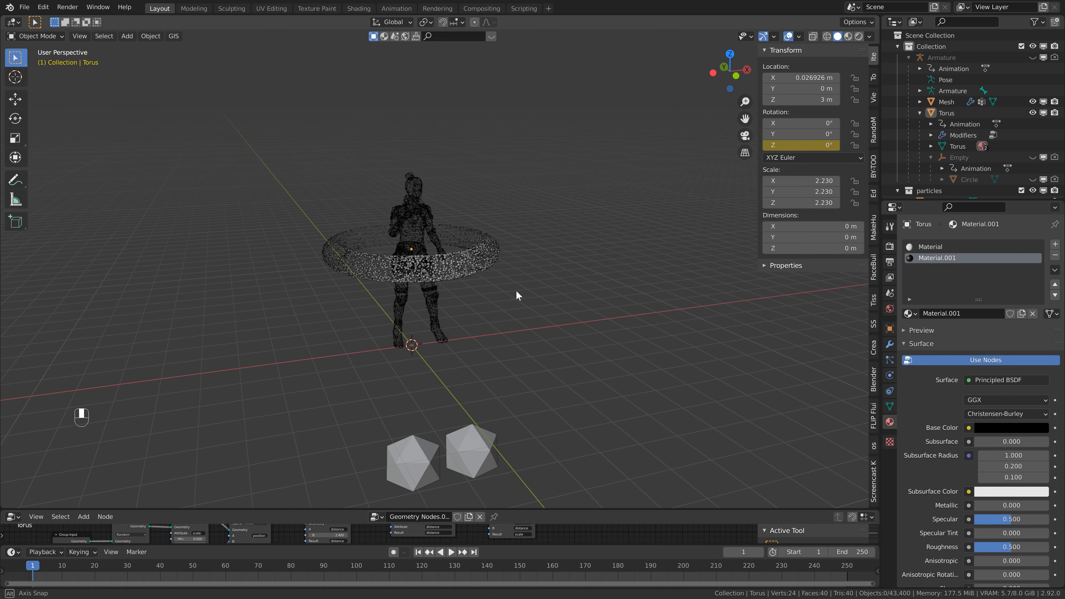
Add a mesh plane at the world origin and scale it by 50
{"action": "key", "text": "shift+a"}
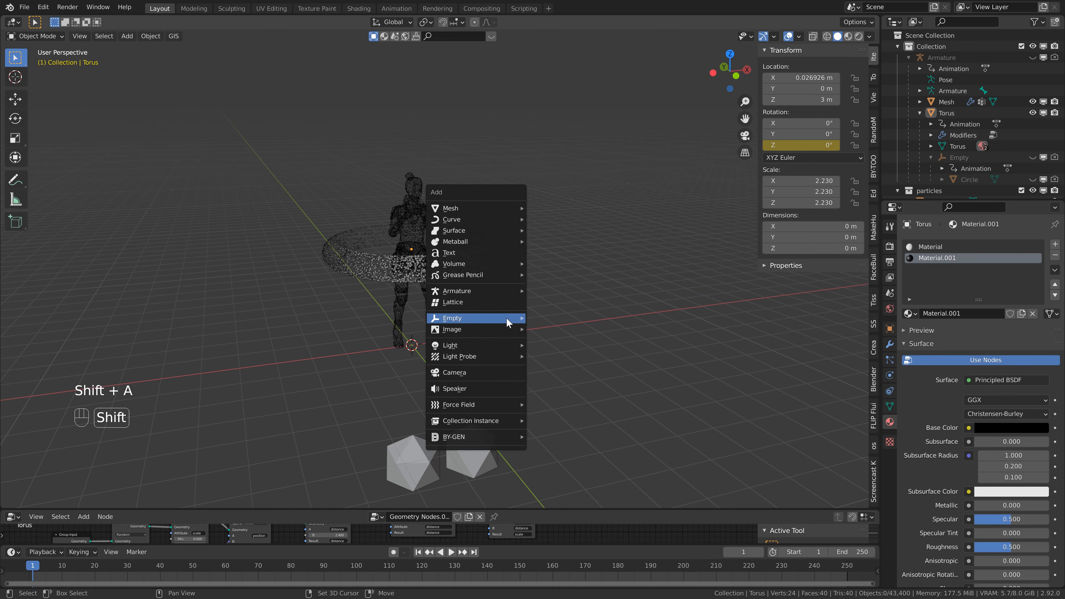
{"action": "mouse_move", "coordinate": [511, 208]}
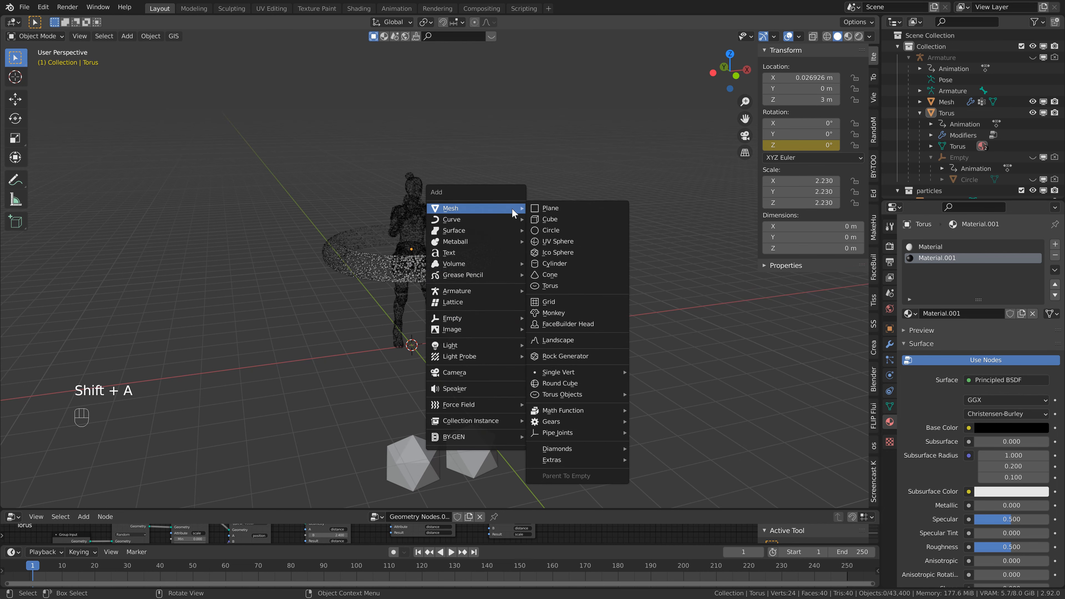
{"action": "left_click", "coordinate": [545, 208]}
{"action": "scroll", "coordinate": [545, 232], "scroll_direction": "down", "scroll_amount": 5}
{"action": "type", "text": "s"}
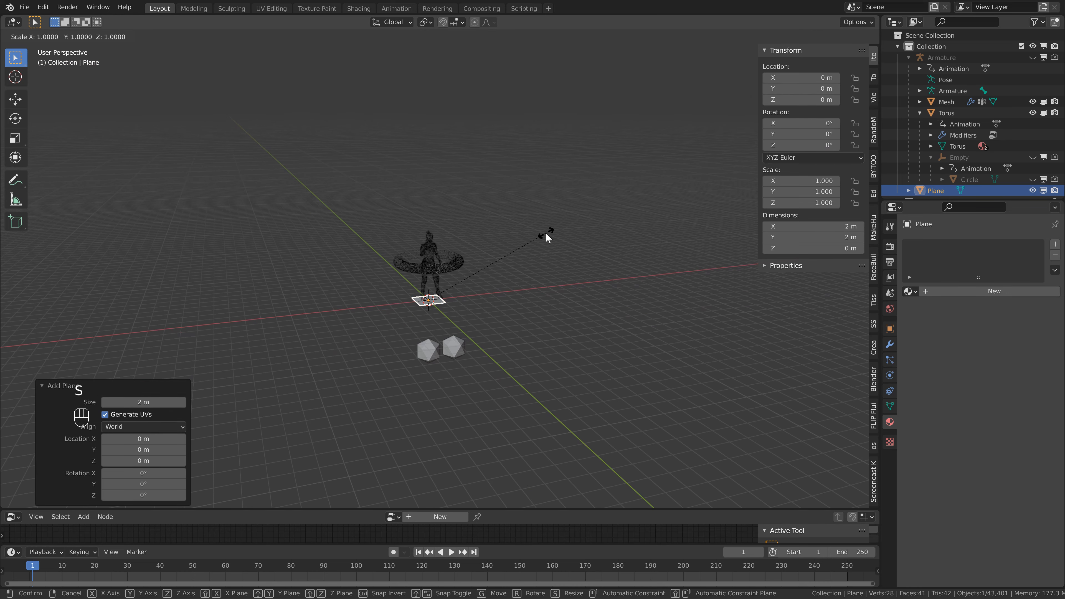
{"action": "type", "text": "50"}
{"action": "left_click", "coordinate": [546, 232]}
{"action": "scroll", "coordinate": [546, 233], "scroll_direction": "down", "scroll_amount": 6}
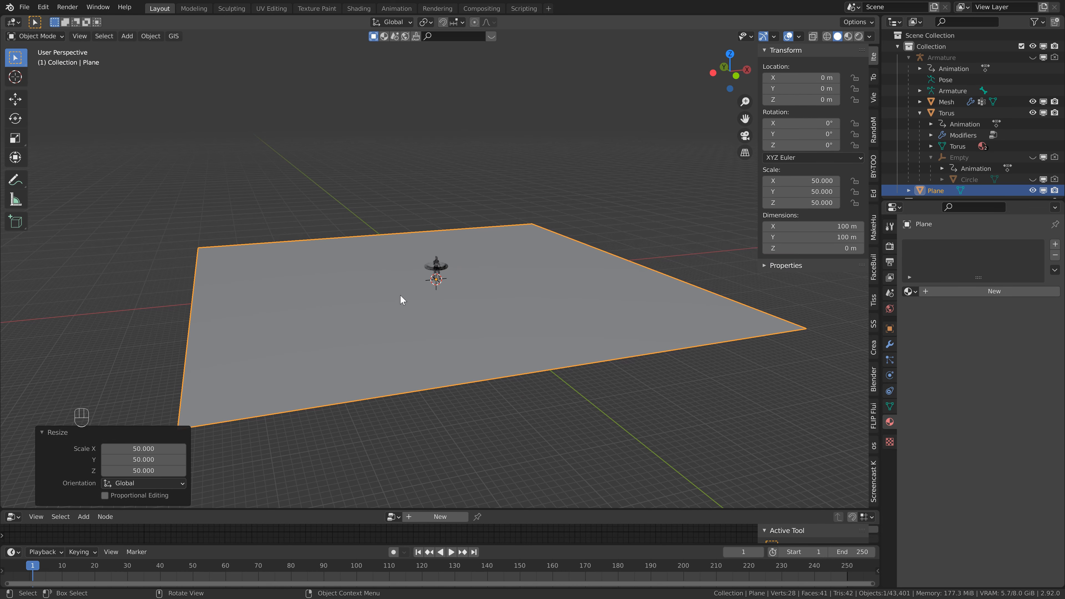
Move the plane 35 m along the Y axis
{"action": "middle_click_drag", "start_coordinate": [400, 295], "coordinate": [487, 269]}
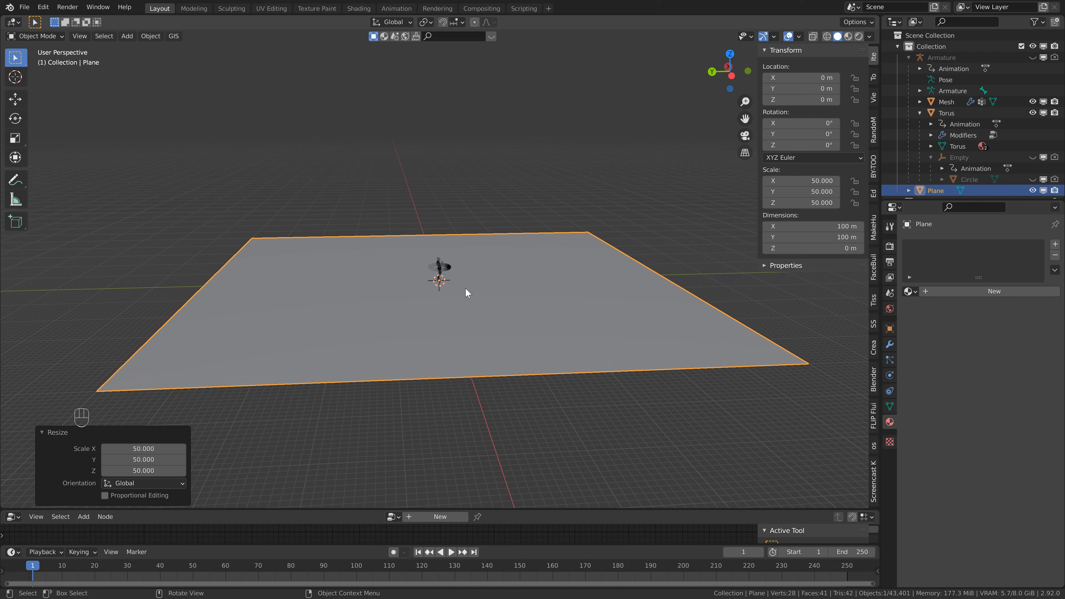
{"action": "type", "text": "gy"}
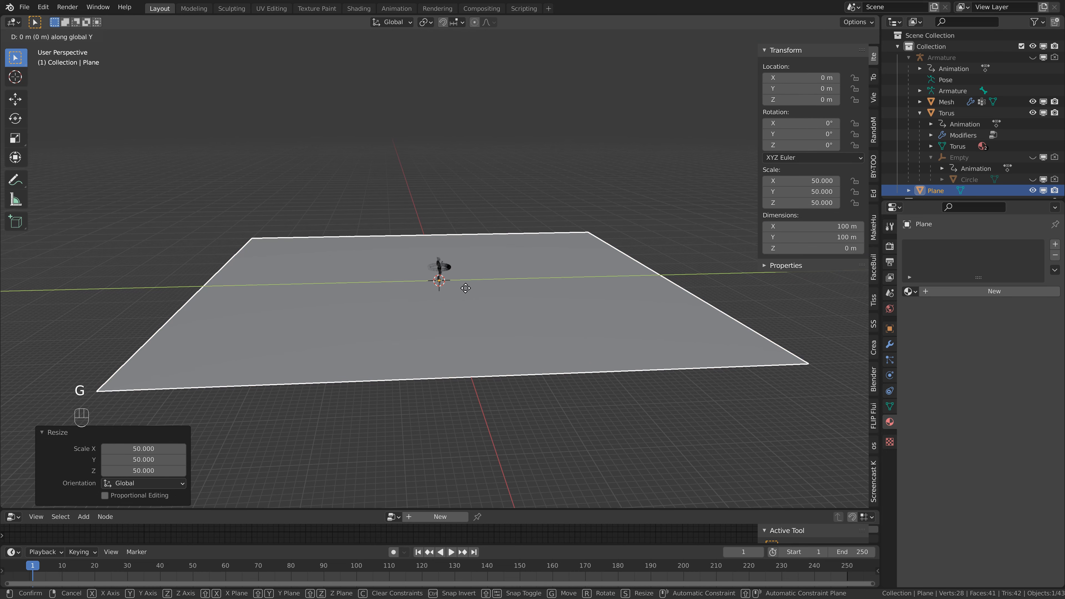
{"action": "type", "text": "35"}
{"action": "key", "text": "Return"}
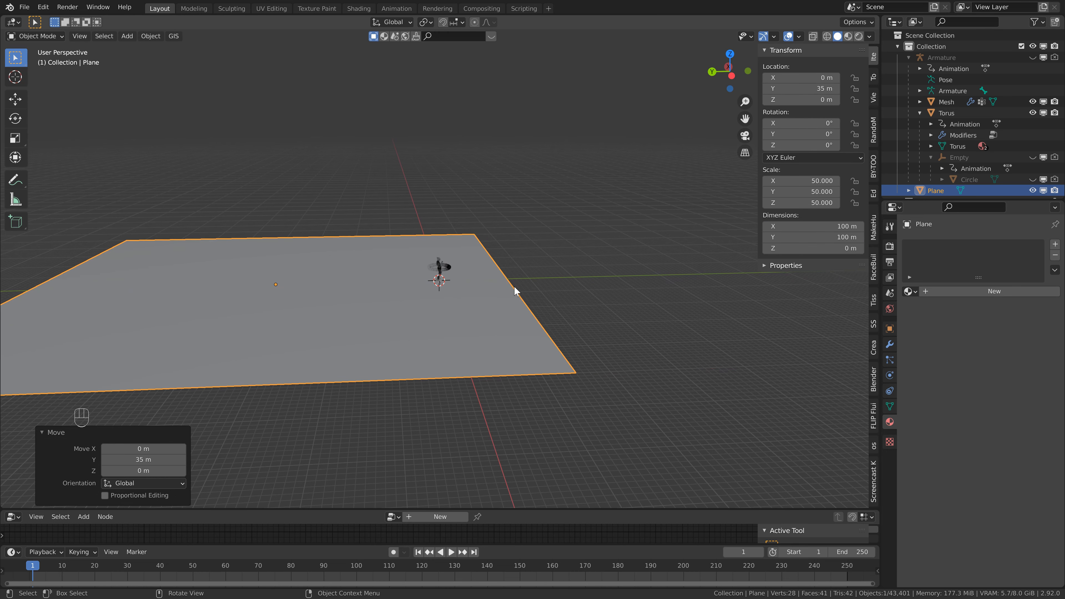
Subdivide the whole plane in Edit Mode with 75 cuts
{"action": "key", "text": "KP_Decimal"}
{"action": "key", "text": "Tab"}
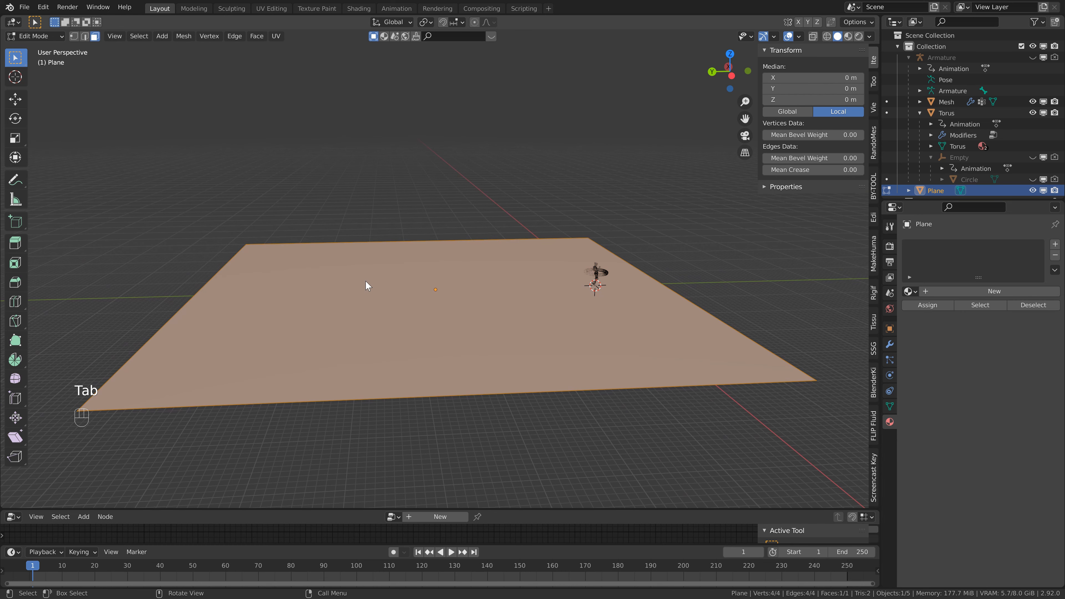
{"action": "right_click", "coordinate": [367, 285]}
{"action": "left_click", "coordinate": [325, 302]}
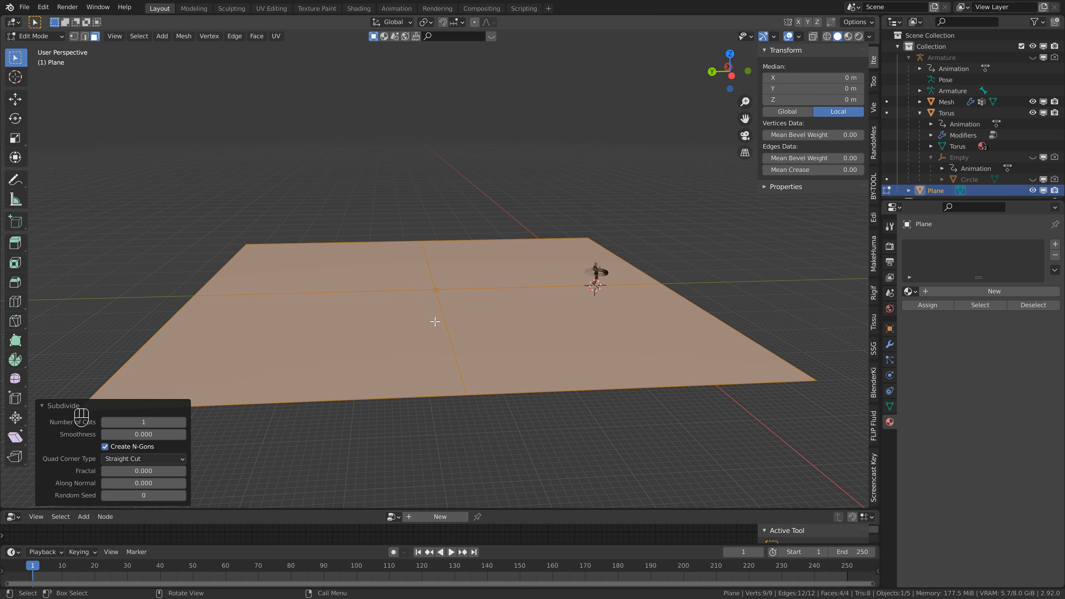
{"action": "left_click_drag", "start_coordinate": [161, 425], "coordinate": [223, 425]}
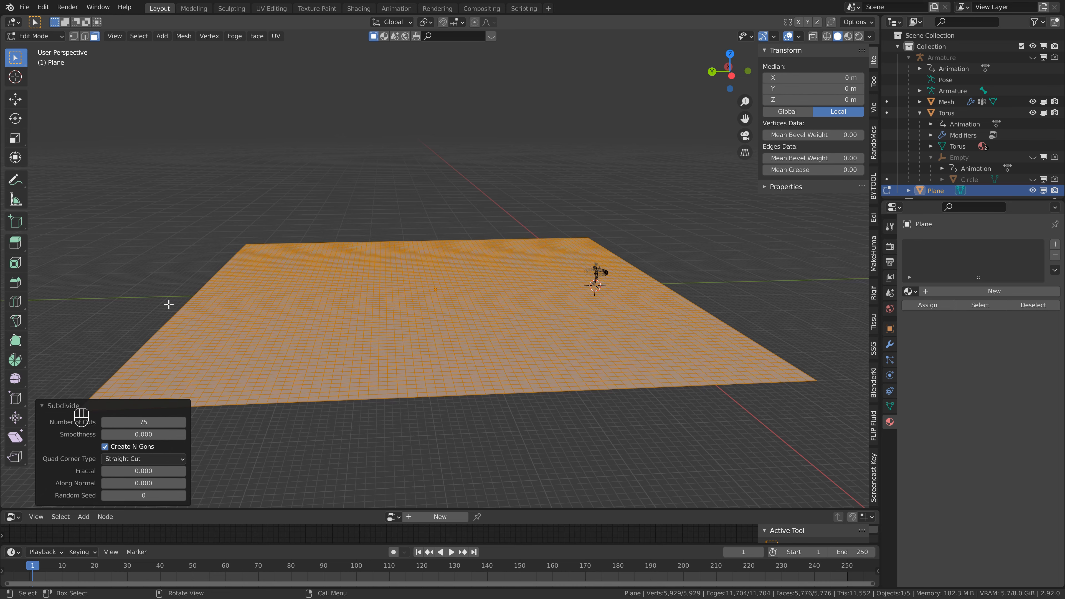
{"action": "middle_click_drag", "start_coordinate": [168, 305], "coordinate": [257, 213], "text": "shift"}
Switch to edge selection and select the boundary edge loop at the plane's +Y end, behind the character
{"action": "key", "text": "1"}
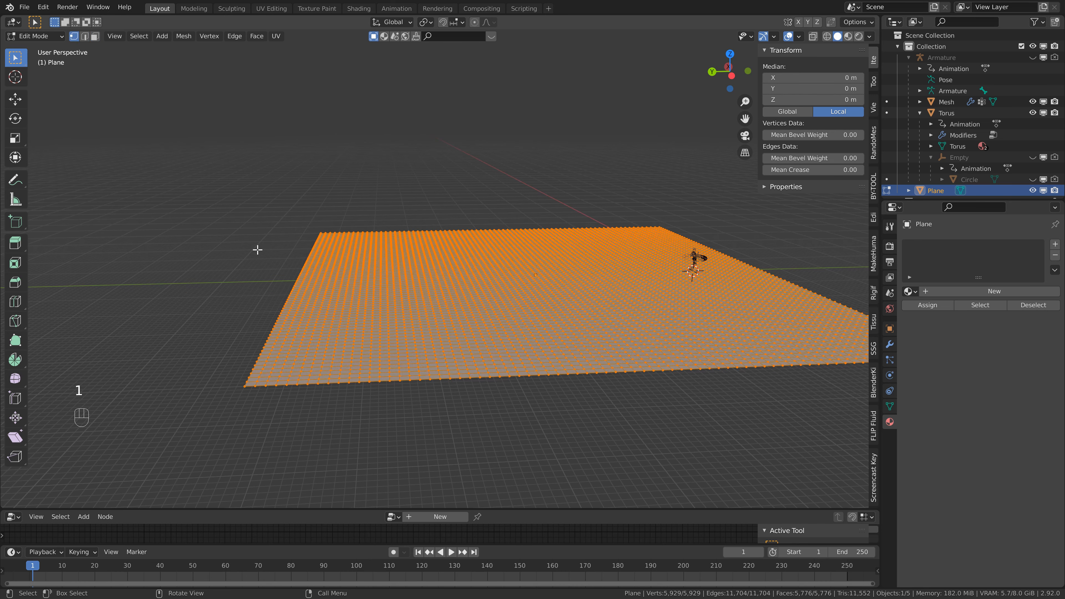
{"action": "key", "text": "2"}
{"action": "left_click", "coordinate": [74, 36]}
{"action": "left_click", "coordinate": [85, 37]}
{"action": "left_click", "coordinate": [74, 37]}
{"action": "left_click", "coordinate": [85, 37]}
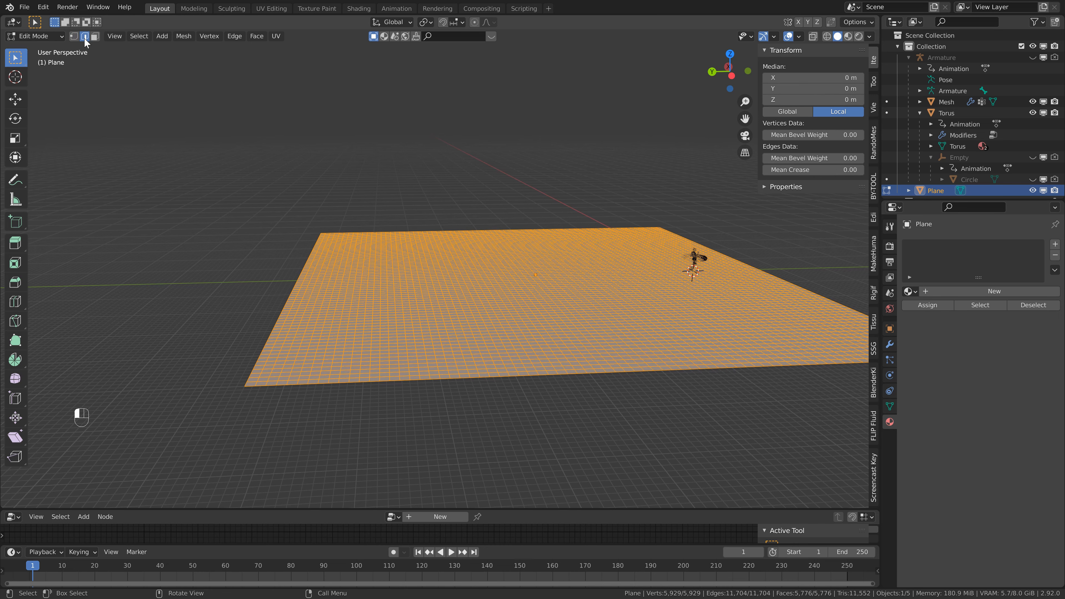
{"action": "left_click", "coordinate": [295, 268], "text": "alt"}
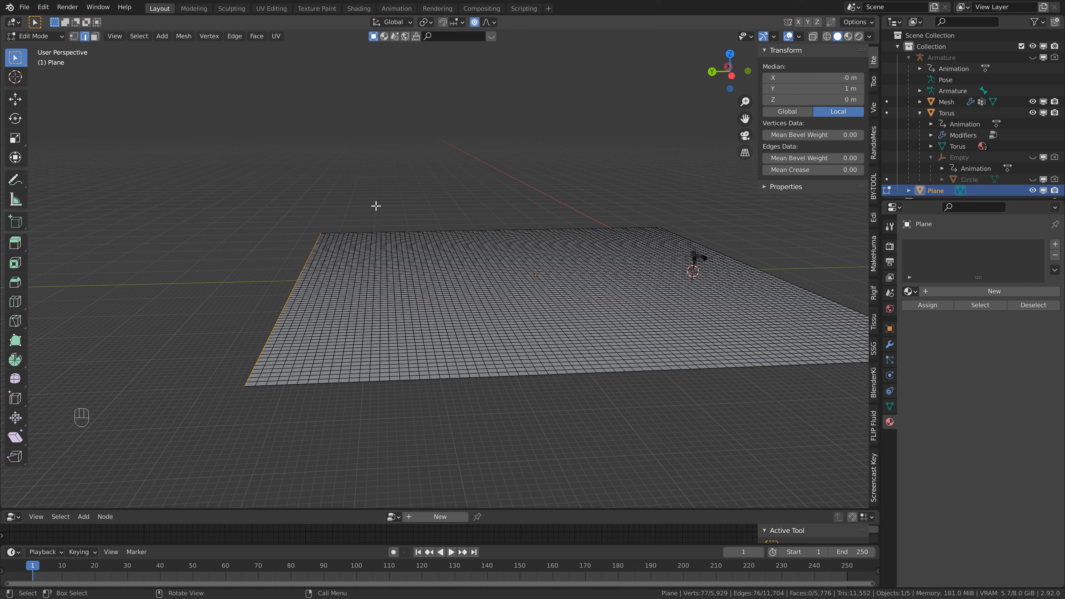
Try raising the selected edge about 17 m along Z with smooth proportional editing, enlarging the influence size to about 34
{"action": "key", "text": "g"}
{"action": "key", "text": "z"}
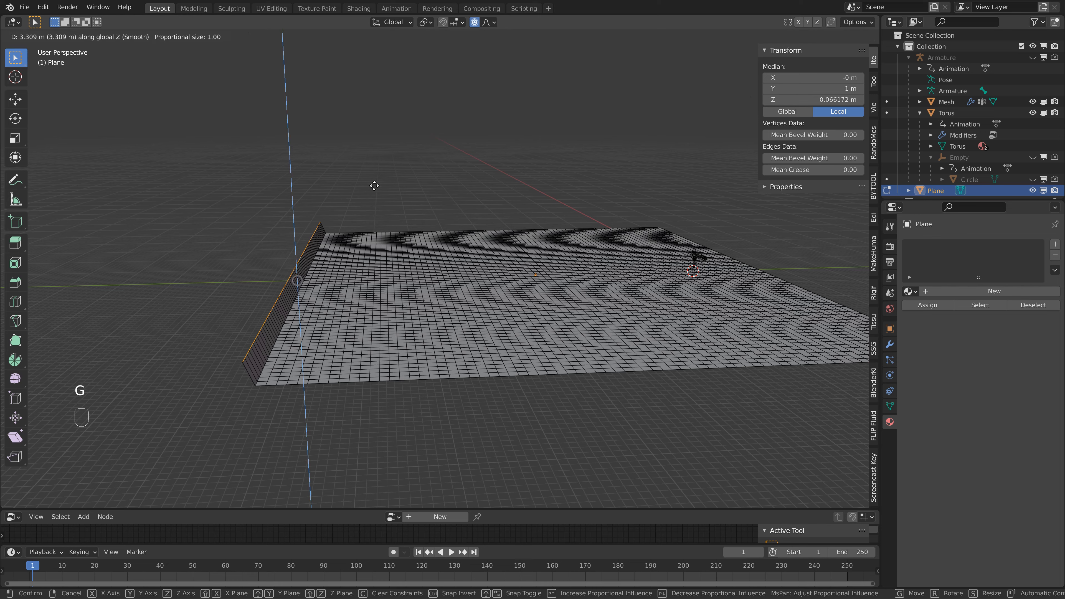
{"action": "scroll", "coordinate": [371, 168], "scroll_direction": "down", "scroll_amount": 9}
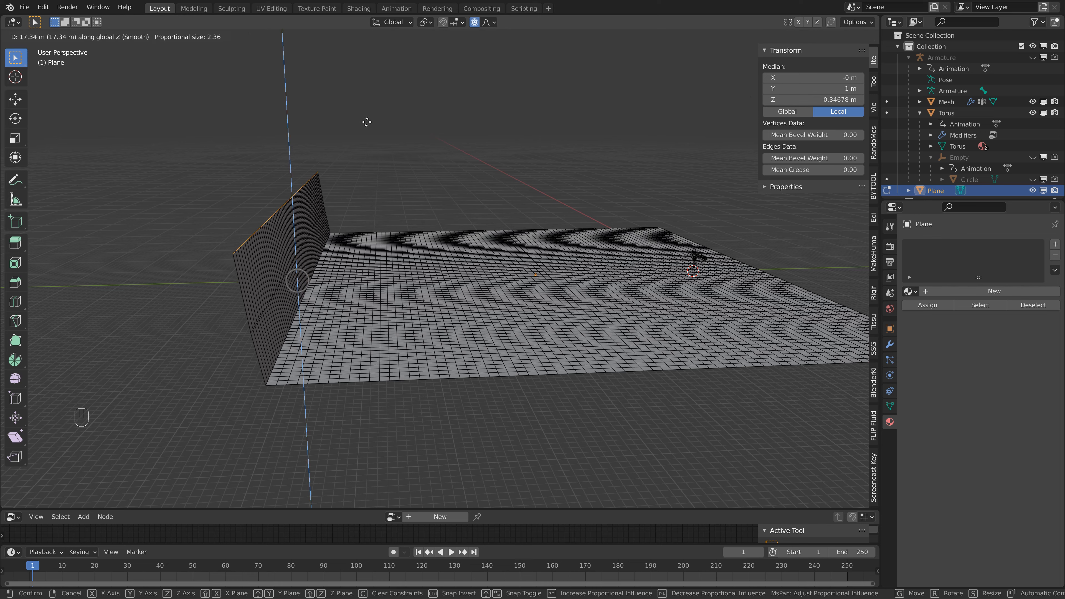
{"action": "scroll", "coordinate": [367, 121], "scroll_direction": "down", "scroll_amount": 20}
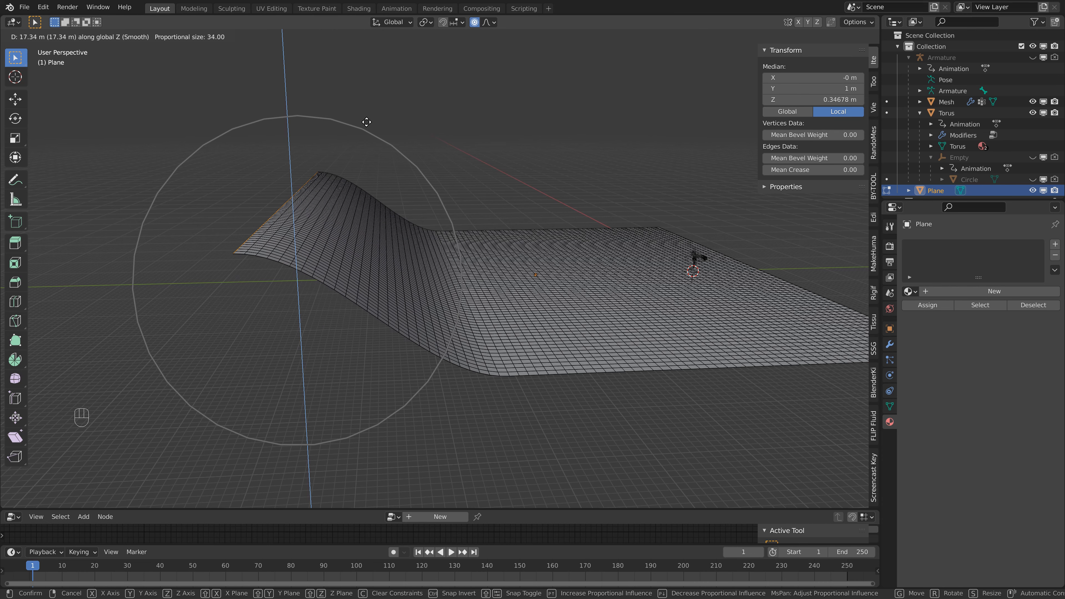
{"action": "right_click", "coordinate": [369, 78]}
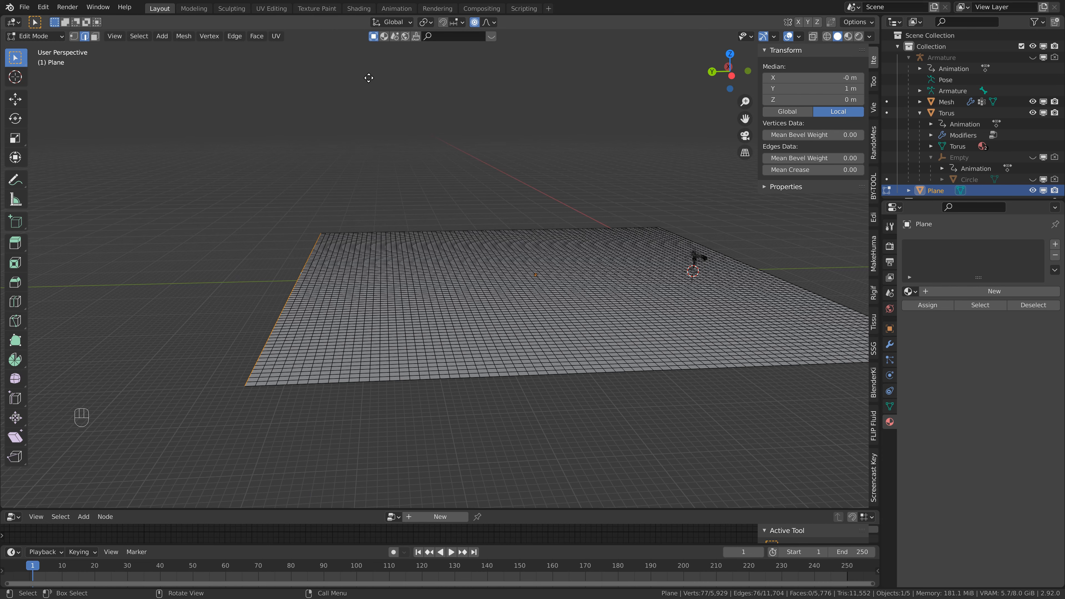
Set the proportional falloff to Sharp and raise the selected edge 25 m along Z to form a curved backdrop
{"action": "left_click", "coordinate": [487, 23]}
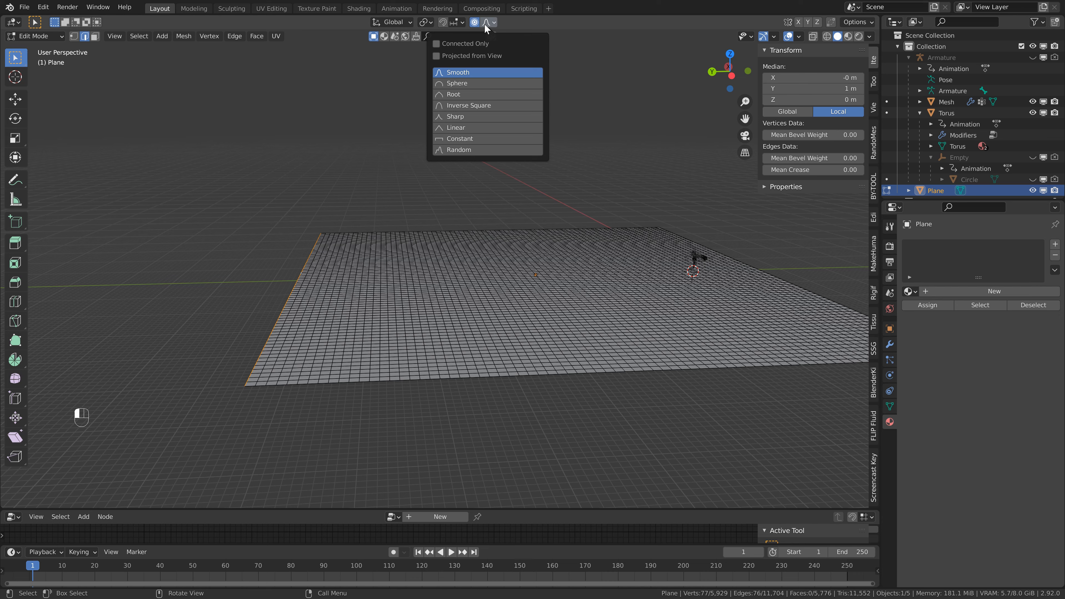
{"action": "left_click", "coordinate": [469, 116]}
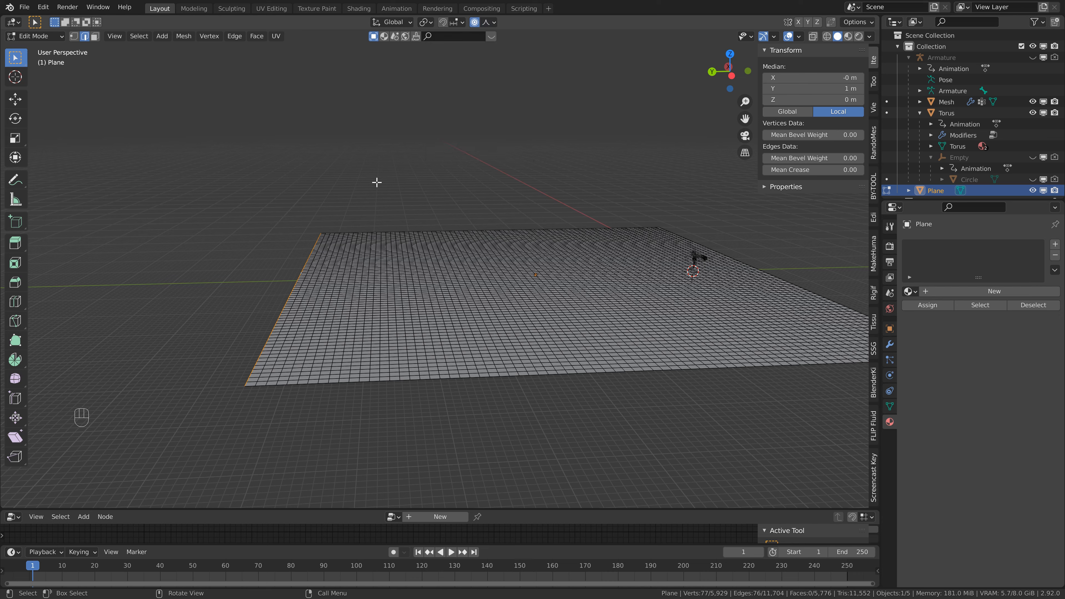
{"action": "key", "text": "g"}
{"action": "key", "text": "z"}
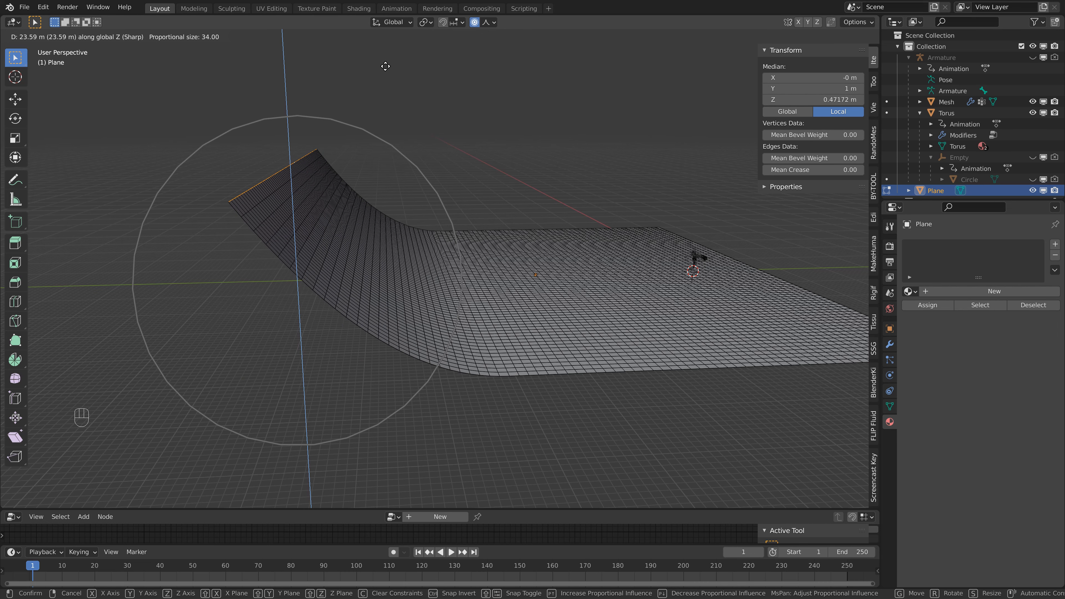
{"action": "type", "text": "25"}
{"action": "key", "text": "Return"}
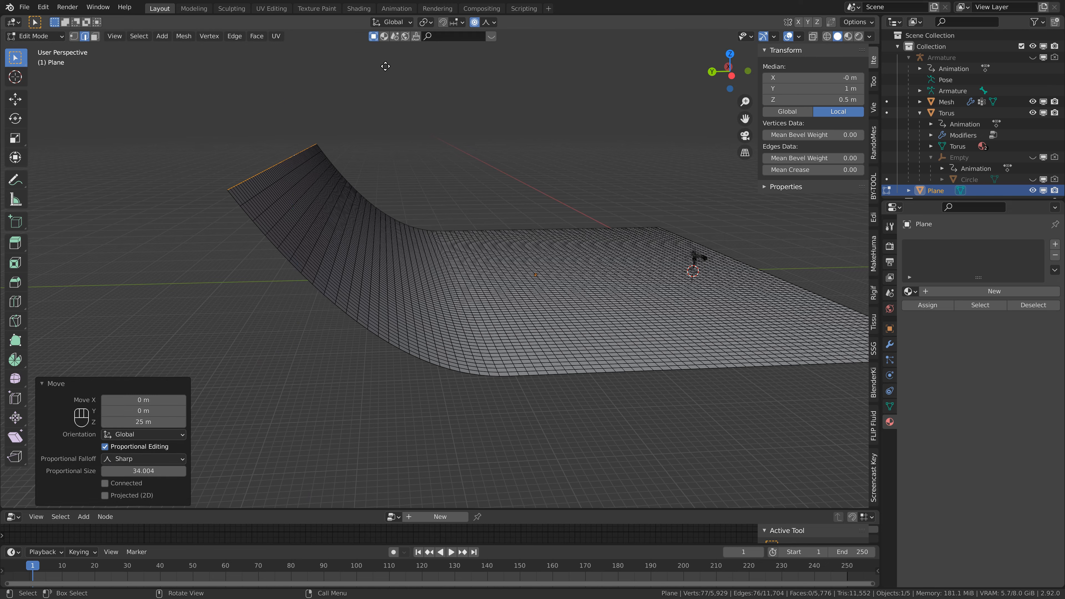
Select the entire backdrop mesh and apply Edge Split to separate all its faces
{"action": "key", "text": "a"}
{"action": "middle_click_drag", "start_coordinate": [385, 66], "coordinate": [217, 71]}
{"action": "middle_click_drag", "start_coordinate": [519, 317], "coordinate": [557, 277], "text": "shift"}
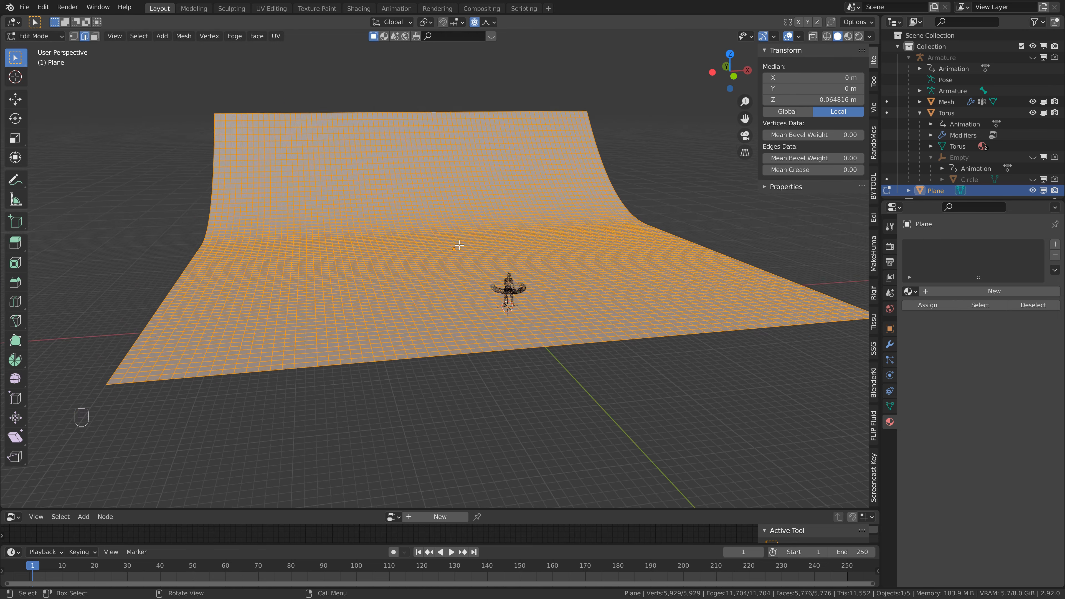
{"action": "scroll", "coordinate": [556, 277], "scroll_direction": "up", "scroll_amount": 4}
{"action": "right_click", "coordinate": [431, 345]}
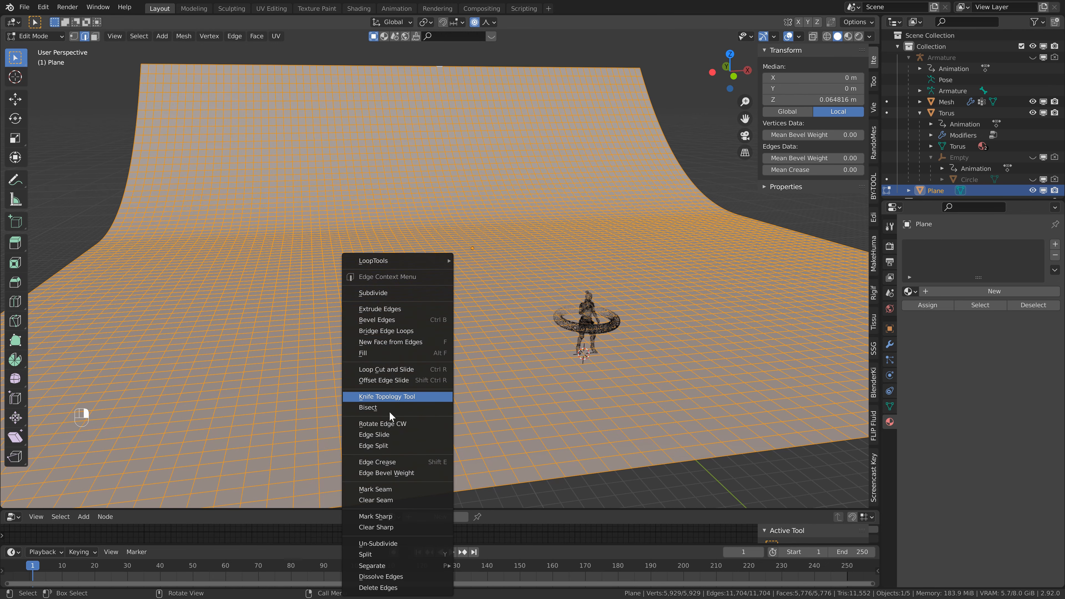
{"action": "left_click", "coordinate": [376, 445]}
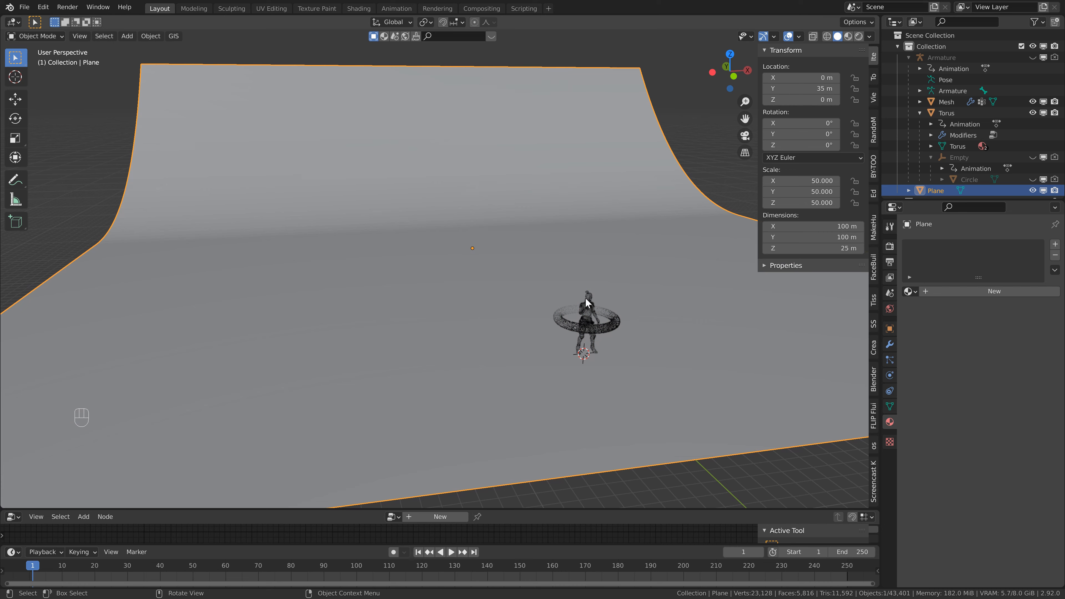
Add a Subdivision Surface modifier to the plane and inspect the rounded tiles around the character
{"action": "left_click", "coordinate": [891, 347]}
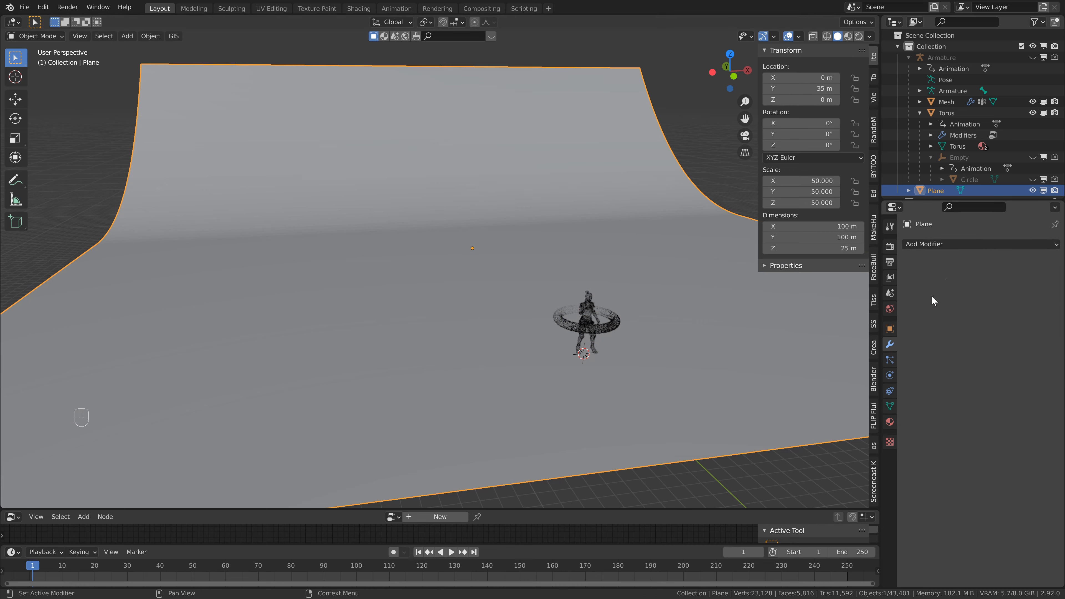
{"action": "left_click", "coordinate": [960, 244]}
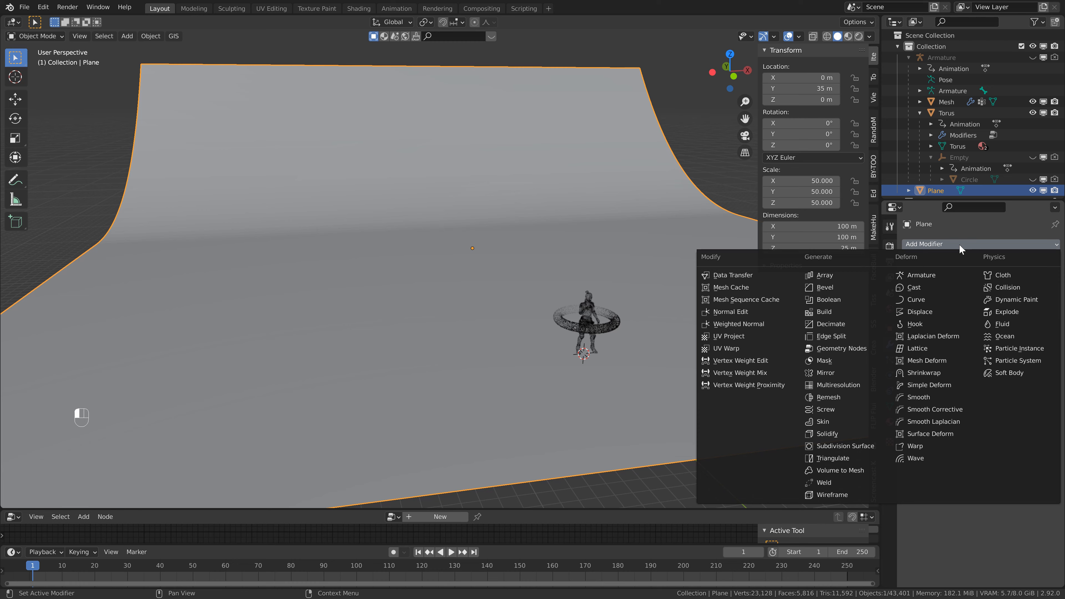
{"action": "left_click", "coordinate": [845, 445]}
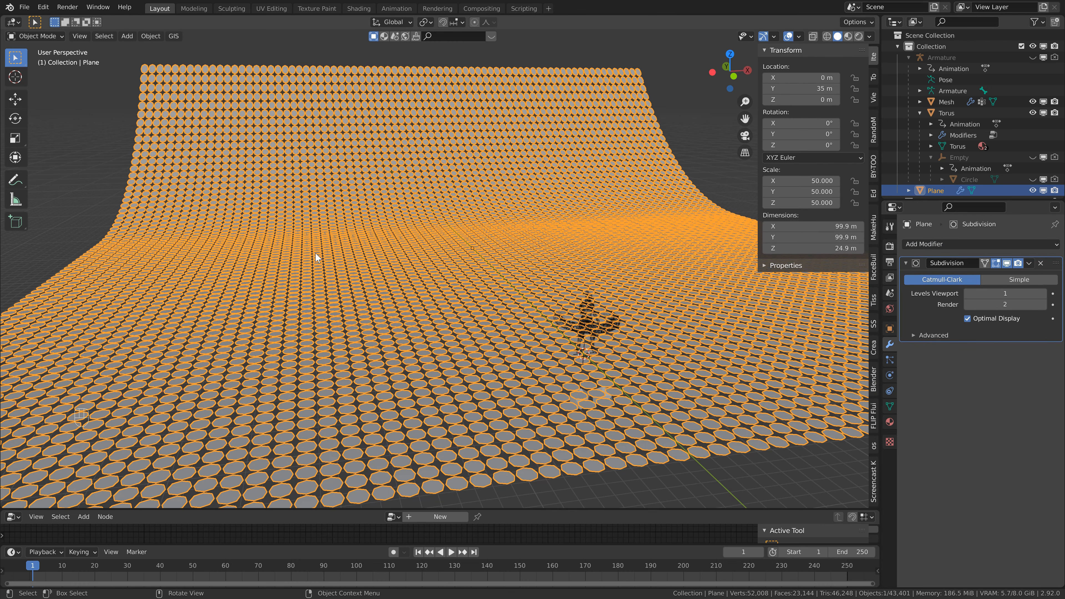
{"action": "middle_click_drag", "start_coordinate": [511, 445], "coordinate": [531, 353], "text": "shift"}
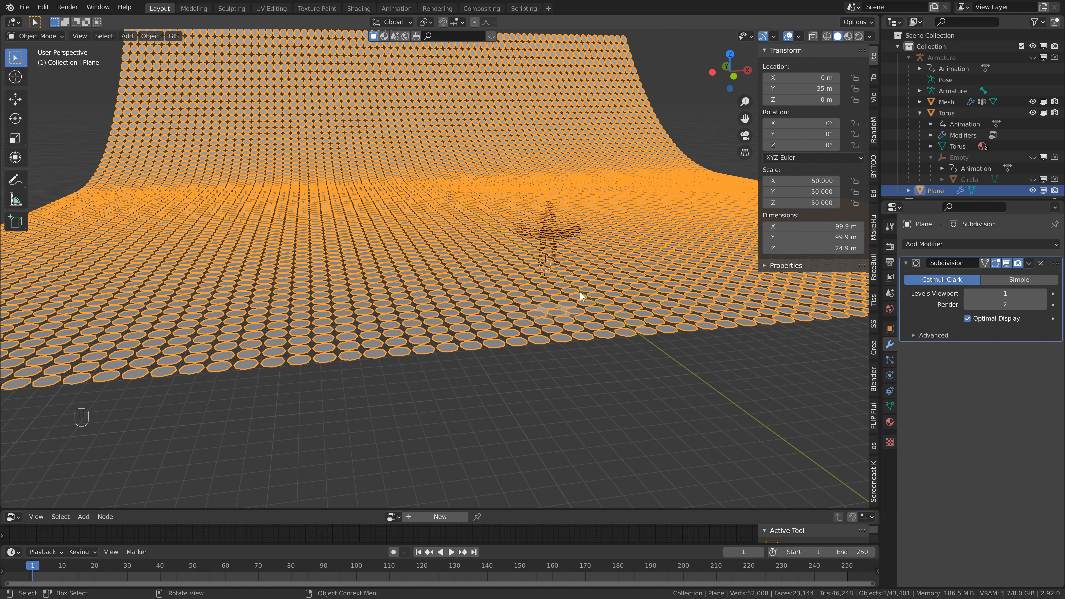
{"action": "scroll", "coordinate": [570, 314], "scroll_direction": "up", "scroll_amount": 5}
{"action": "scroll", "coordinate": [789, 320], "scroll_direction": "down", "scroll_amount": 4}
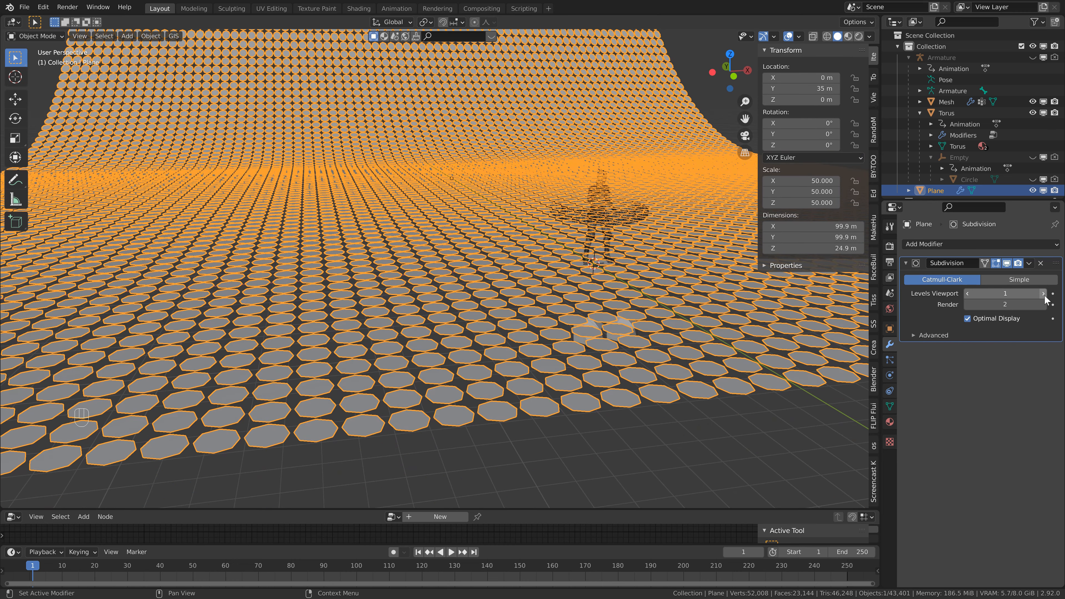
Set the plane's Subdivision viewport level to 2 and lower the limit surface quality to 1
{"action": "left_click", "coordinate": [1040, 295]}
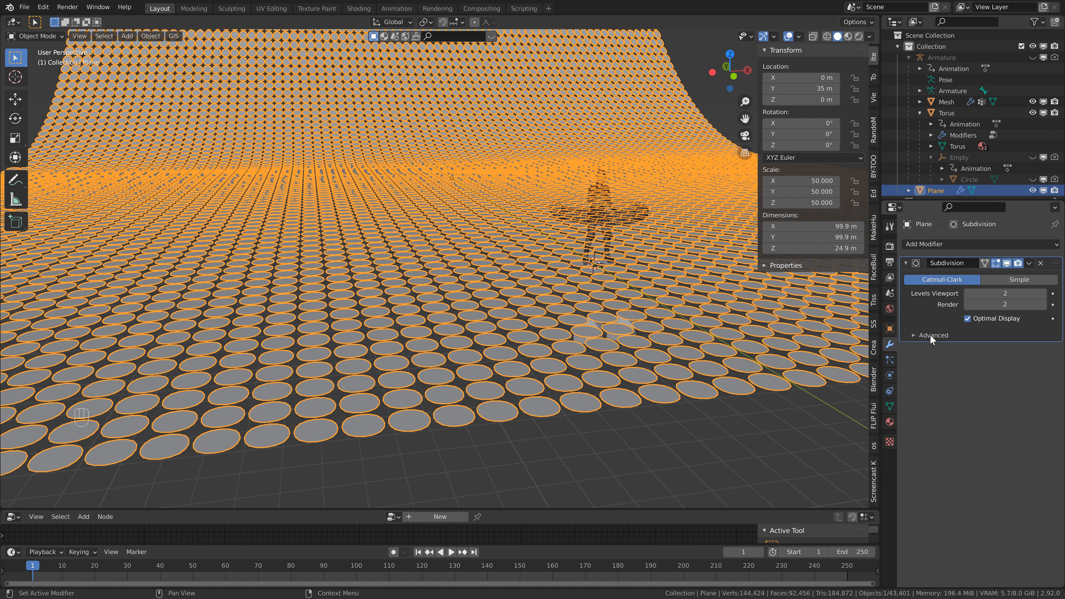
{"action": "left_click", "coordinate": [914, 335]}
{"action": "left_click", "coordinate": [968, 368]}
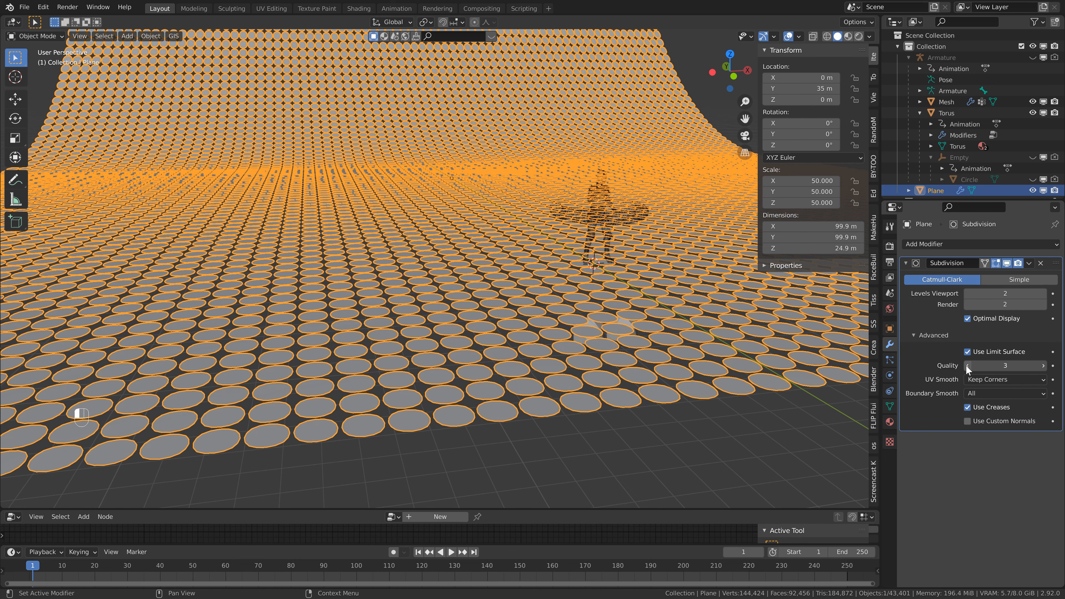
{"action": "left_click", "coordinate": [968, 366]}
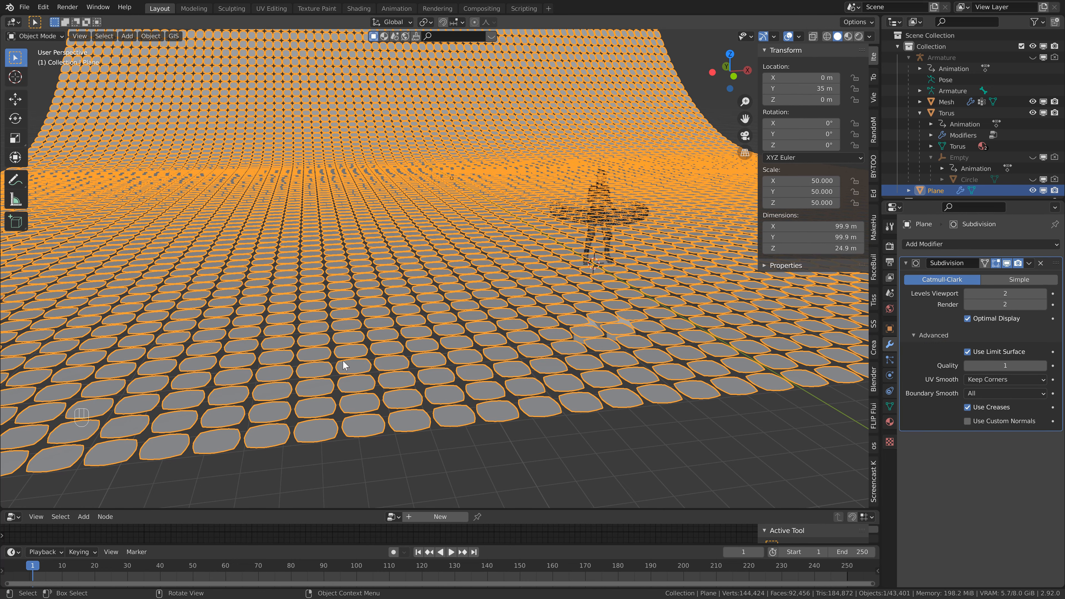
{"action": "middle_click_drag", "start_coordinate": [553, 335], "coordinate": [501, 365]}
{"action": "middle_click_drag", "start_coordinate": [479, 322], "coordinate": [500, 335]}
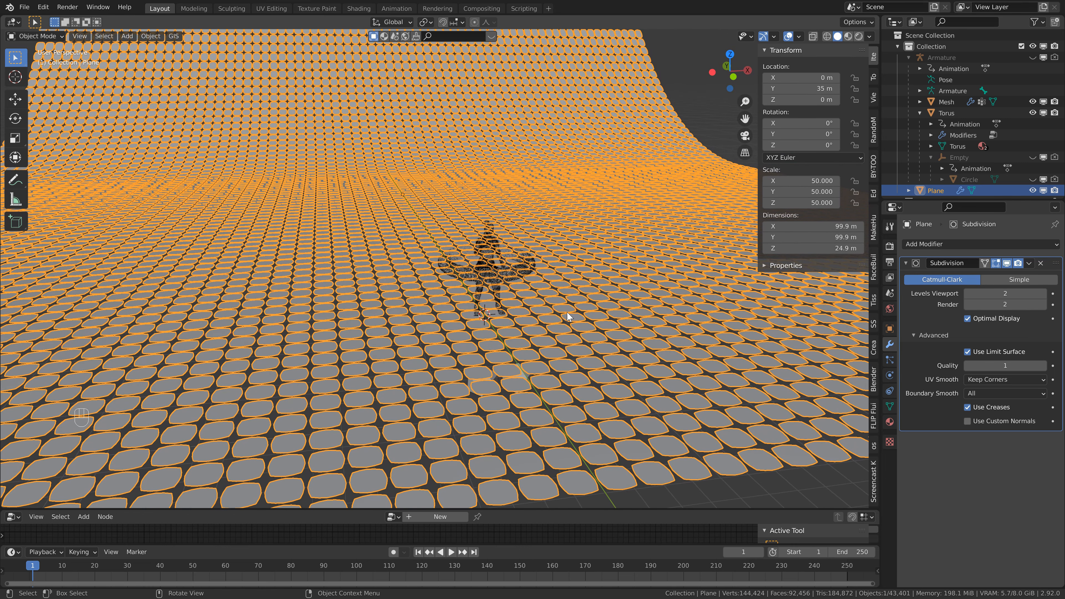
Duplicate the tiled backdrop plane in place and remove the Subdivision modifier from the copy
{"action": "key", "text": "shift+d"}
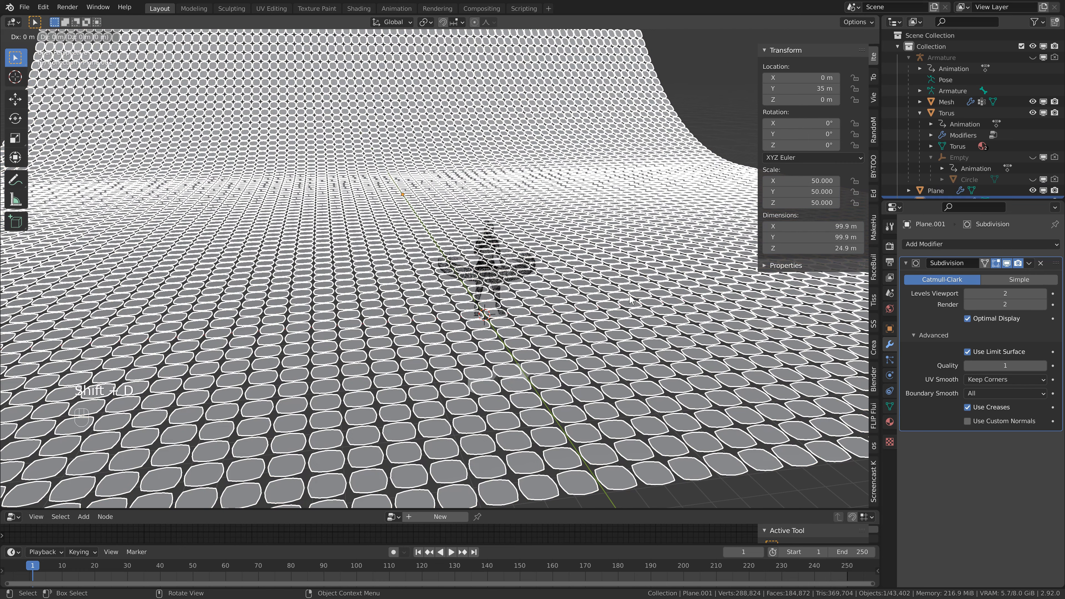
{"action": "right_click", "coordinate": [630, 300]}
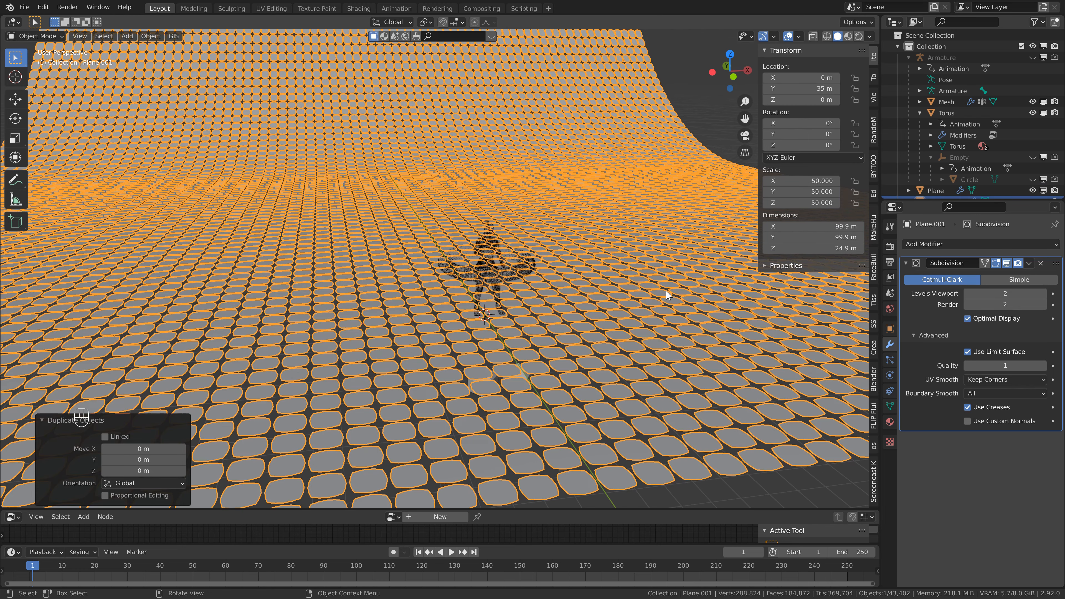
{"action": "left_click", "coordinate": [1041, 263]}
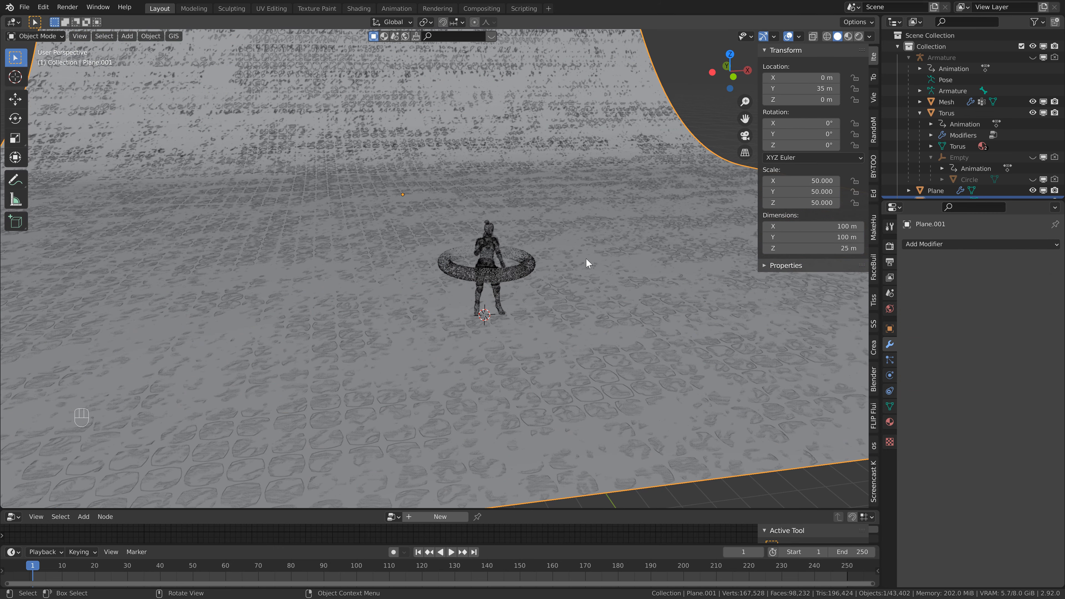
Lower the duplicated backdrop about 0.042 m along Z so it sits just beneath the tiles
{"action": "key", "text": "g"}
{"action": "key", "text": "z"}
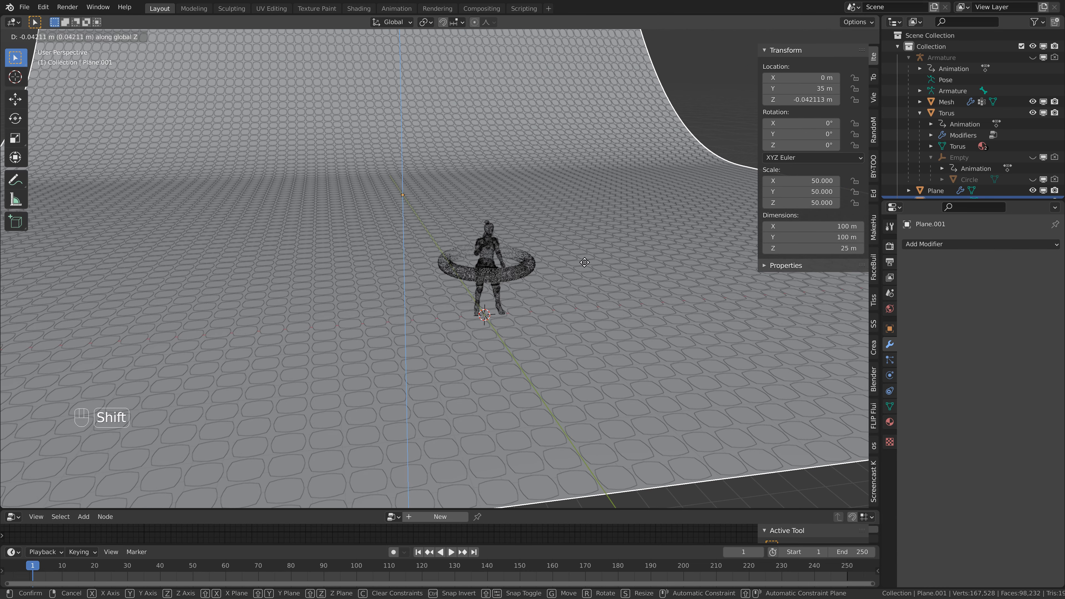
{"action": "left_click", "coordinate": [585, 262]}
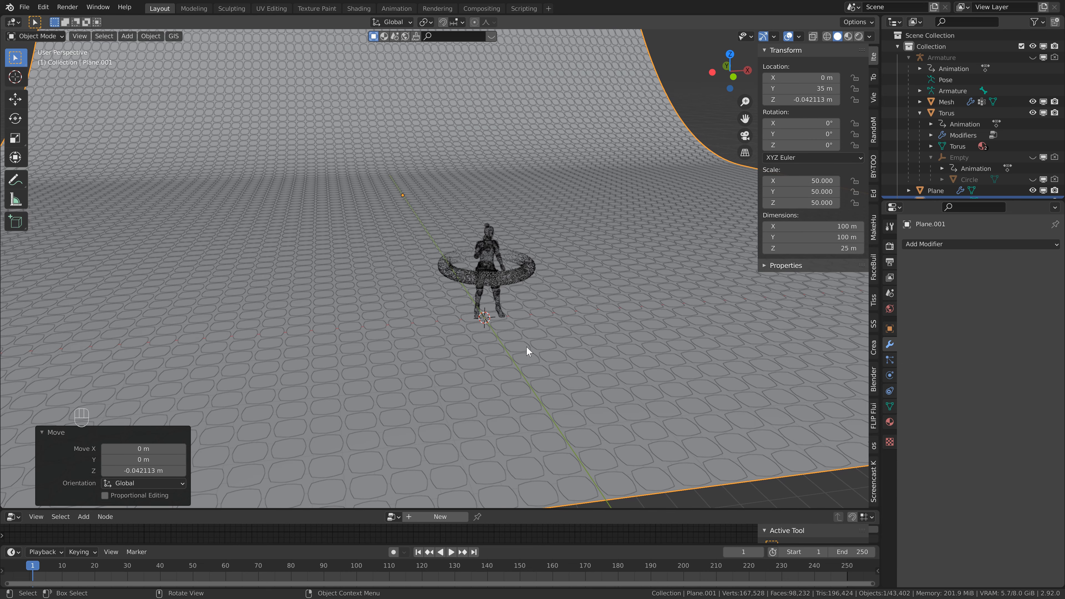
{"action": "middle_click_drag", "start_coordinate": [526, 347], "coordinate": [514, 327], "text": "shift"}
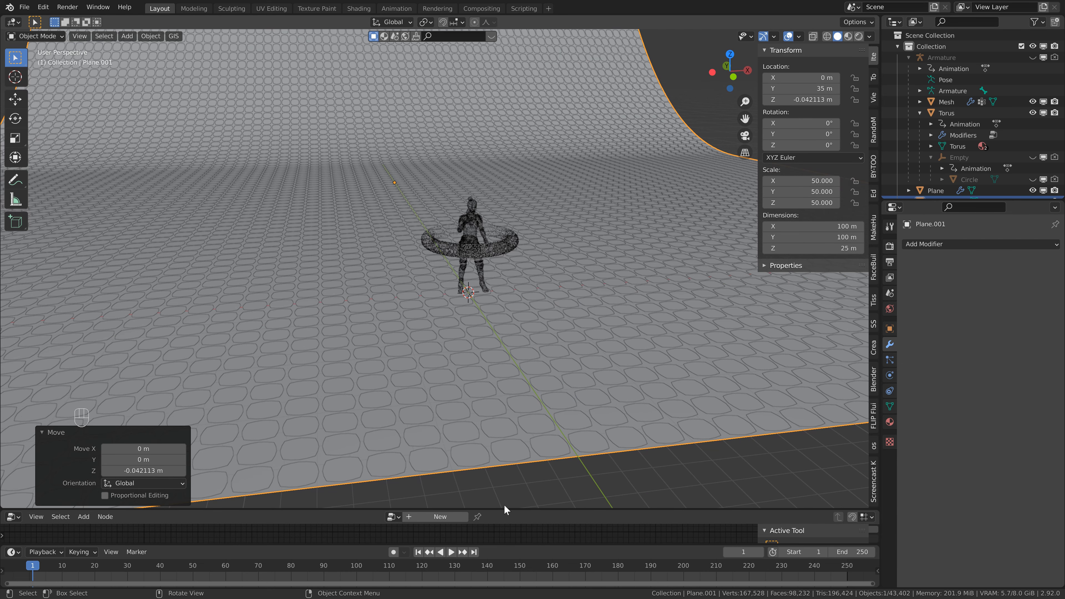
Enlarge the node editor area and switch it to the Shader Editor showing the World nodes
{"action": "left_click_drag", "start_coordinate": [505, 509], "coordinate": [419, 315]}
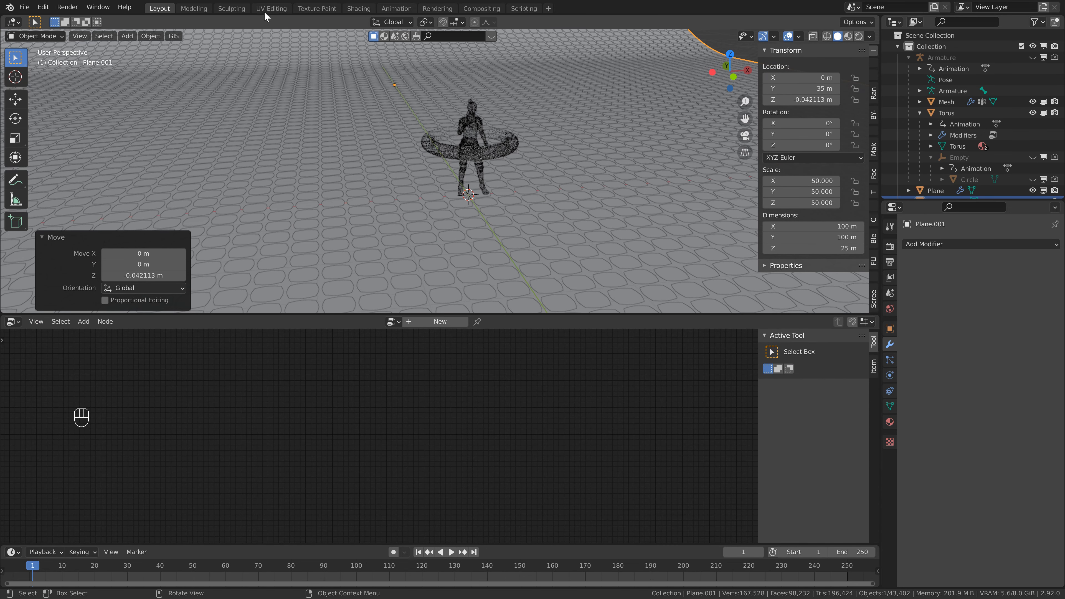
{"action": "left_click", "coordinate": [12, 321]}
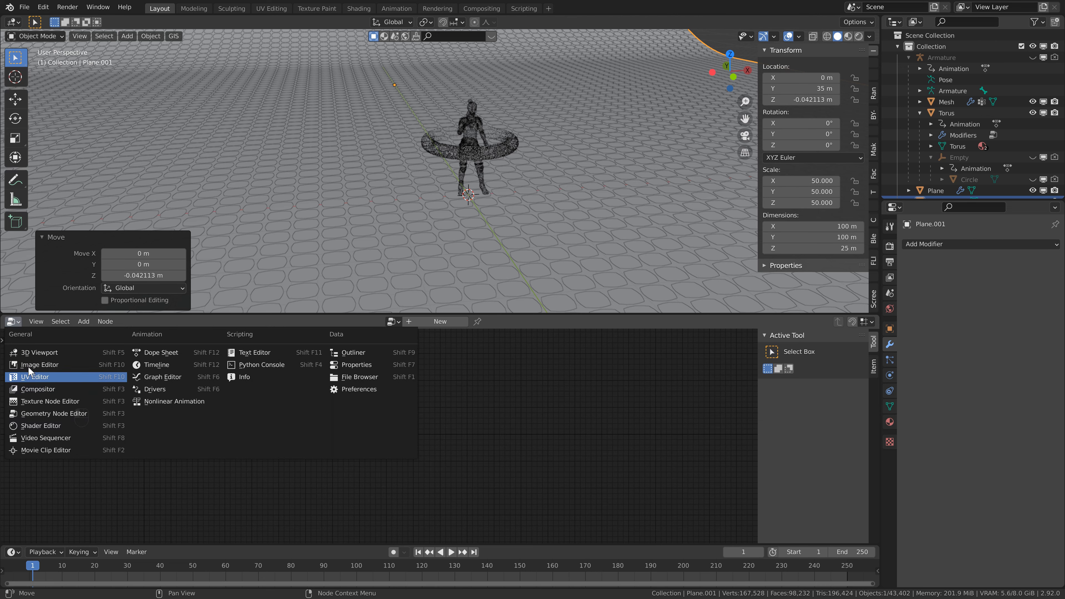
{"action": "left_click", "coordinate": [36, 426]}
{"action": "left_click", "coordinate": [48, 325]}
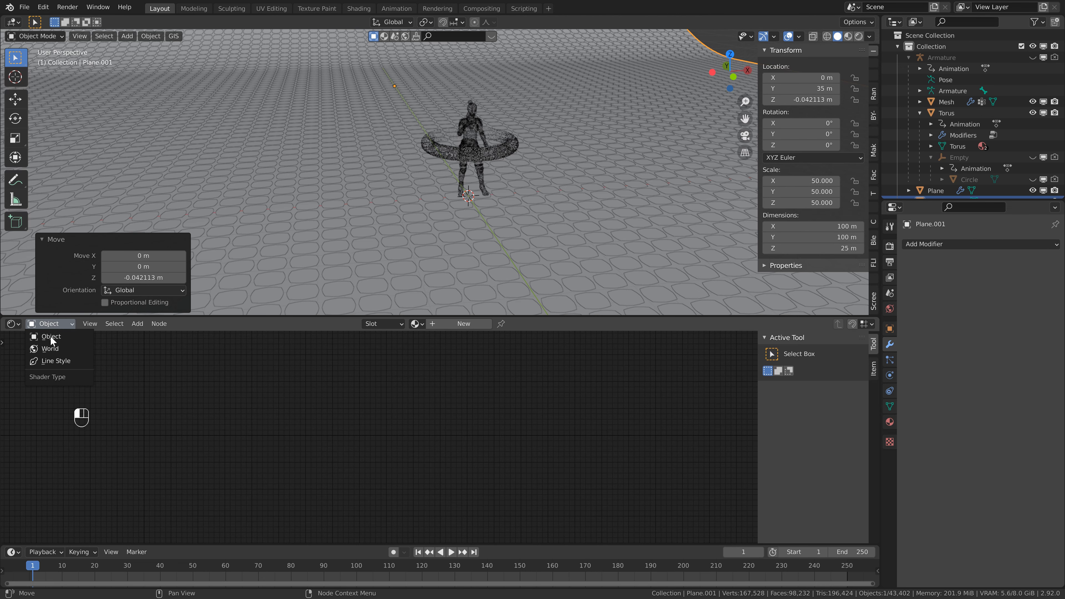
{"action": "left_click", "coordinate": [52, 347]}
{"action": "middle_click_drag", "start_coordinate": [278, 397], "coordinate": [504, 466]}
{"action": "scroll", "coordinate": [486, 470], "scroll_direction": "up", "scroll_amount": 1}
{"action": "scroll", "coordinate": [486, 467], "scroll_direction": "up", "scroll_amount": 2}
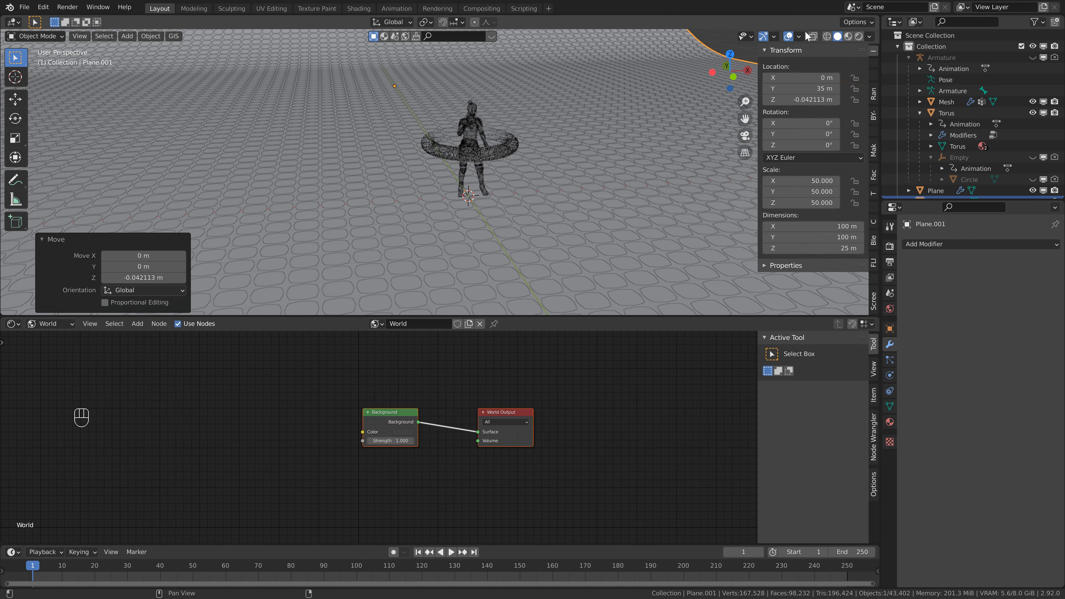
Switch the 3D viewport to rendered shading and reframe the backdrop around the character
{"action": "left_click", "coordinate": [858, 37]}
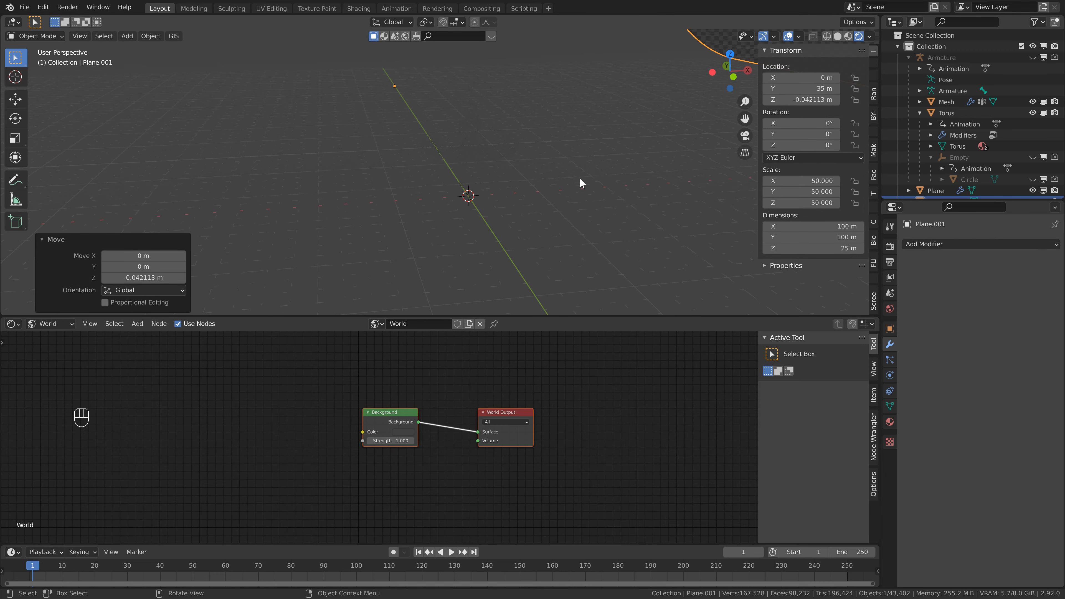
{"action": "scroll", "coordinate": [570, 167], "scroll_direction": "down", "scroll_amount": 5}
{"action": "middle_click_drag", "start_coordinate": [413, 195], "coordinate": [417, 185]}
{"action": "scroll", "coordinate": [431, 205], "scroll_direction": "up", "scroll_amount": 5}
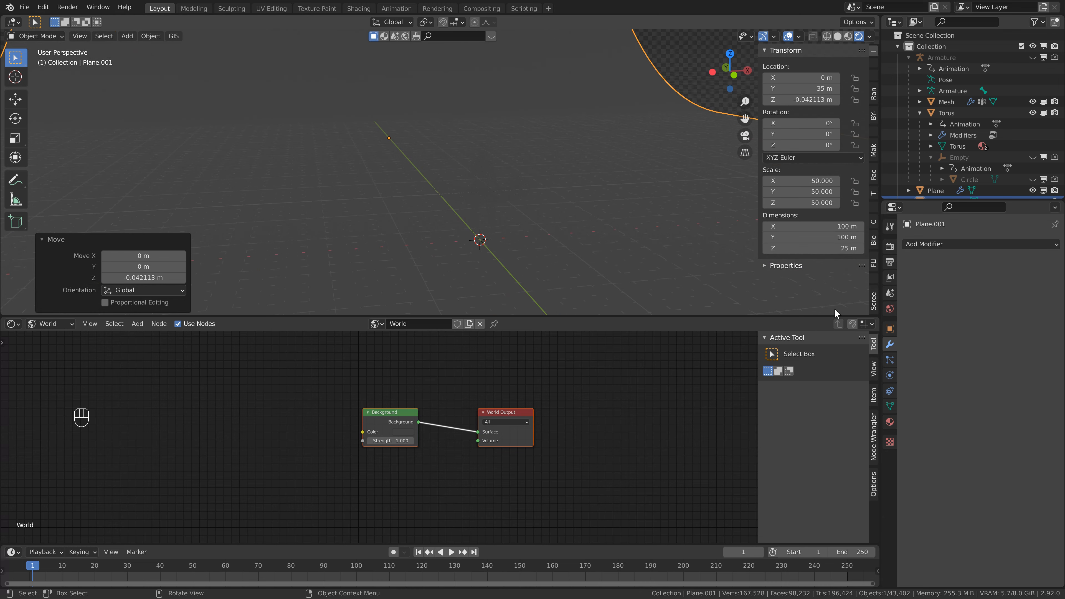
{"action": "left_click", "coordinate": [890, 308]}
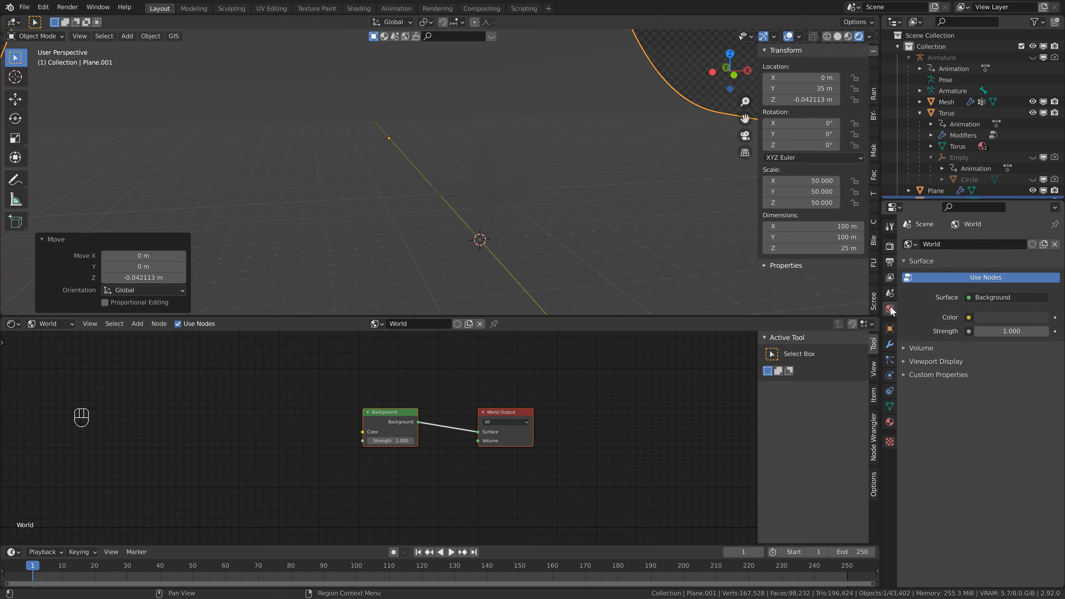
{"action": "left_click", "coordinate": [968, 317]}
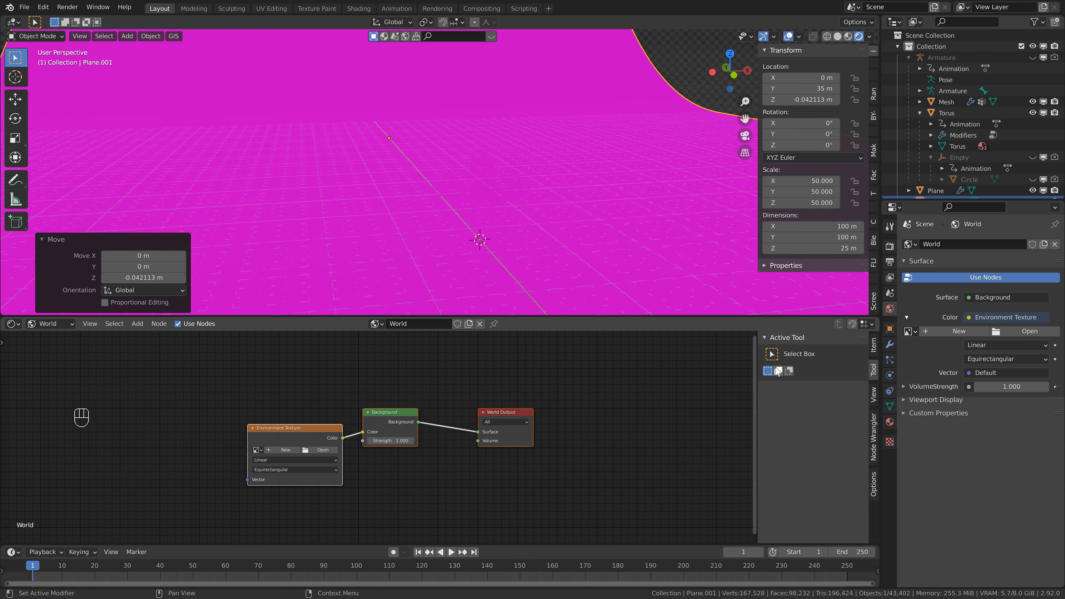
{"action": "left_click", "coordinate": [776, 371]}
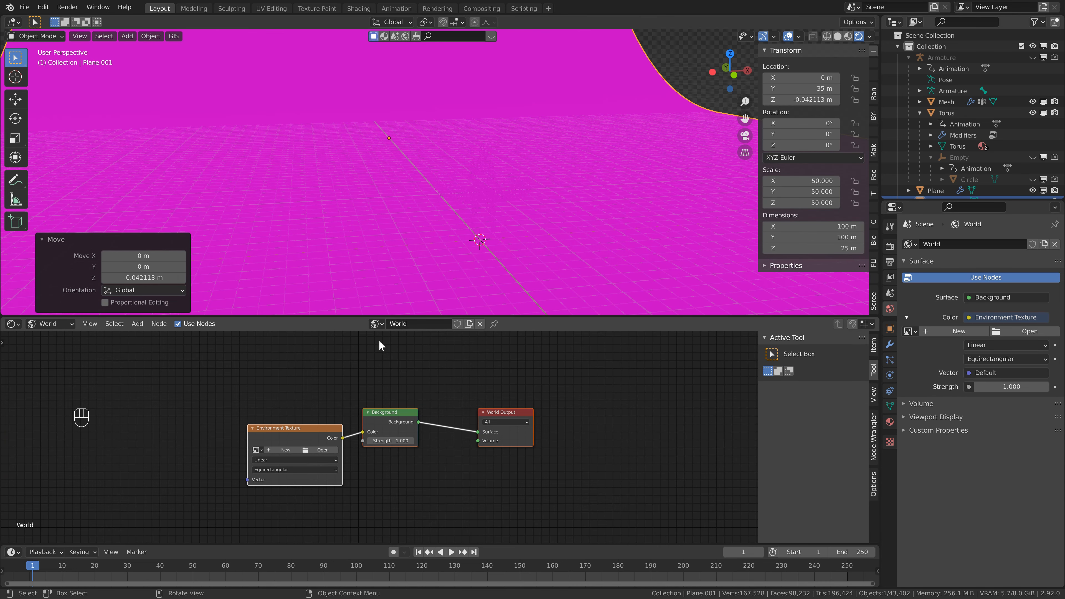
{"action": "left_click", "coordinate": [325, 451]}
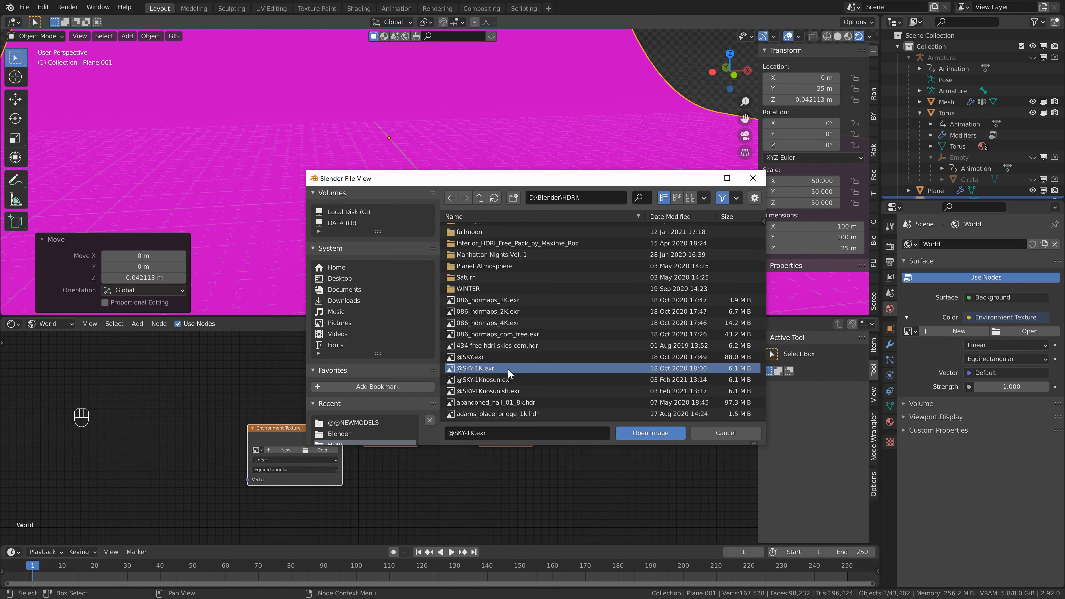
{"action": "left_click", "coordinate": [642, 433]}
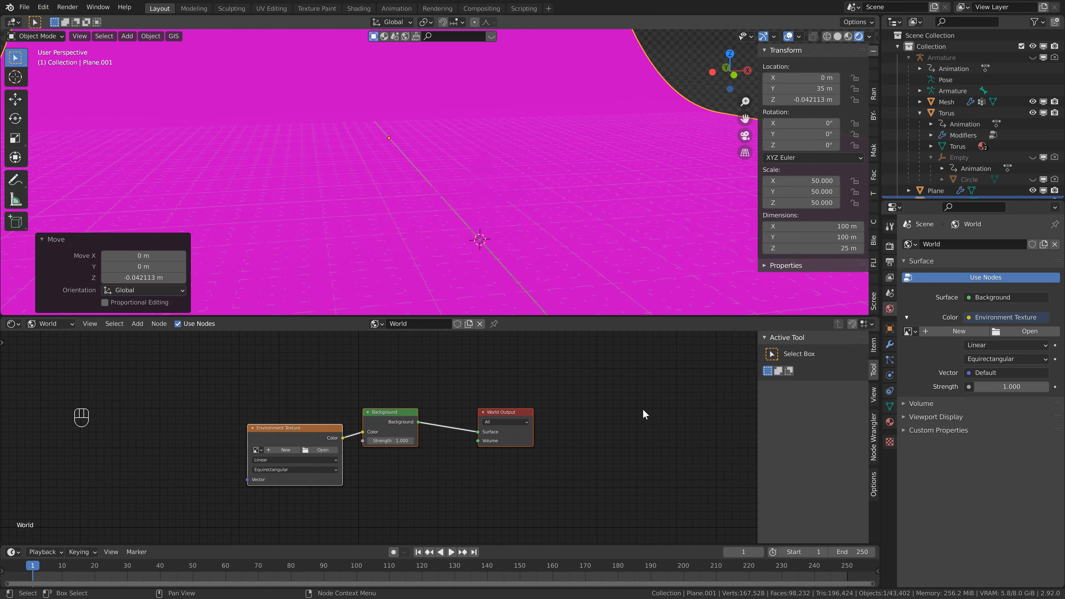
Set the world Background node's strength to 0.75
{"action": "left_click", "coordinate": [397, 440]}
{"action": "type", "text": ".75"}
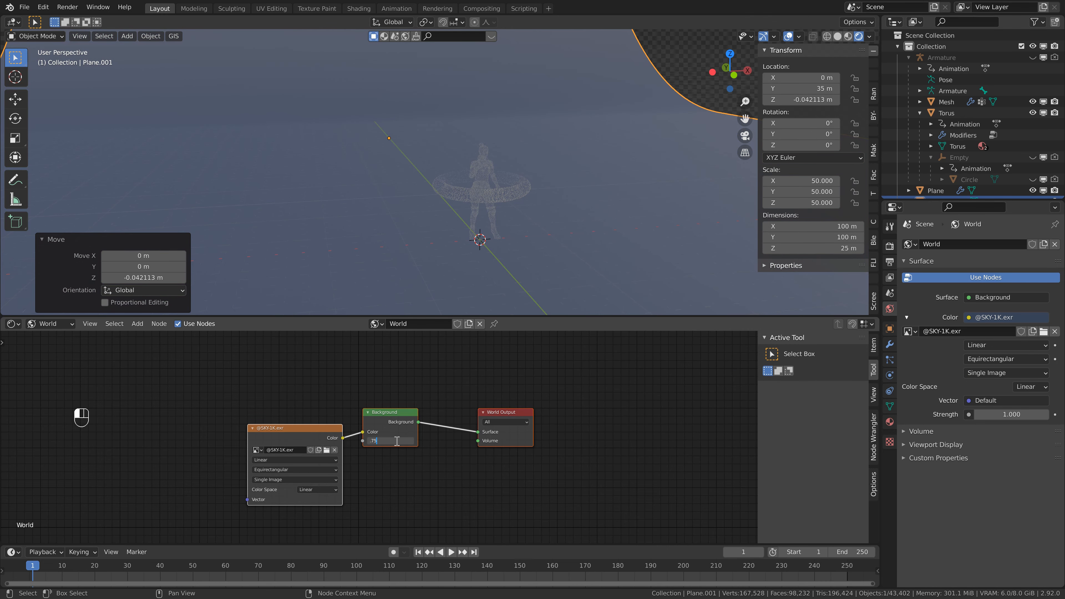
{"action": "key", "text": "Return"}
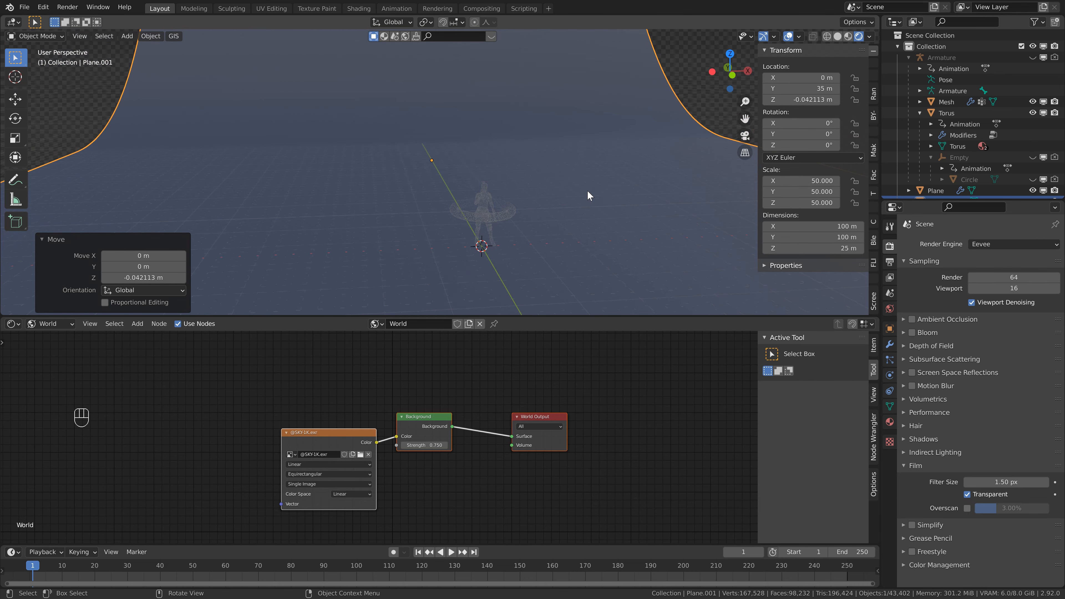
Select the torus ring, frame it in the viewport and switch the Shader Editor to object materials
{"action": "middle_click_drag", "start_coordinate": [599, 141], "coordinate": [565, 149], "text": "shift"}
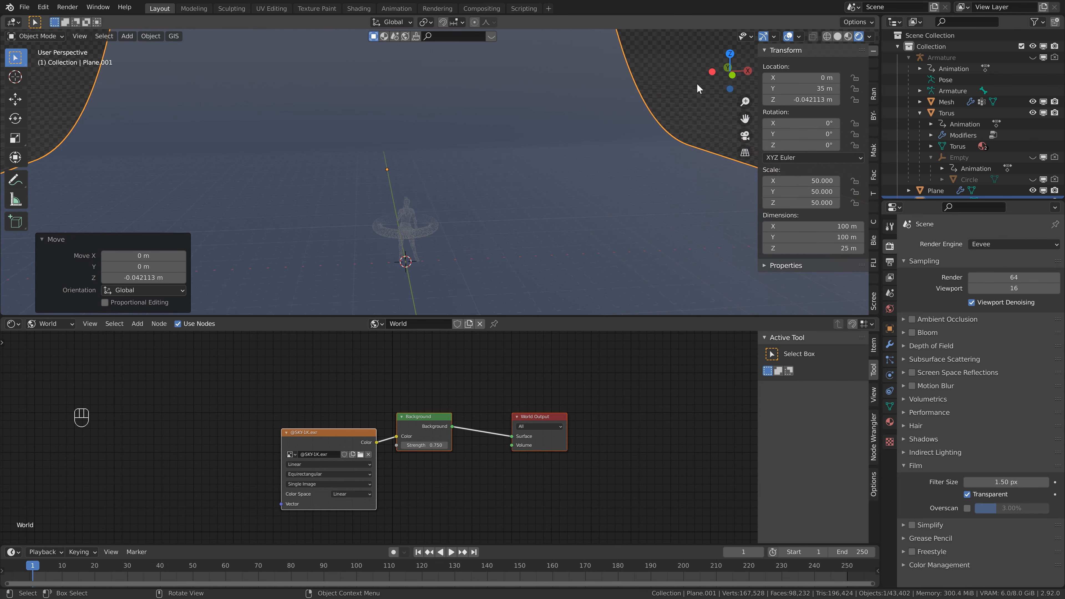
{"action": "middle_click_drag", "start_coordinate": [299, 189], "coordinate": [480, 202], "text": "shift"}
{"action": "left_click", "coordinate": [540, 213]}
{"action": "key", "text": "KP_Decimal"}
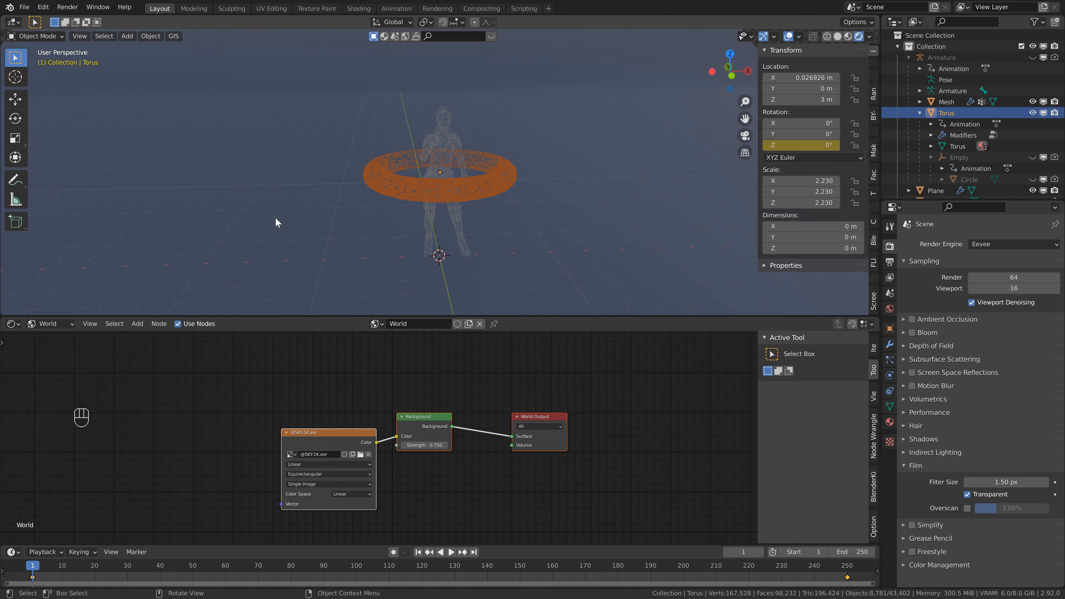
{"action": "left_click", "coordinate": [50, 325]}
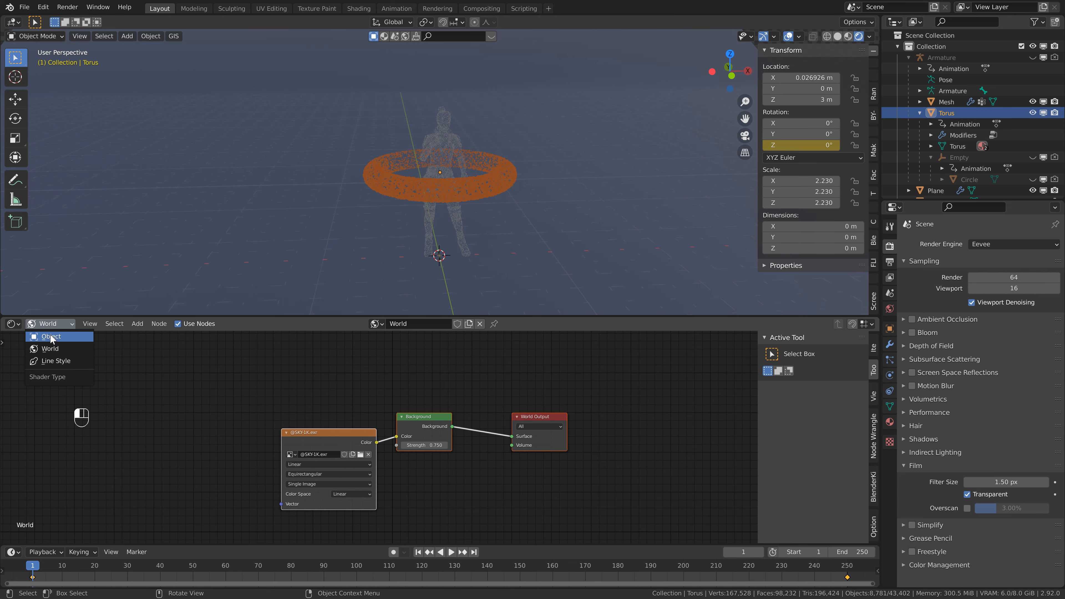
{"action": "left_click", "coordinate": [51, 337]}
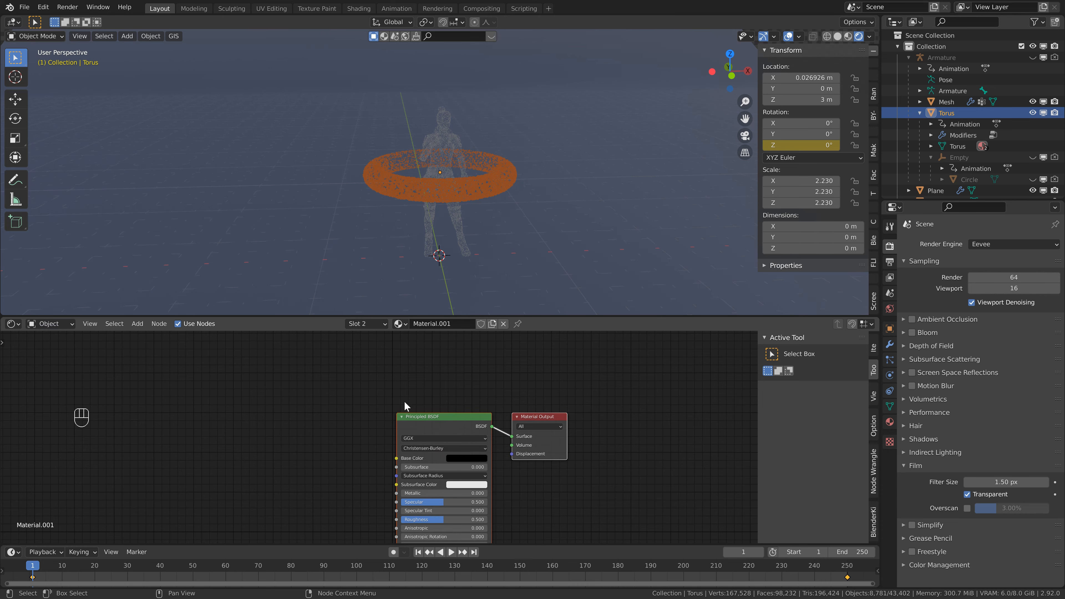
Create a new material for the unsubdivided backdrop copy and give it a light blue base color
{"action": "left_click", "coordinate": [544, 290]}
{"action": "left_click", "coordinate": [555, 272], "text": "shift"}
{"action": "scroll", "coordinate": [561, 221], "scroll_direction": "down", "scroll_amount": 3}
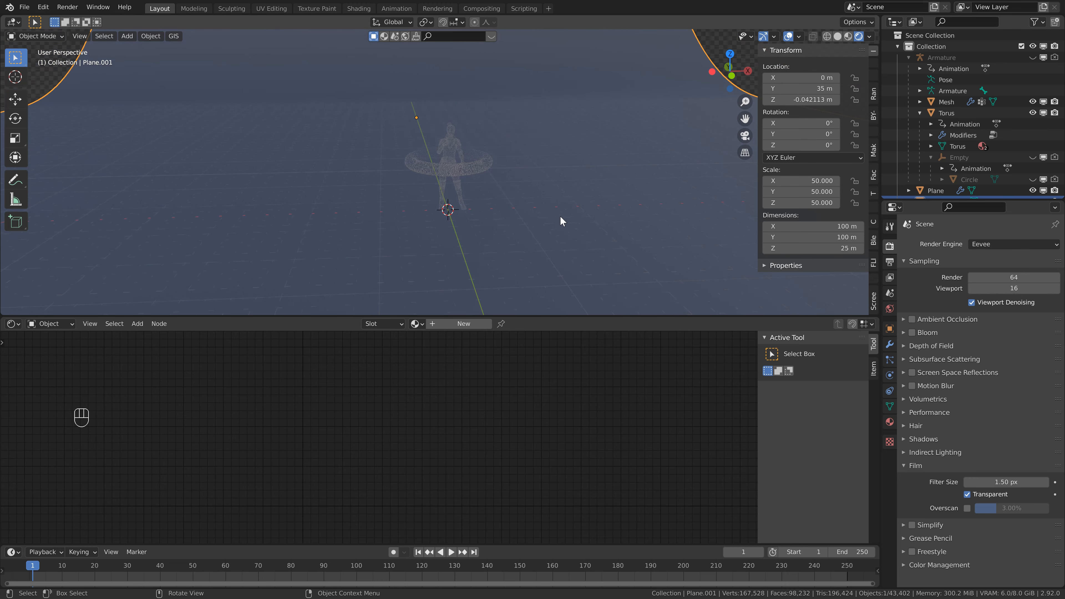
{"action": "scroll", "coordinate": [953, 181], "scroll_direction": "down", "scroll_amount": 3}
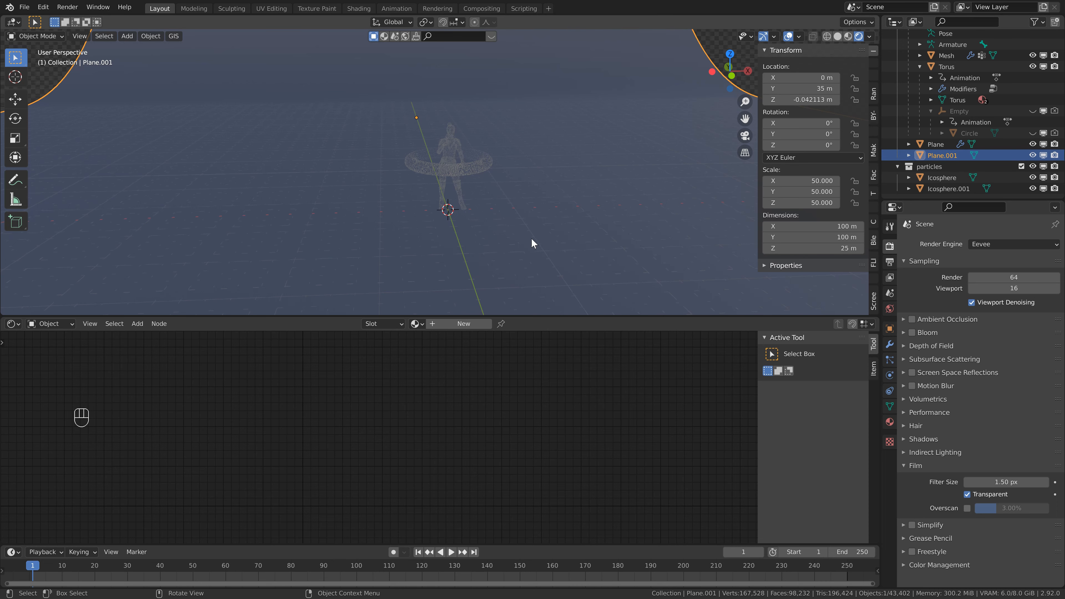
{"action": "left_click", "coordinate": [465, 323]}
{"action": "middle_click_drag", "start_coordinate": [468, 348], "coordinate": [499, 296]}
{"action": "left_click", "coordinate": [413, 380]}
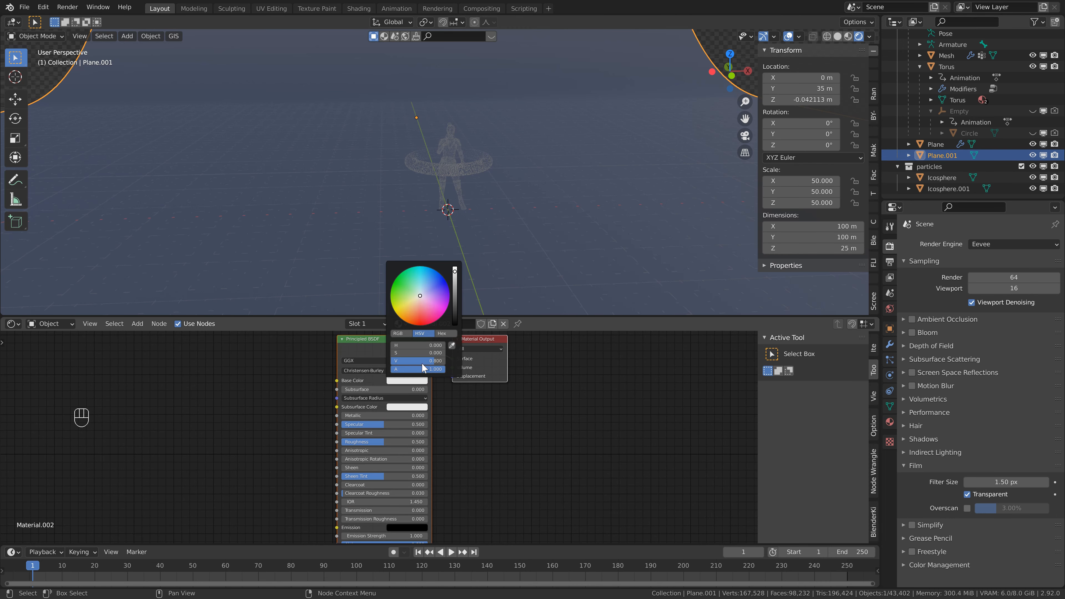
{"action": "left_click_drag", "start_coordinate": [424, 291], "coordinate": [424, 290]}
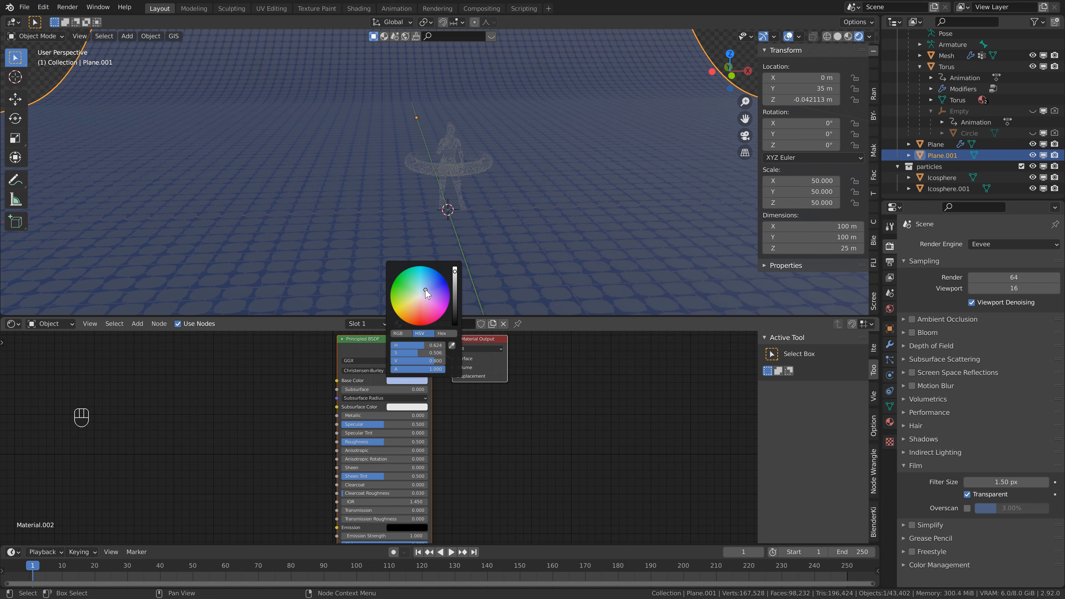
Set the backdrop copy's material to metallic 1.0 and roughness 0.4
{"action": "left_click_drag", "start_coordinate": [404, 415], "coordinate": [536, 414]}
{"action": "left_click", "coordinate": [388, 441]}
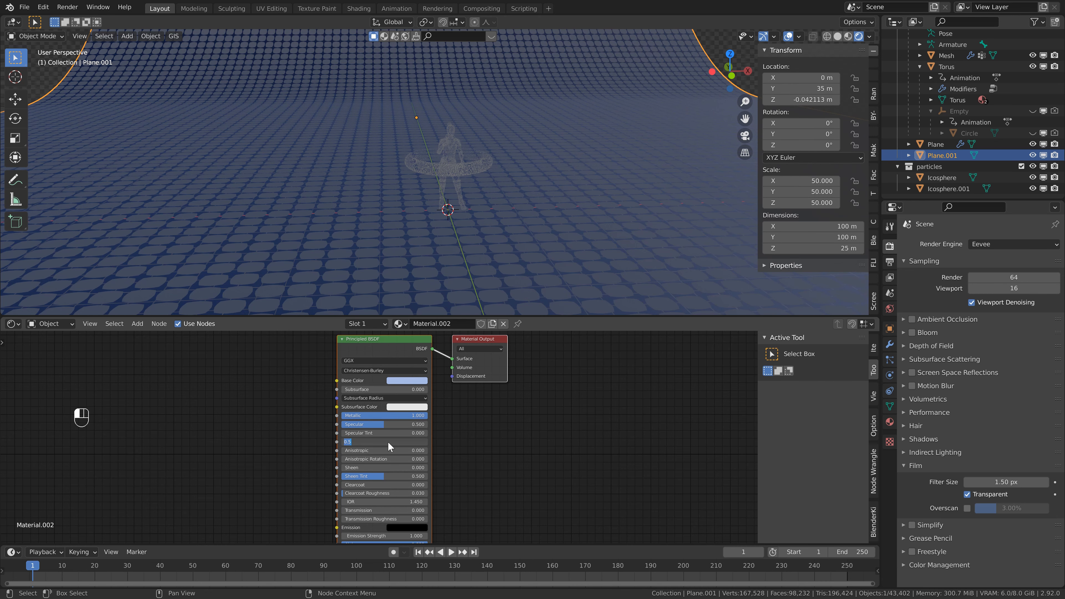
{"action": "type", "text": "0.4"}
{"action": "key", "text": "Return"}
Rename the backdrop copy's material to ground
{"action": "left_click", "coordinate": [435, 325]}
{"action": "type", "text": "ground"}
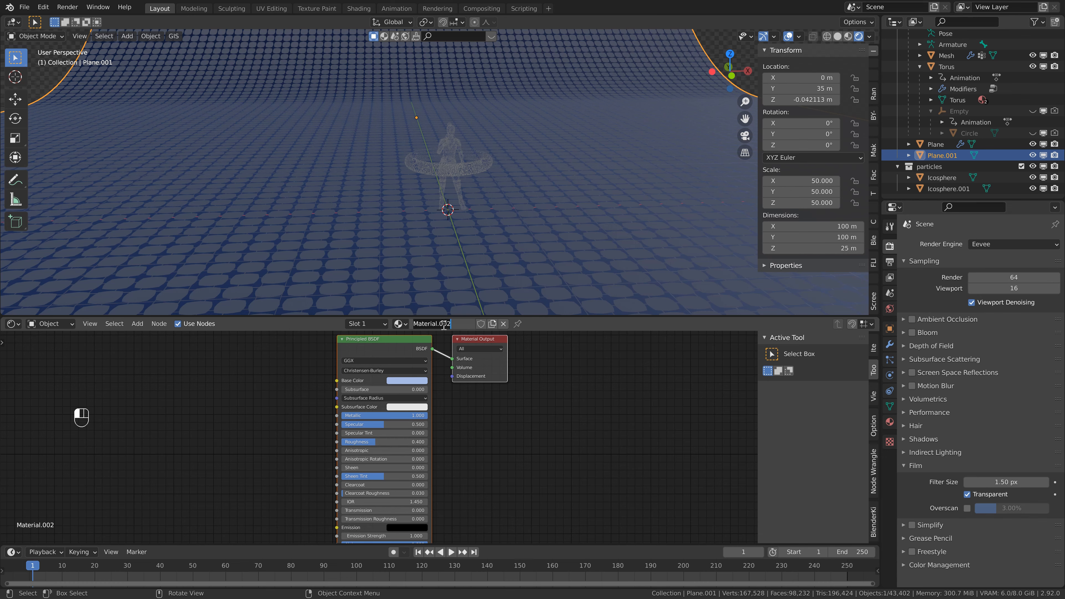
{"action": "key", "text": "Return"}
Give the tiled backdrop its own single-user copy of the ground material and set its roughness to 0.3
{"action": "left_click", "coordinate": [486, 236]}
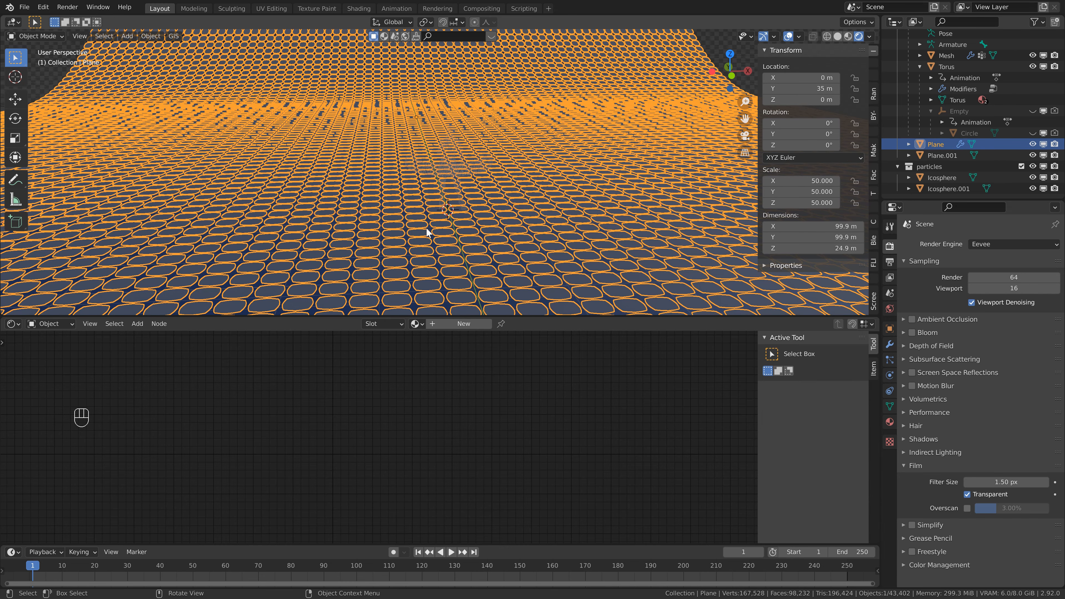
{"action": "left_click", "coordinate": [420, 324]}
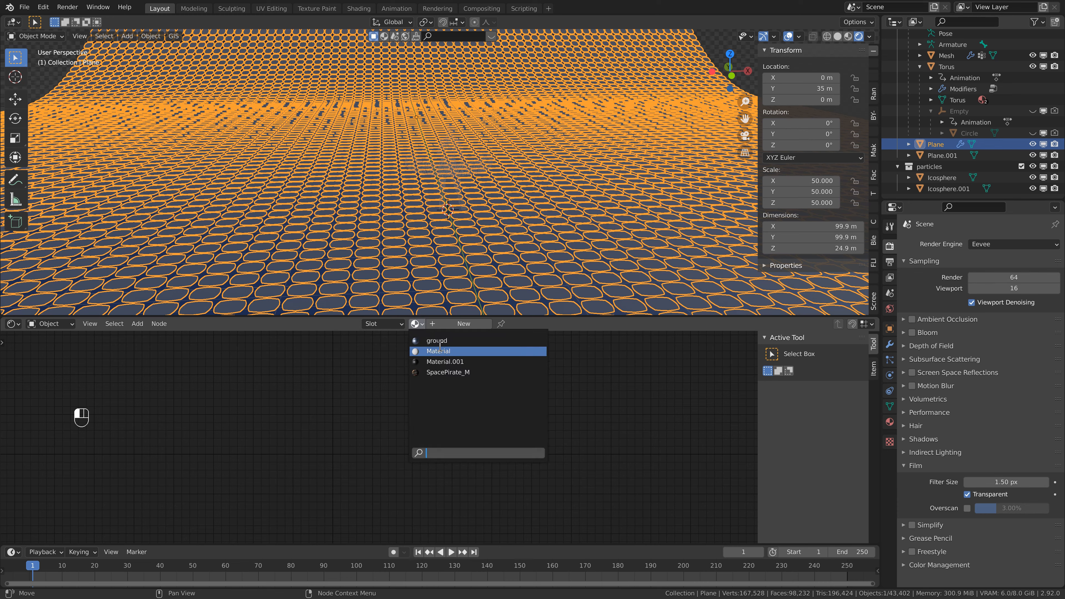
{"action": "left_click", "coordinate": [461, 342]}
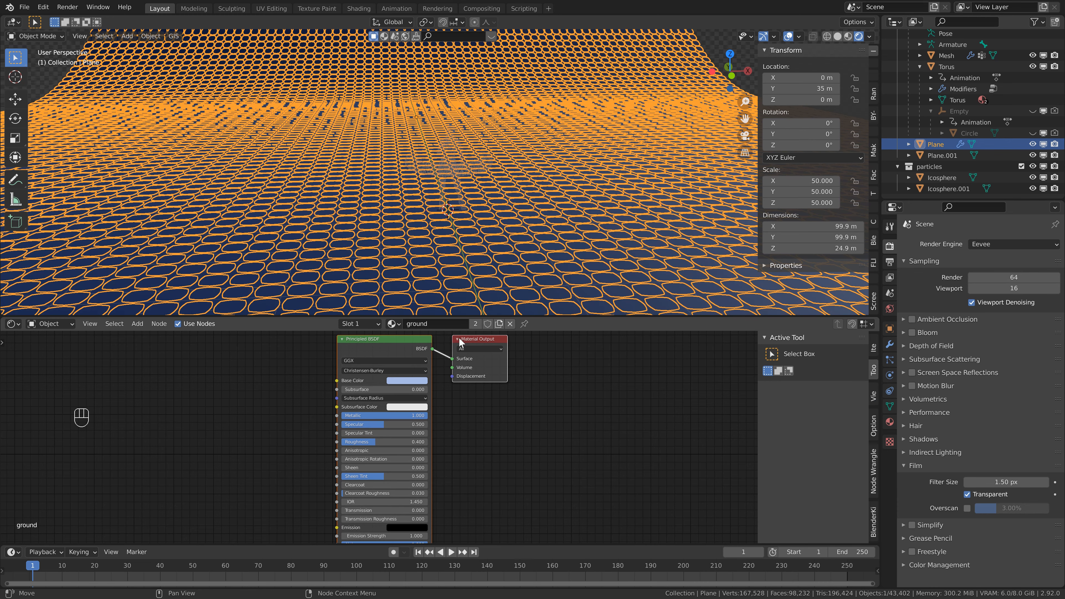
{"action": "left_click", "coordinate": [498, 324]}
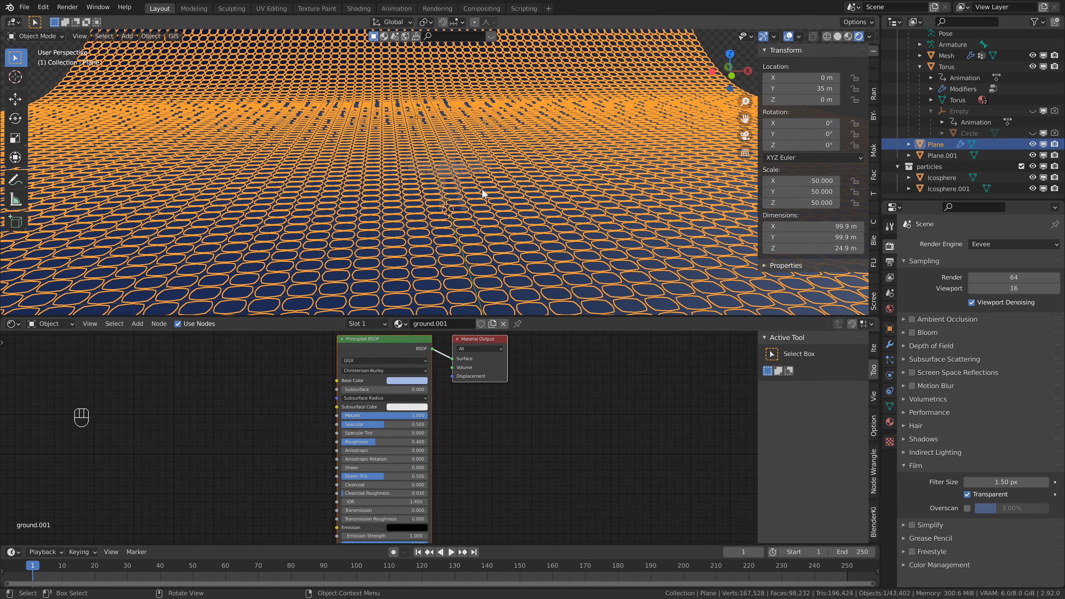
{"action": "middle_click_drag", "start_coordinate": [467, 423], "coordinate": [483, 416]}
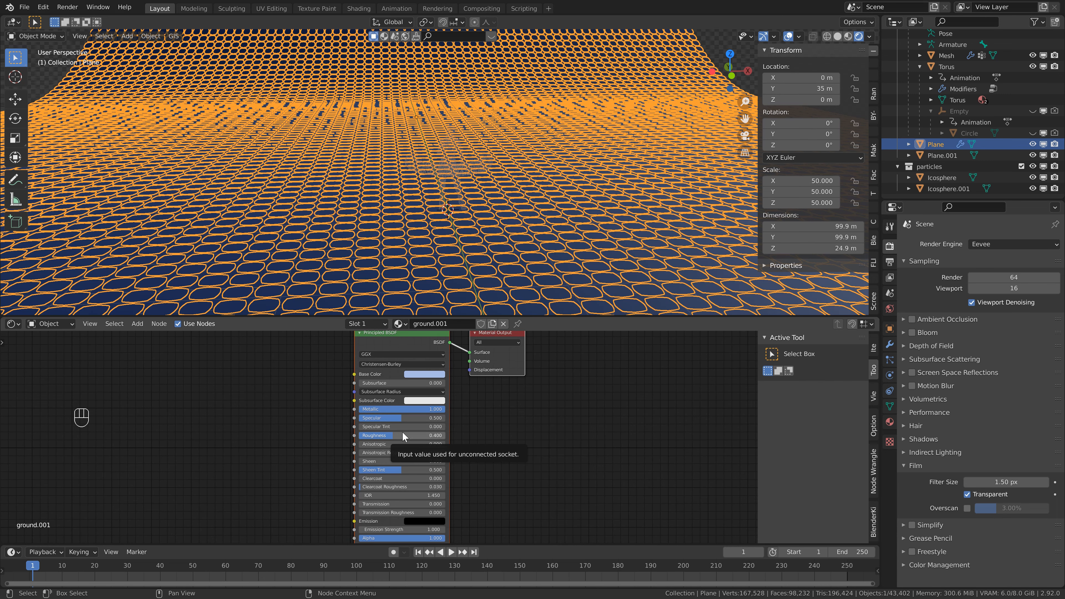
{"action": "left_click_drag", "start_coordinate": [403, 433], "coordinate": [381, 426]}
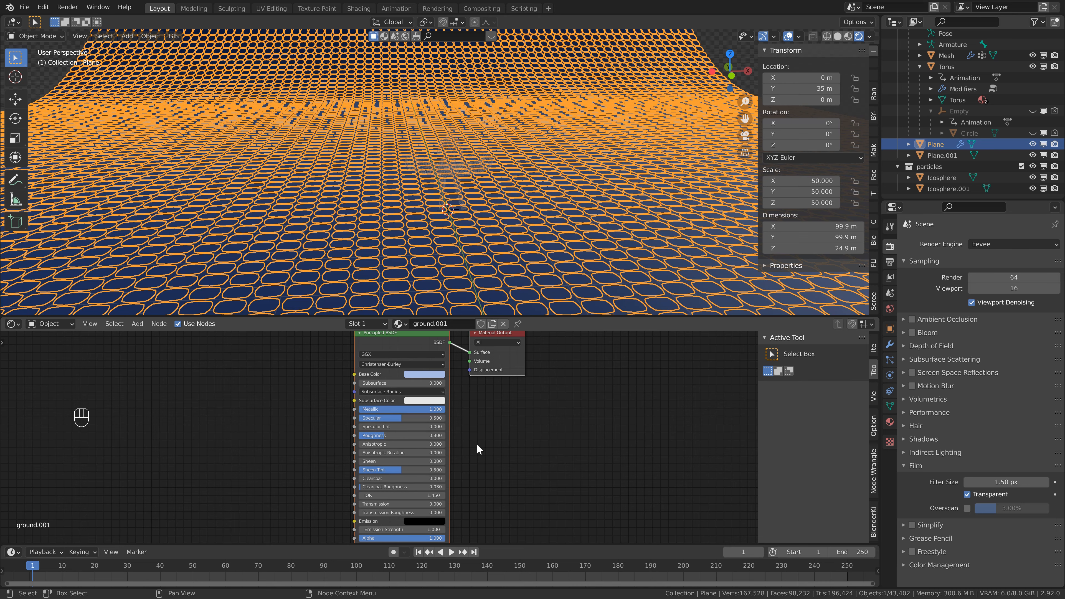
Deselect everything and hide the viewport overlays to examine the shaded backdrop around the character
{"action": "key", "text": "alt+a"}
{"action": "middle_click_drag", "start_coordinate": [453, 234], "coordinate": [451, 210]}
{"action": "left_click", "coordinate": [789, 36]}
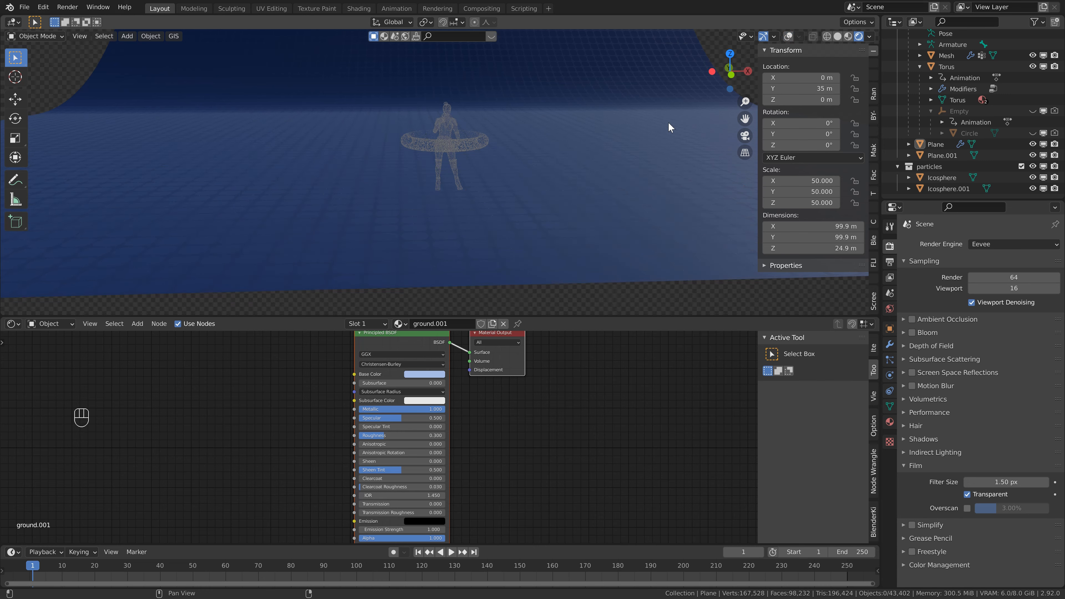
{"action": "scroll", "coordinate": [516, 214], "scroll_direction": "up", "scroll_amount": 3}
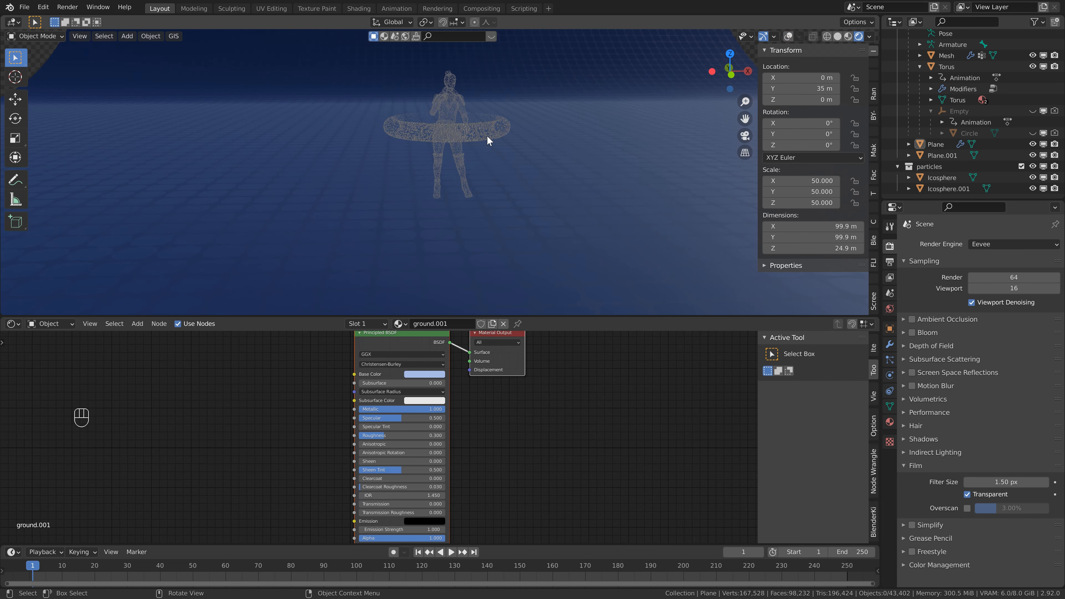
{"action": "middle_click_drag", "start_coordinate": [492, 121], "coordinate": [458, 149], "text": "shift"}
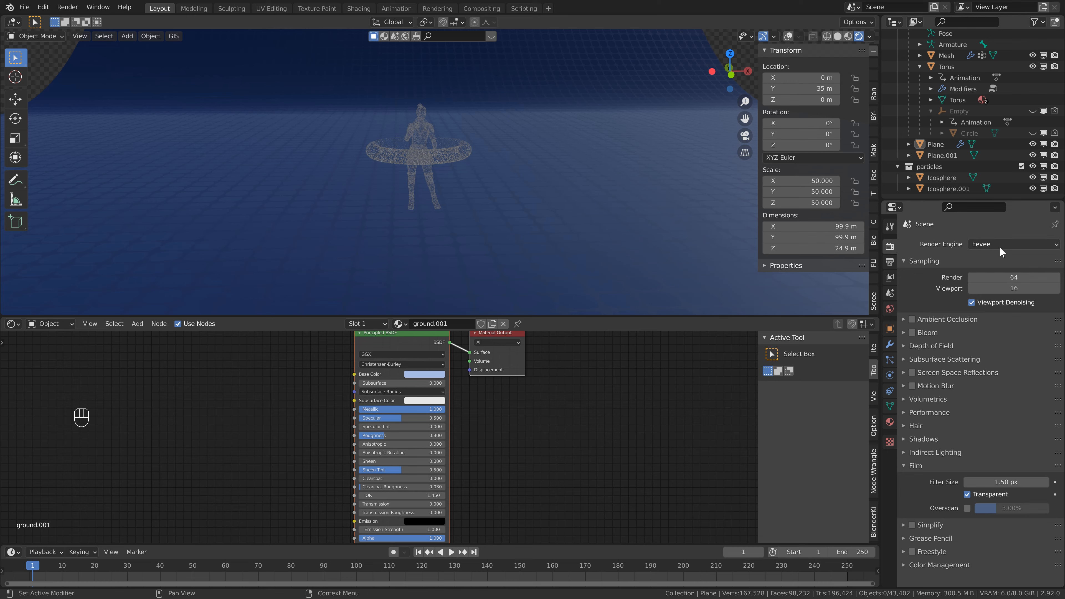
Enable Ambient Occlusion, Bloom and Screen Space Reflections for the Eevee render
{"action": "left_click", "coordinate": [913, 319]}
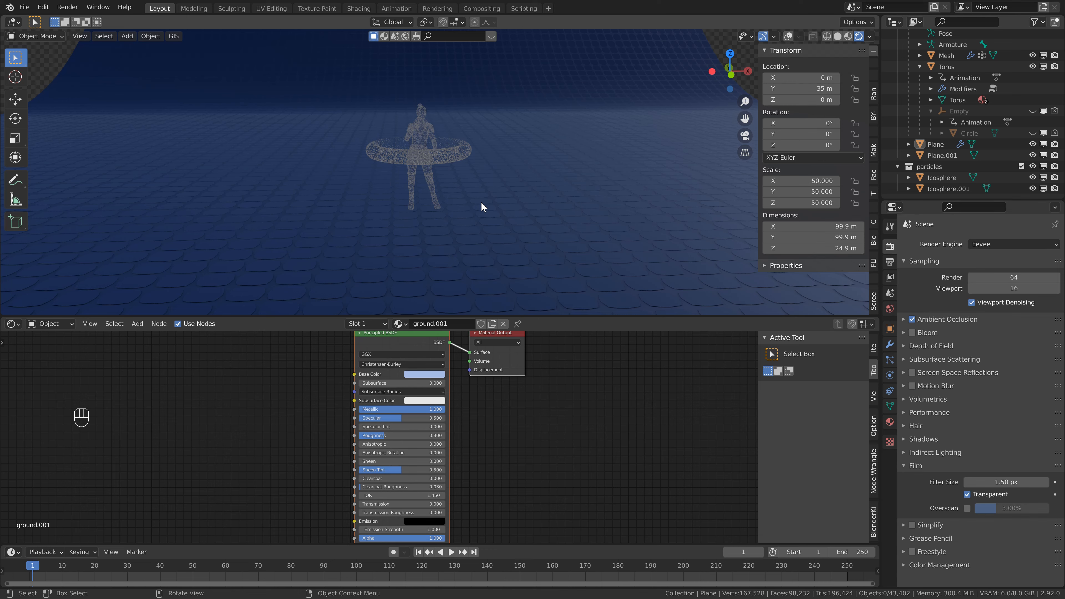
{"action": "left_click", "coordinate": [911, 333]}
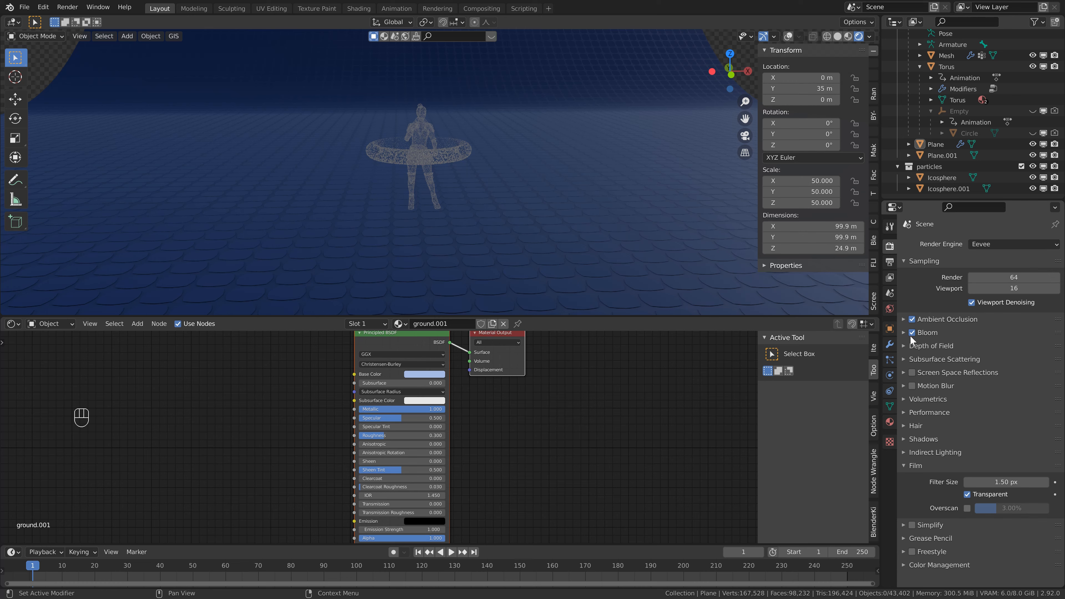
{"action": "left_click", "coordinate": [912, 372]}
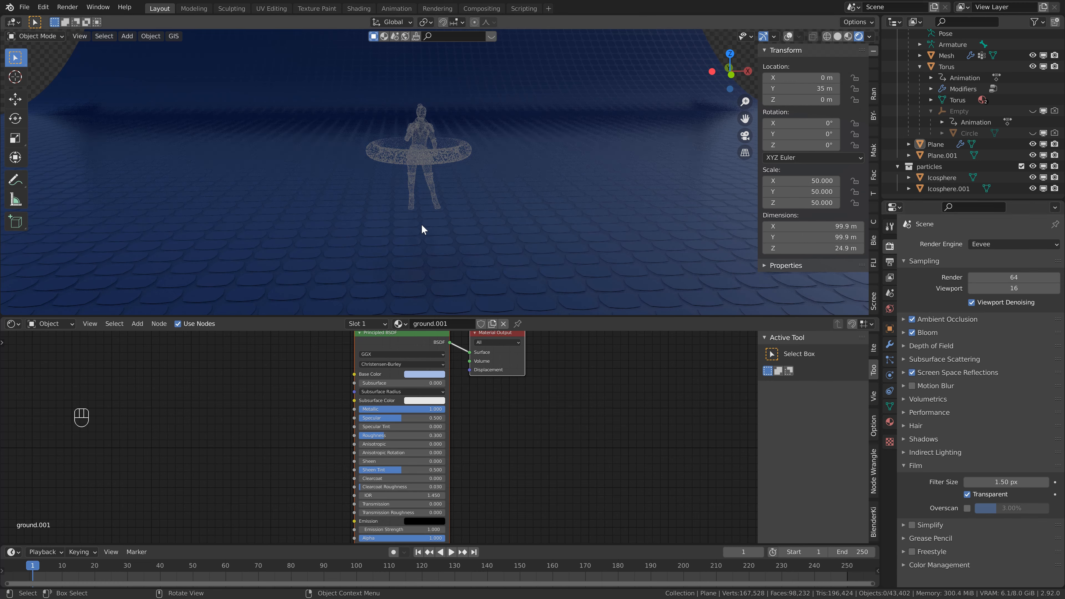
Lower the unsubdivided backdrop copy, Plane.001, by about 0.047 m along the Z axis
{"action": "left_click", "coordinate": [942, 155]}
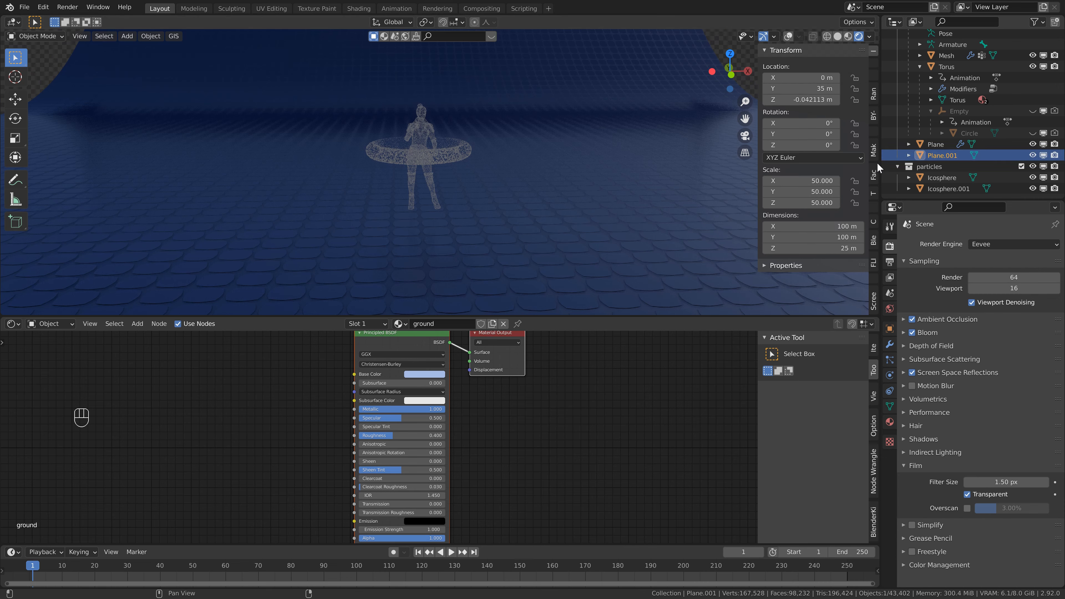
{"action": "key", "text": "g"}
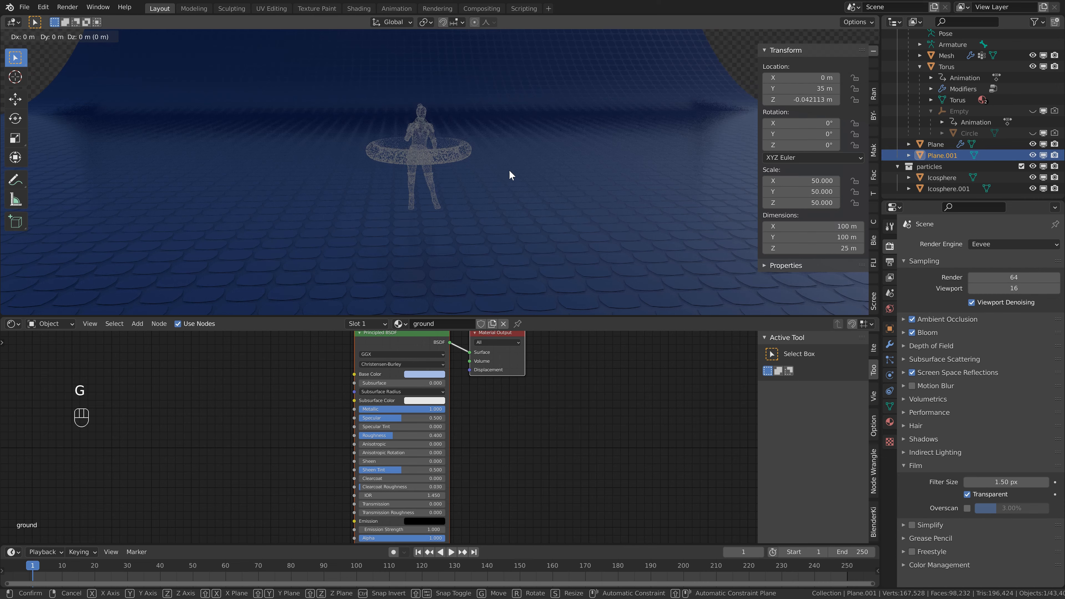
{"action": "key", "text": "z"}
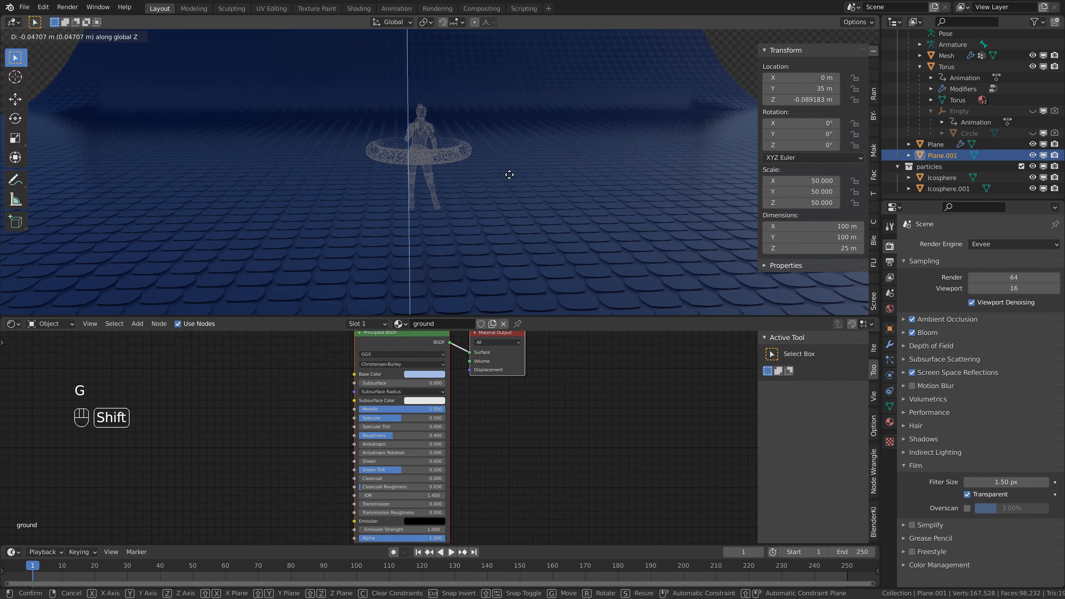
{"action": "left_click", "coordinate": [416, 246]}
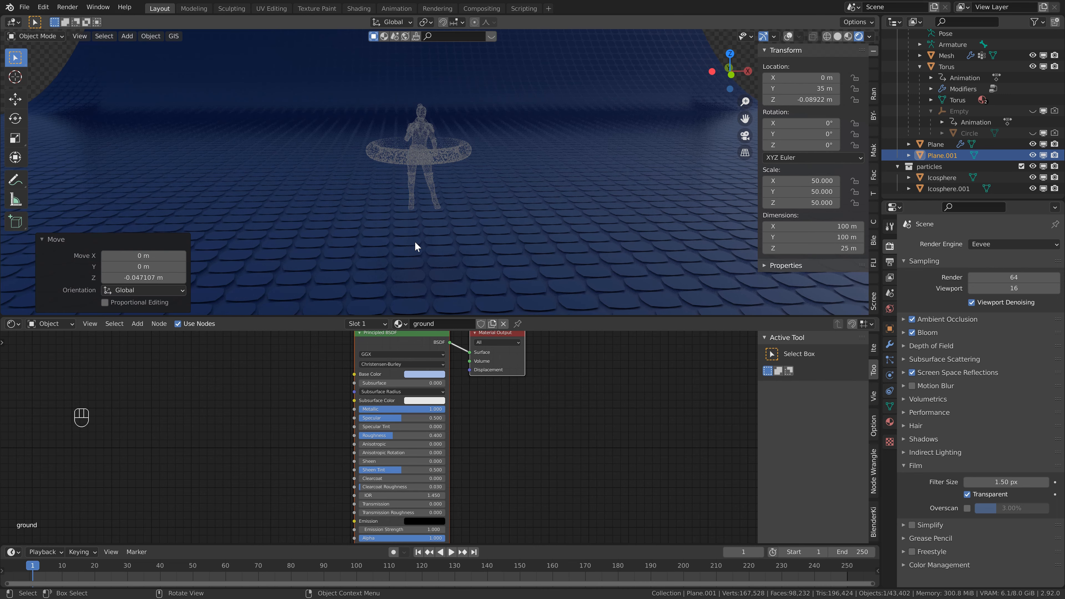
{"action": "scroll", "coordinate": [475, 209], "scroll_direction": "up", "scroll_amount": 2}
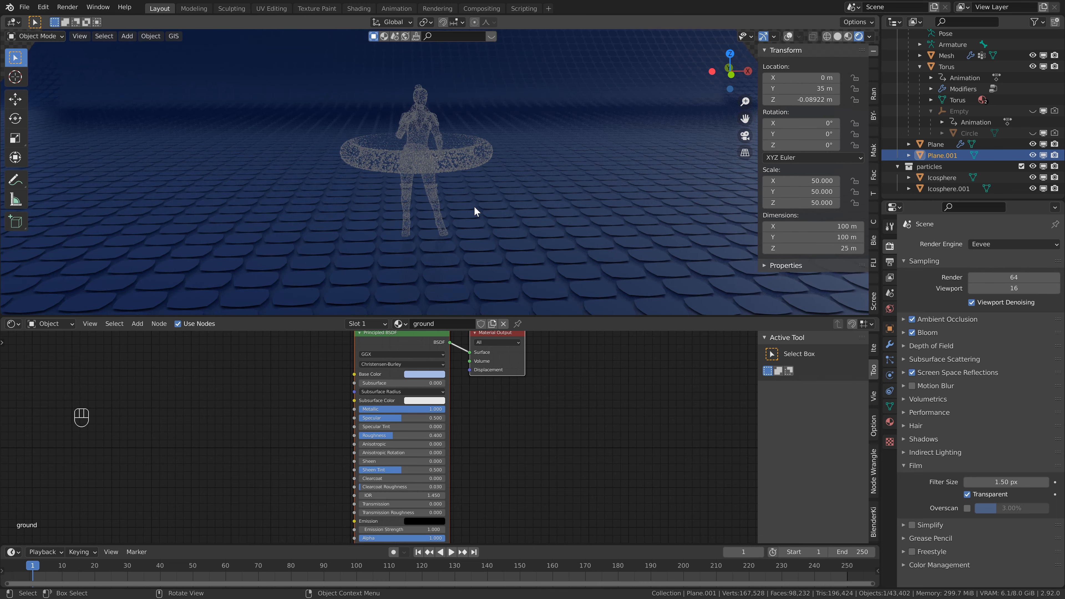
Give the first particle icosphere a new material with a very bright blue base color, metallic 1.0 and roughness about 0.06
{"action": "left_click", "coordinate": [938, 177]}
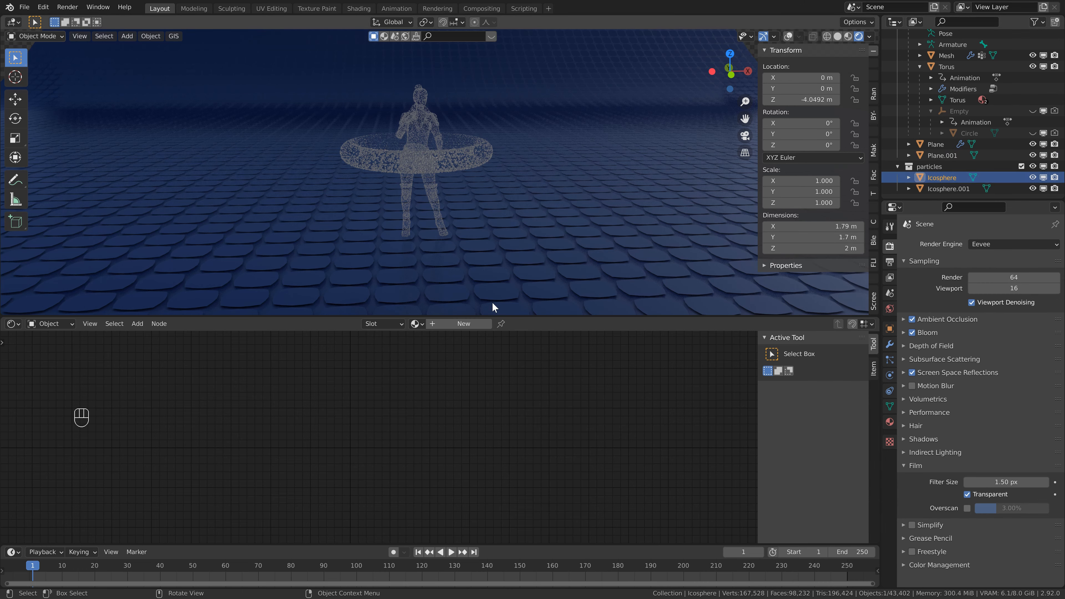
{"action": "left_click", "coordinate": [470, 324]}
{"action": "left_click", "coordinate": [411, 384]}
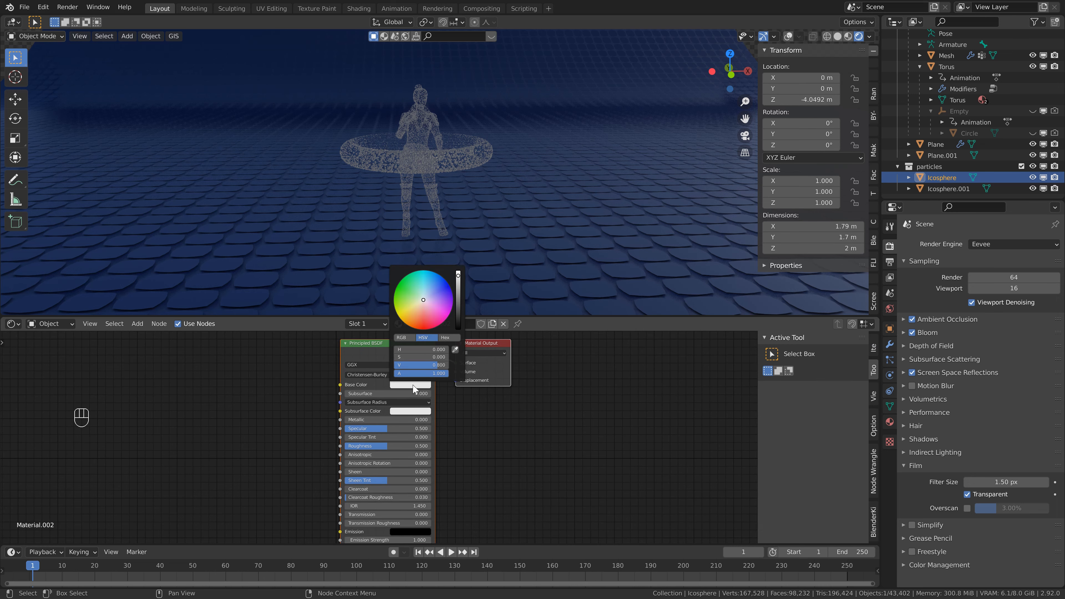
{"action": "left_click", "coordinate": [430, 293]}
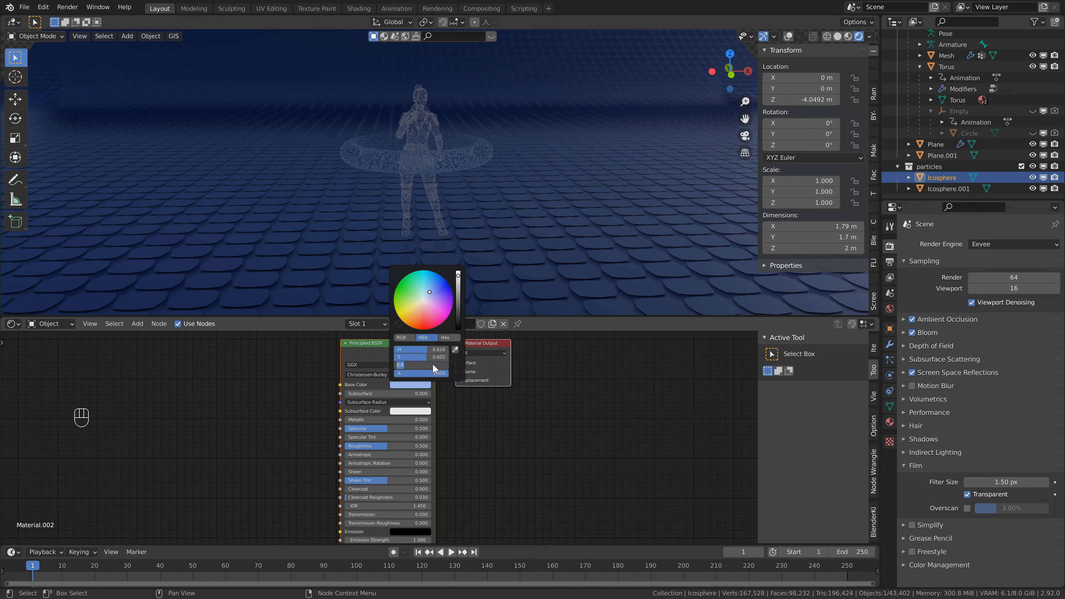
{"action": "type", "text": "1"}
{"action": "key", "text": "Return"}
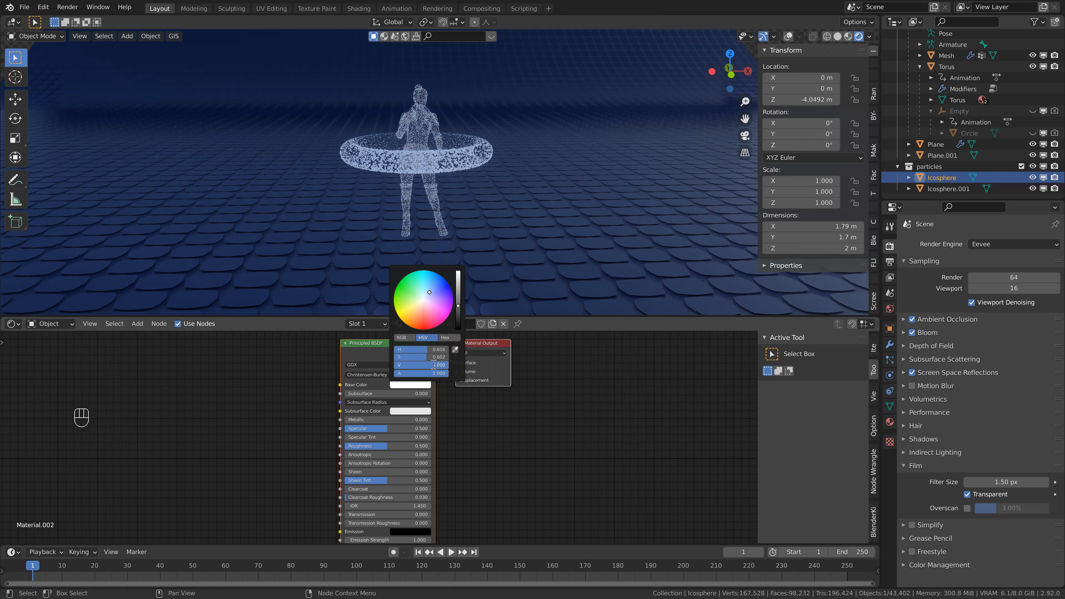
{"action": "left_click_drag", "start_coordinate": [352, 418], "coordinate": [499, 408]}
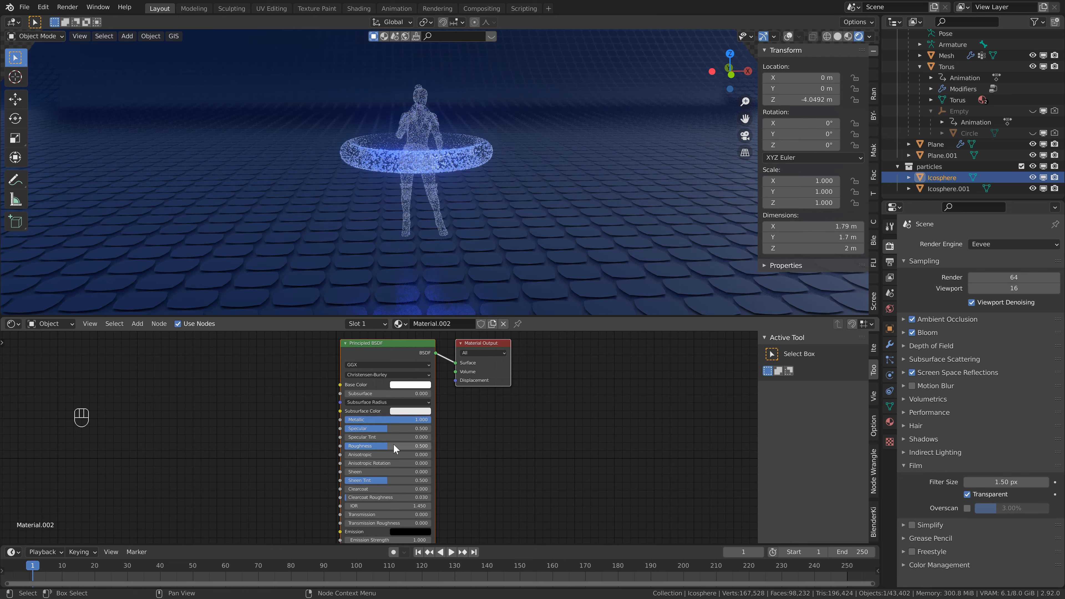
{"action": "left_click_drag", "start_coordinate": [385, 446], "coordinate": [346, 447]}
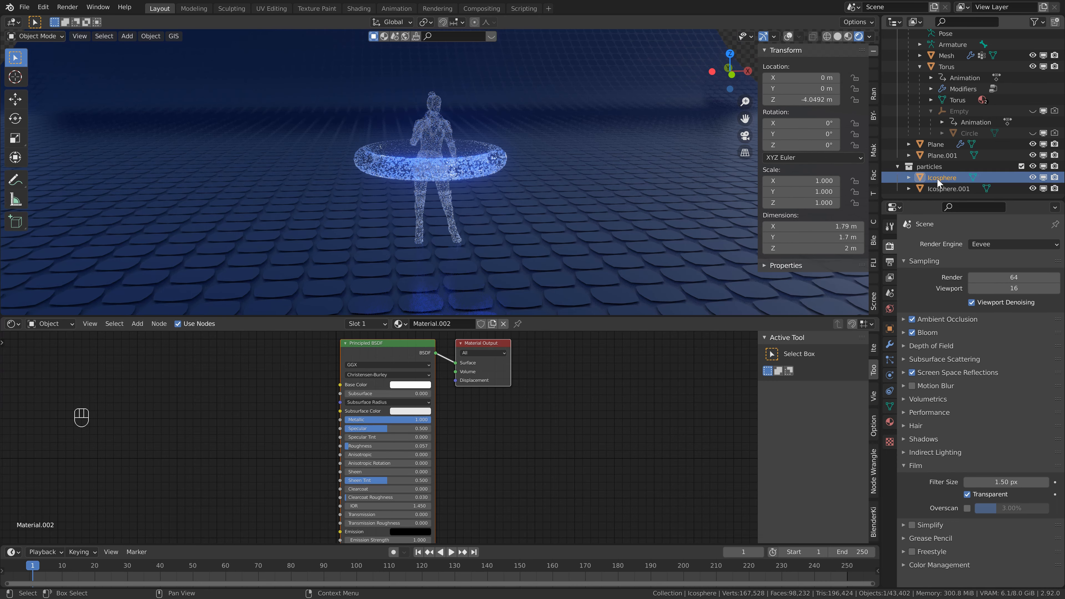
Give the second particle icosphere, Icosphere.001, a new material with a dark grey base color, metallic 1.0 and roughness 0
{"action": "left_click", "coordinate": [939, 189]}
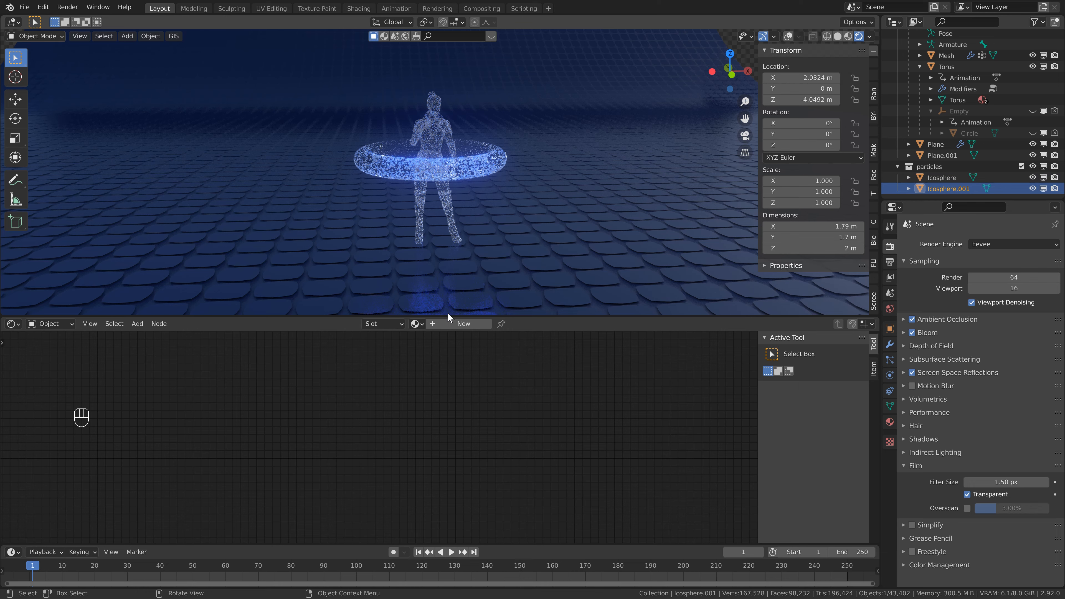
{"action": "left_click", "coordinate": [463, 325]}
{"action": "left_click", "coordinate": [410, 384]}
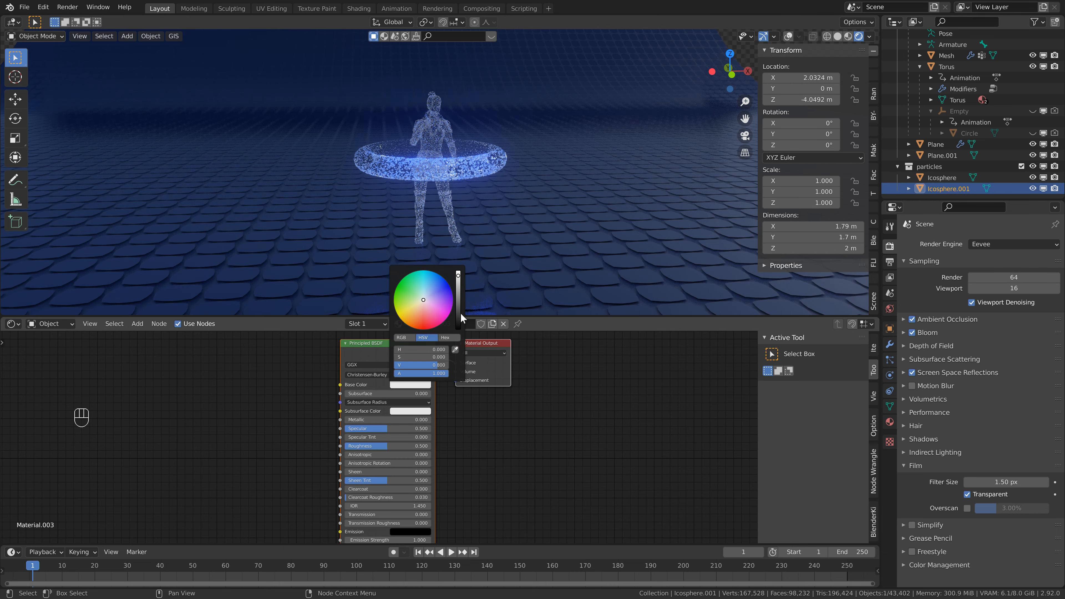
{"action": "left_click_drag", "start_coordinate": [460, 313], "coordinate": [459, 309]}
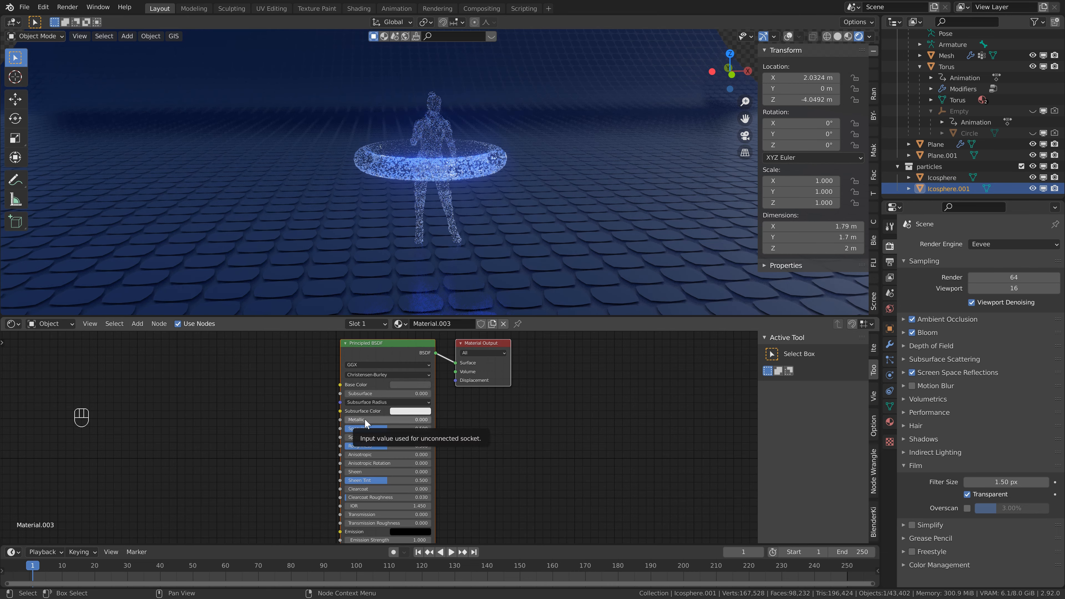
{"action": "left_click_drag", "start_coordinate": [365, 422], "coordinate": [438, 414]}
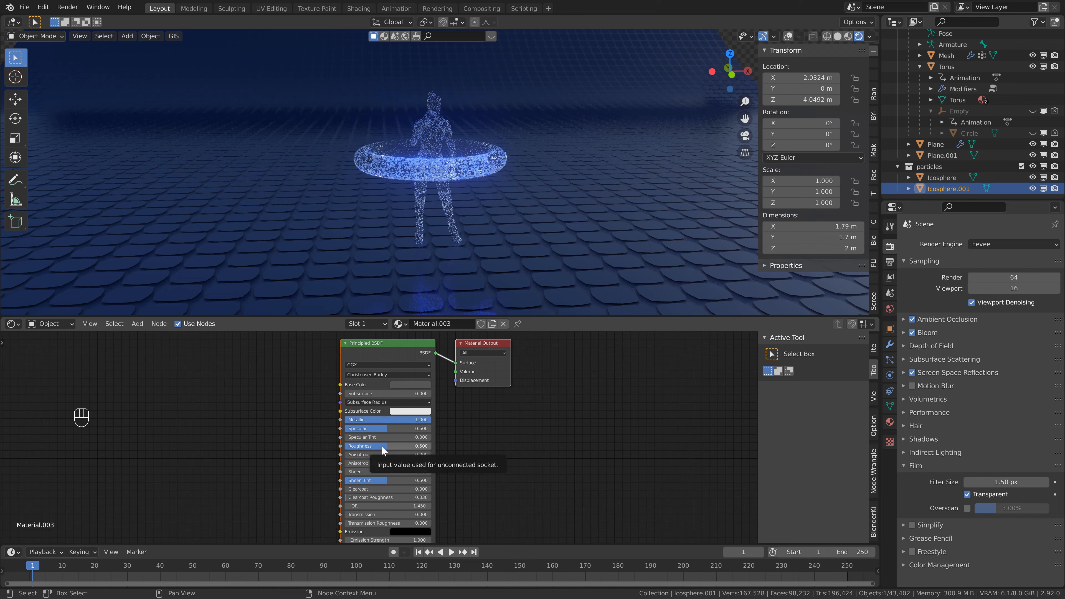
{"action": "left_click_drag", "start_coordinate": [381, 445], "coordinate": [293, 439]}
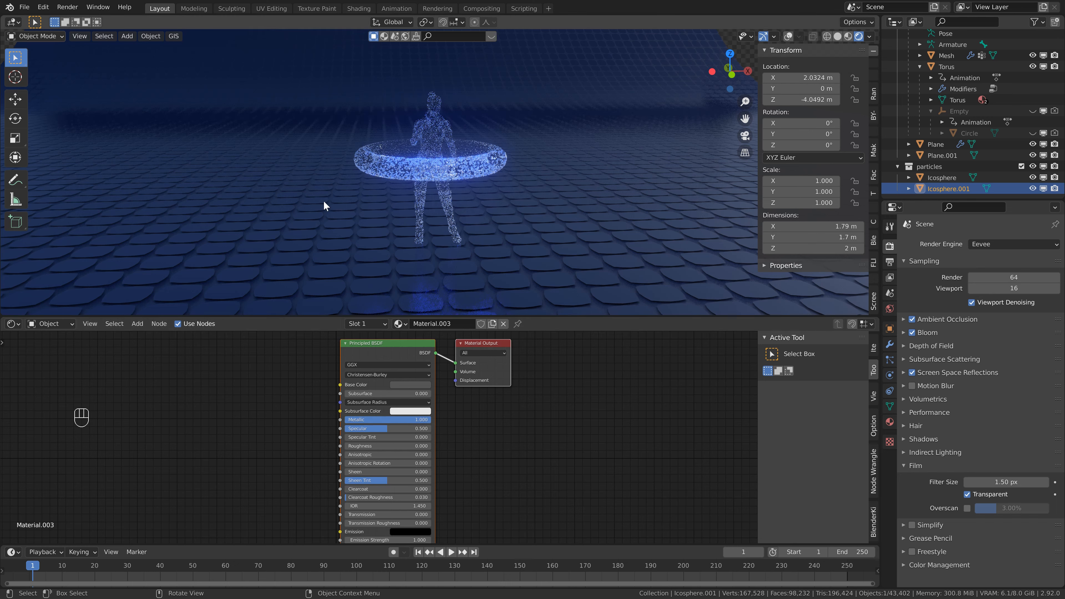
Show the viewport overlays again and switch the viewport to solid shading
{"action": "middle_click_drag", "start_coordinate": [410, 165], "coordinate": [400, 175], "text": "shift"}
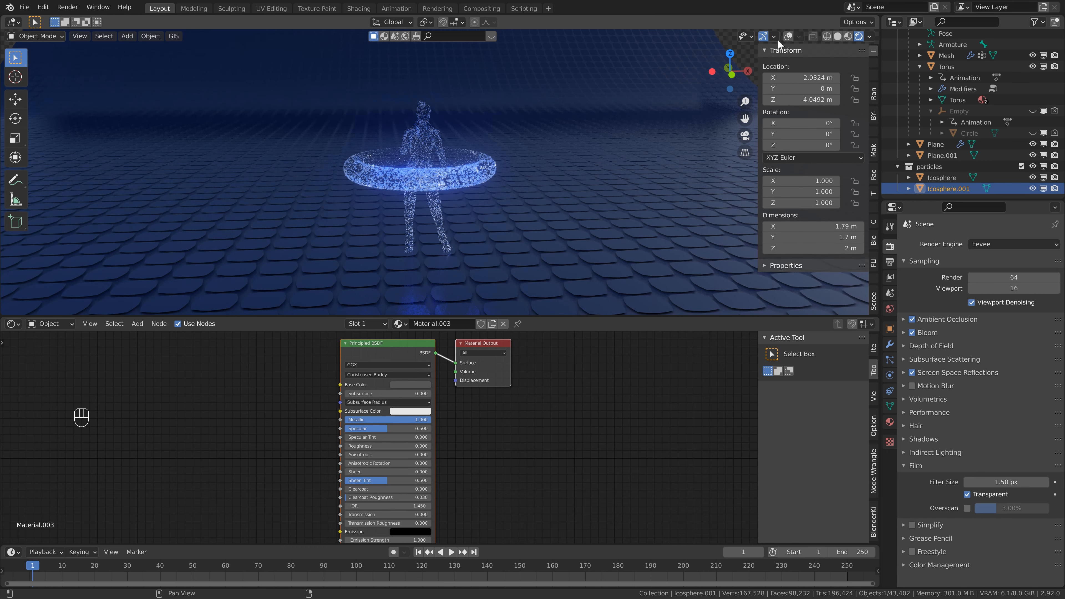
{"action": "left_click", "coordinate": [789, 36]}
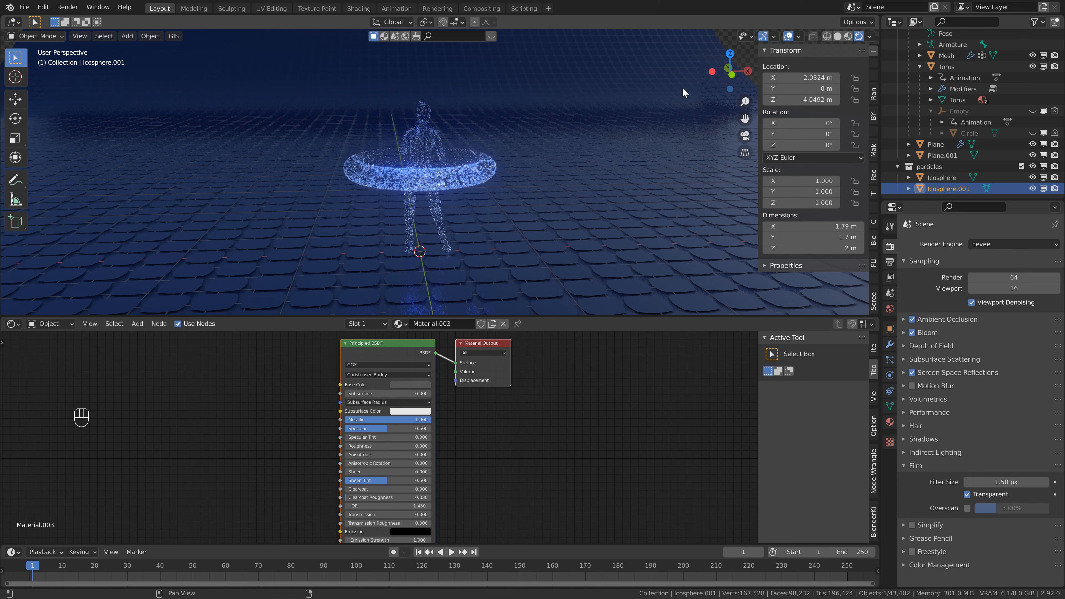
{"action": "left_click", "coordinate": [838, 36]}
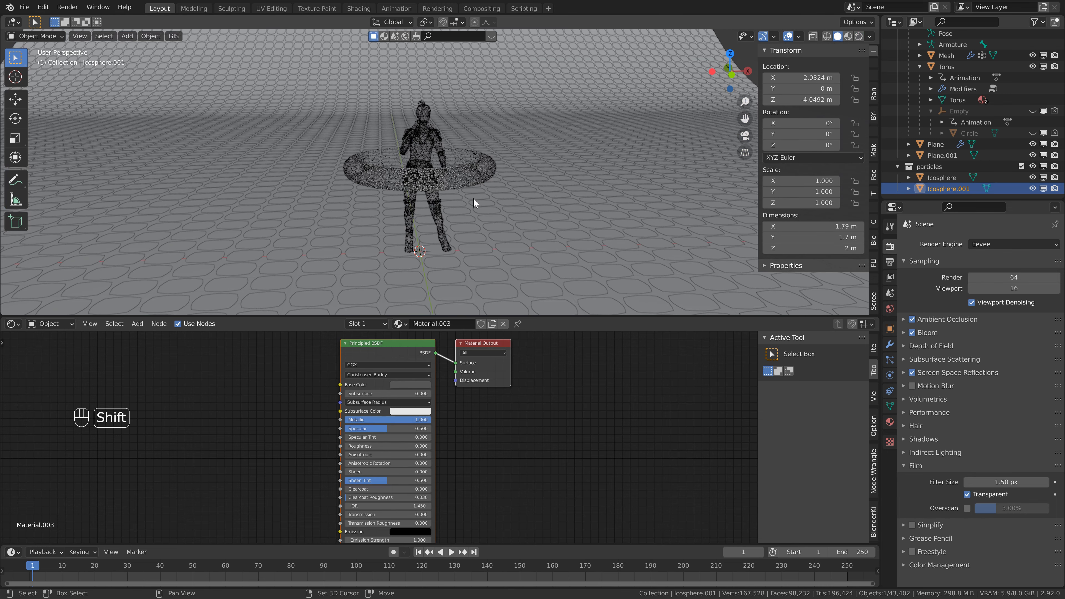
Join the Shader Editor area into the 3D viewport to enlarge it and save the blend file
{"action": "right_click", "coordinate": [531, 316]}
{"action": "left_click", "coordinate": [508, 341]}
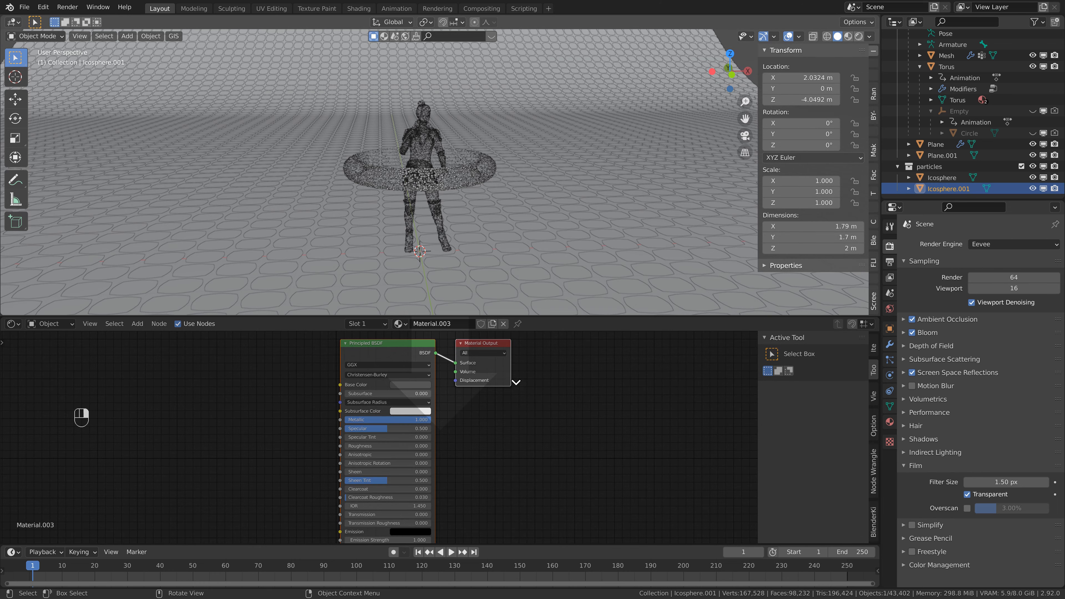
{"action": "left_click", "coordinate": [529, 424]}
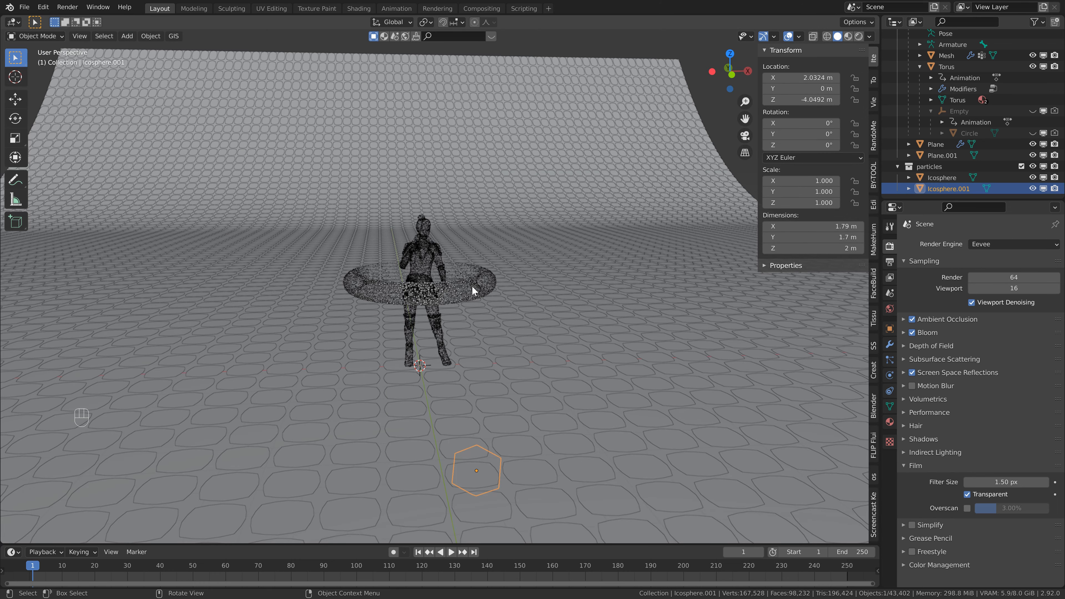
{"action": "scroll", "coordinate": [471, 309], "scroll_direction": "up", "scroll_amount": 3}
{"action": "key", "text": "ctrl+s"}
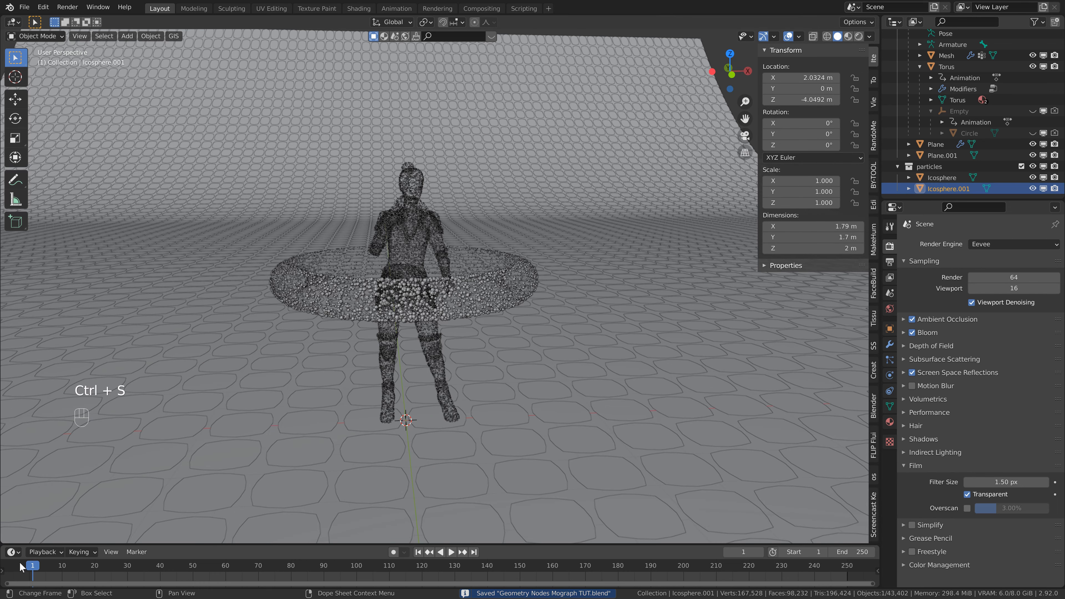
Add a point light at the scene origin and unhide the character's armature in the viewport
{"action": "key", "text": "shift+a"}
{"action": "mouse_move", "coordinate": [379, 428]}
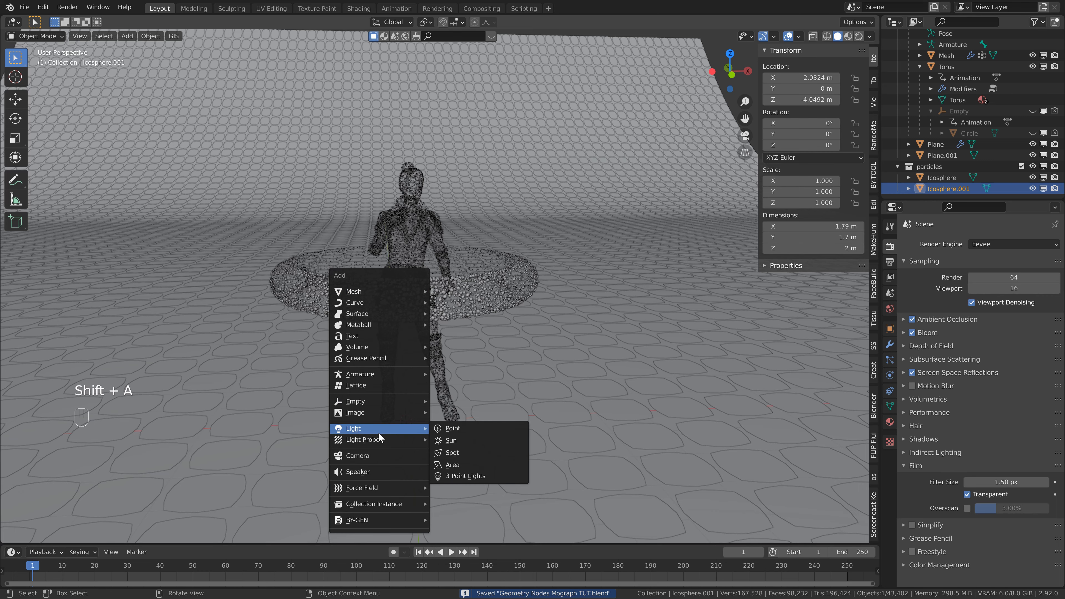
{"action": "left_click", "coordinate": [436, 428]}
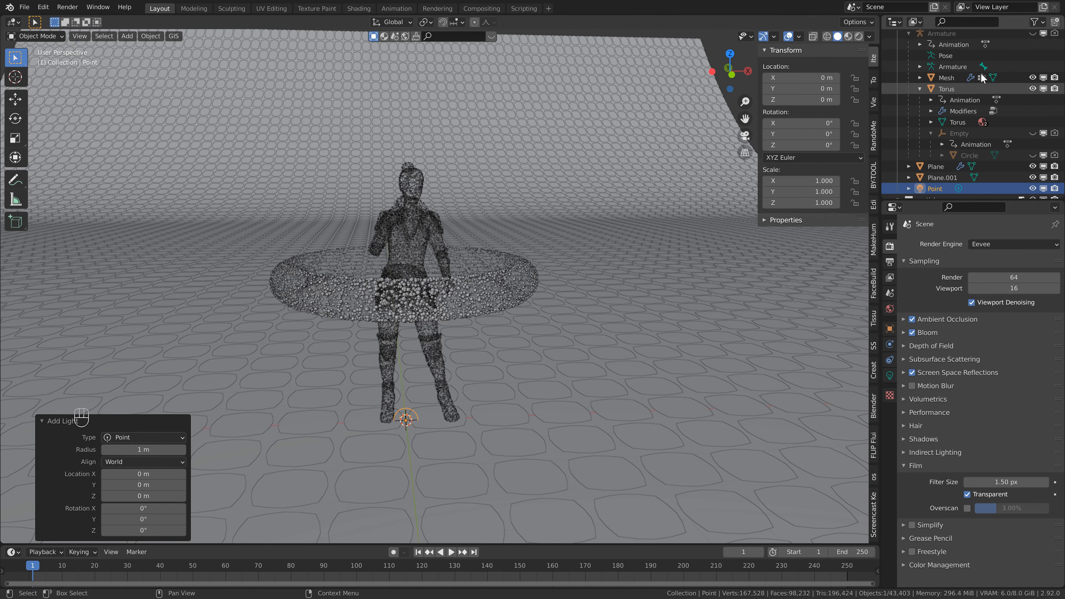
{"action": "scroll", "coordinate": [981, 72], "scroll_direction": "up", "scroll_amount": 5}
{"action": "left_click", "coordinate": [1034, 57]}
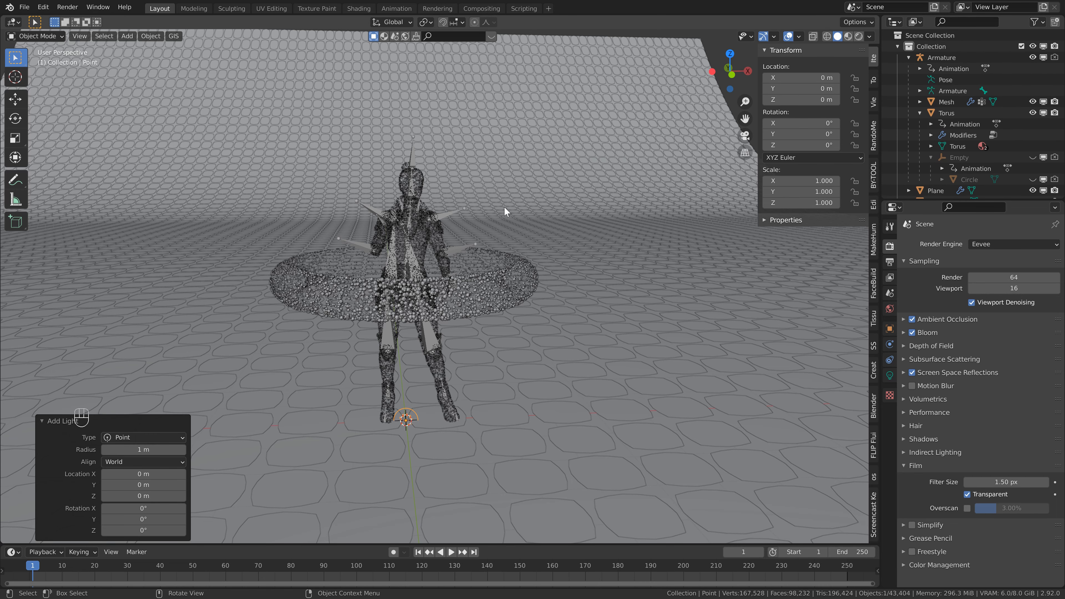
Move the point light up into the character's chest, to about X 0.11 m, Y 0.11 m, Z 3.81 m
{"action": "key", "text": "g"}
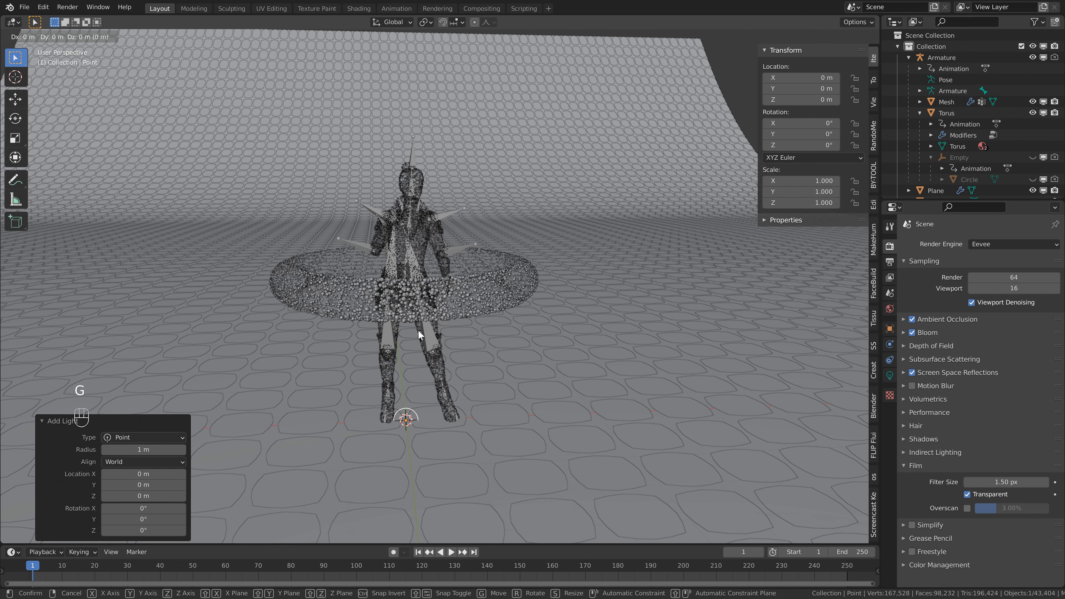
{"action": "key", "text": "z"}
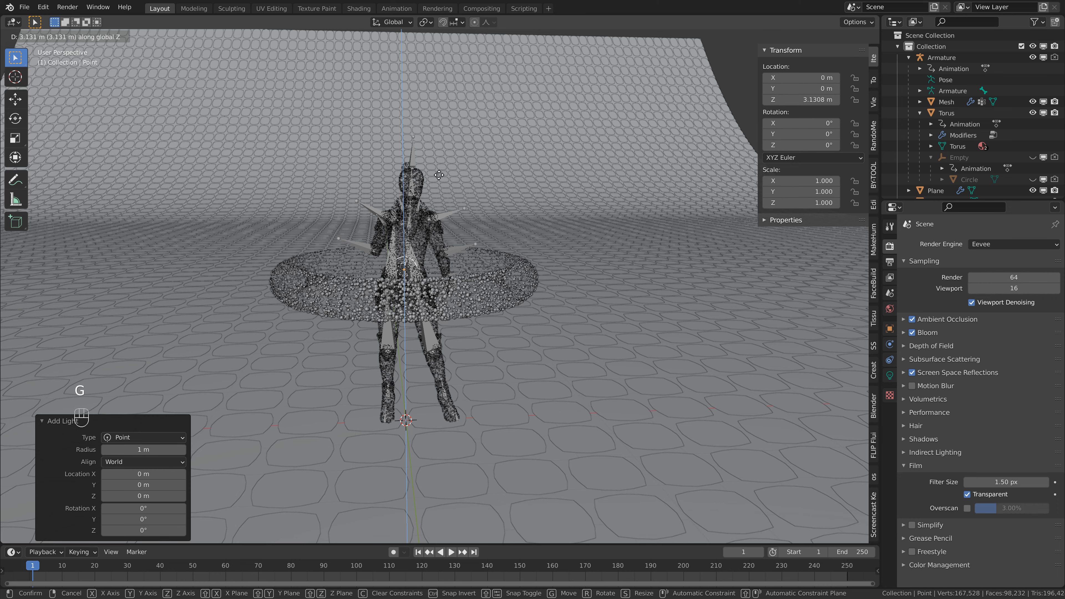
{"action": "left_click", "coordinate": [448, 138]}
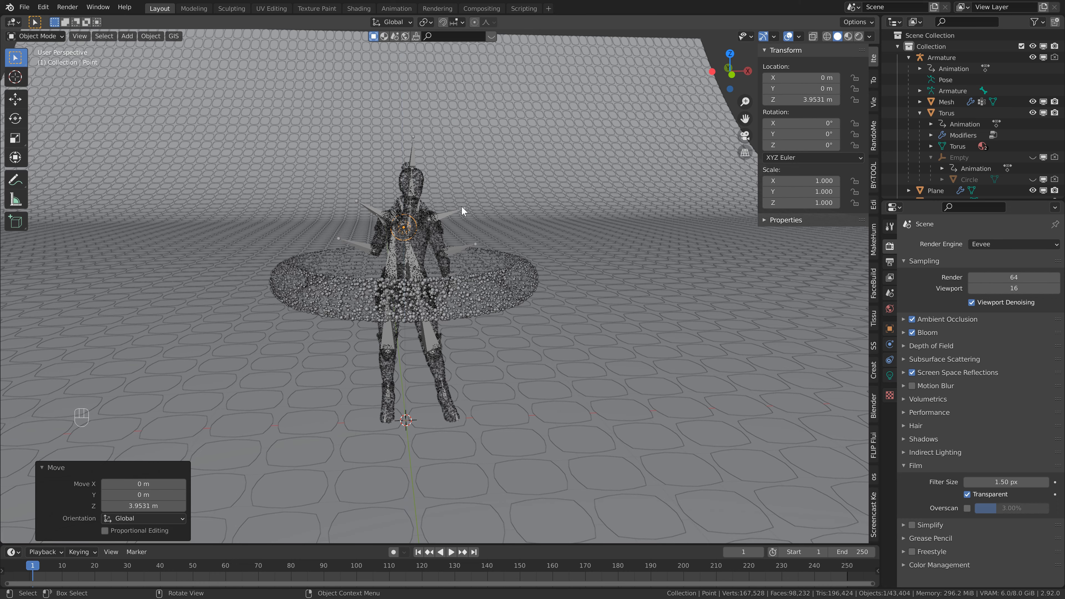
{"action": "scroll", "coordinate": [438, 201], "scroll_direction": "up", "scroll_amount": 1}
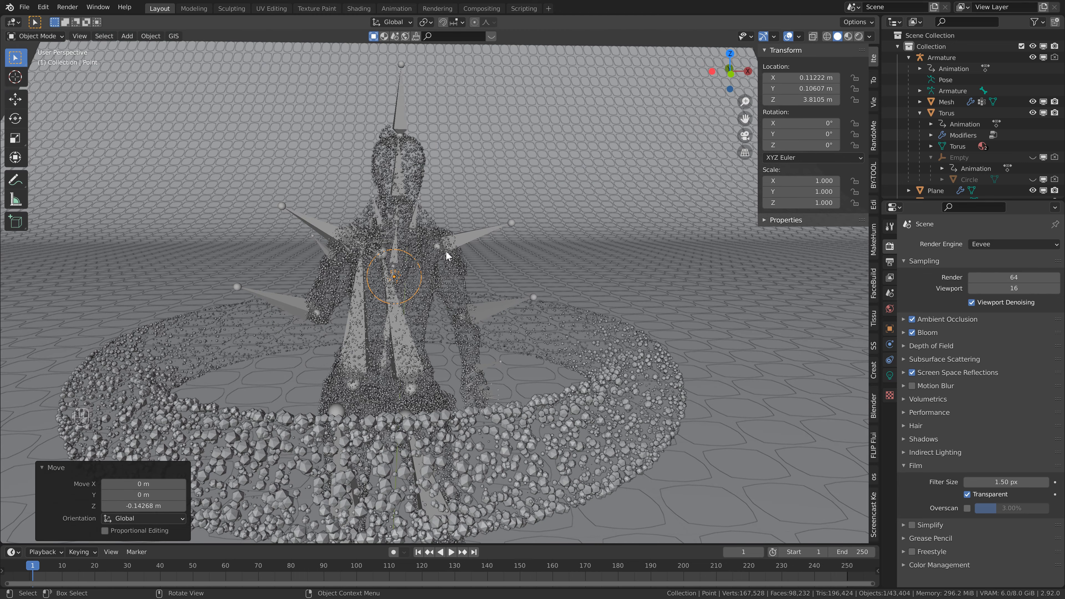
Hide the character mesh, add the armature to the point light selection, and switch the armature to Pose Mode
{"action": "middle_click_drag", "start_coordinate": [447, 253], "coordinate": [436, 298]}
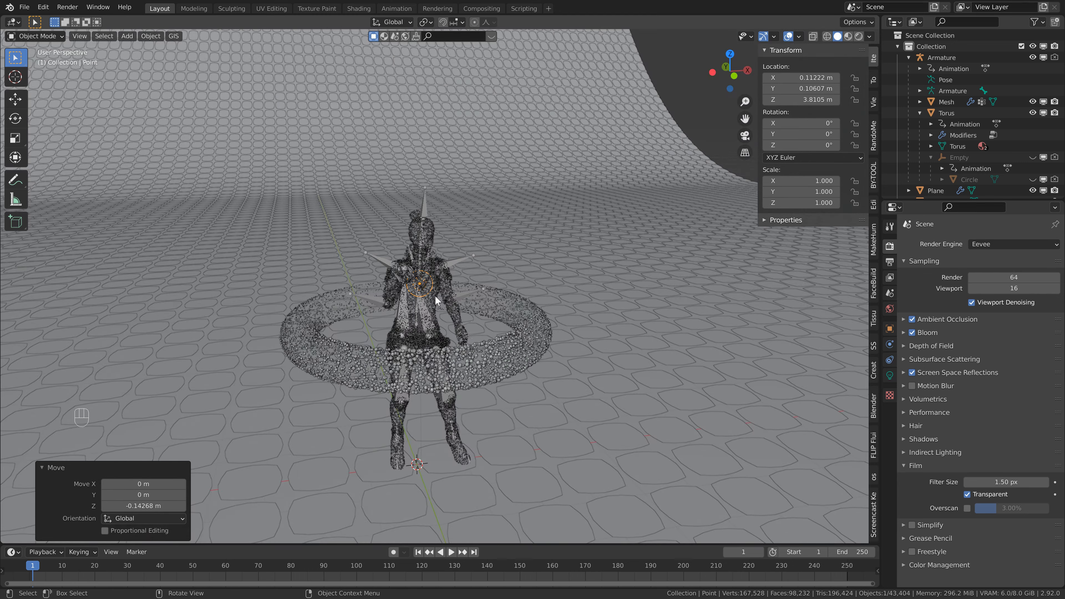
{"action": "scroll", "coordinate": [428, 280], "scroll_direction": "up", "scroll_amount": 2}
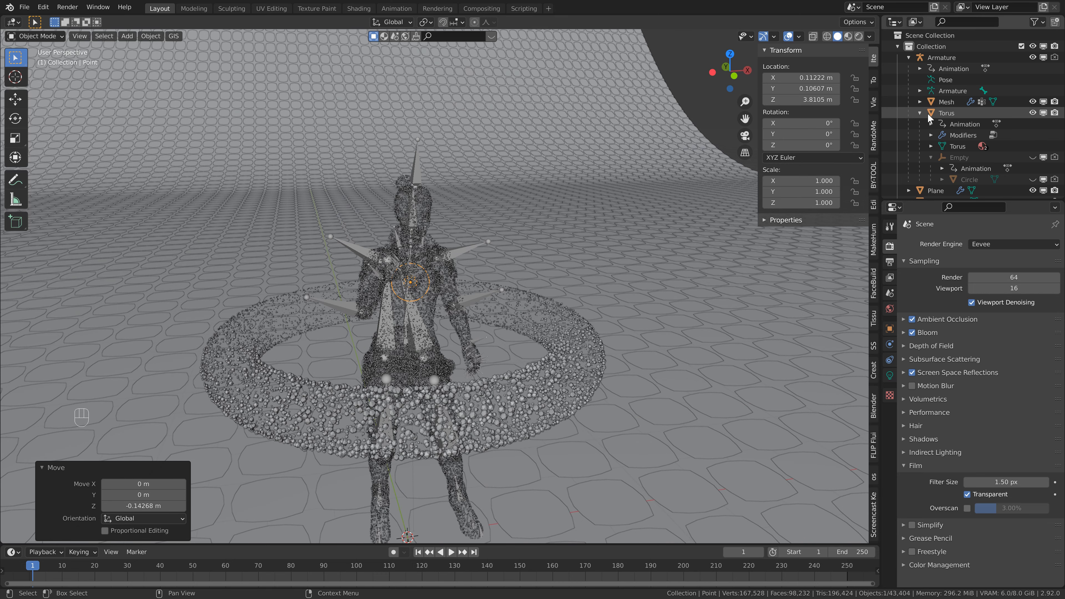
{"action": "left_click", "coordinate": [1034, 101]}
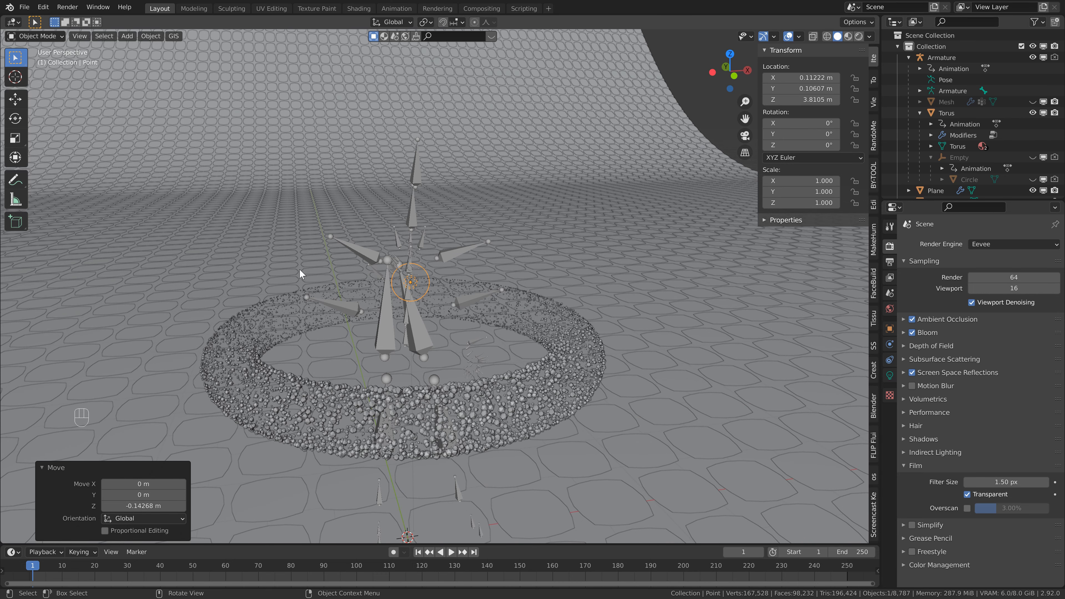
{"action": "scroll", "coordinate": [345, 270], "scroll_direction": "up", "scroll_amount": 2}
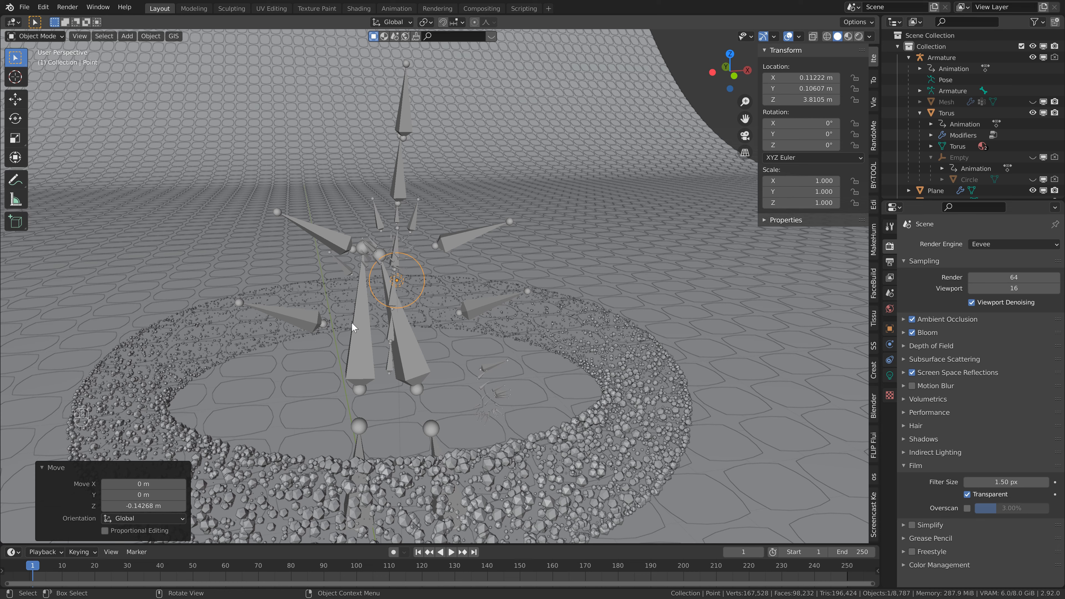
{"action": "left_click", "coordinate": [449, 244], "text": "shift"}
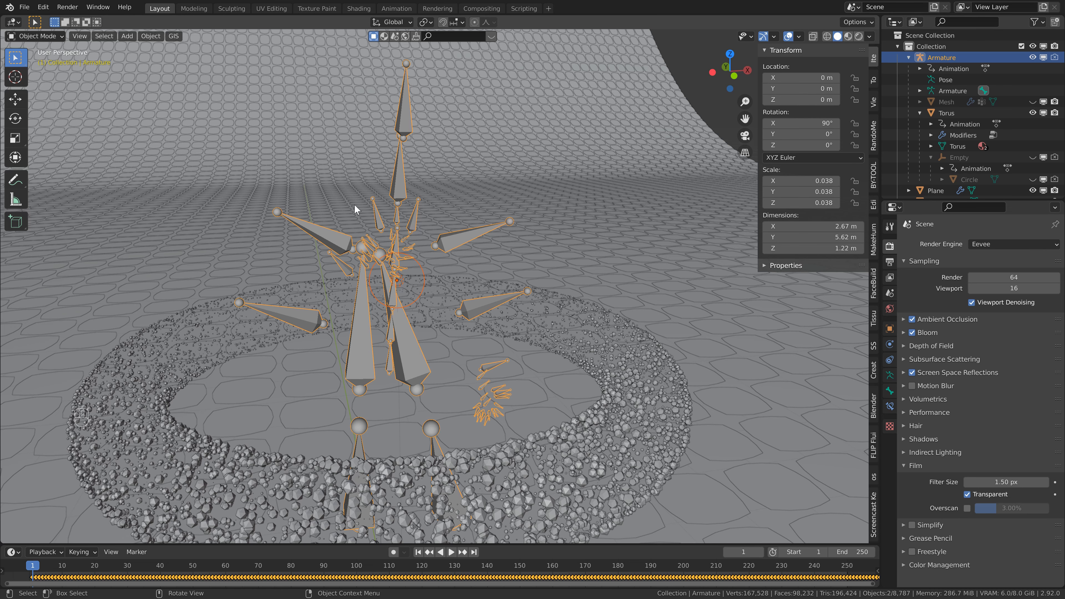
{"action": "left_click", "coordinate": [36, 35]}
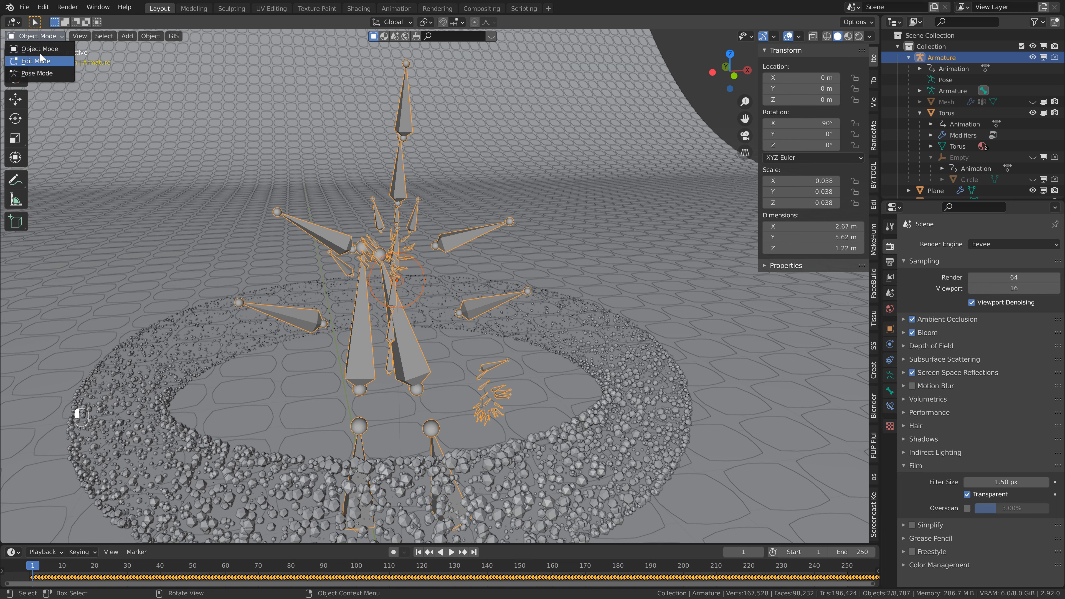
{"action": "left_click", "coordinate": [43, 73]}
Parent the point light to the armature's Spine2 bone using the Bone option, and save the file
{"action": "middle_click_drag", "start_coordinate": [401, 281], "coordinate": [433, 276]}
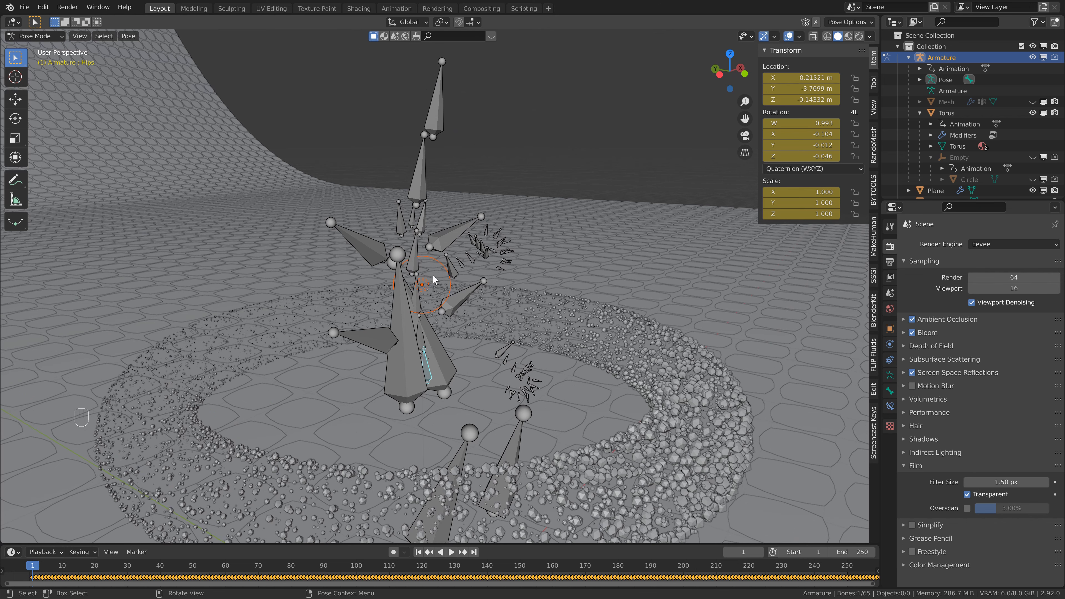
{"action": "left_click", "coordinate": [414, 263]}
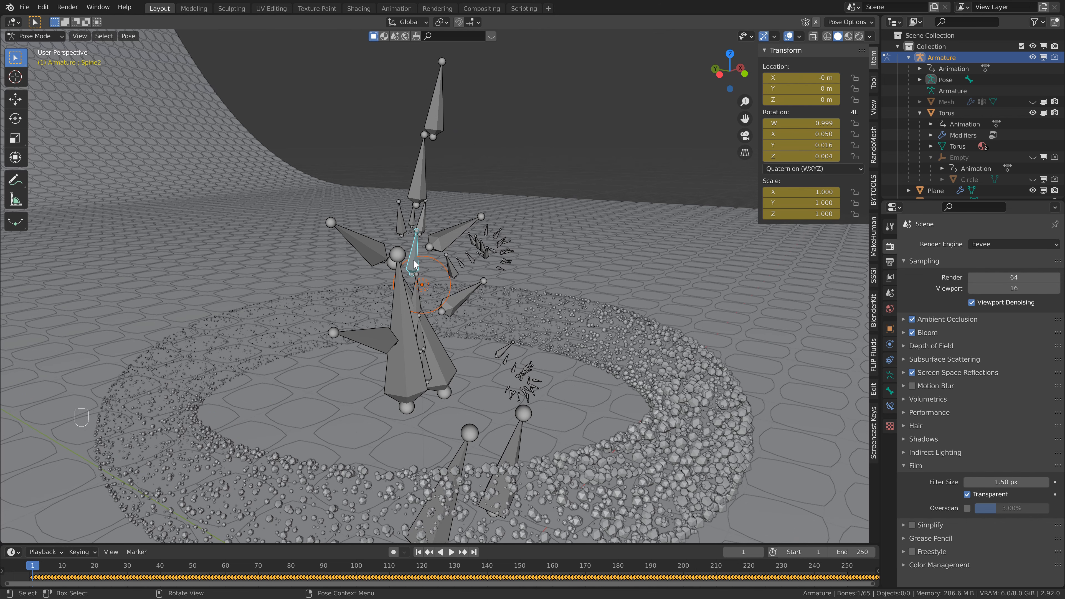
{"action": "key", "text": "ctrl+p"}
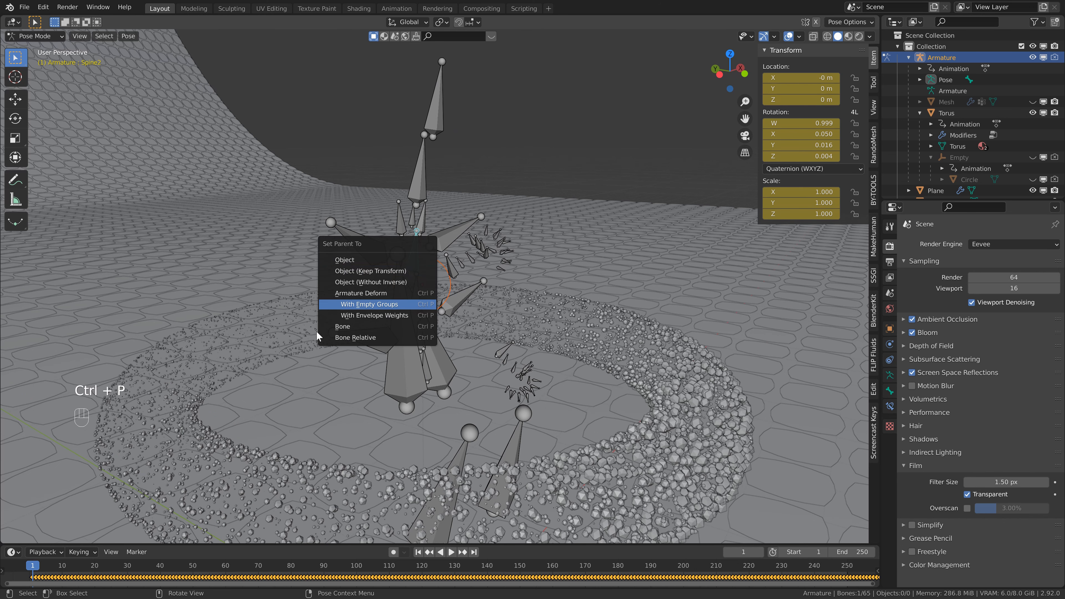
{"action": "left_click", "coordinate": [336, 328]}
{"action": "key", "text": "ctrl+s"}
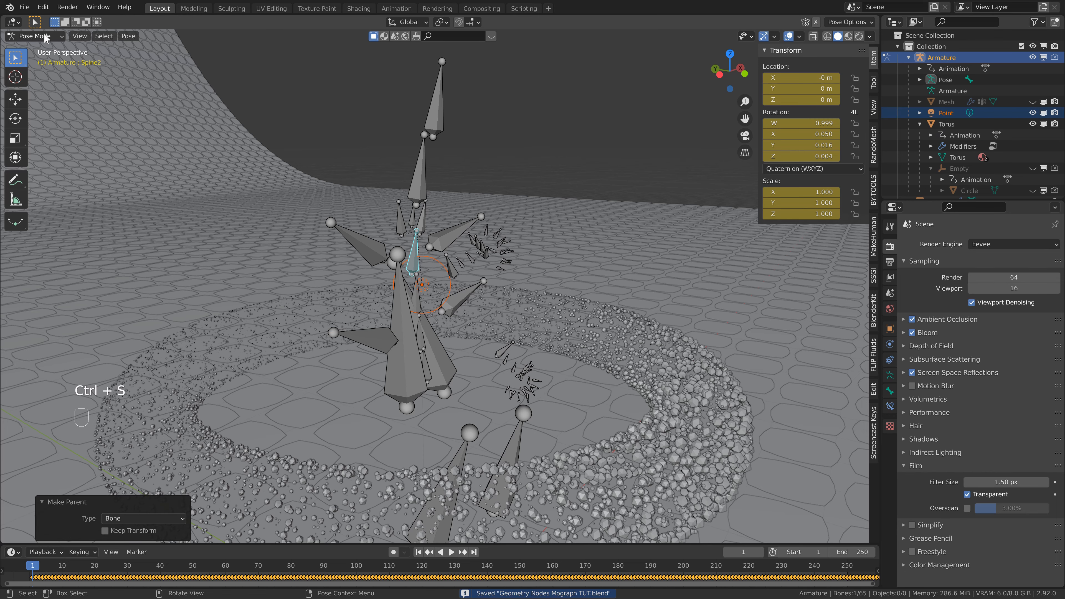
Return to Object Mode, hide the armature and show the character mesh again
{"action": "left_click", "coordinate": [35, 36]}
{"action": "left_click", "coordinate": [35, 49]}
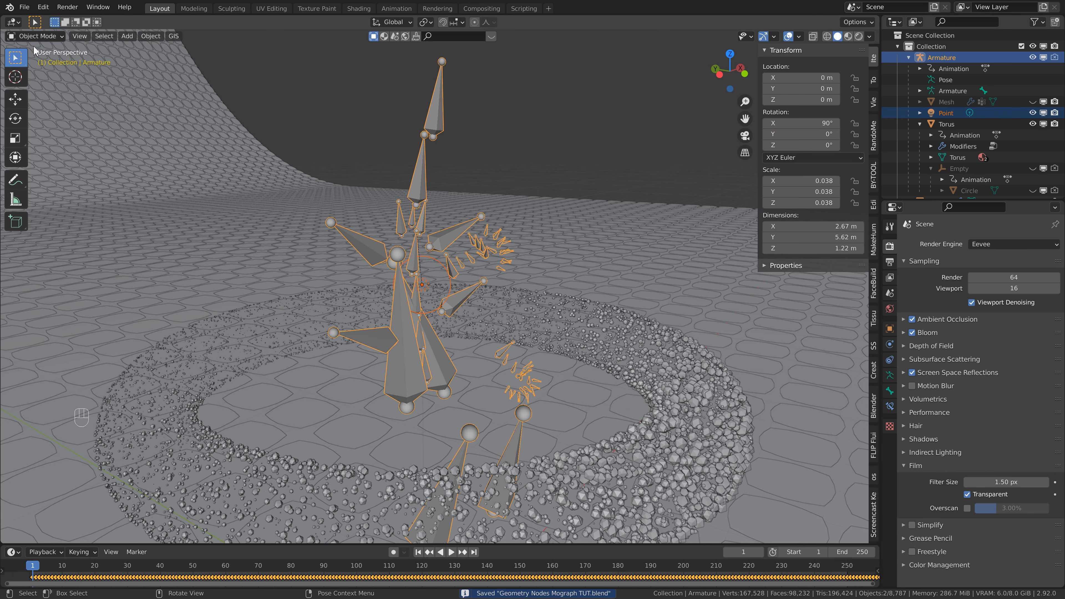
{"action": "left_click", "coordinate": [1033, 56]}
{"action": "left_click", "coordinate": [1033, 101]}
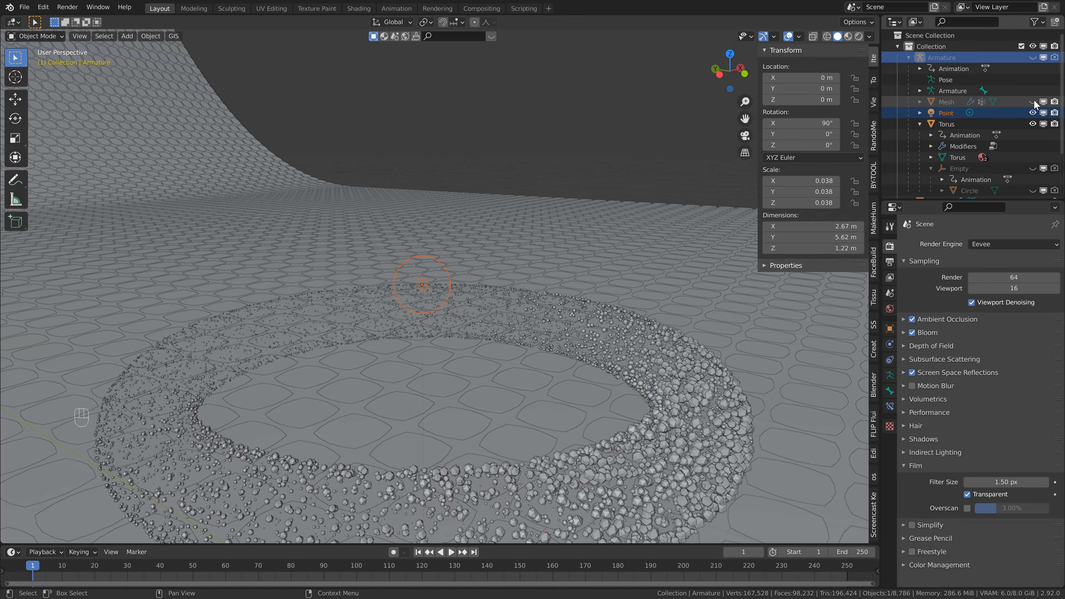
{"action": "middle_click_drag", "start_coordinate": [527, 225], "coordinate": [482, 235]}
{"action": "scroll", "coordinate": [497, 270], "scroll_direction": "down", "scroll_amount": 4}
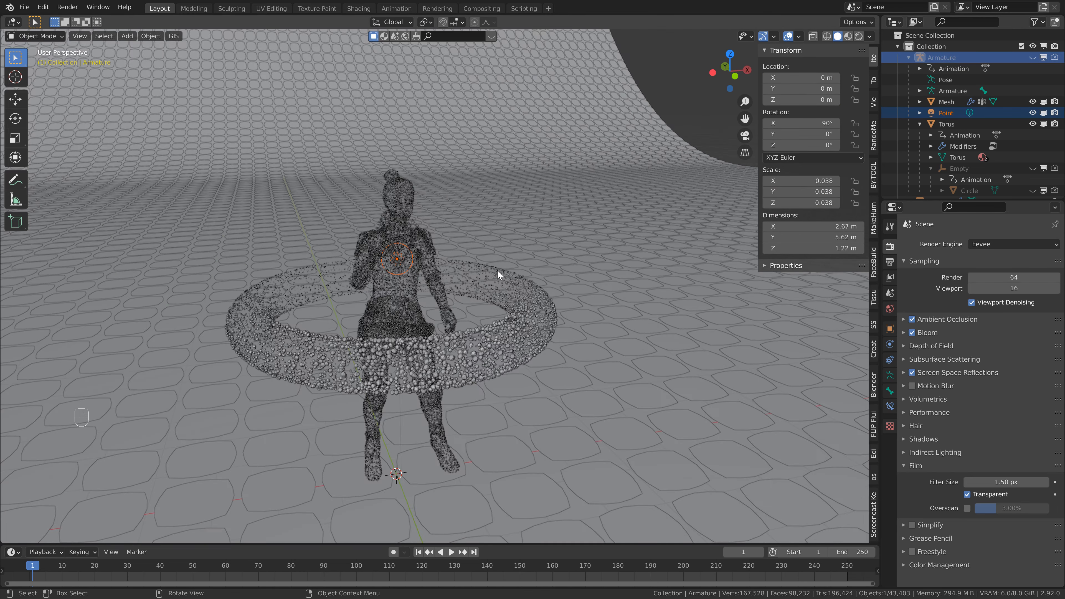
Switch the viewport to rendered shading and set the point light's color to a saturated orange-red with hue about 0.008
{"action": "left_click", "coordinate": [859, 37]}
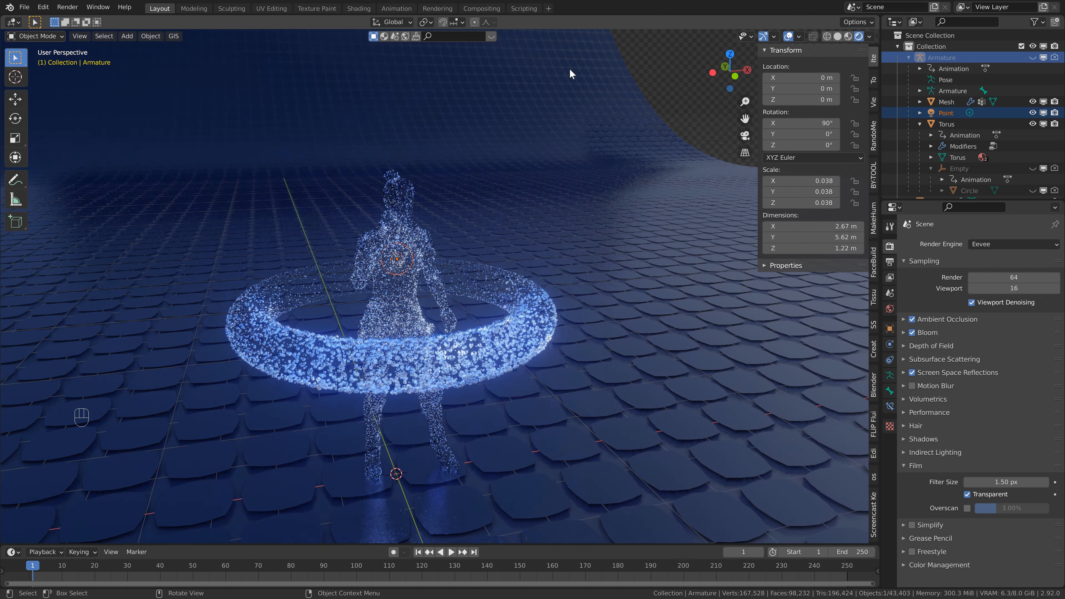
{"action": "middle_click_drag", "start_coordinate": [587, 259], "coordinate": [571, 261]}
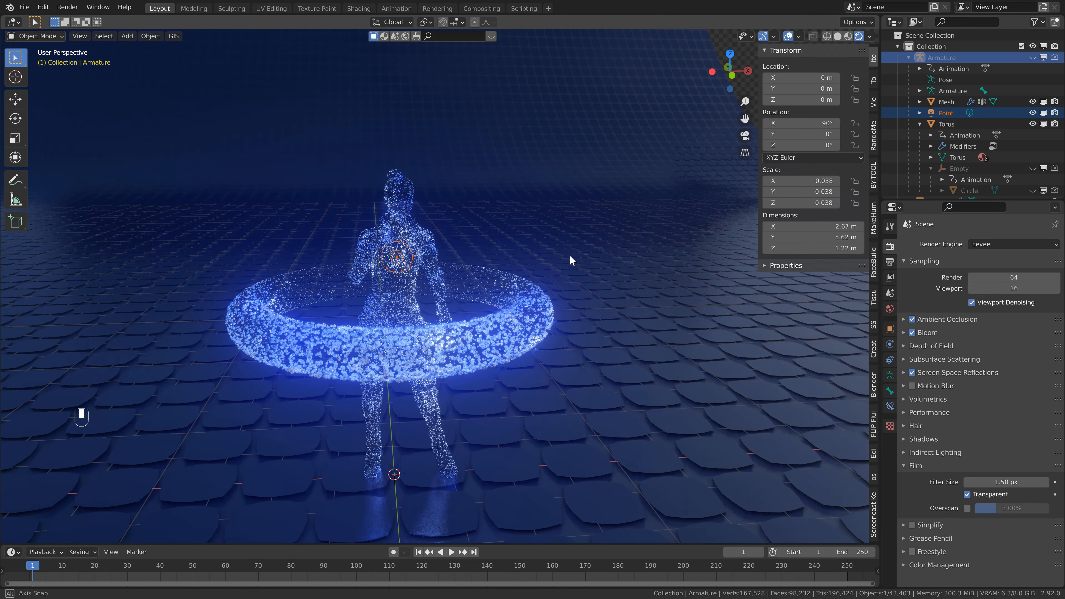
{"action": "left_click", "coordinate": [950, 109]}
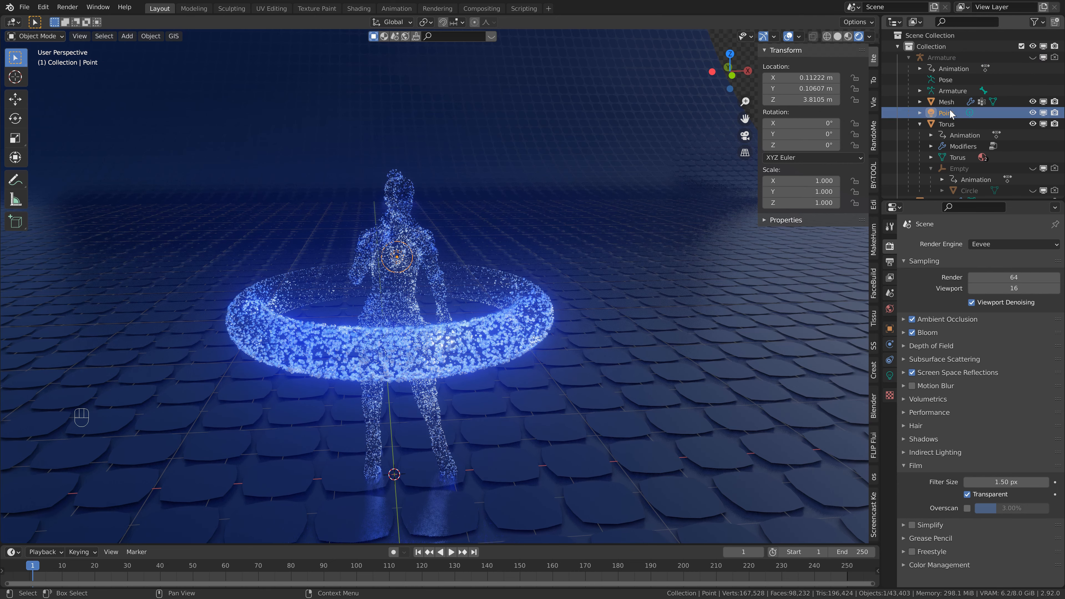
{"action": "left_click", "coordinate": [890, 376]}
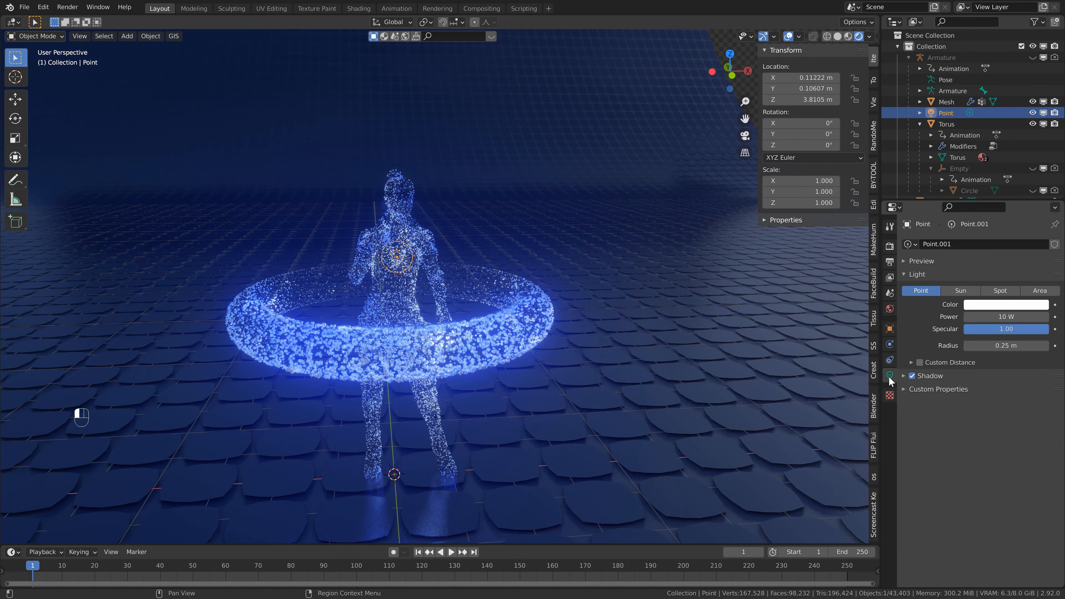
{"action": "left_click", "coordinate": [1005, 306]}
{"action": "left_click_drag", "start_coordinate": [972, 231], "coordinate": [975, 262]}
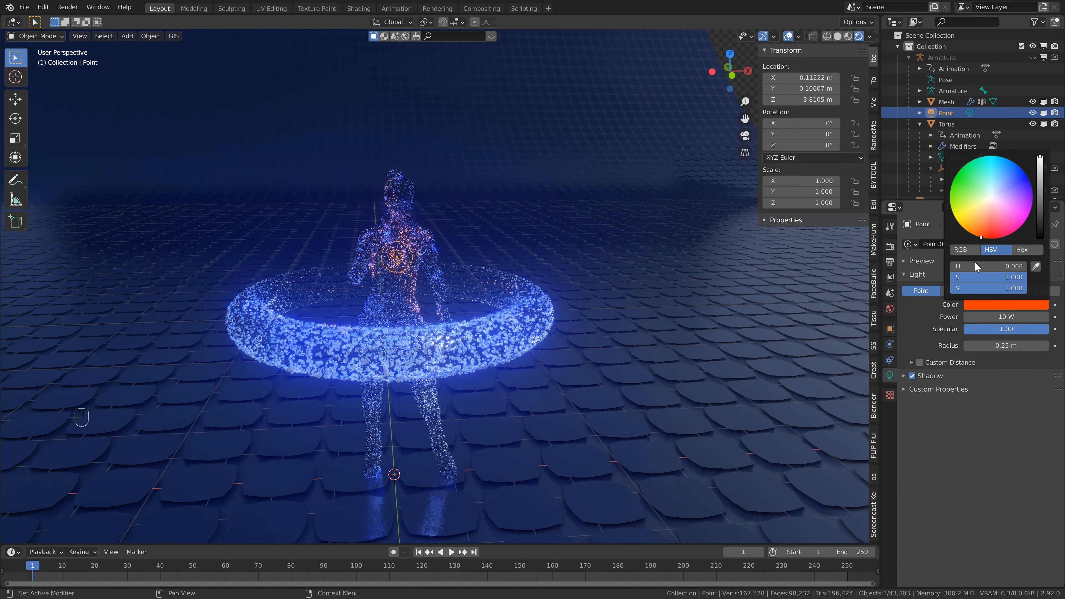
Set the point light's power to 2500 W and its radius to 0.5 m, and save the file
{"action": "left_click", "coordinate": [1000, 317]}
{"action": "type", "text": "2500"}
{"action": "key", "text": "Return"}
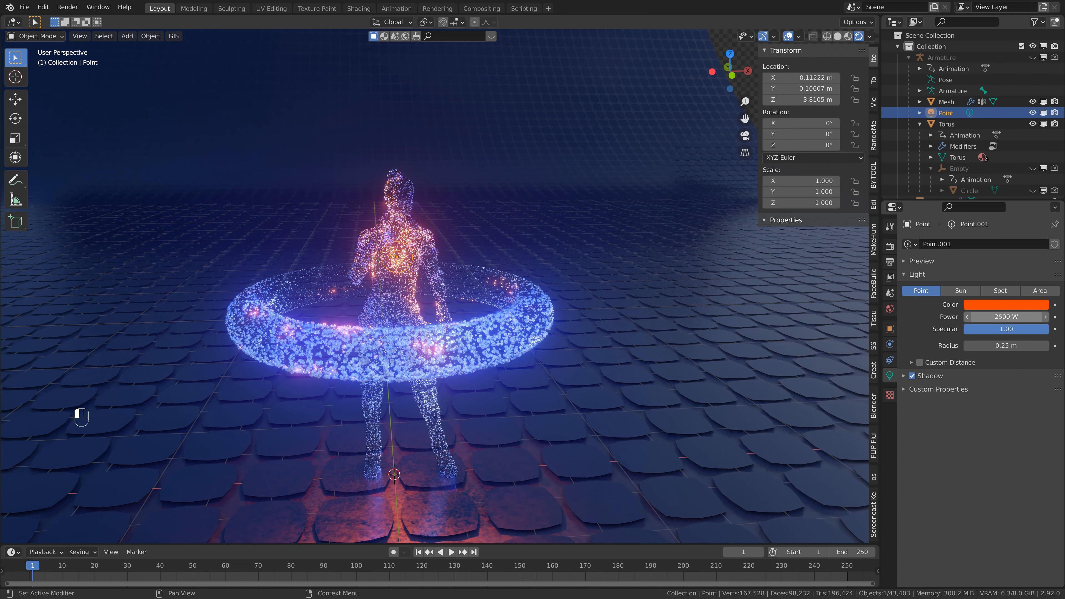
{"action": "left_click", "coordinate": [991, 346]}
{"action": "type", "text": "0.5"}
{"action": "key", "text": "Return"}
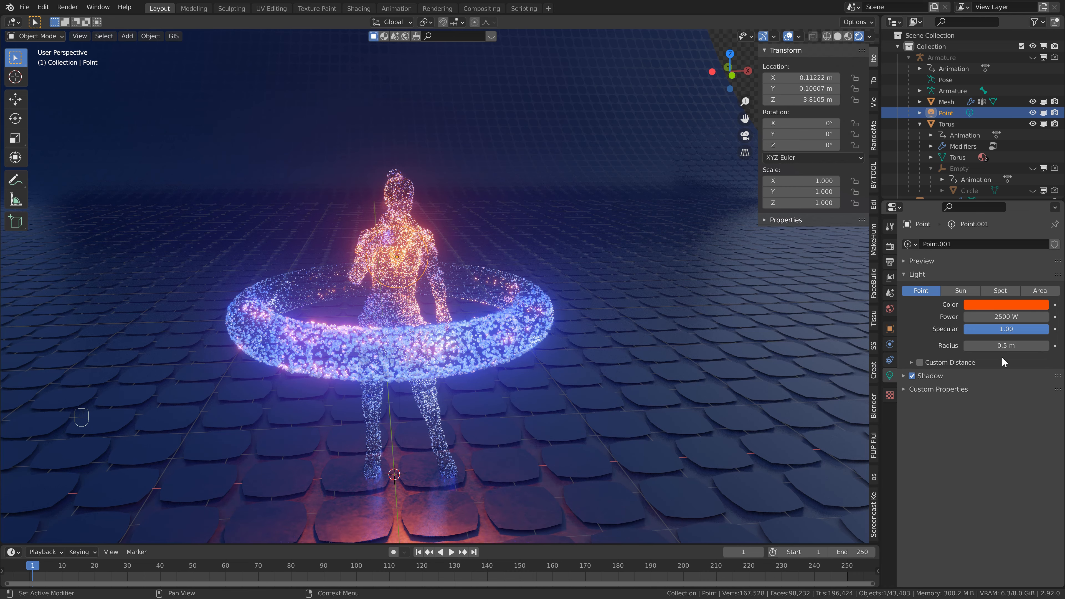
{"action": "key", "text": "ctrl+s"}
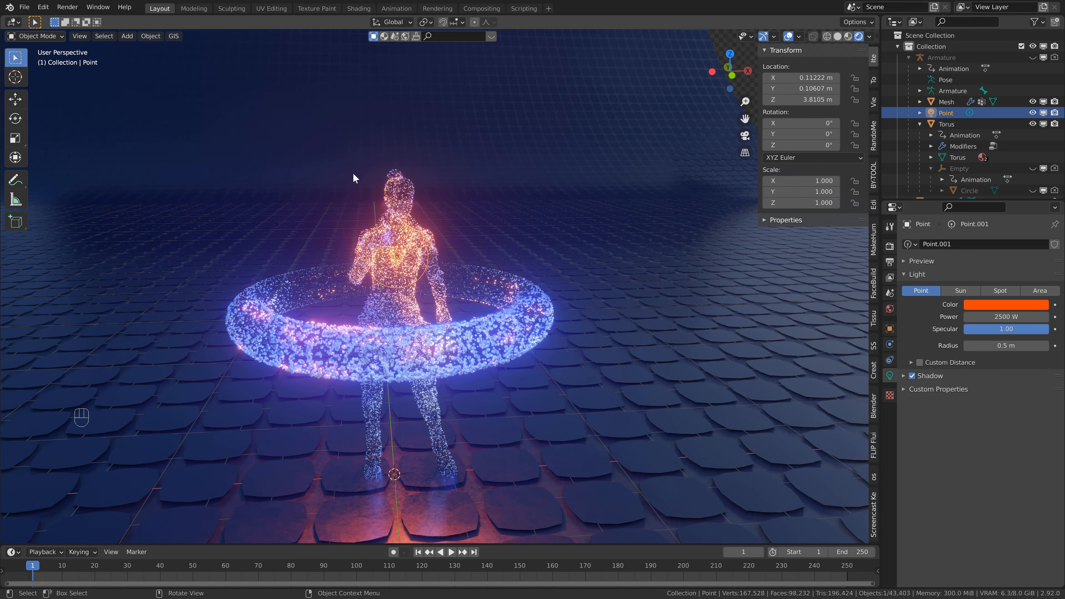
Add a camera and align it to a view framing the whole character and ring from the current viewpoint
{"action": "scroll", "coordinate": [512, 201], "scroll_direction": "down", "scroll_amount": 4}
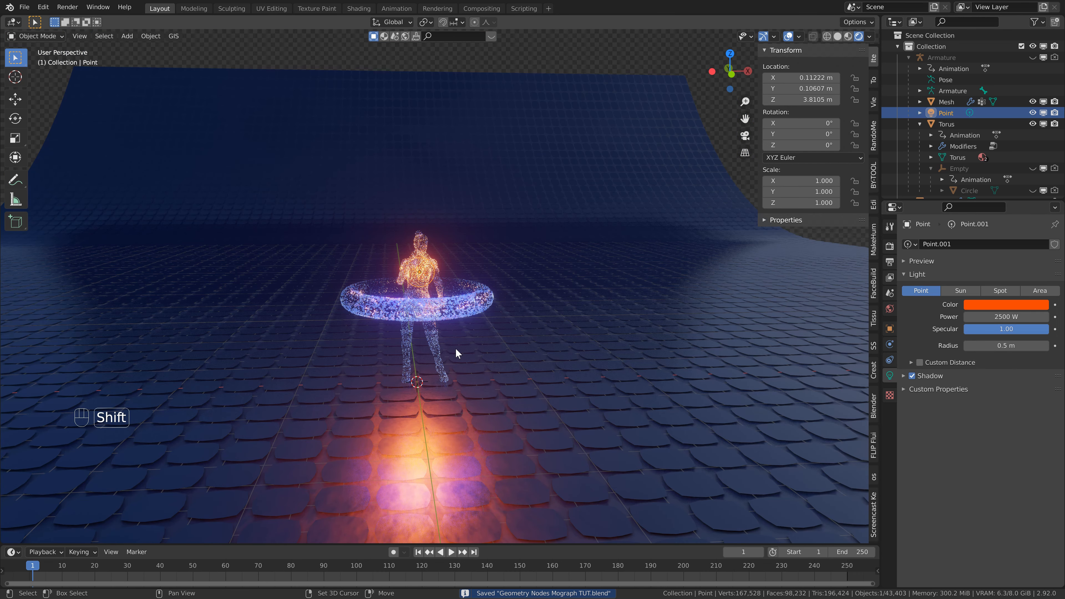
{"action": "middle_click_drag", "start_coordinate": [476, 364], "coordinate": [420, 268], "text": "shift"}
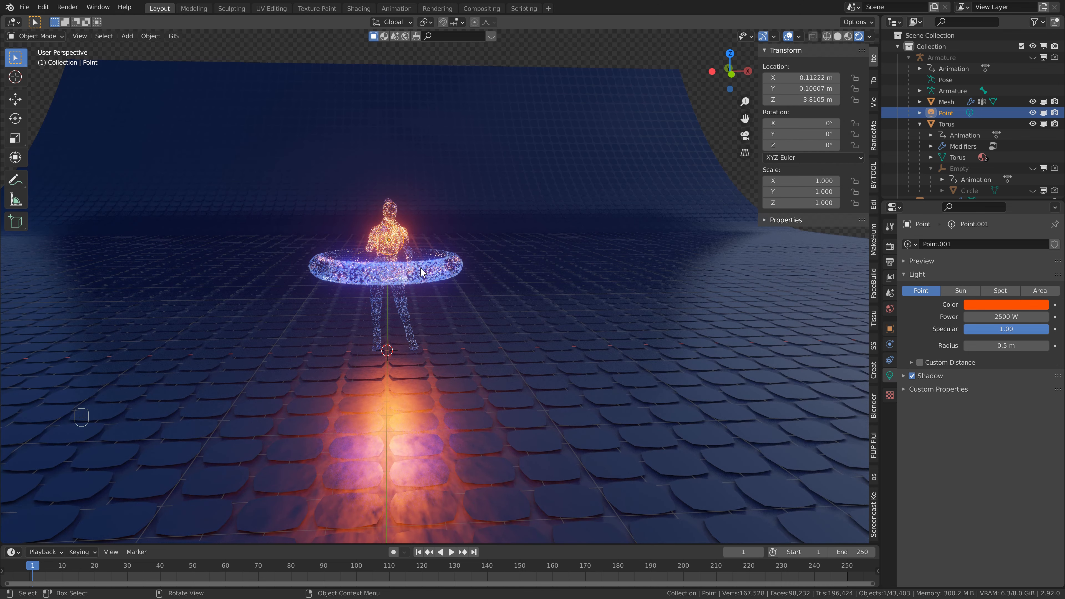
{"action": "key", "text": "shift+a"}
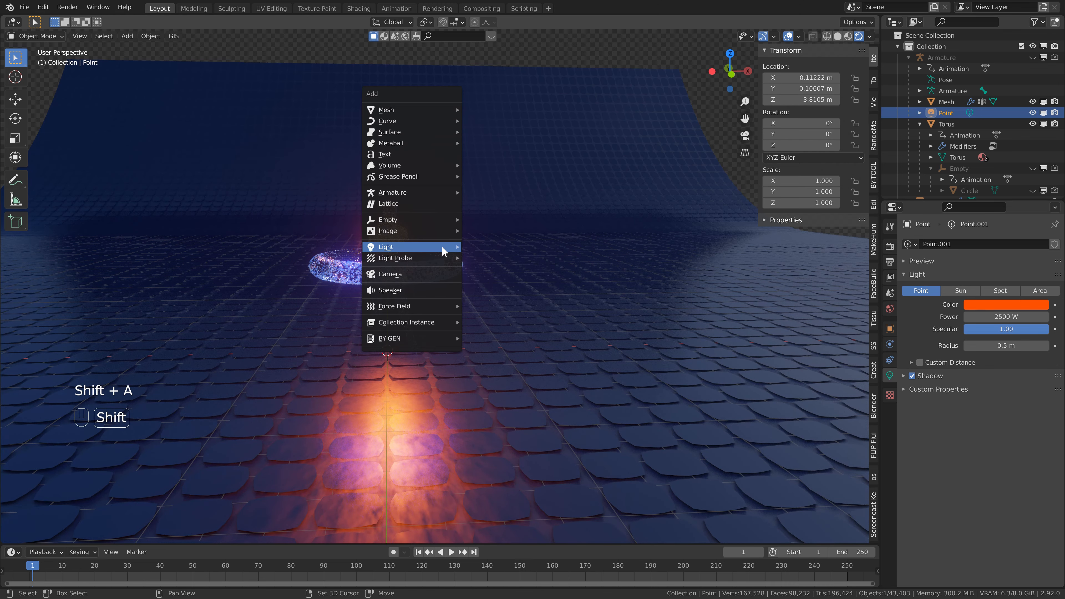
{"action": "left_click", "coordinate": [432, 279]}
{"action": "middle_click_drag", "start_coordinate": [434, 278], "coordinate": [463, 288], "text": "shift"}
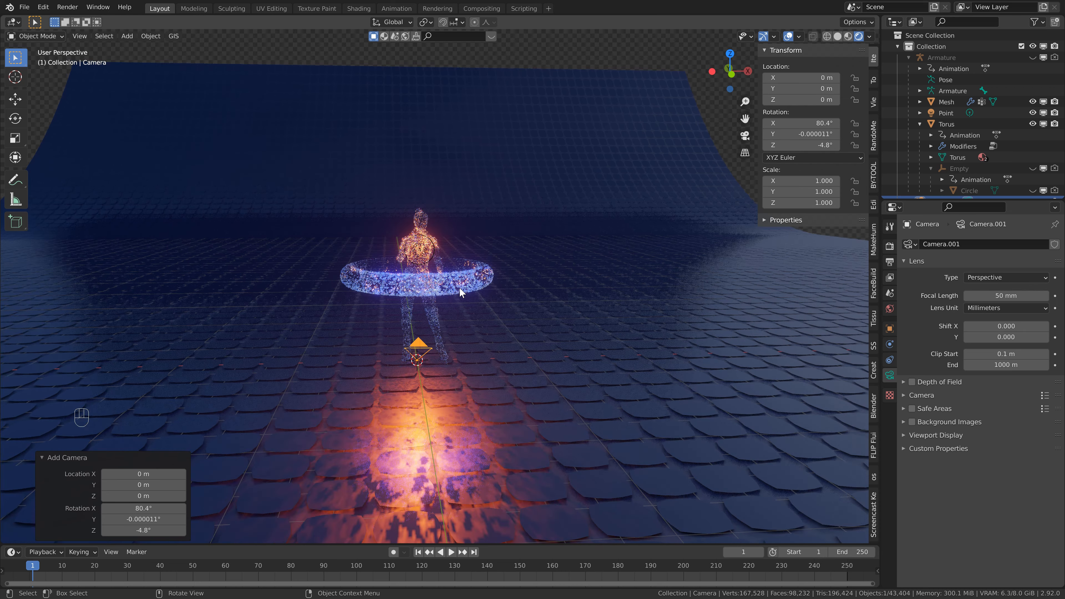
{"action": "scroll", "coordinate": [456, 288], "scroll_direction": "up", "scroll_amount": 2}
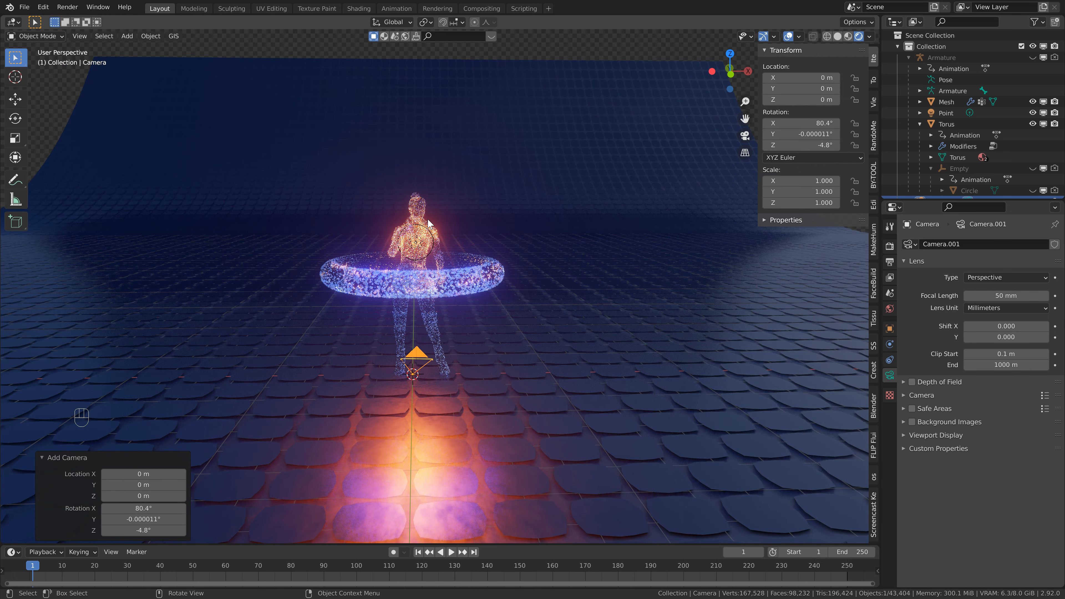
{"action": "key", "text": "ctrl+alt+KP_0"}
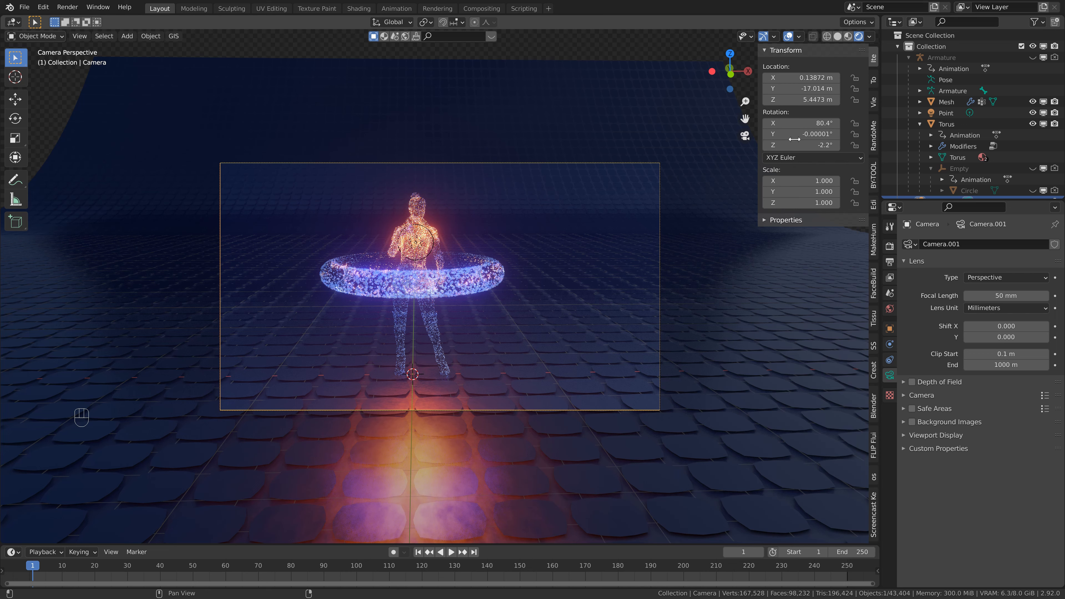
Set the camera's Z rotation to 0°
{"action": "left_click", "coordinate": [803, 141]}
{"action": "type", "text": "0"}
{"action": "key", "text": "Return"}
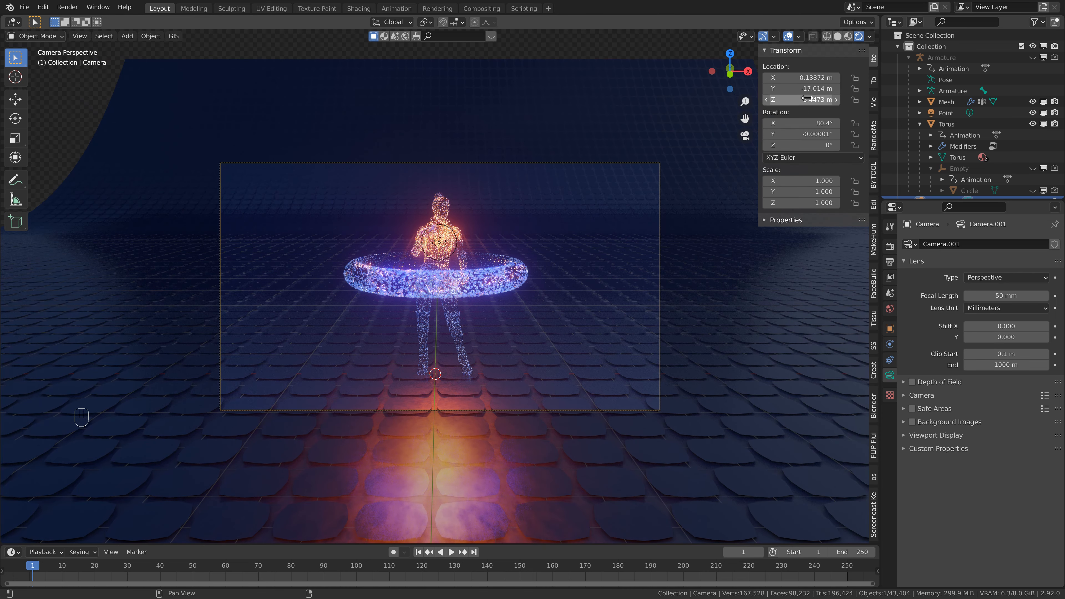
Set the camera's Y location to -21.474 m, and enable its depth of field with the Point light as the focus object
{"action": "left_click", "coordinate": [807, 88]}
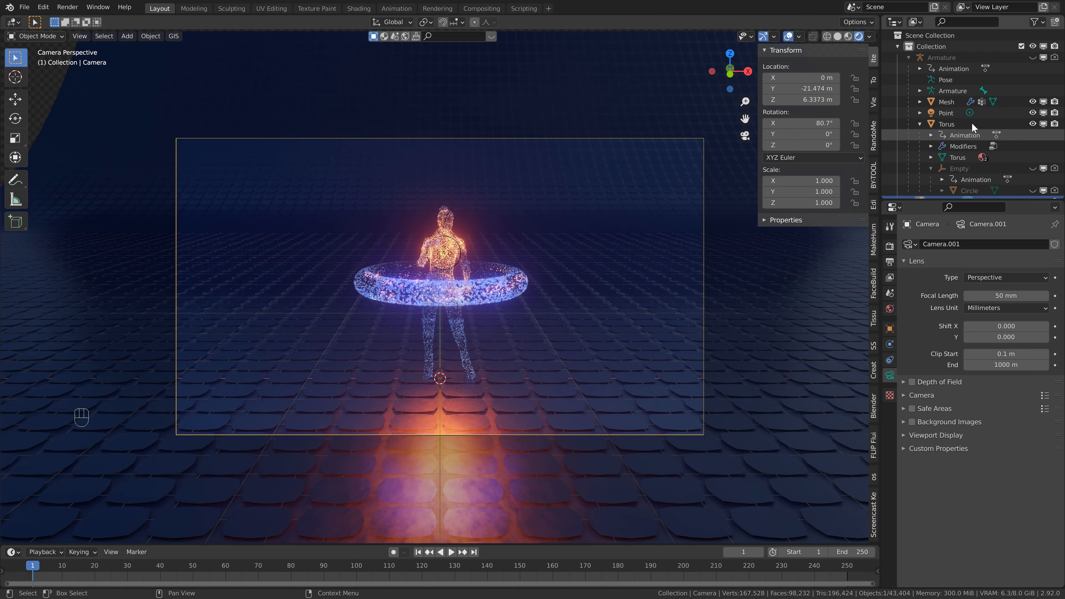
{"action": "scroll", "coordinate": [960, 147], "scroll_direction": "down", "scroll_amount": 2}
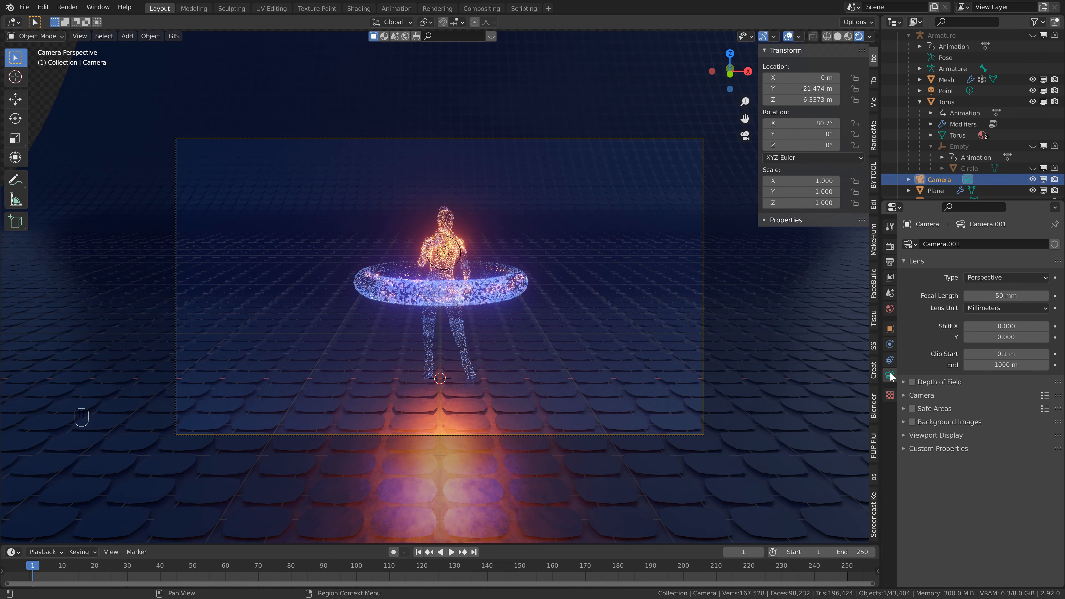
{"action": "left_click", "coordinate": [912, 382]}
{"action": "left_click", "coordinate": [905, 382]}
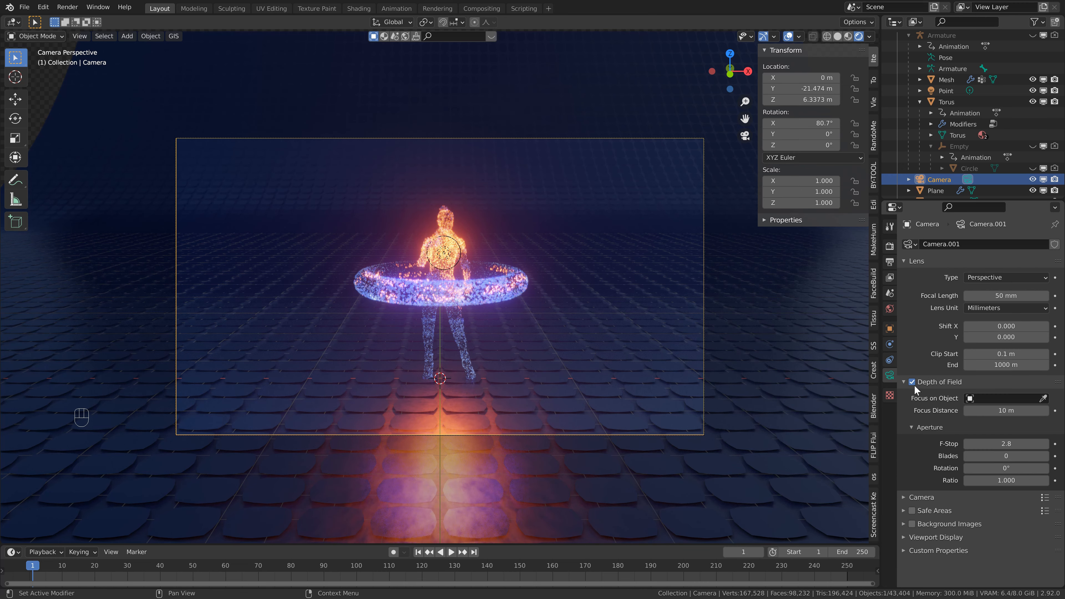
{"action": "left_click", "coordinate": [1008, 399]}
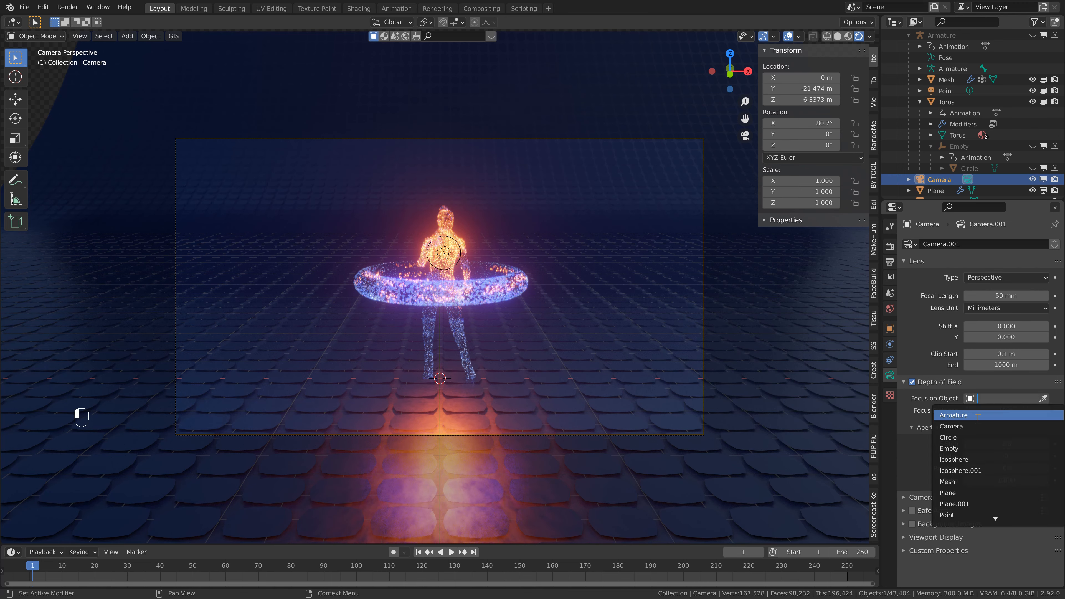
{"action": "left_click", "coordinate": [949, 516]}
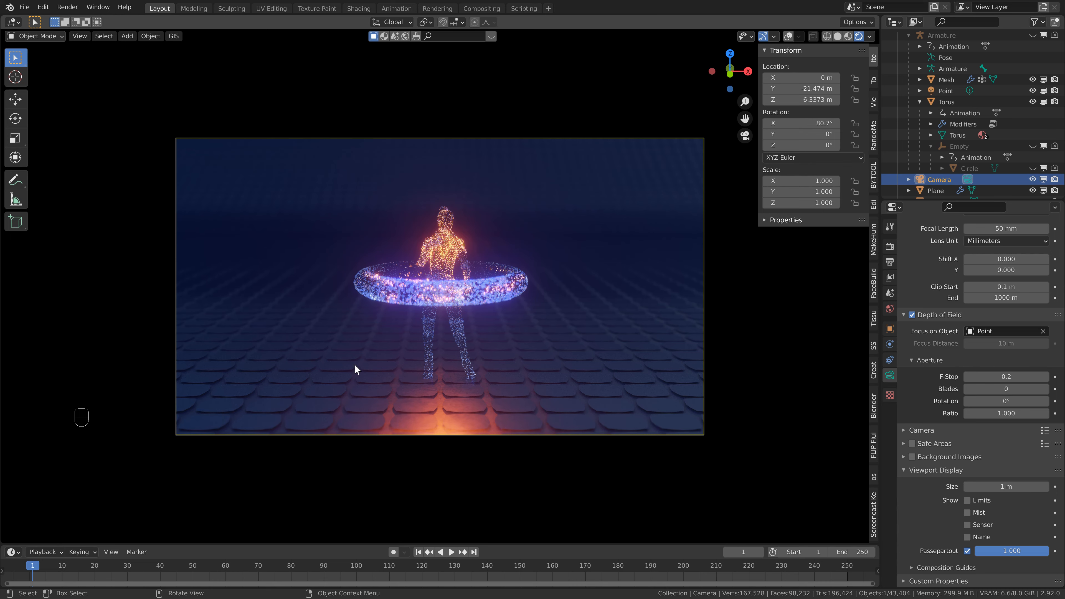
Save the file and switch to the Rendering workspace
{"action": "key", "text": "ctrl+s"}
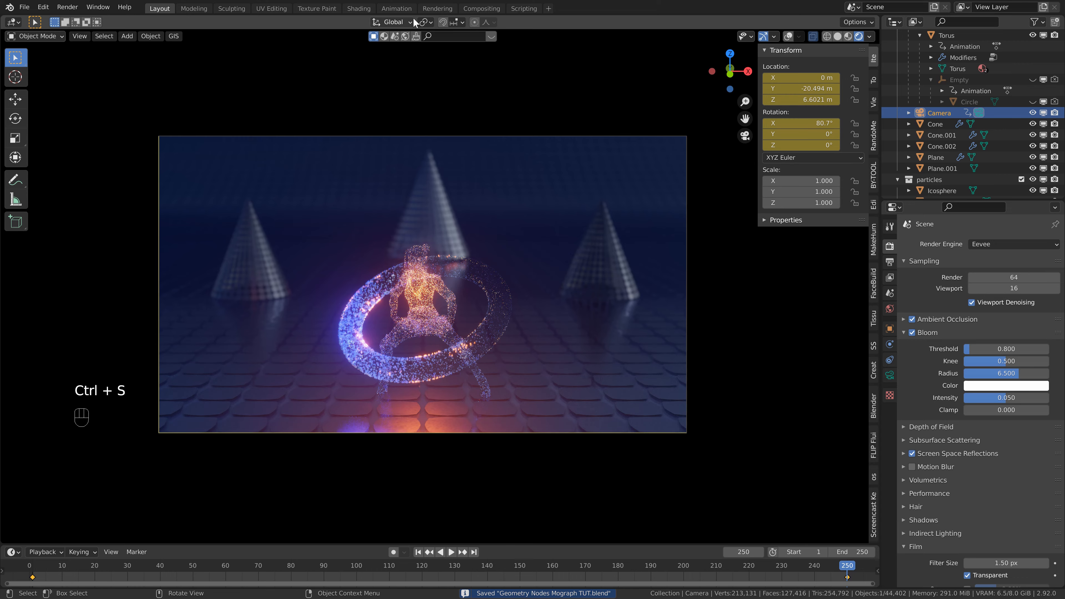
{"action": "left_click", "coordinate": [438, 8]}
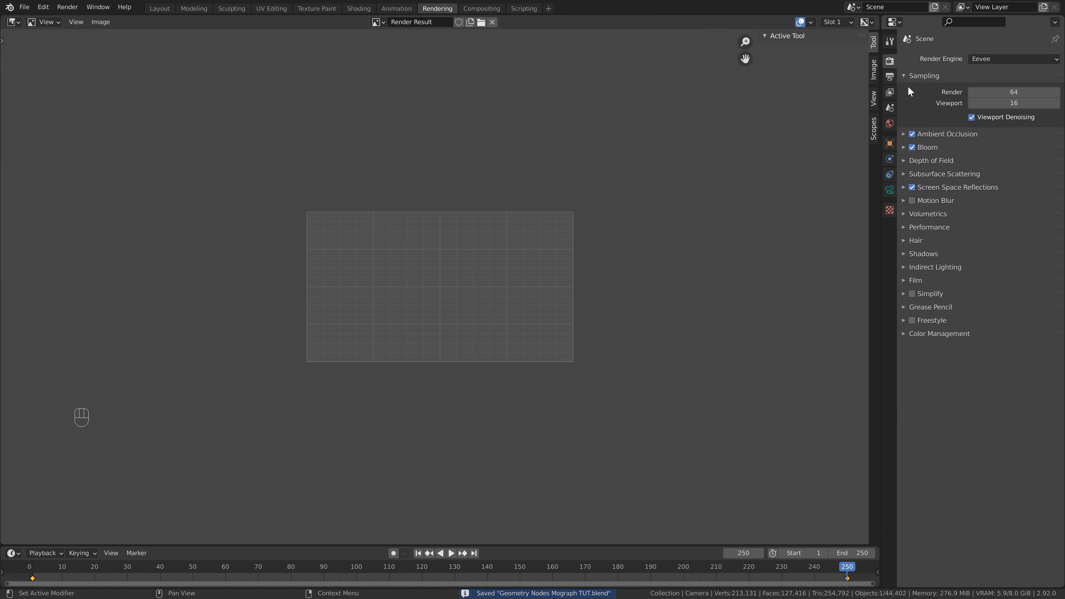